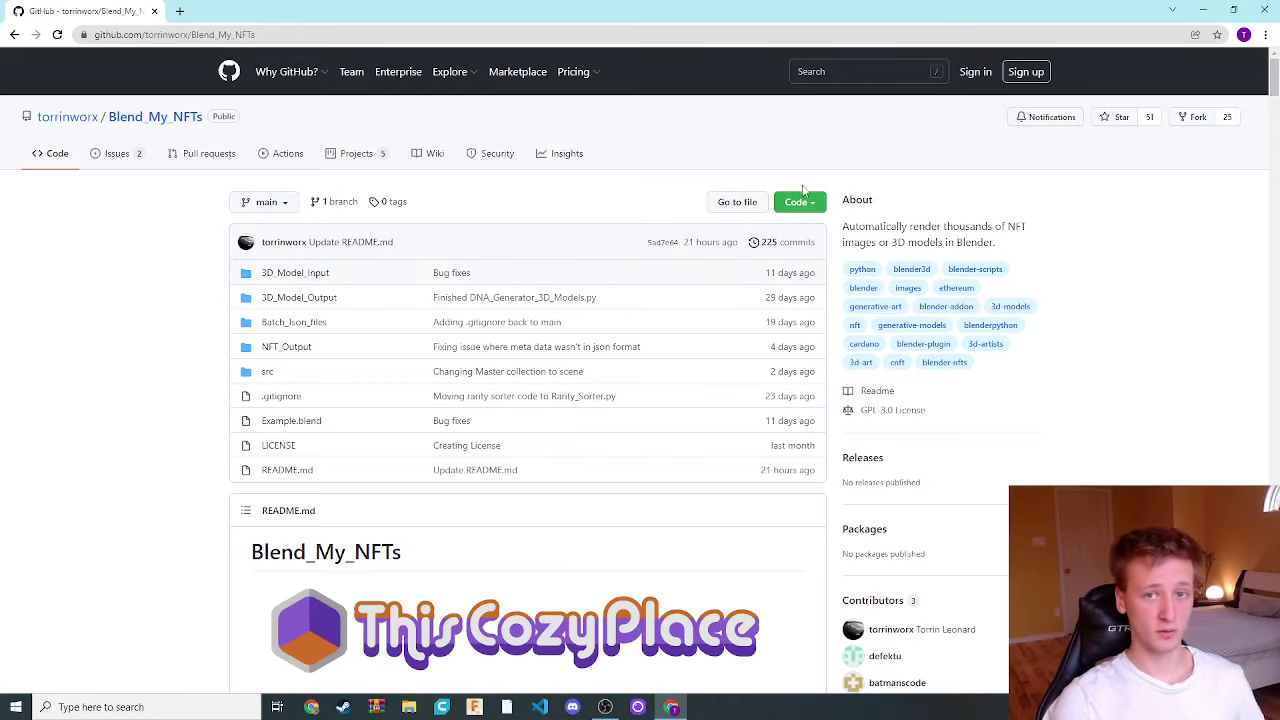
Download the Blend_My_NFTs repository as a ZIP archive
{"action": "left_click", "coordinate": [799, 205]}
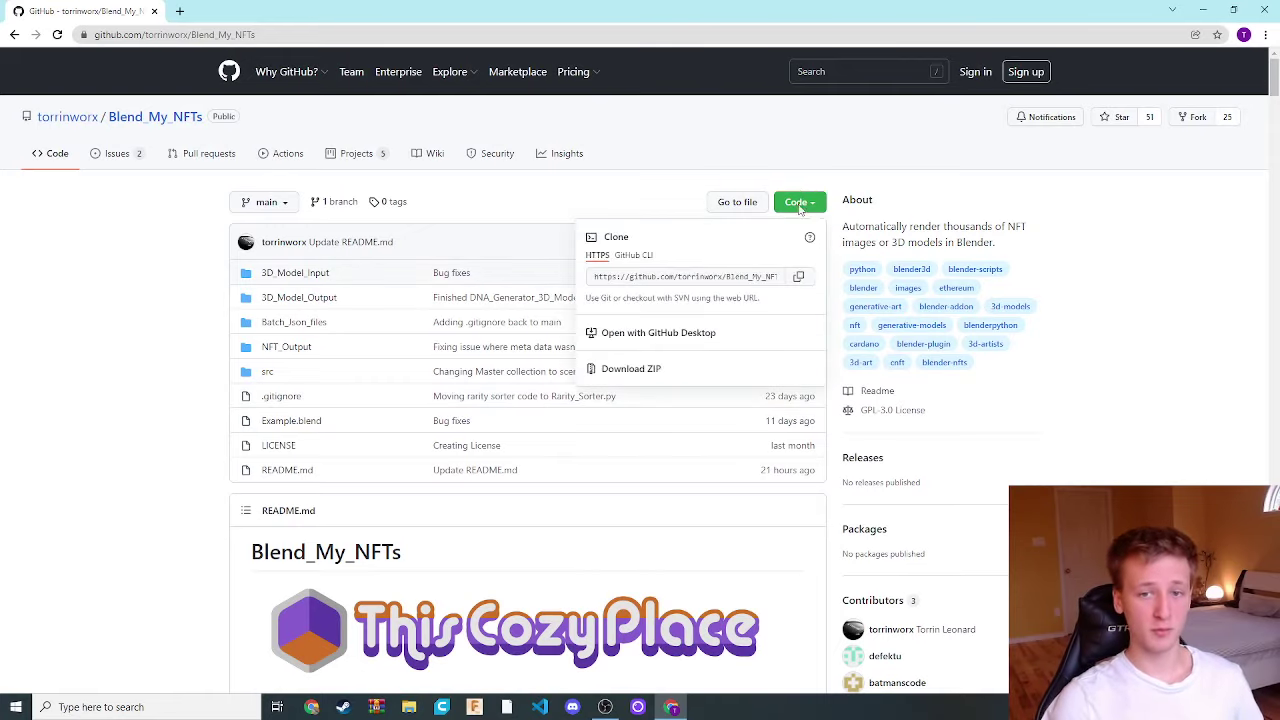
{"action": "left_click", "coordinate": [628, 370]}
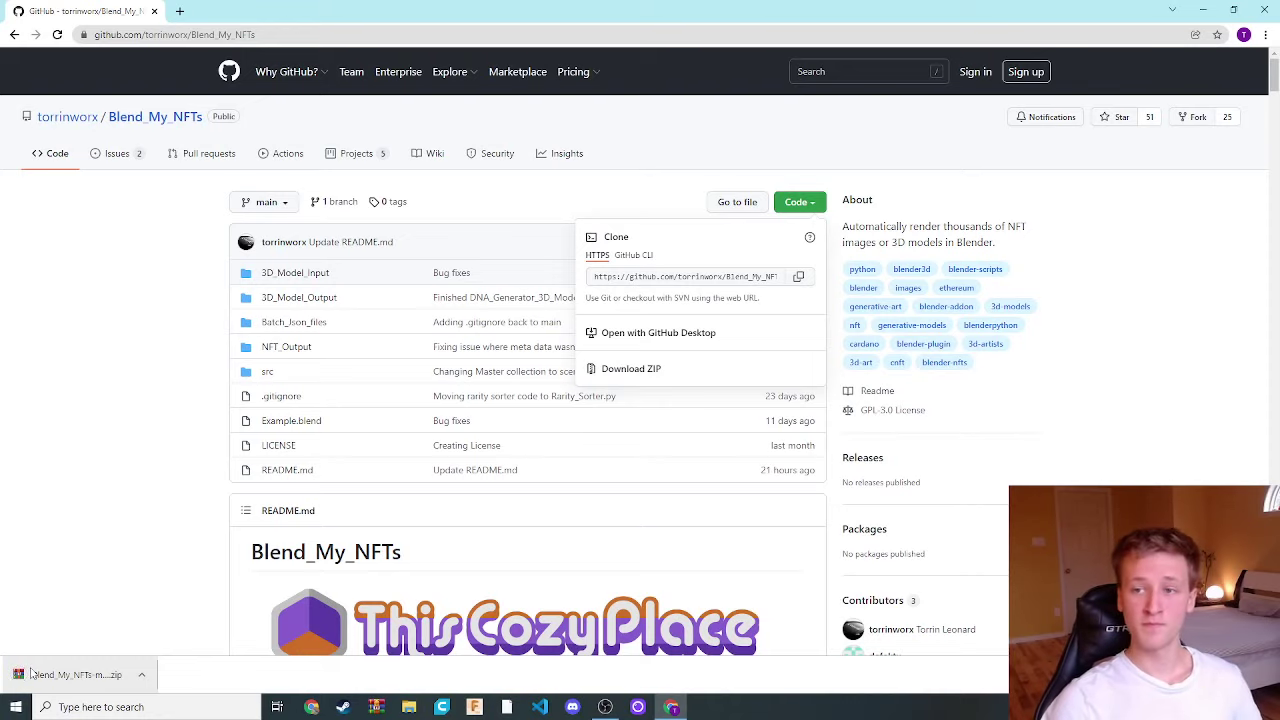
{"action": "left_click", "coordinate": [100, 537]}
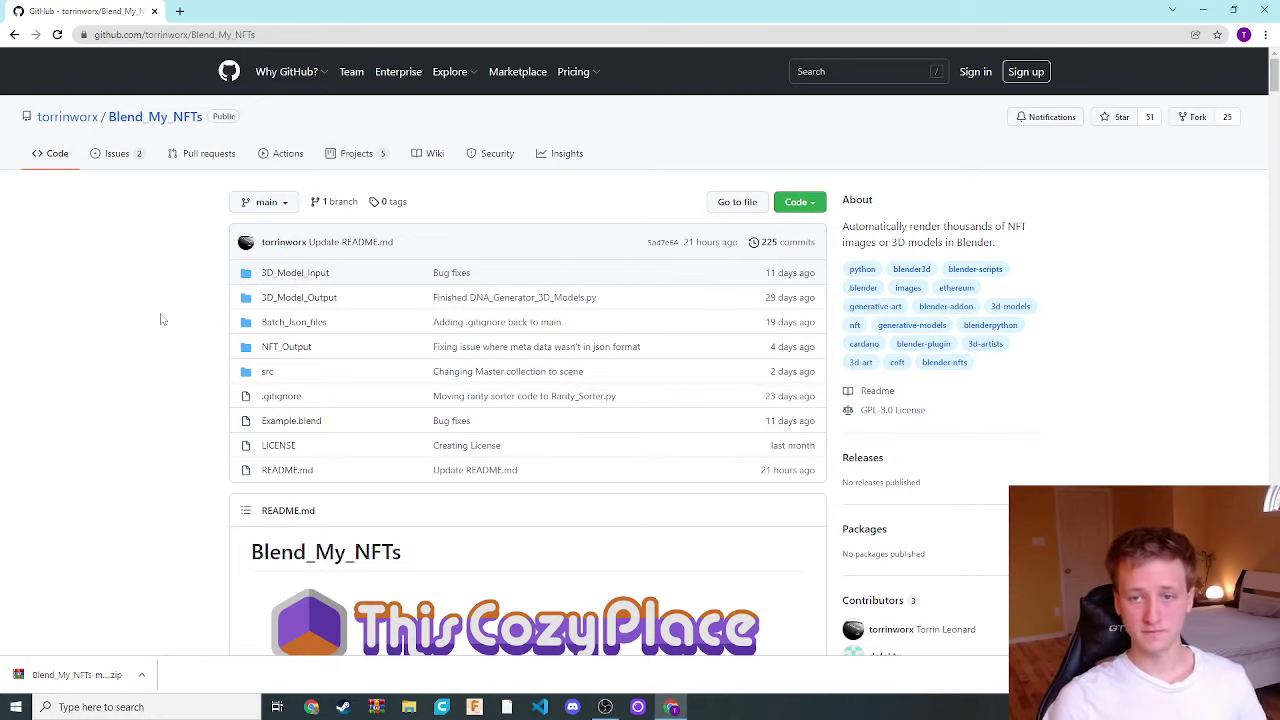
Read through the repository's README, including the tutorial guide, .blend file setup rules, config variables and main.py running instructions
{"action": "scroll", "coordinate": [162, 318], "scroll_direction": "down", "scroll_amount": 3}
{"action": "scroll", "coordinate": [163, 317], "scroll_direction": "down", "scroll_amount": 1}
{"action": "scroll", "coordinate": [217, 280], "scroll_direction": "up", "scroll_amount": 4}
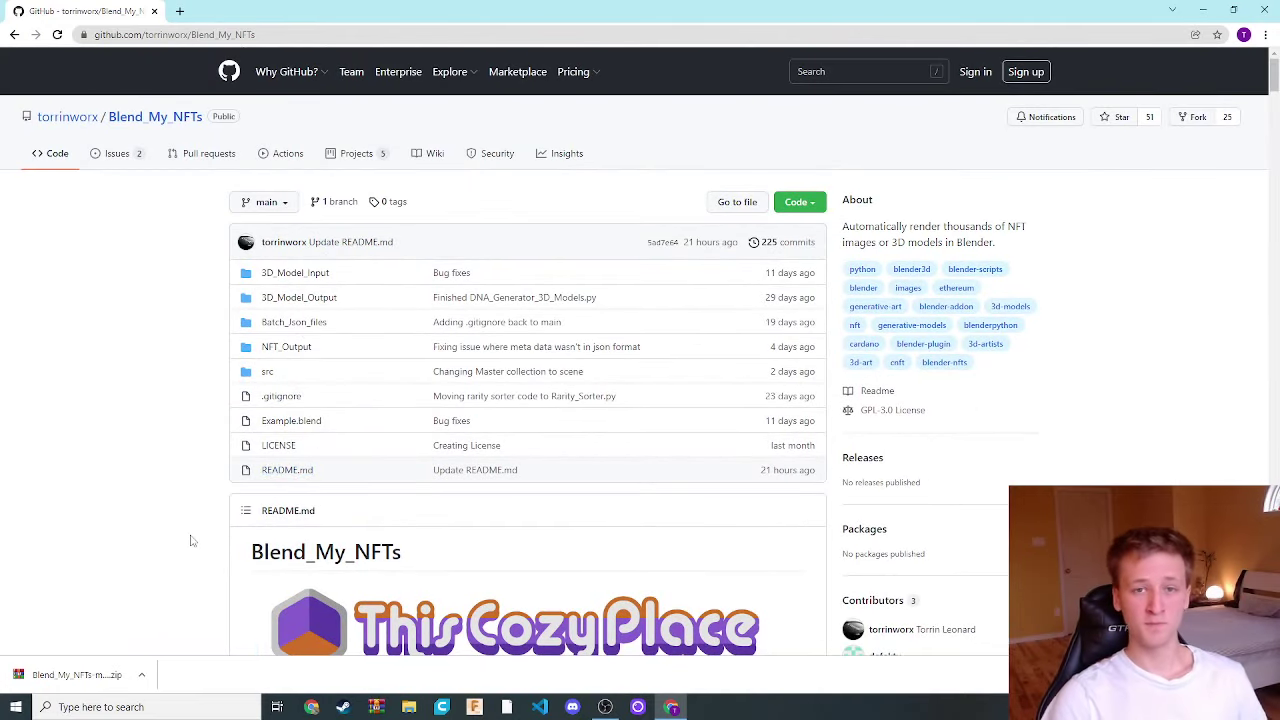
{"action": "scroll", "coordinate": [190, 537], "scroll_direction": "down", "scroll_amount": 4}
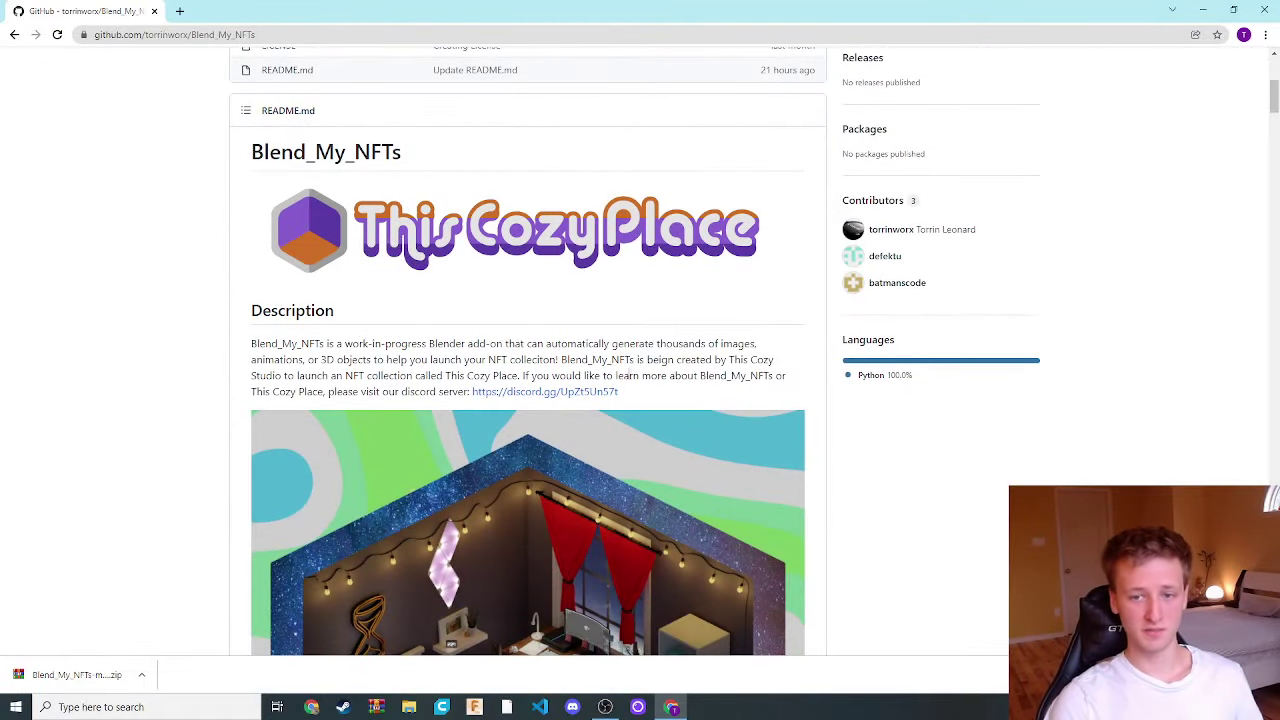
{"action": "scroll", "coordinate": [189, 175], "scroll_direction": "down", "scroll_amount": 15}
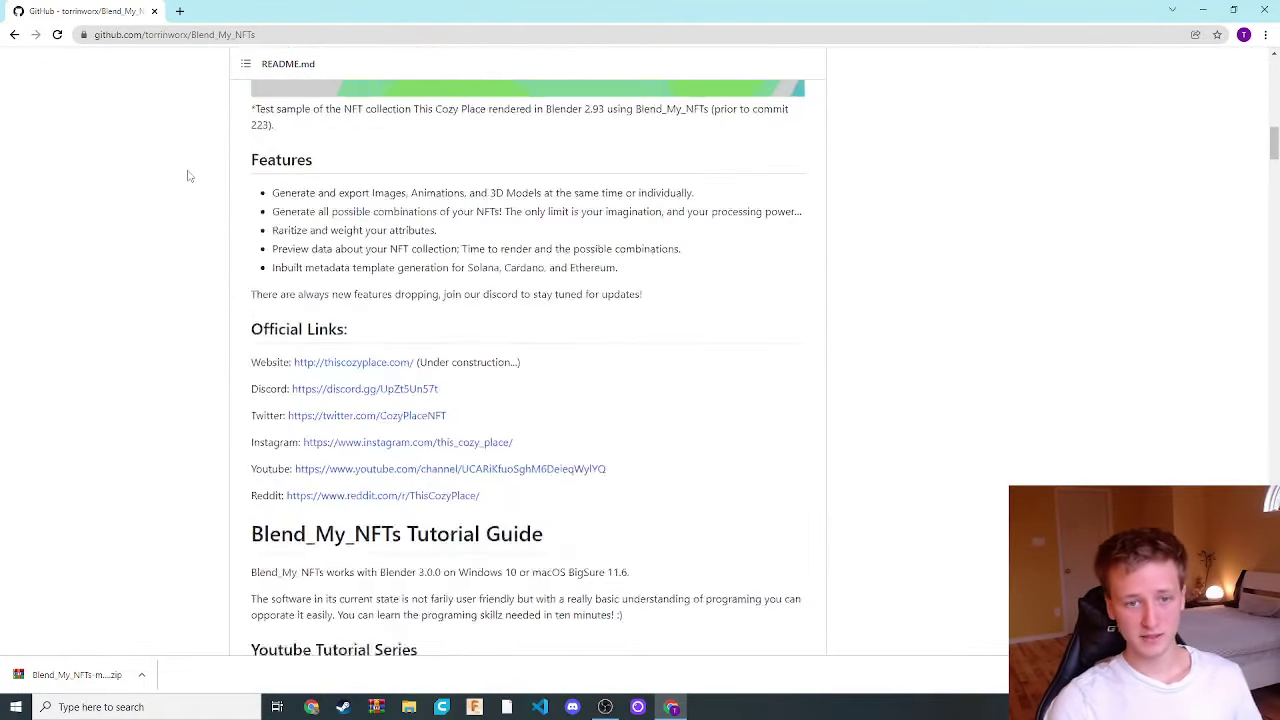
{"action": "scroll", "coordinate": [189, 175], "scroll_direction": "down", "scroll_amount": 20}
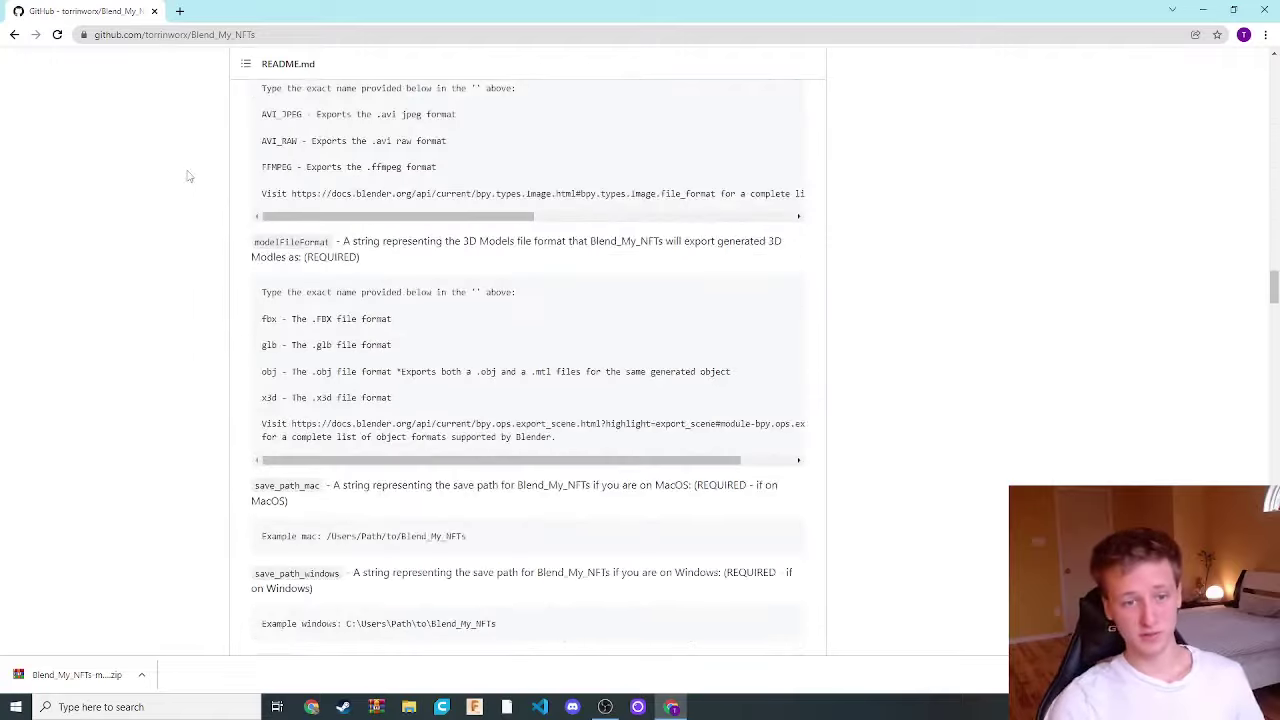
{"action": "scroll", "coordinate": [189, 175], "scroll_direction": "down", "scroll_amount": 20}
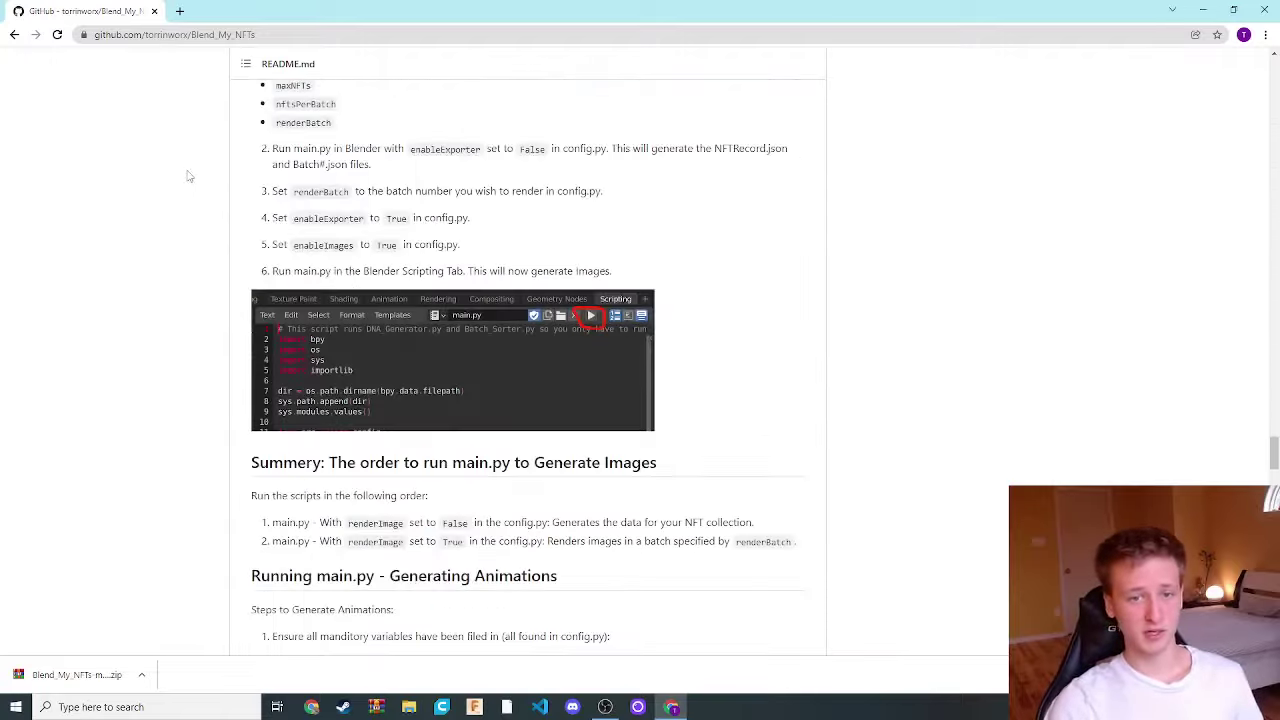
{"action": "scroll", "coordinate": [189, 175], "scroll_direction": "down", "scroll_amount": 20}
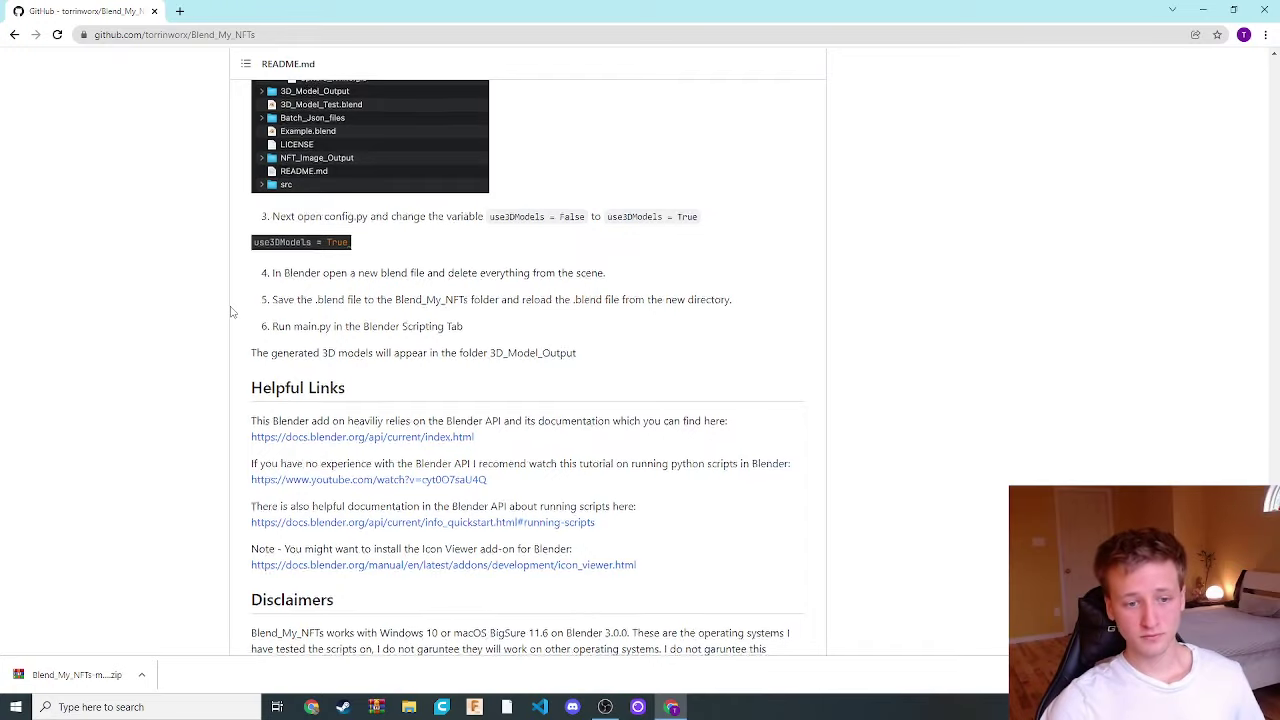
{"action": "scroll", "coordinate": [229, 309], "scroll_direction": "down", "scroll_amount": 10}
{"action": "scroll", "coordinate": [233, 320], "scroll_direction": "up", "scroll_amount": 8}
{"action": "scroll", "coordinate": [231, 327], "scroll_direction": "up", "scroll_amount": 15}
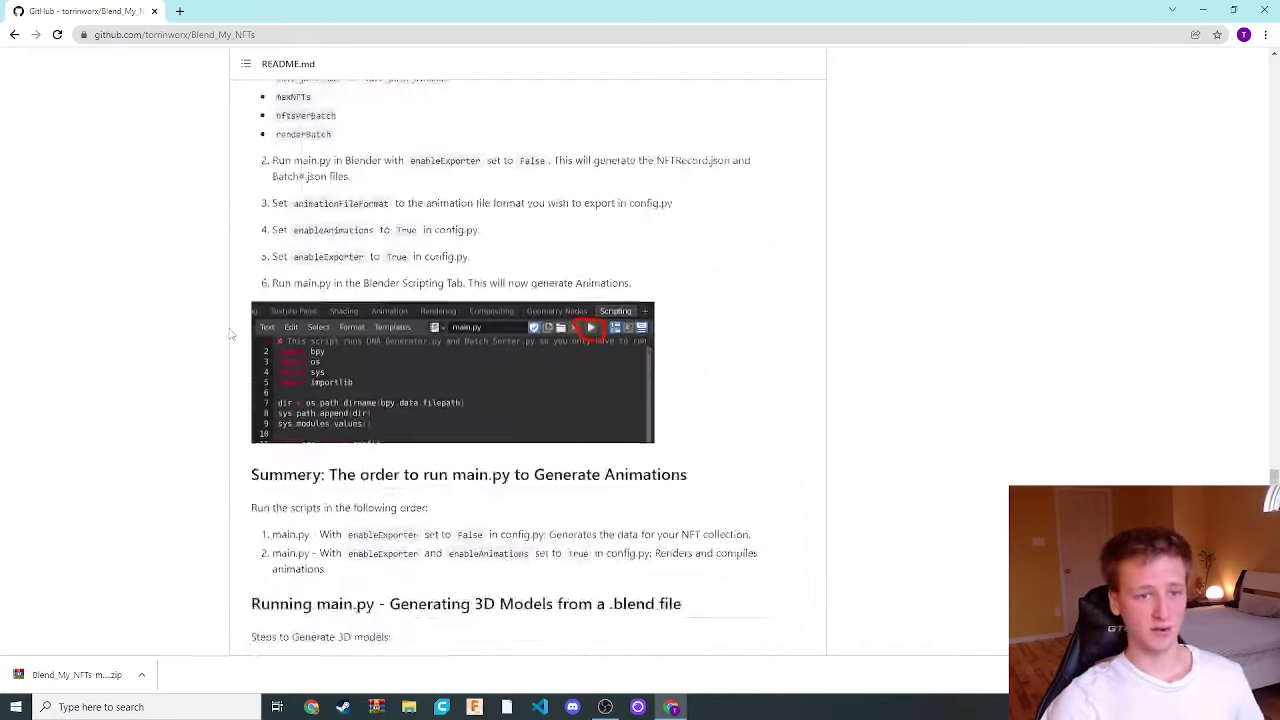
{"action": "scroll", "coordinate": [229, 335], "scroll_direction": "up", "scroll_amount": 15}
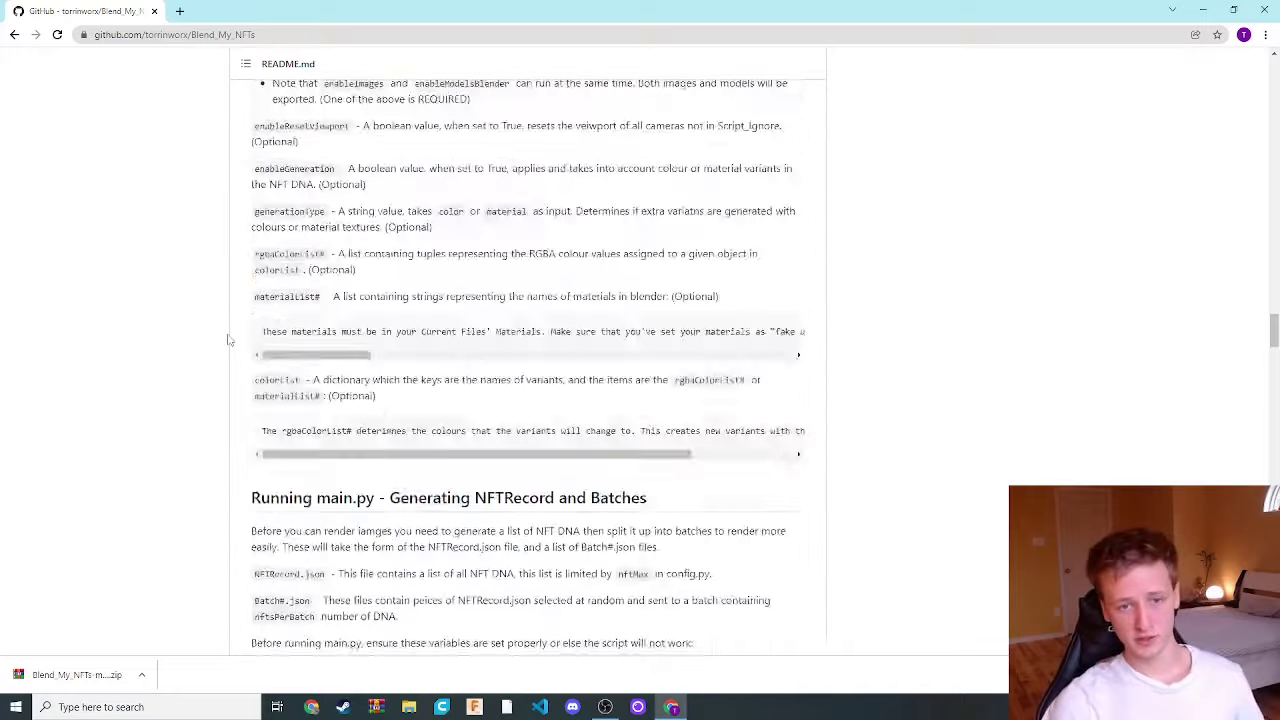
{"action": "scroll", "coordinate": [229, 359], "scroll_direction": "up", "scroll_amount": 15}
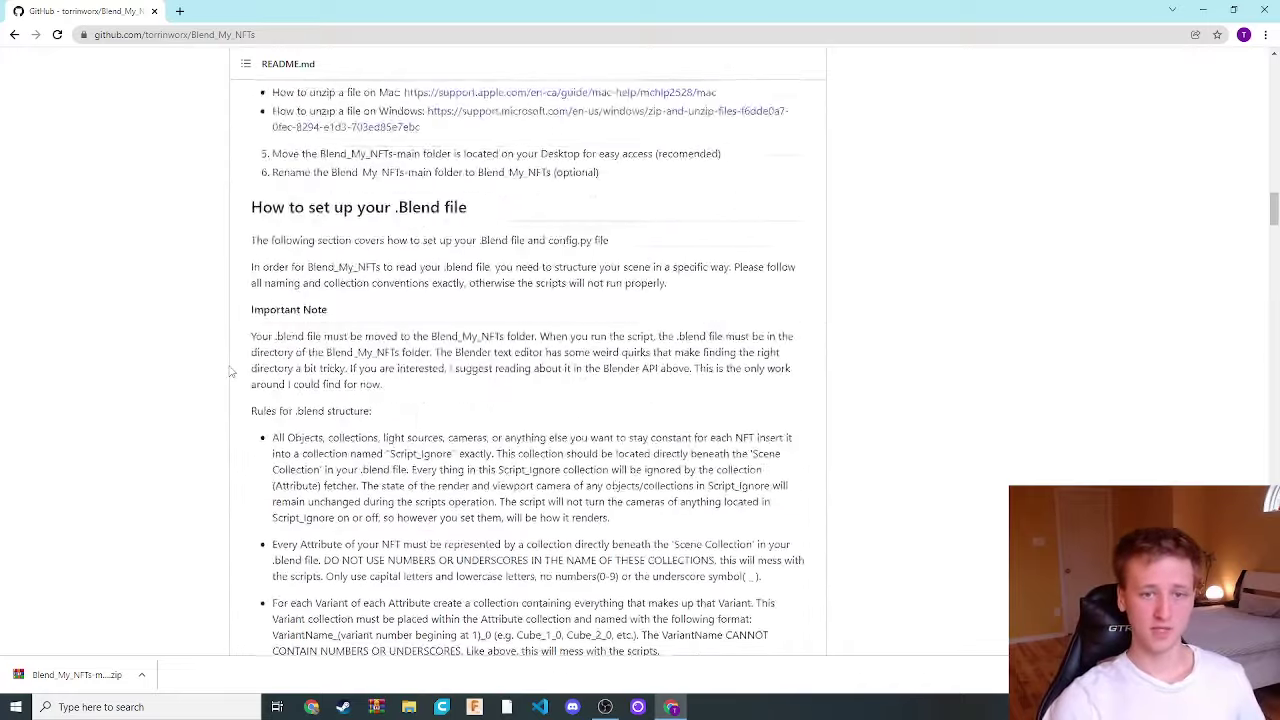
{"action": "scroll", "coordinate": [229, 372], "scroll_direction": "up", "scroll_amount": 10}
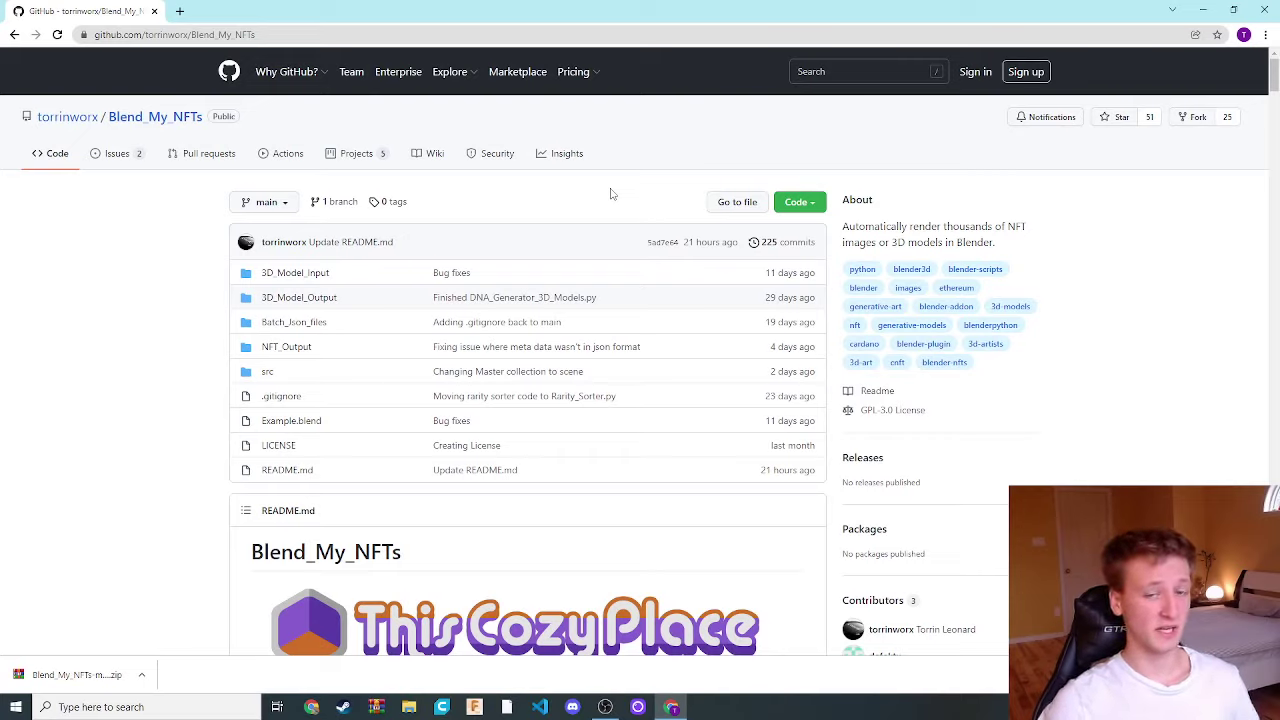
Copy the downloaded Blend_My_NFTs ZIP onto the desktop and get the browser out of the way
{"action": "left_click", "coordinate": [1233, 9]}
{"action": "left_click_drag", "start_coordinate": [530, 631], "coordinate": [331, 252]}
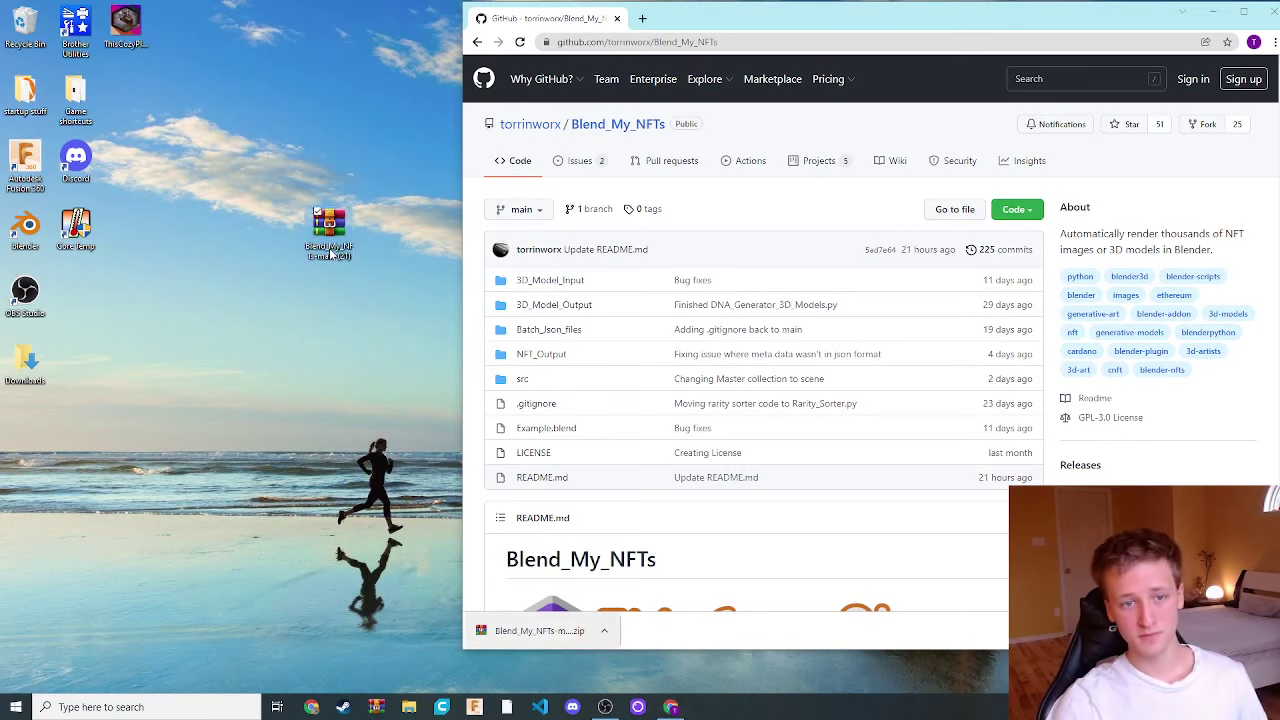
{"action": "left_click", "coordinate": [1211, 12]}
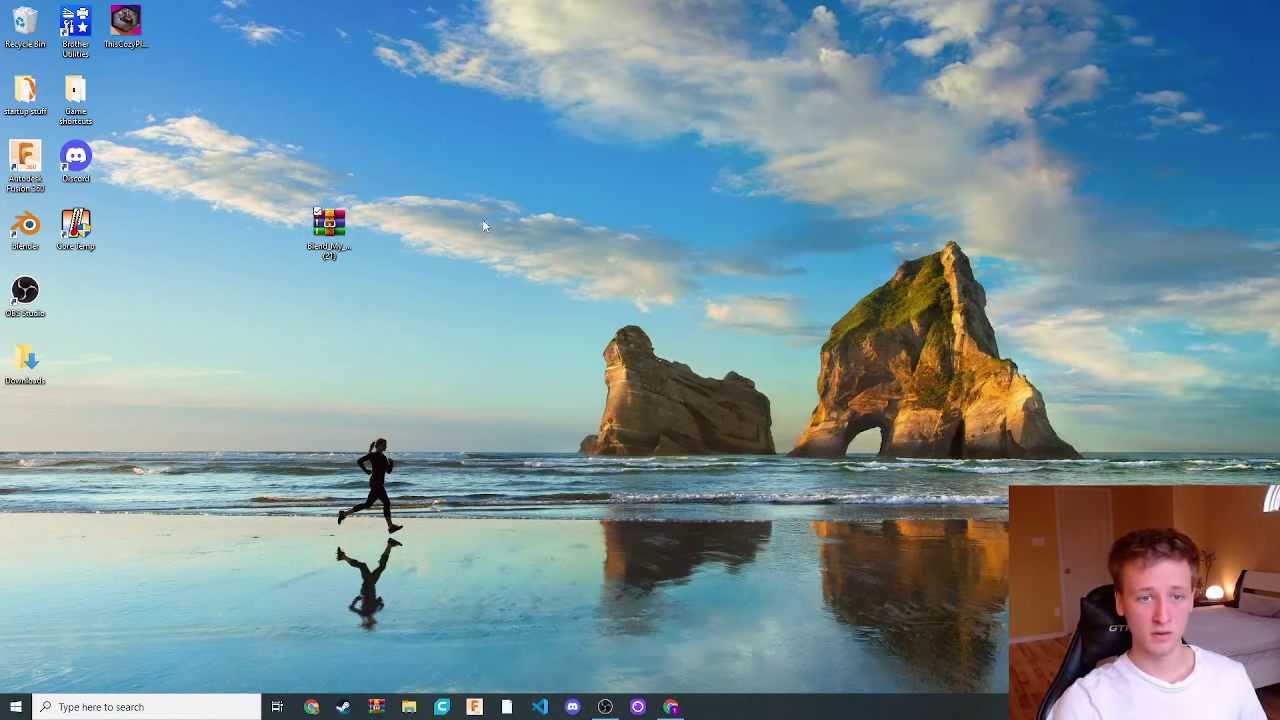
Extract the Blend_My_NFTs-main folder from the ZIP to the desktop and close the archive
{"action": "double_click", "coordinate": [336, 244]}
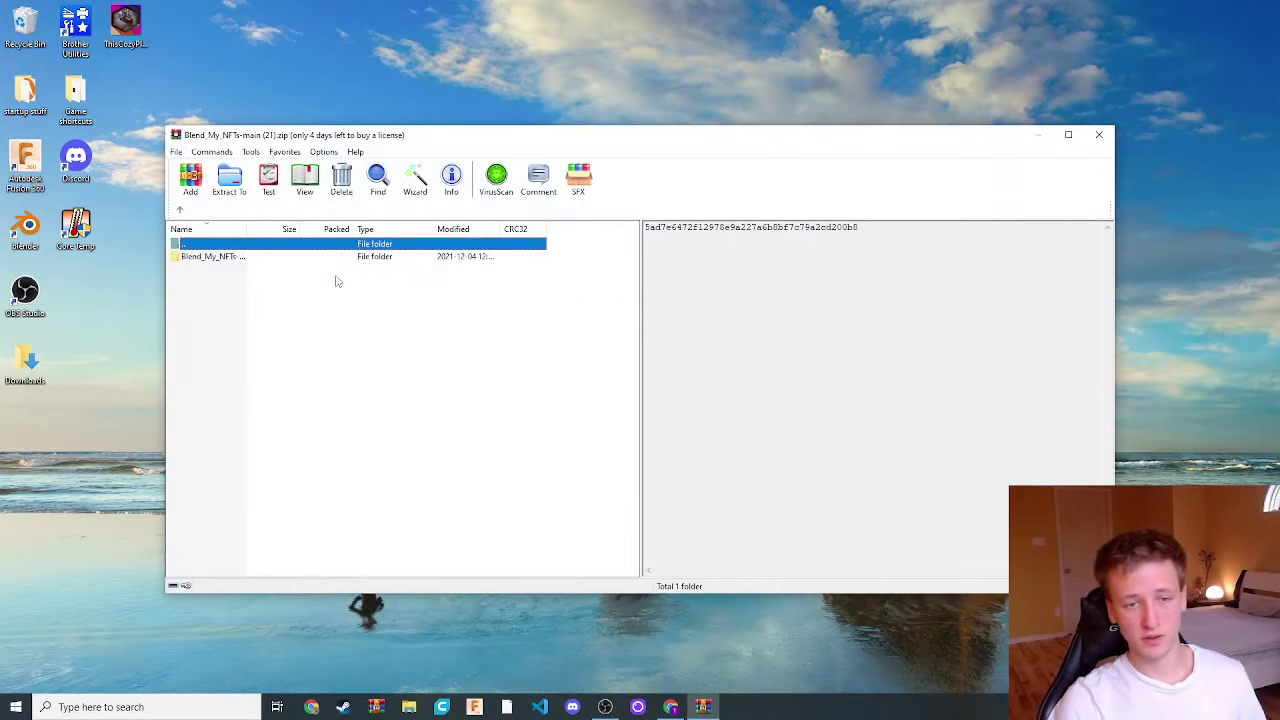
{"action": "left_click_drag", "start_coordinate": [270, 256], "coordinate": [940, 95]}
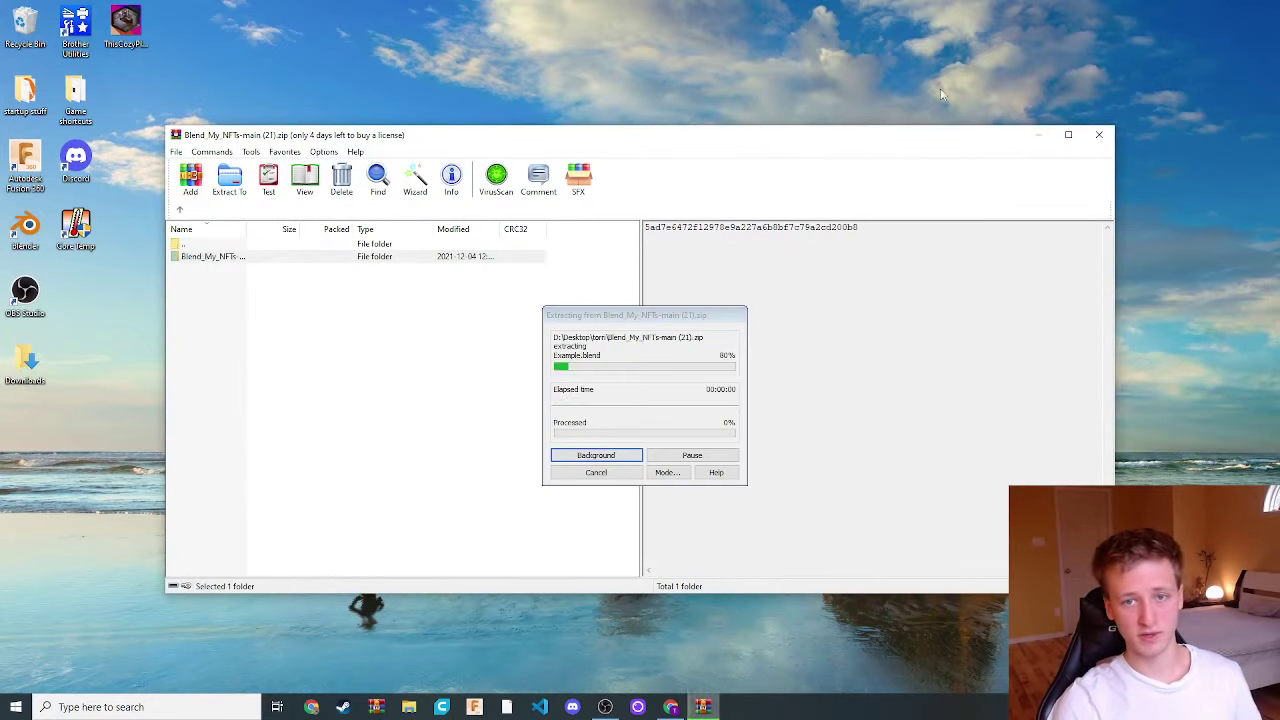
{"action": "left_click", "coordinate": [1099, 134]}
Move the ZIP archive to the Recycle Bin and place the extracted folder near the desktop icons
{"action": "left_click_drag", "start_coordinate": [683, 28], "coordinate": [650, 308]}
{"action": "left_click_drag", "start_coordinate": [322, 226], "coordinate": [26, 30]}
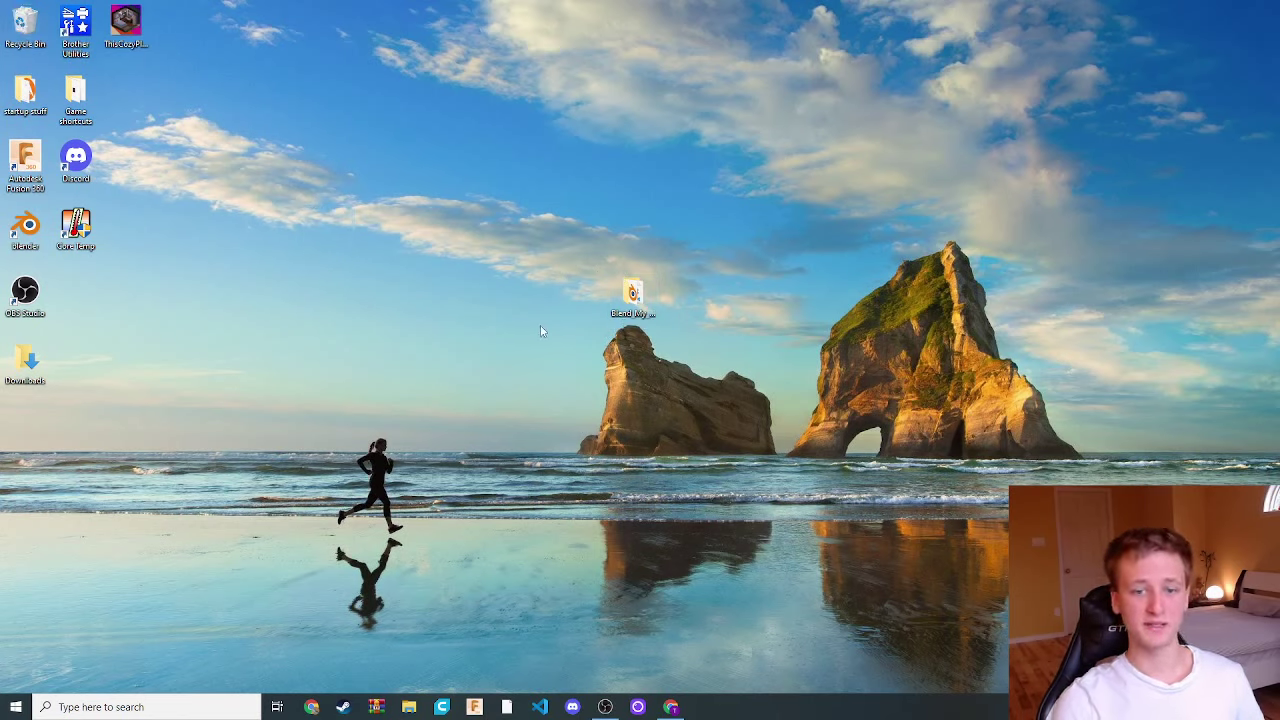
{"action": "left_click_drag", "start_coordinate": [631, 304], "coordinate": [331, 325]}
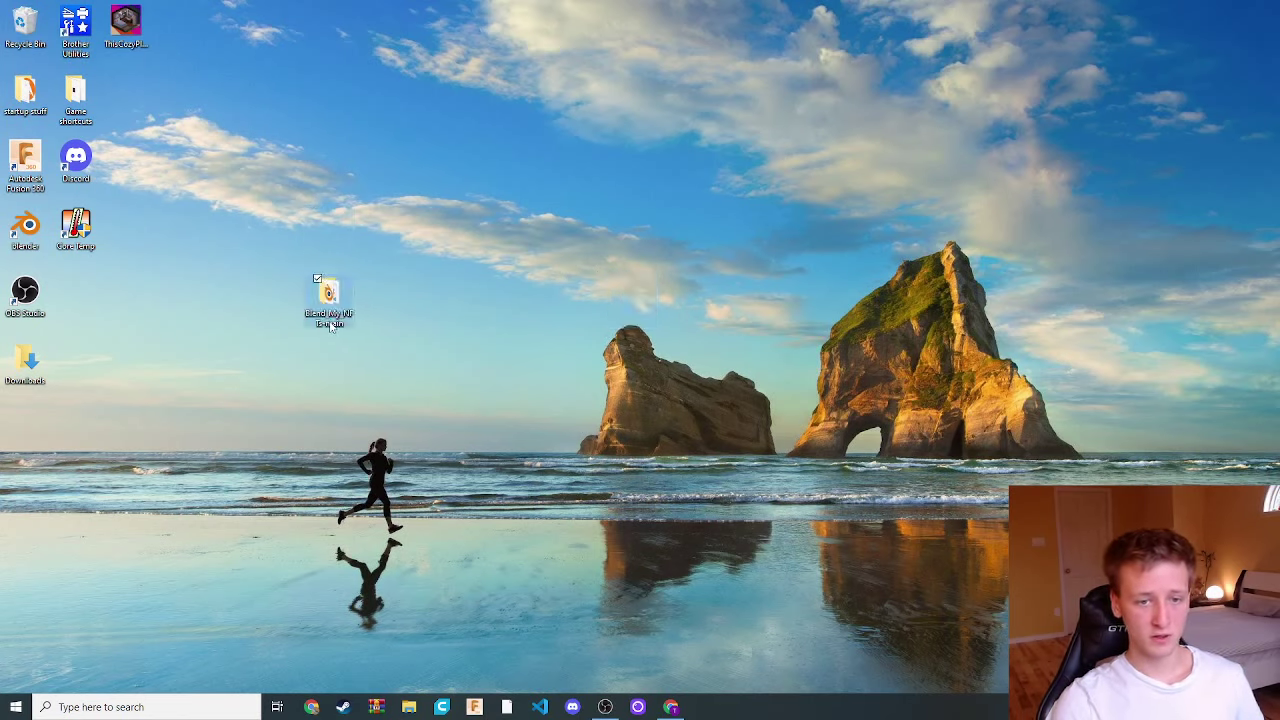
Open config.py from the src folder of Blend_My_NFTs-main in Visual Studio Code and look over its settings
{"action": "double_click", "coordinate": [329, 300]}
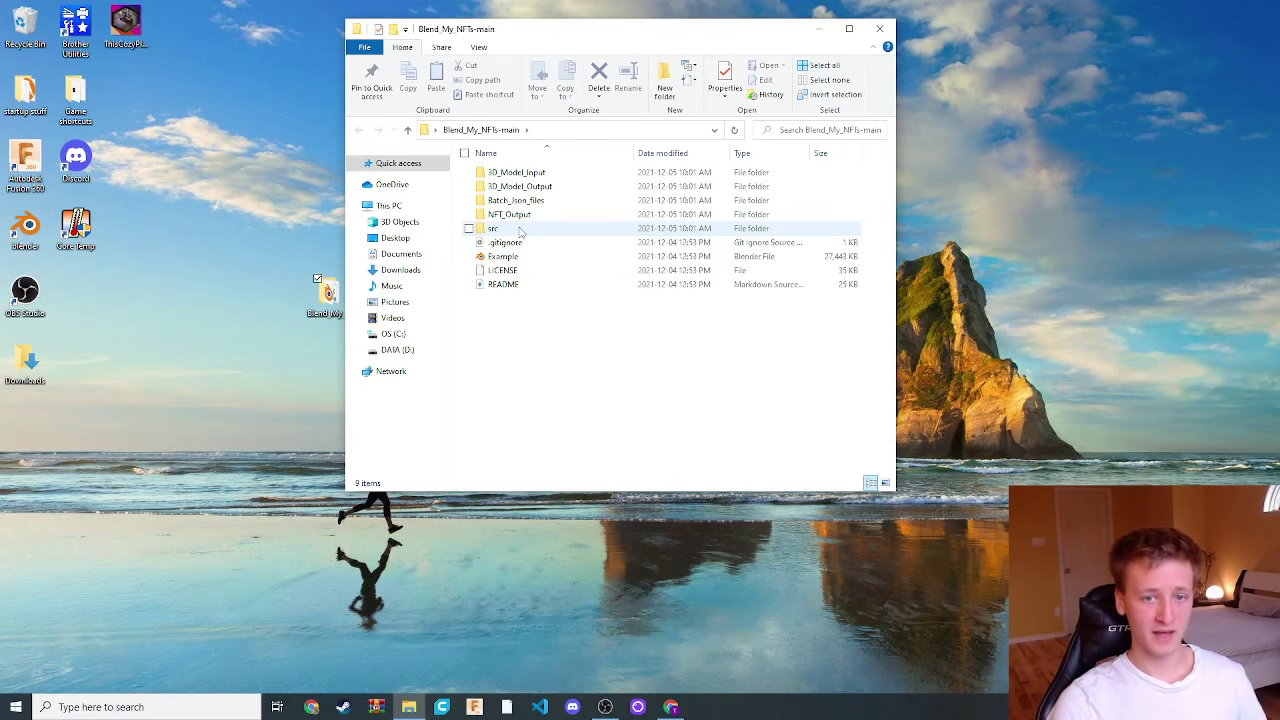
{"action": "double_click", "coordinate": [519, 230]}
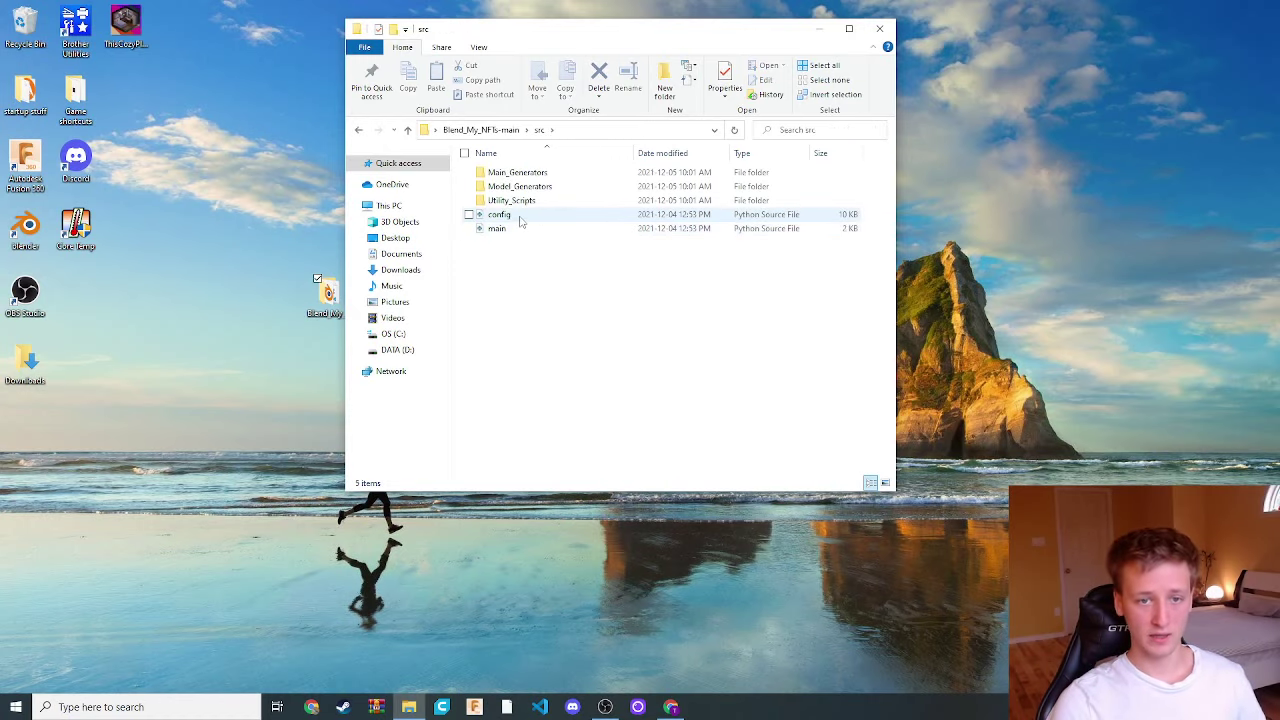
{"action": "double_click", "coordinate": [519, 215]}
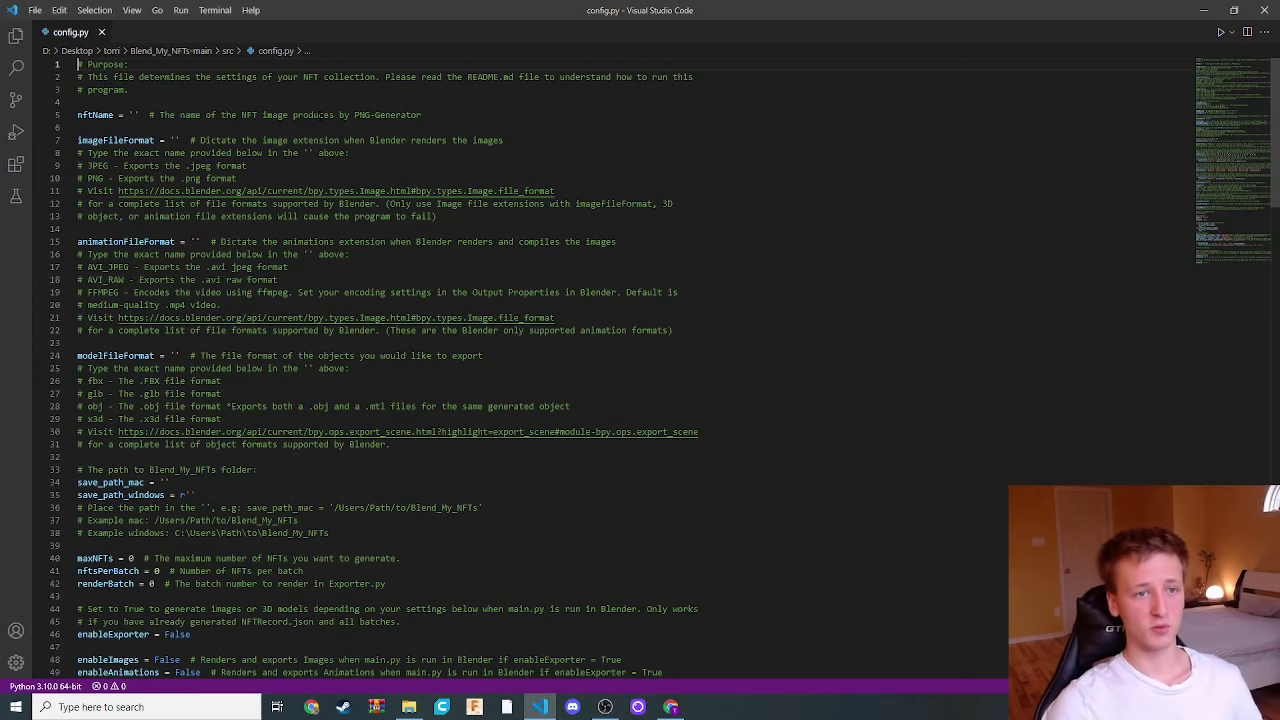
{"action": "scroll", "coordinate": [293, 241], "scroll_direction": "down", "scroll_amount": 20}
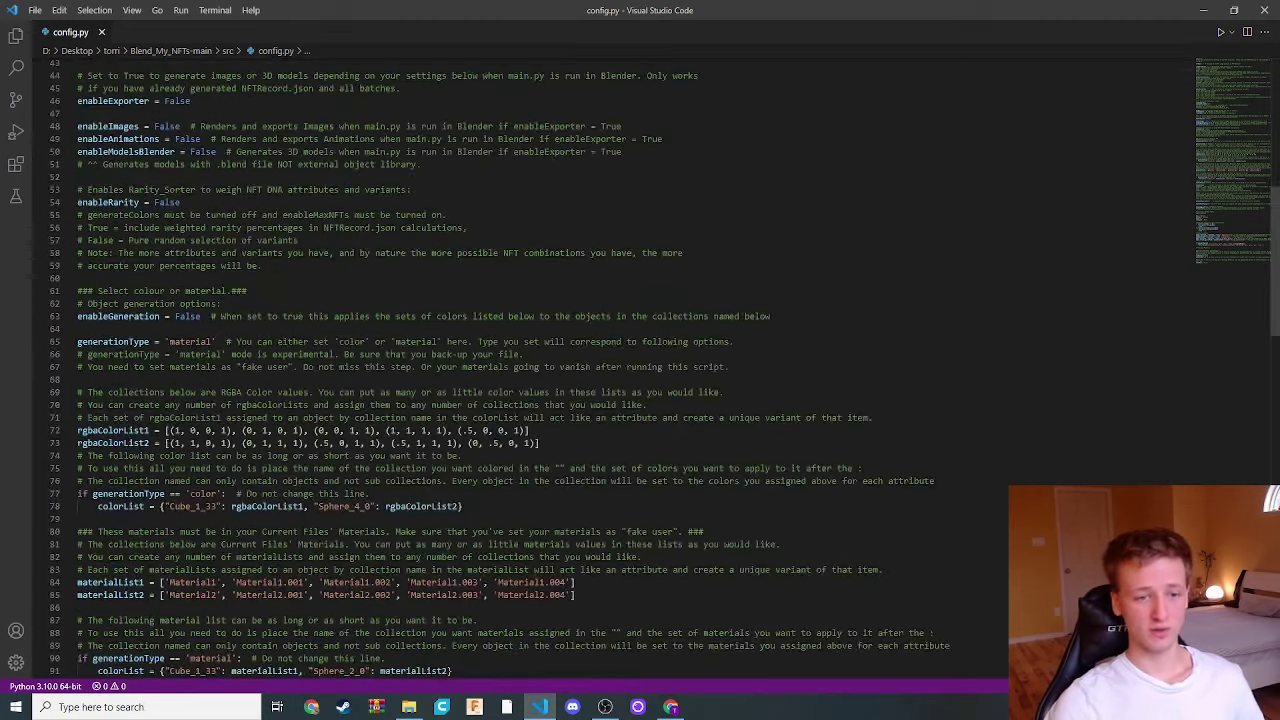
{"action": "scroll", "coordinate": [293, 241], "scroll_direction": "up", "scroll_amount": 20}
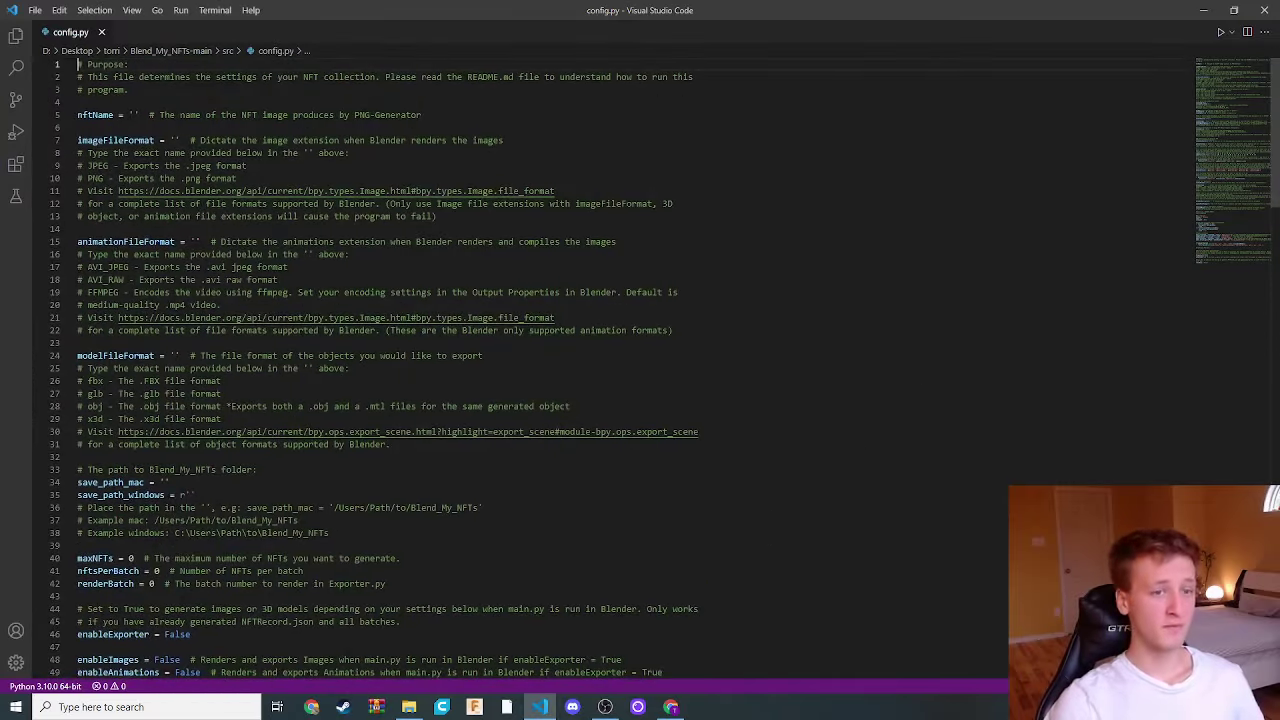
Set nftName in config.py to 'Spheres_and_Cubes-'
{"action": "double_click", "coordinate": [105, 115]}
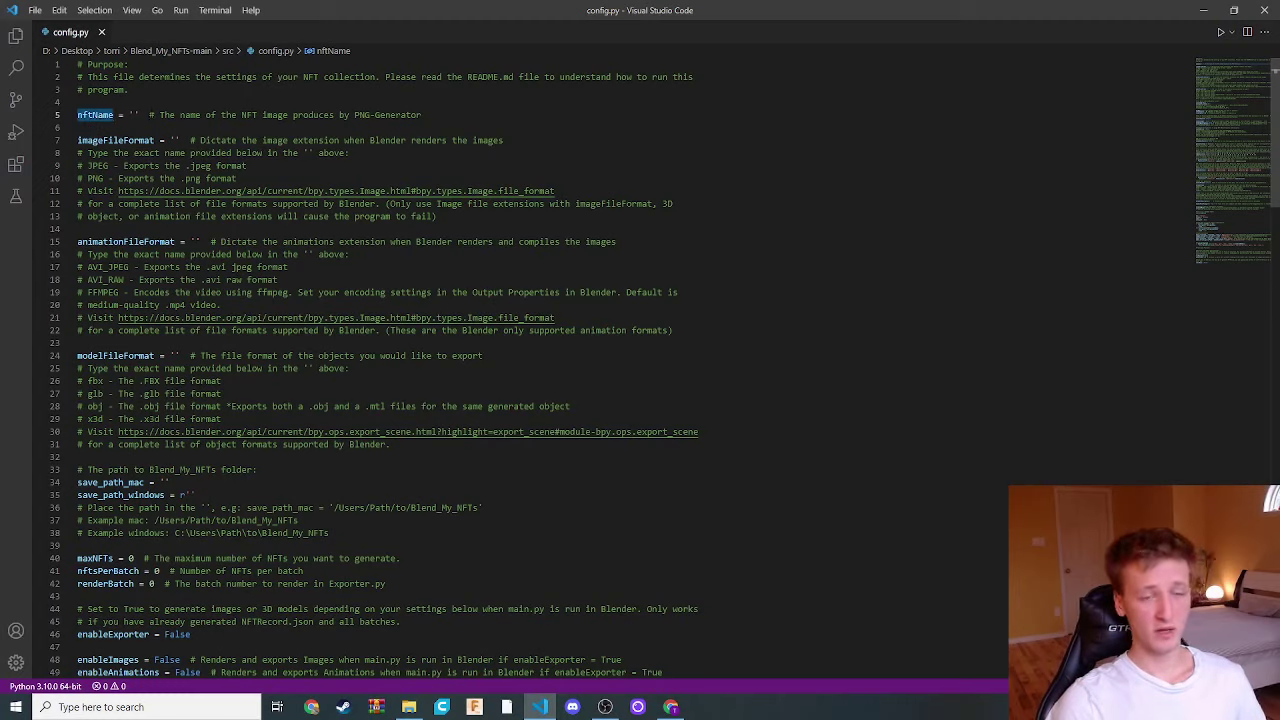
{"action": "left_click", "coordinate": [134, 115]}
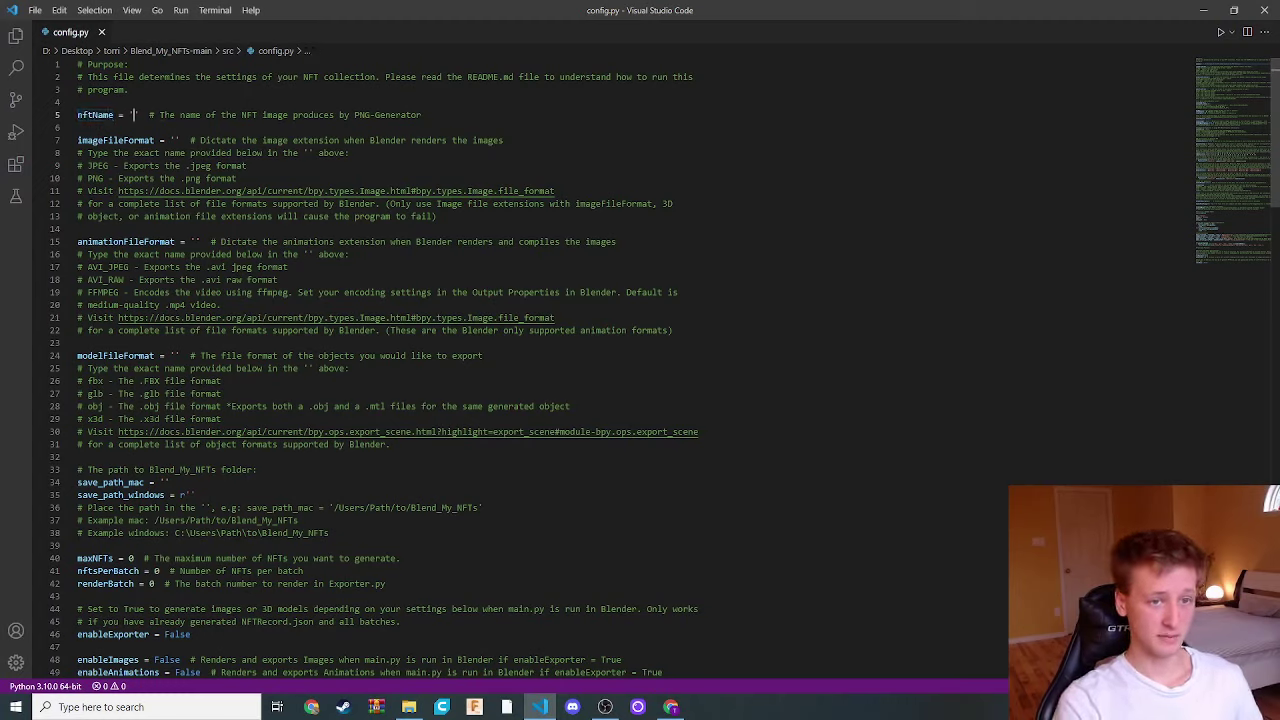
{"action": "type", "text": "Sphere"}
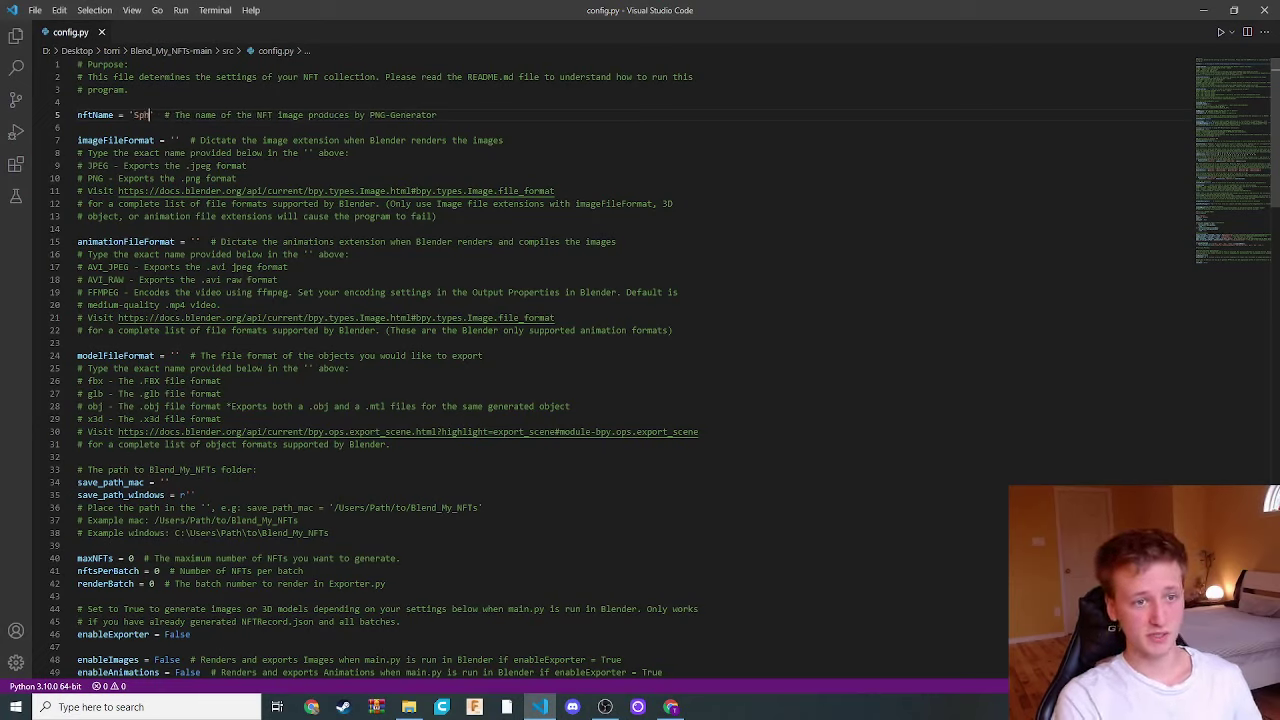
{"action": "type", "text": "s_"}
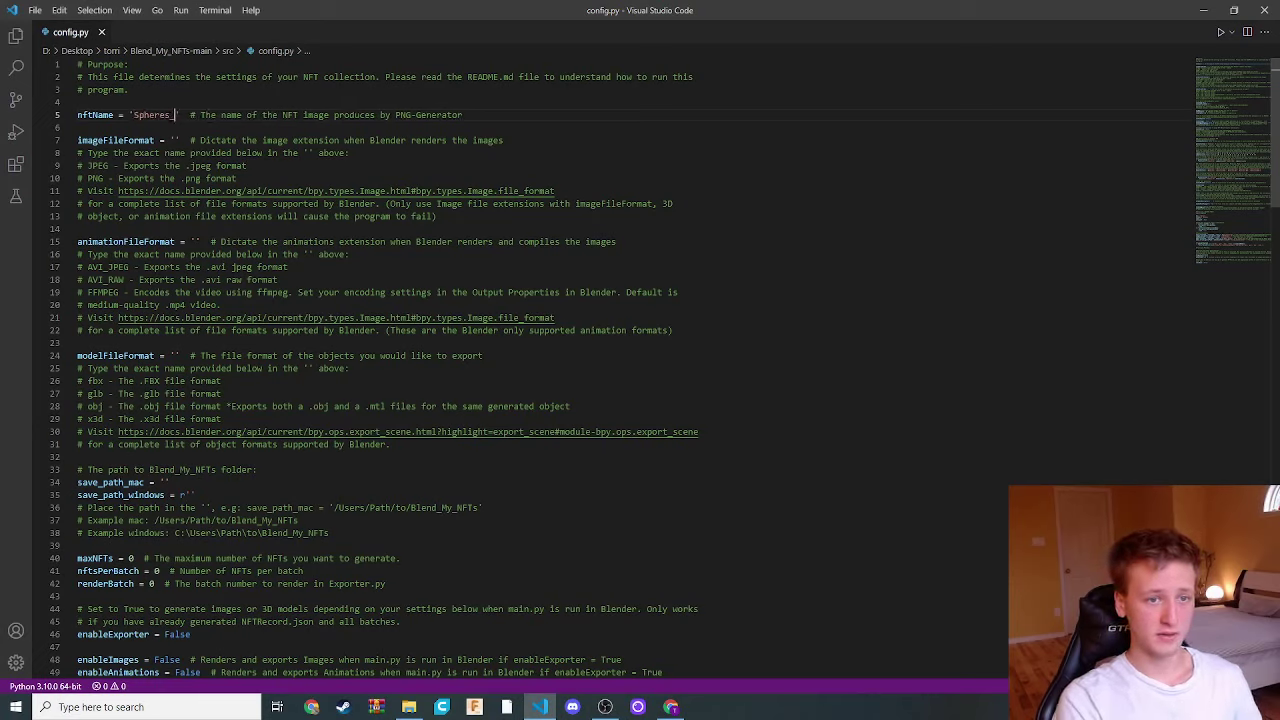
{"action": "type", "text": "and_"}
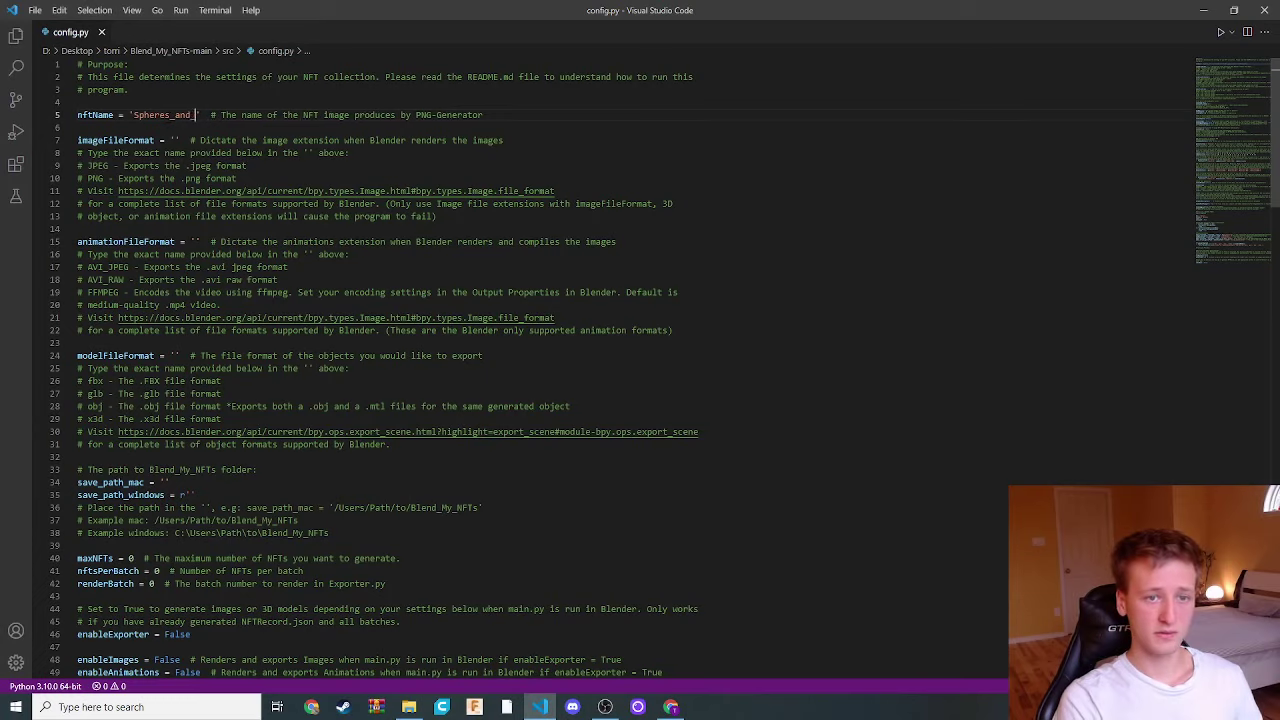
{"action": "type", "text": "Cubes"}
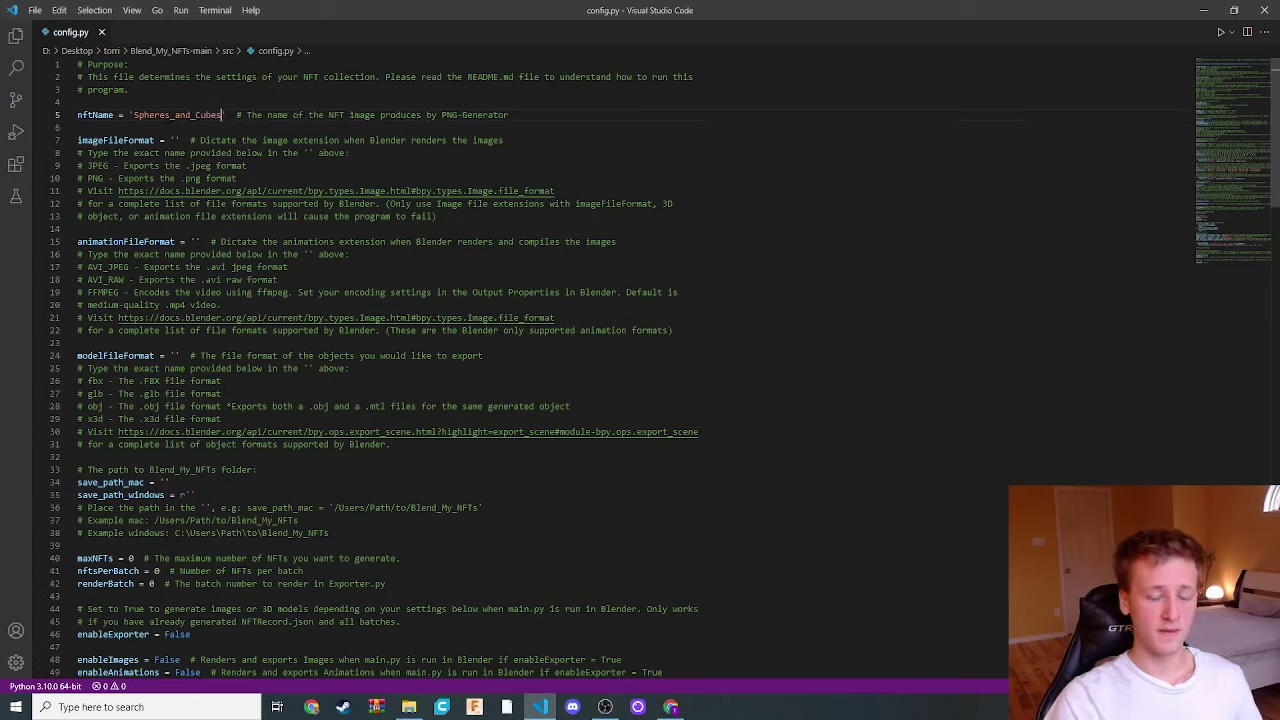
{"action": "type", "text": "-"}
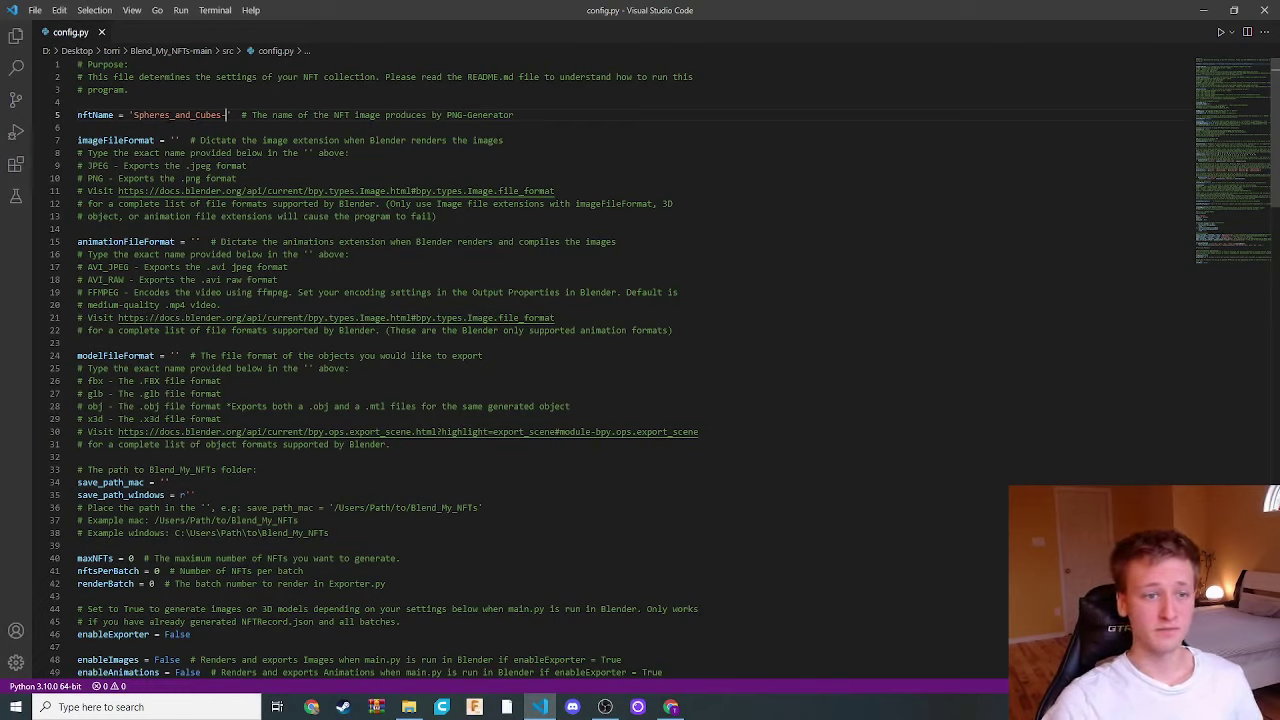
{"action": "left_click_drag", "start_coordinate": [133, 114], "coordinate": [228, 114]}
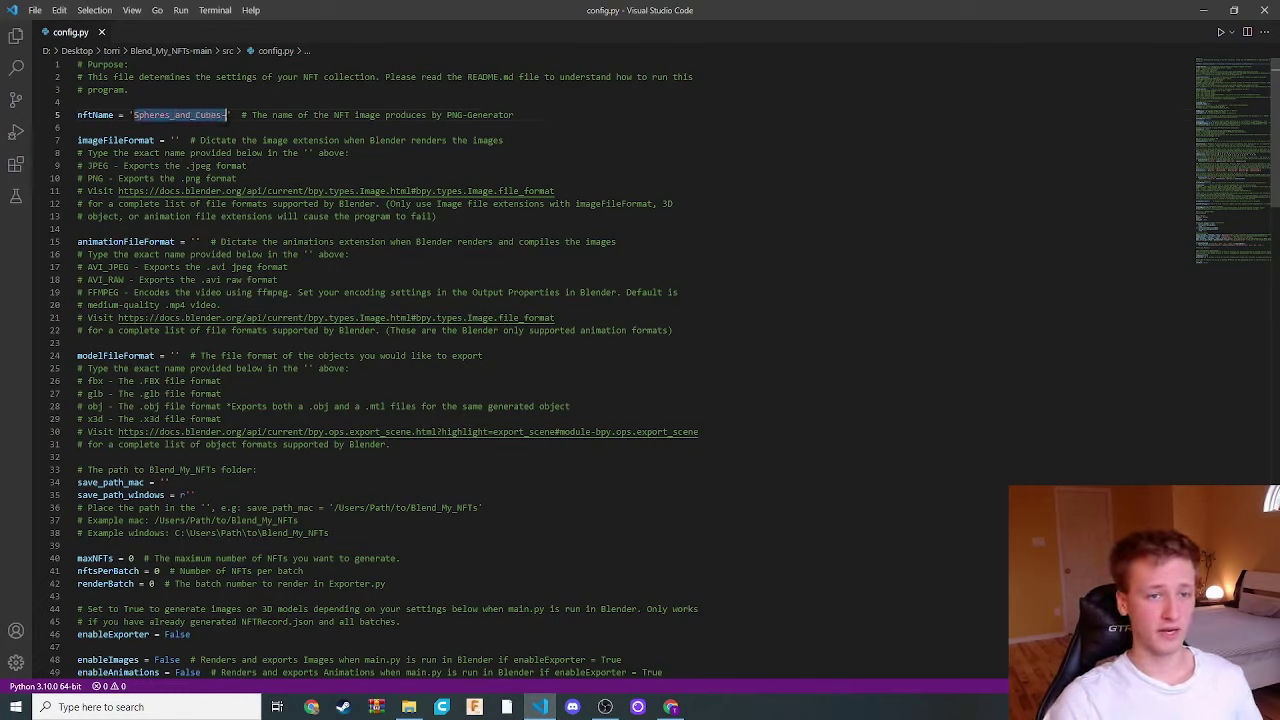
{"action": "left_click", "coordinate": [210, 178]}
Examine the modelFileFormat options fbx, glb, obj and x3d and the Blender documentation link in config.py
{"action": "scroll", "coordinate": [210, 178], "scroll_direction": "down", "scroll_amount": 3}
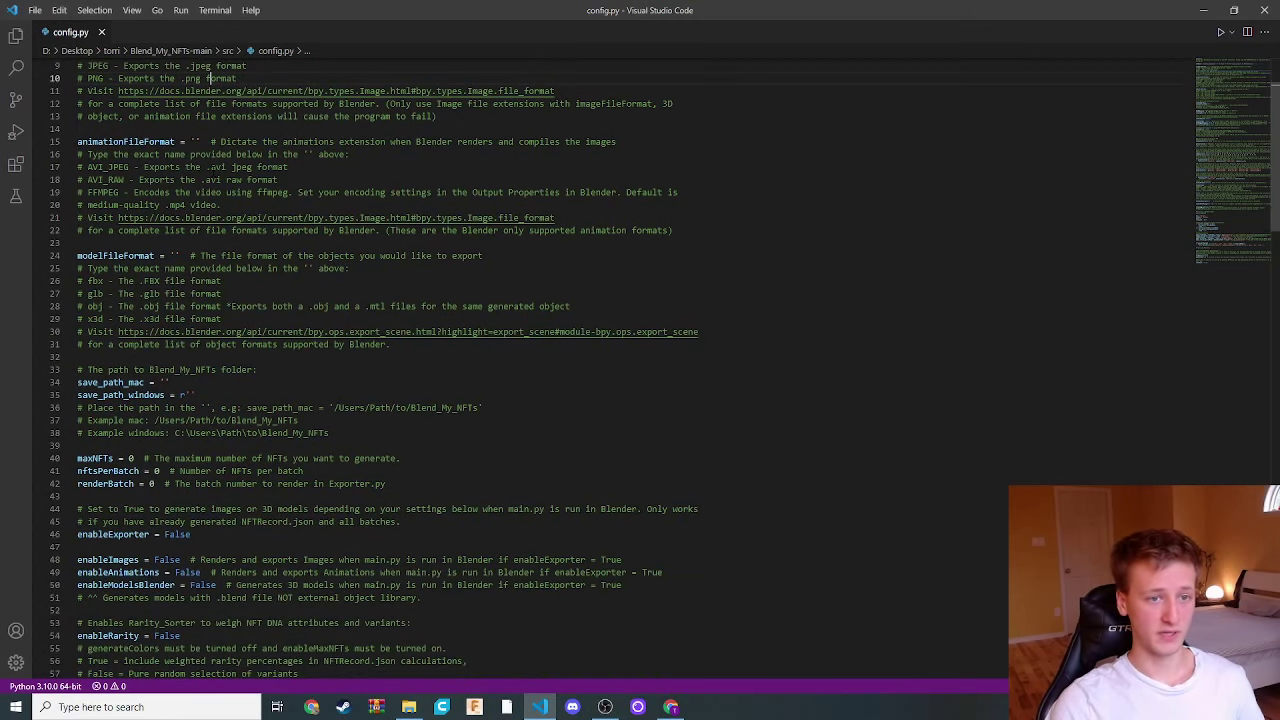
{"action": "double_click", "coordinate": [115, 255]}
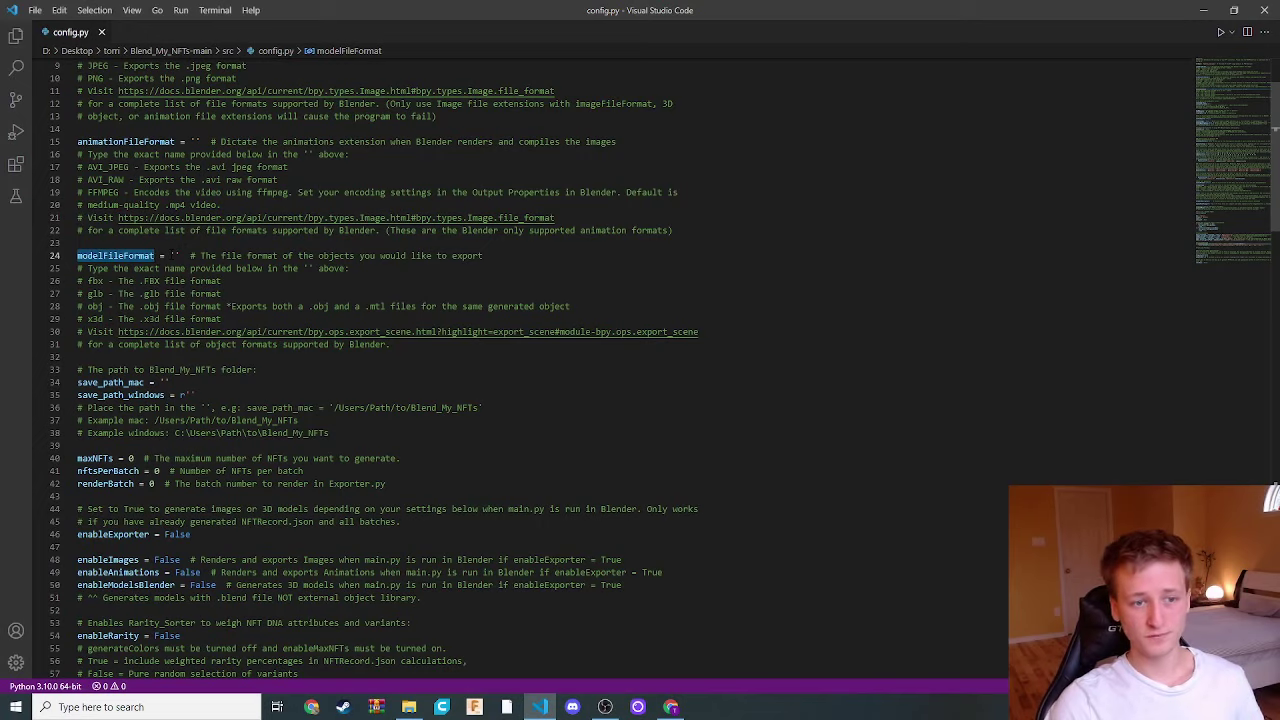
{"action": "left_click", "coordinate": [104, 318]}
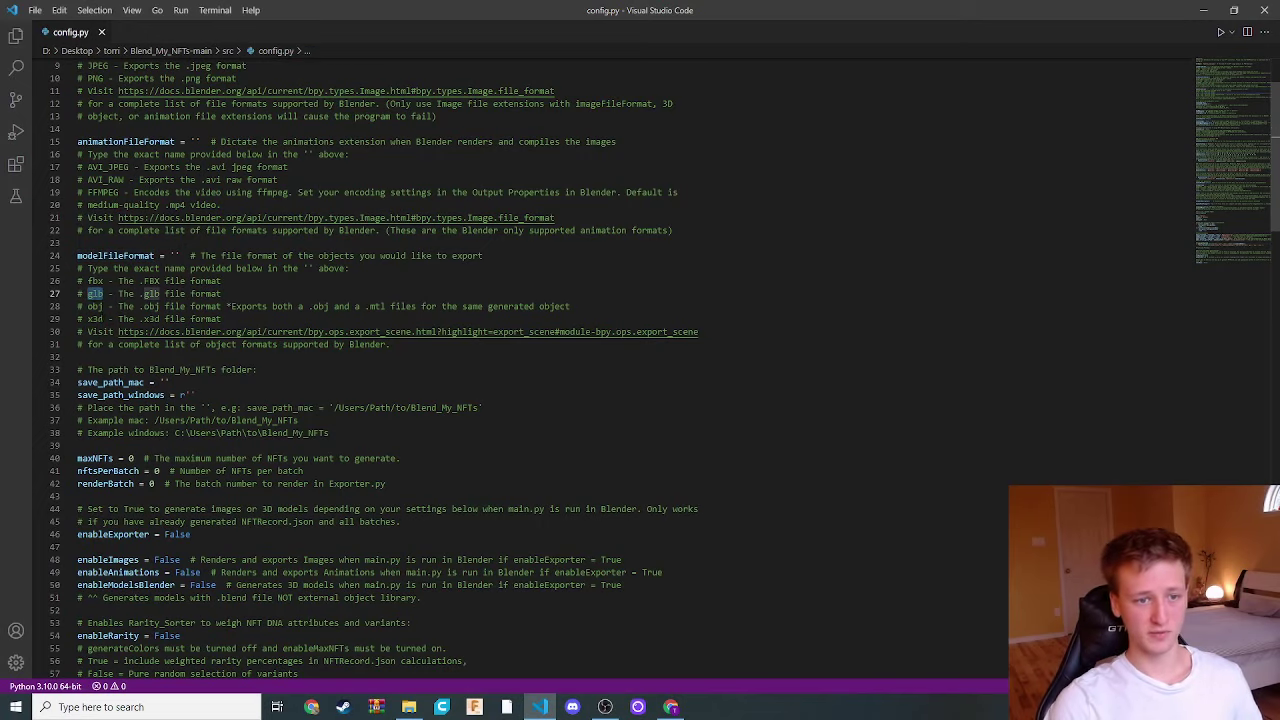
{"action": "left_click_drag", "start_coordinate": [104, 318], "coordinate": [71, 270]}
{"action": "left_click", "coordinate": [168, 281]}
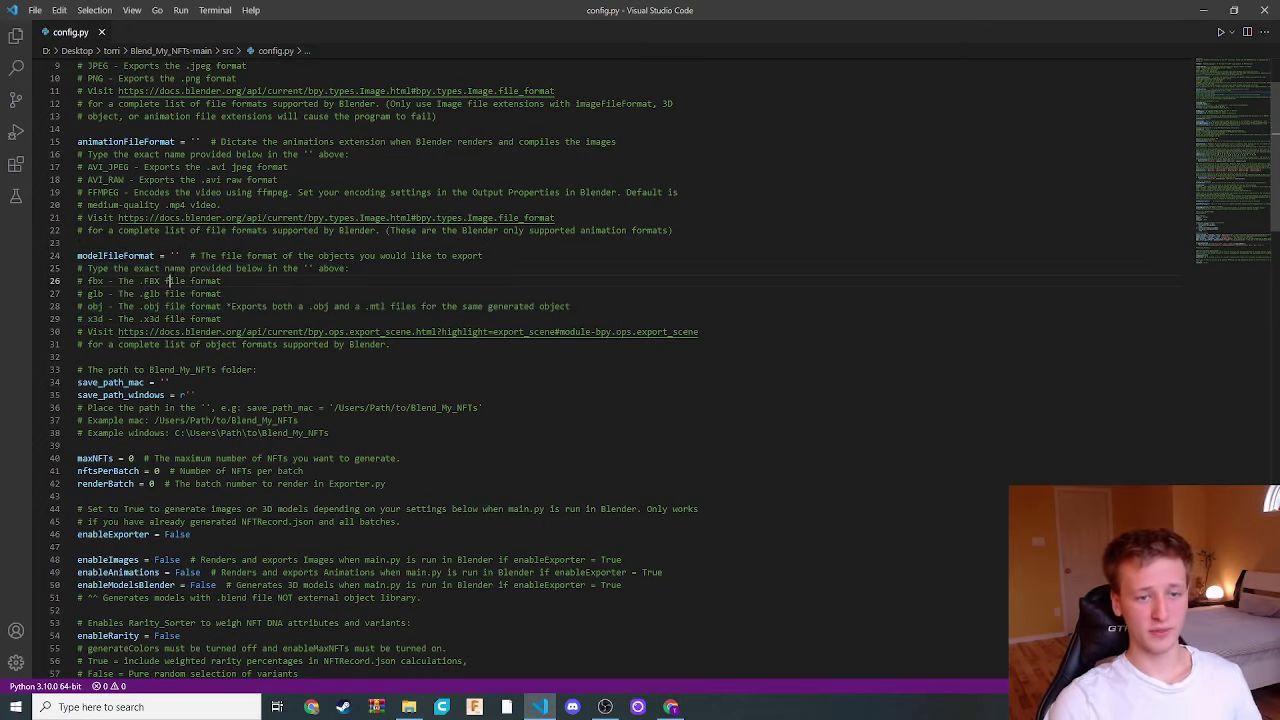
{"action": "key", "text": "Down"}
{"action": "key", "text": "Down"}
{"action": "key", "text": "Home"}
{"action": "key", "text": "shift+Down"}
{"action": "key", "text": "Right"}
{"action": "key", "text": "Right"}
{"action": "key", "text": "Right"}
{"action": "key", "text": "shift+Right"}
{"action": "key", "text": "shift+Right"}
{"action": "key", "text": "shift+Right"}
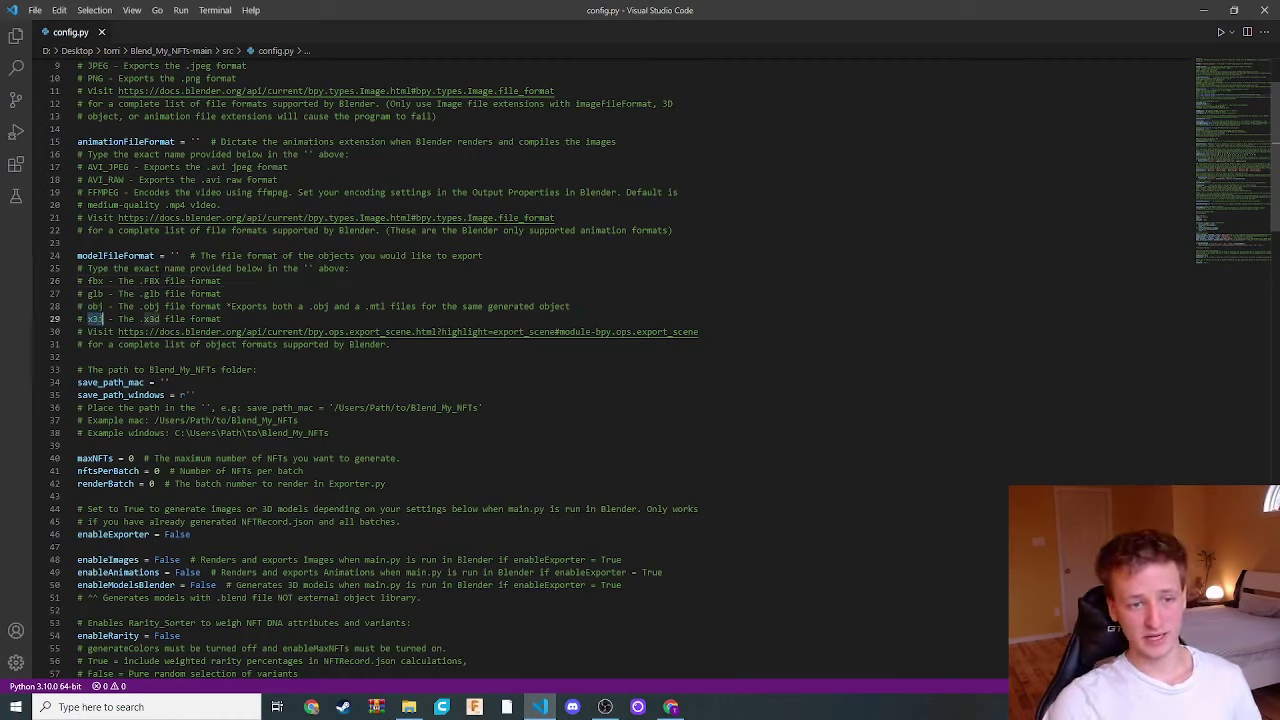
{"action": "left_click_drag", "start_coordinate": [114, 332], "coordinate": [702, 333]}
{"action": "left_click", "coordinate": [702, 332]}
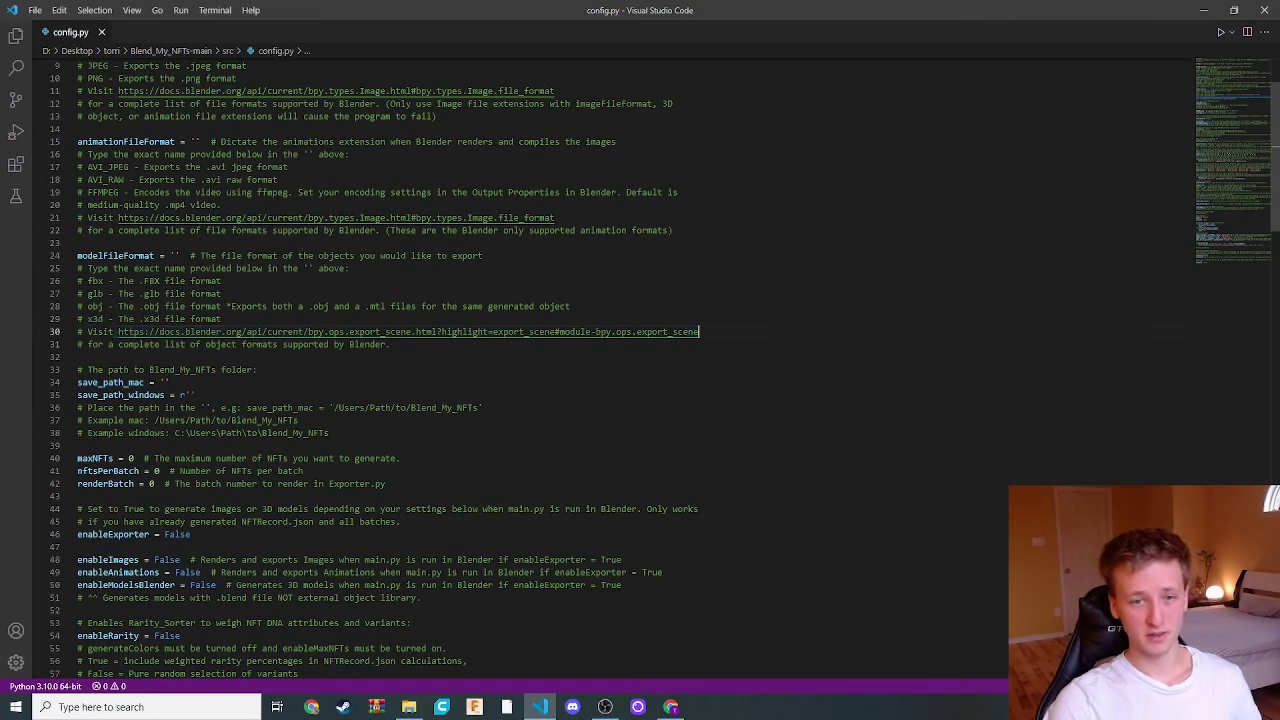
{"action": "left_click", "coordinate": [571, 307]}
{"action": "left_click", "coordinate": [222, 319]}
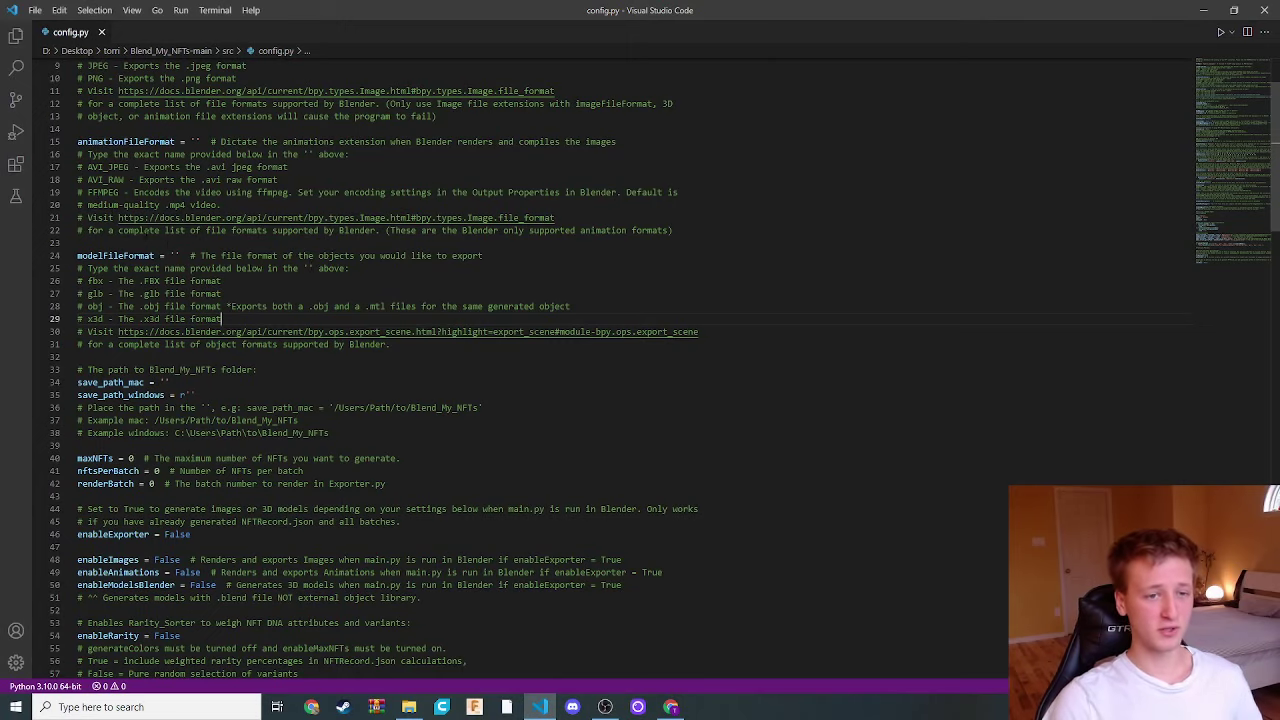
Set modelFileFormat to 'glb' and look over the animationFileFormat settings
{"action": "left_click", "coordinate": [175, 255]}
{"action": "type", "text": "glb"}
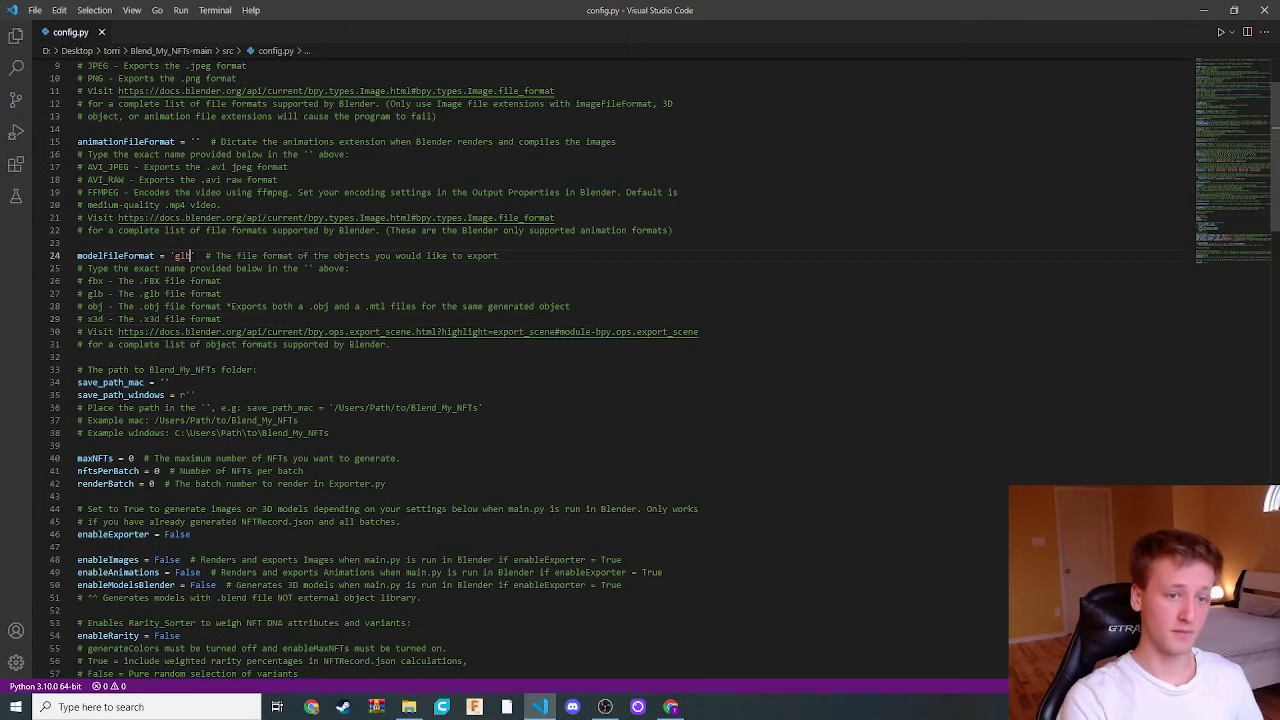
{"action": "scroll", "coordinate": [640, 360], "scroll_direction": "up", "scroll_amount": 3}
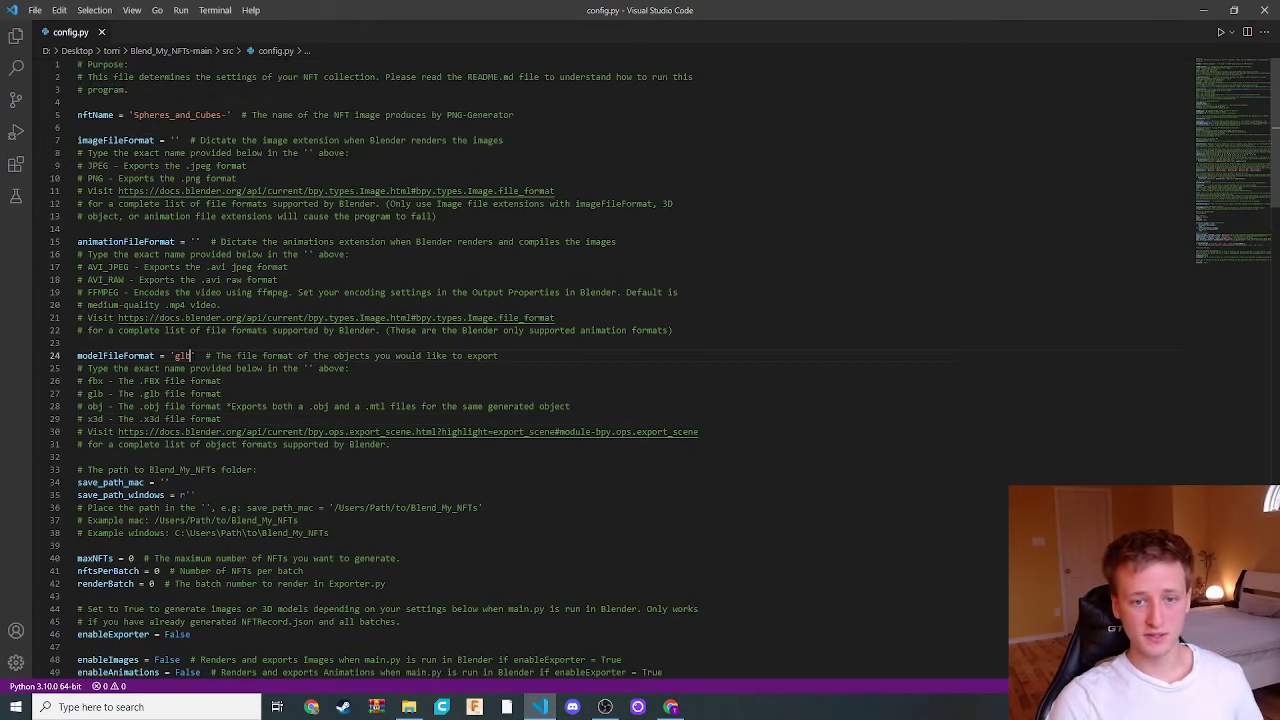
{"action": "double_click", "coordinate": [126, 241]}
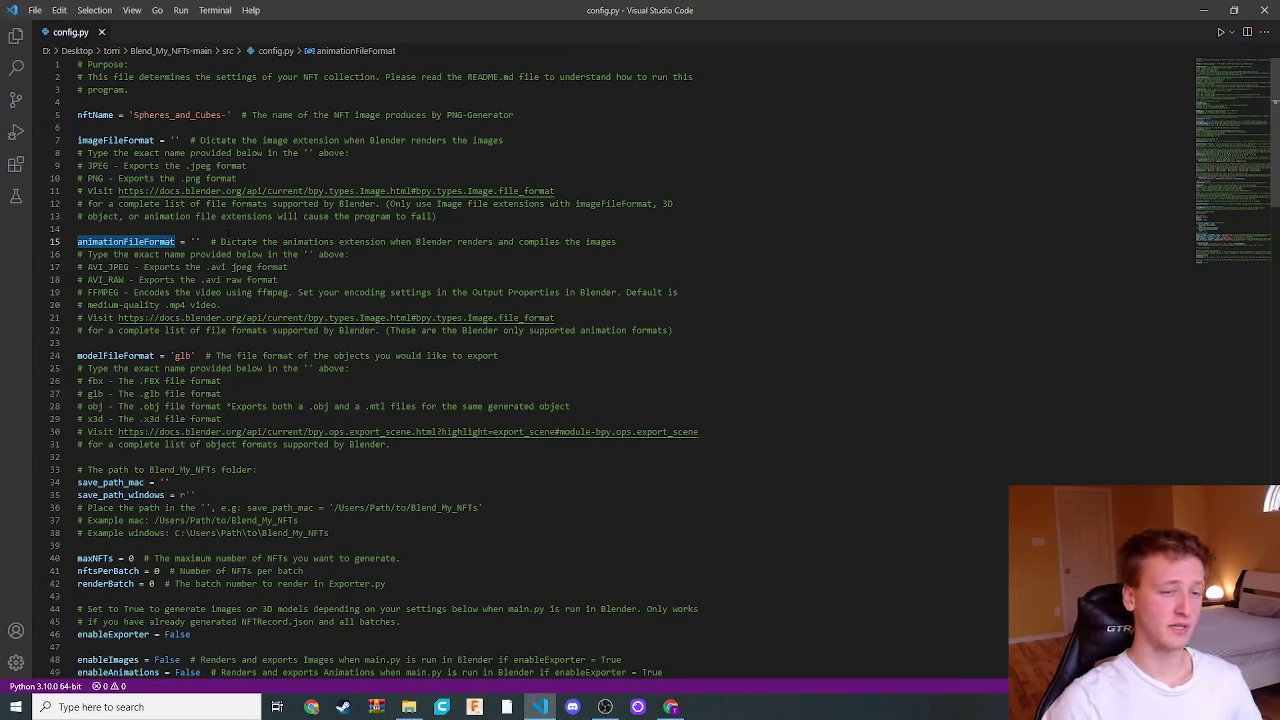
{"action": "left_click_drag", "start_coordinate": [673, 330], "coordinate": [3, 237]}
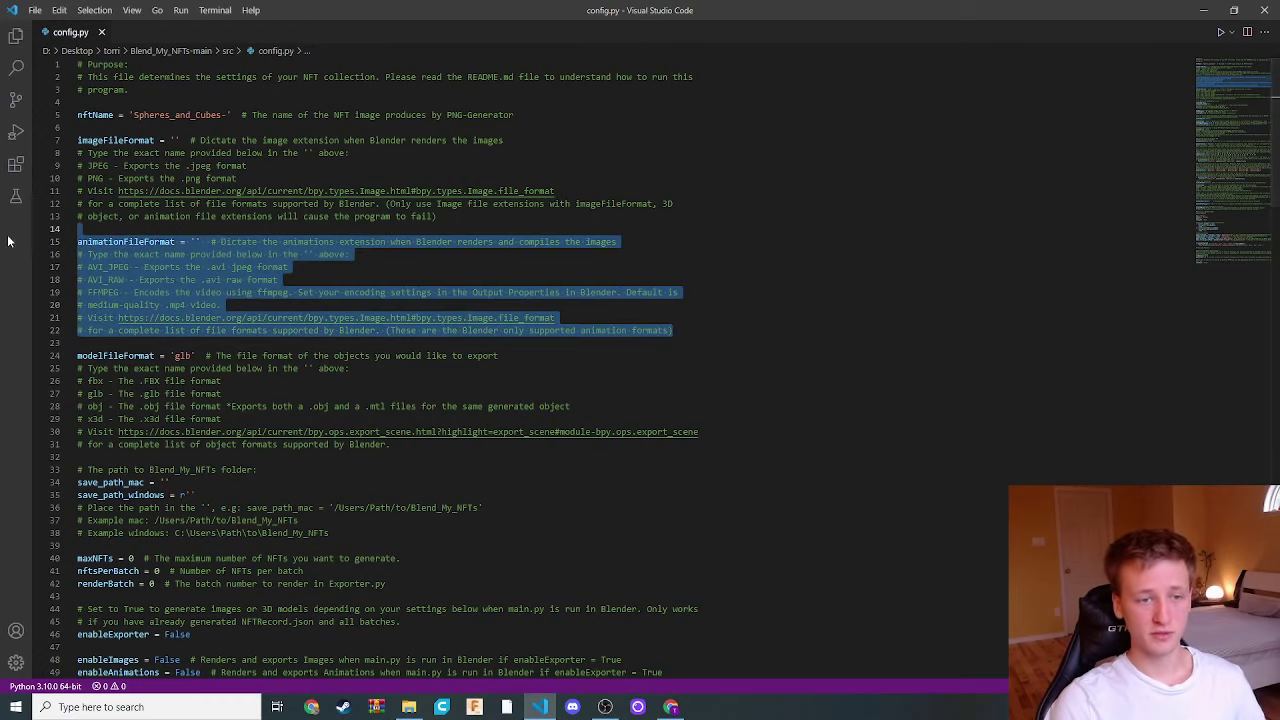
{"action": "left_click", "coordinate": [303, 292]}
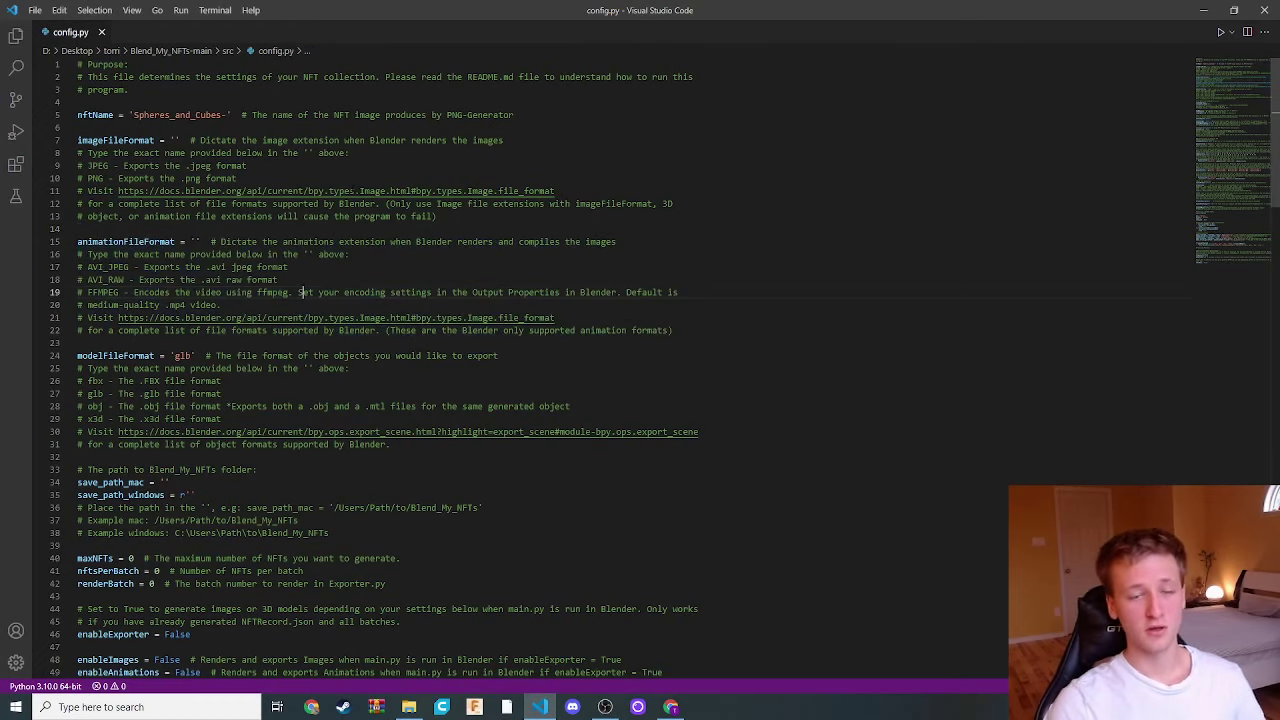
Place the text cursor inside the save_path_windows quotes and switch to File Explorer to show the Blend_My_NFTs-main folder
{"action": "scroll", "coordinate": [350, 190], "scroll_direction": "down", "scroll_amount": 8}
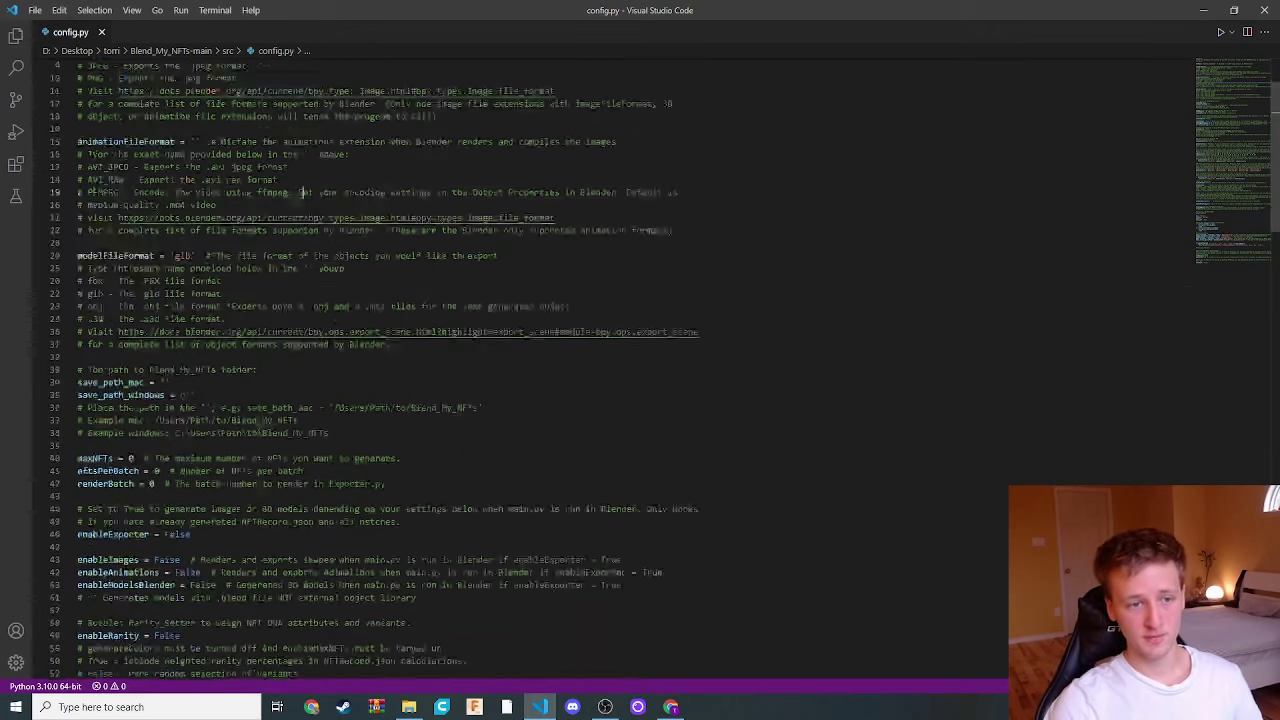
{"action": "double_click", "coordinate": [120, 195]}
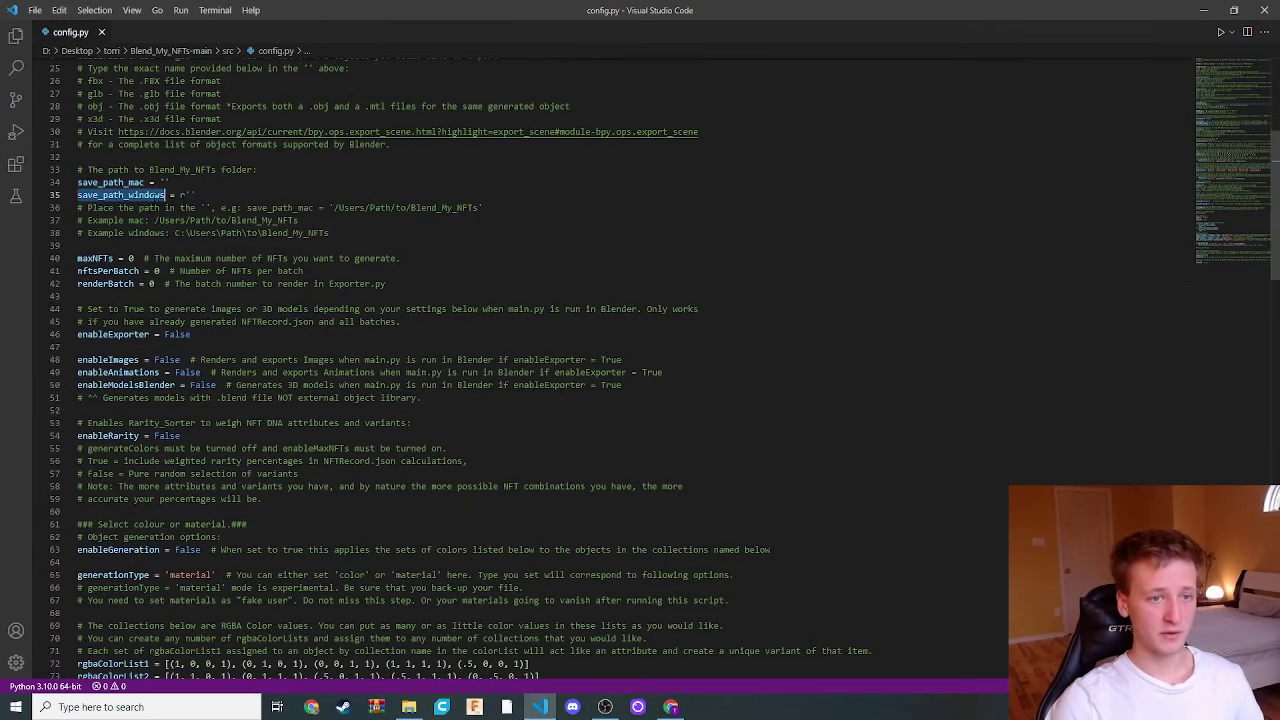
{"action": "left_click", "coordinate": [190, 195]}
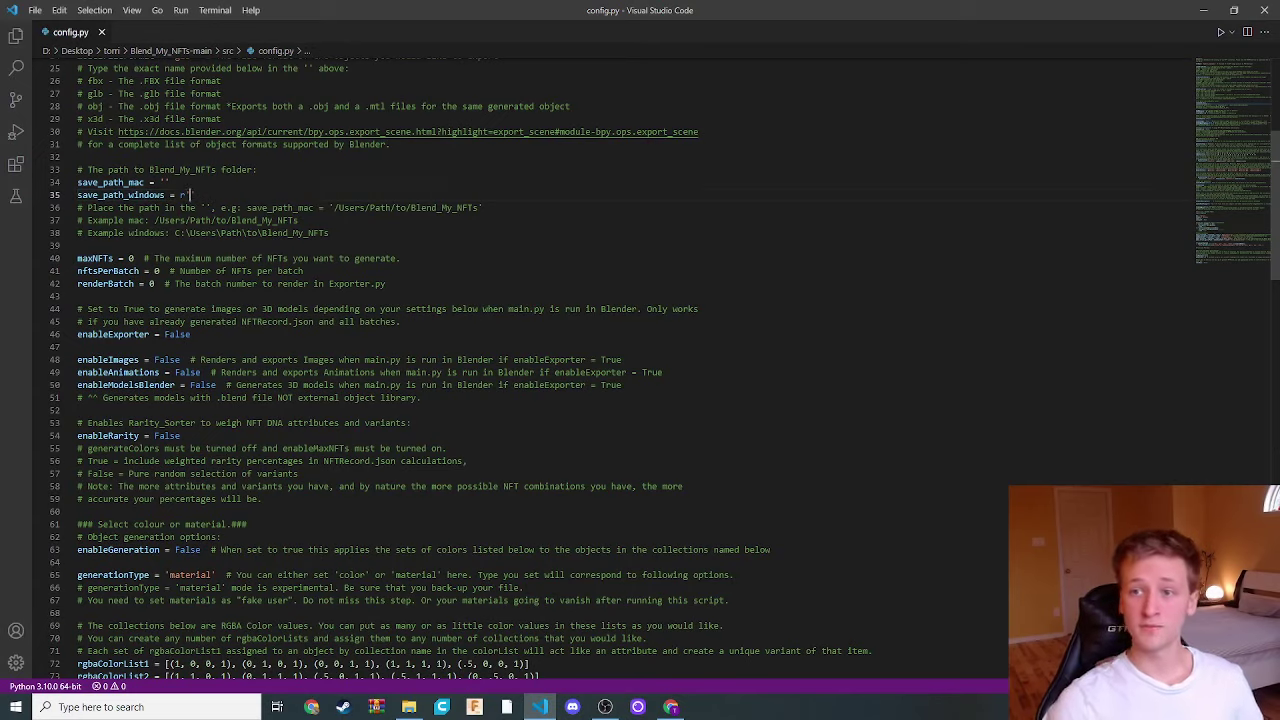
{"action": "left_click", "coordinate": [1203, 10]}
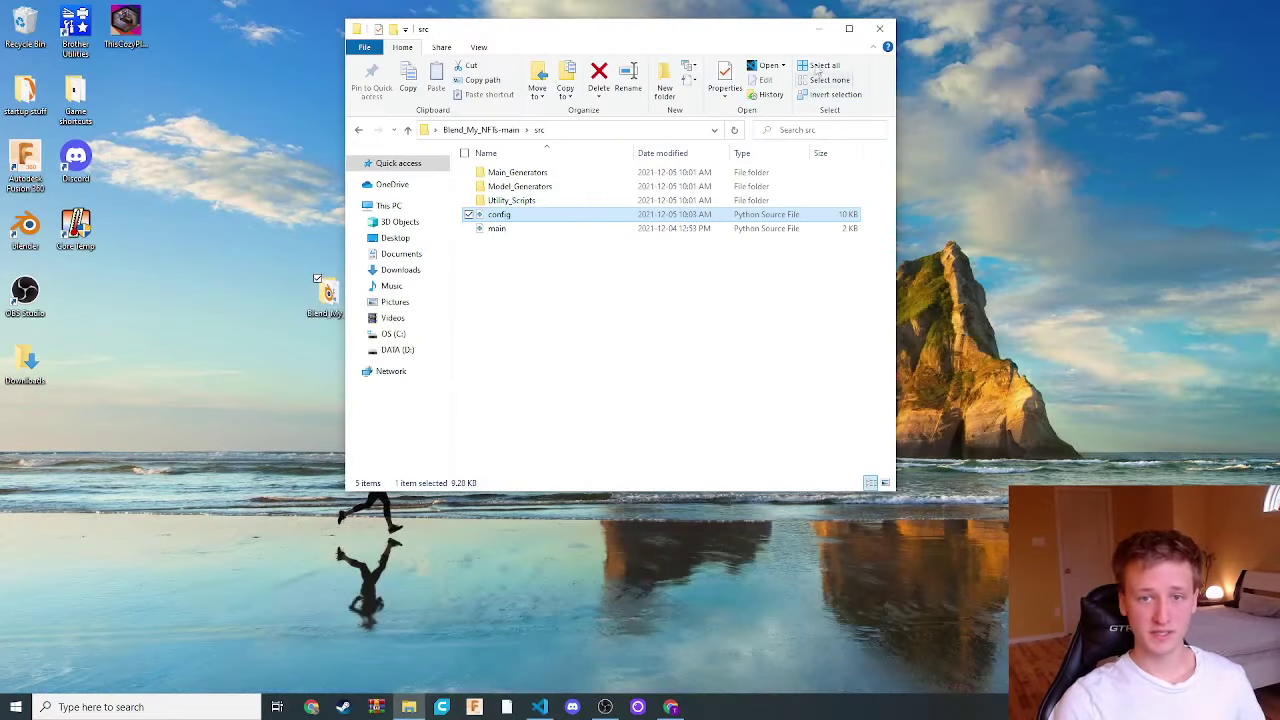
{"action": "left_click", "coordinate": [470, 130]}
{"action": "left_click_drag", "start_coordinate": [571, 355], "coordinate": [575, 166]}
{"action": "left_click", "coordinate": [593, 460]}
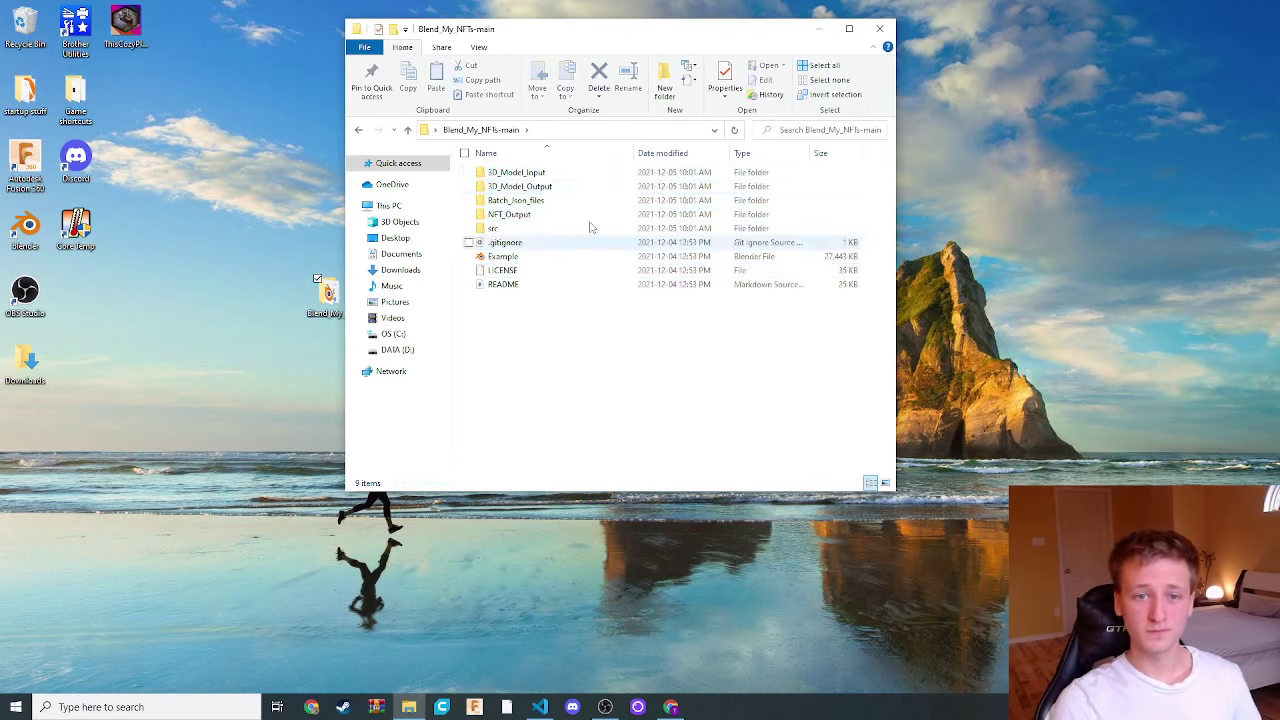
Copy the full path of the Blend_My_NFTs-main folder and paste it as the save_path_windows value in config.py in Visual Studio Code
{"action": "left_click", "coordinate": [586, 130]}
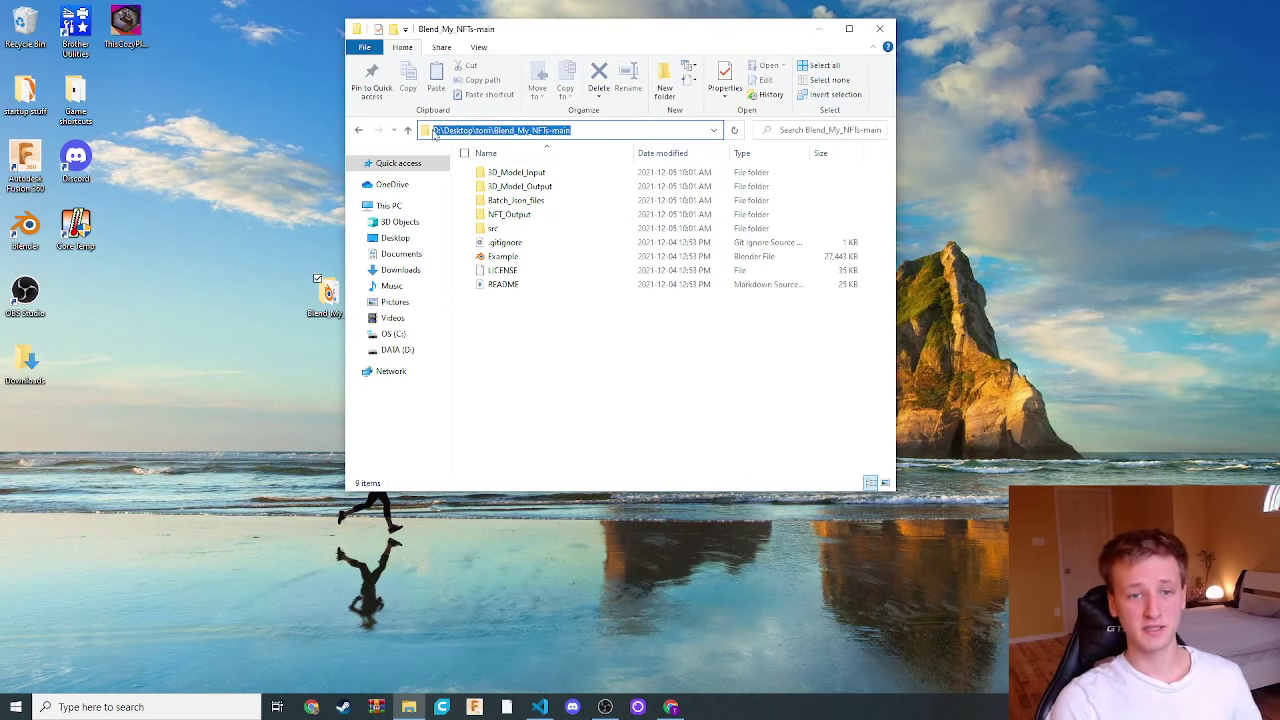
{"action": "left_click", "coordinate": [585, 130]}
{"action": "left_click_drag", "start_coordinate": [585, 130], "coordinate": [372, 135]}
{"action": "key", "text": "ctrl+c"}
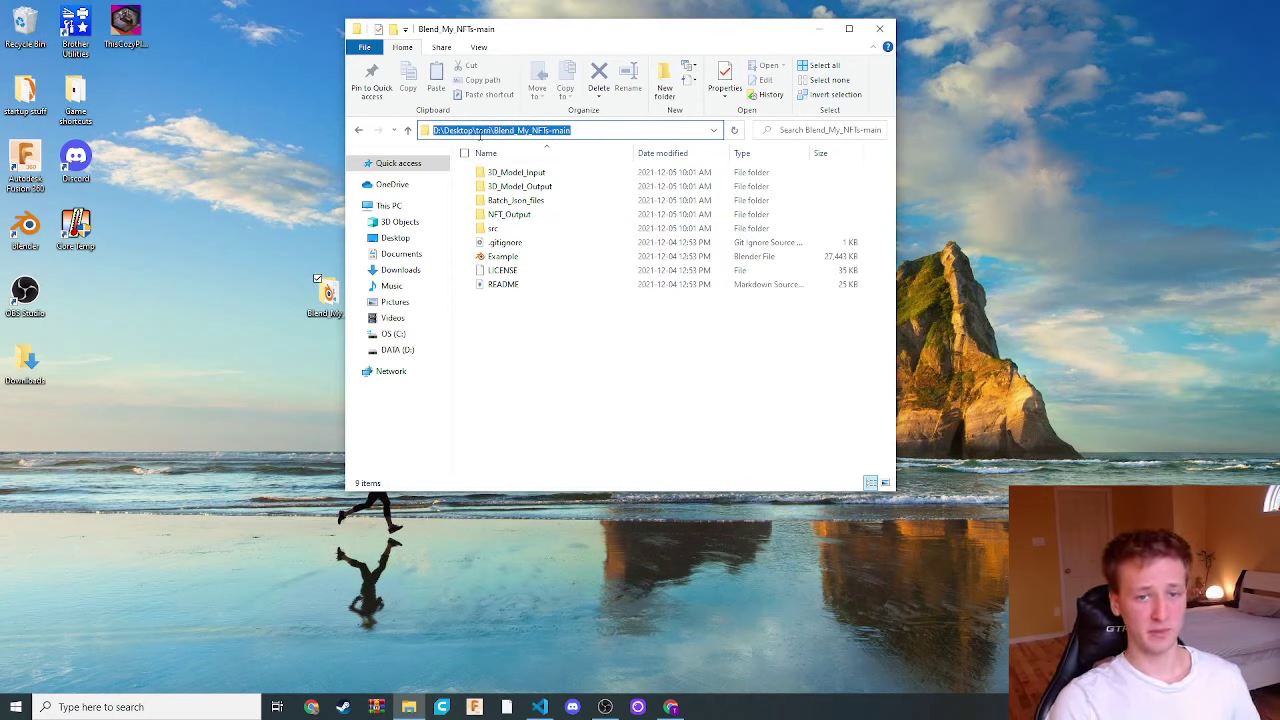
{"action": "left_click", "coordinate": [540, 706]}
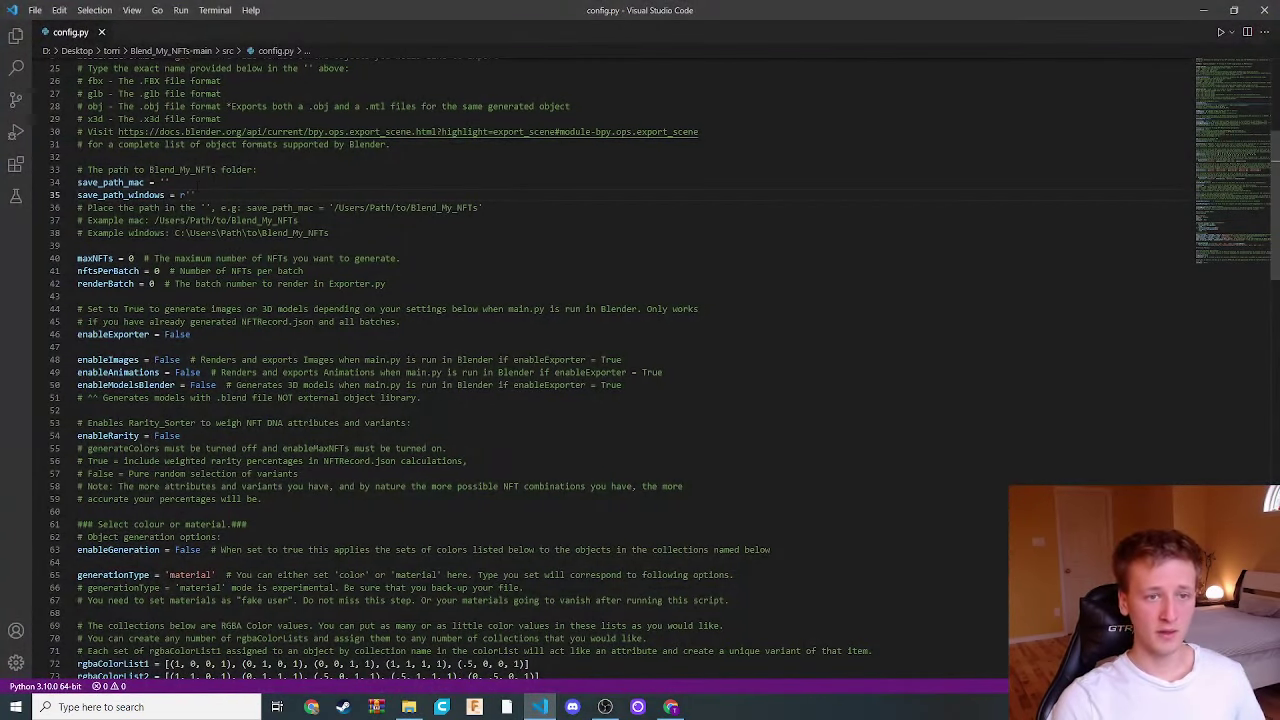
{"action": "key", "text": "ctrl+v"}
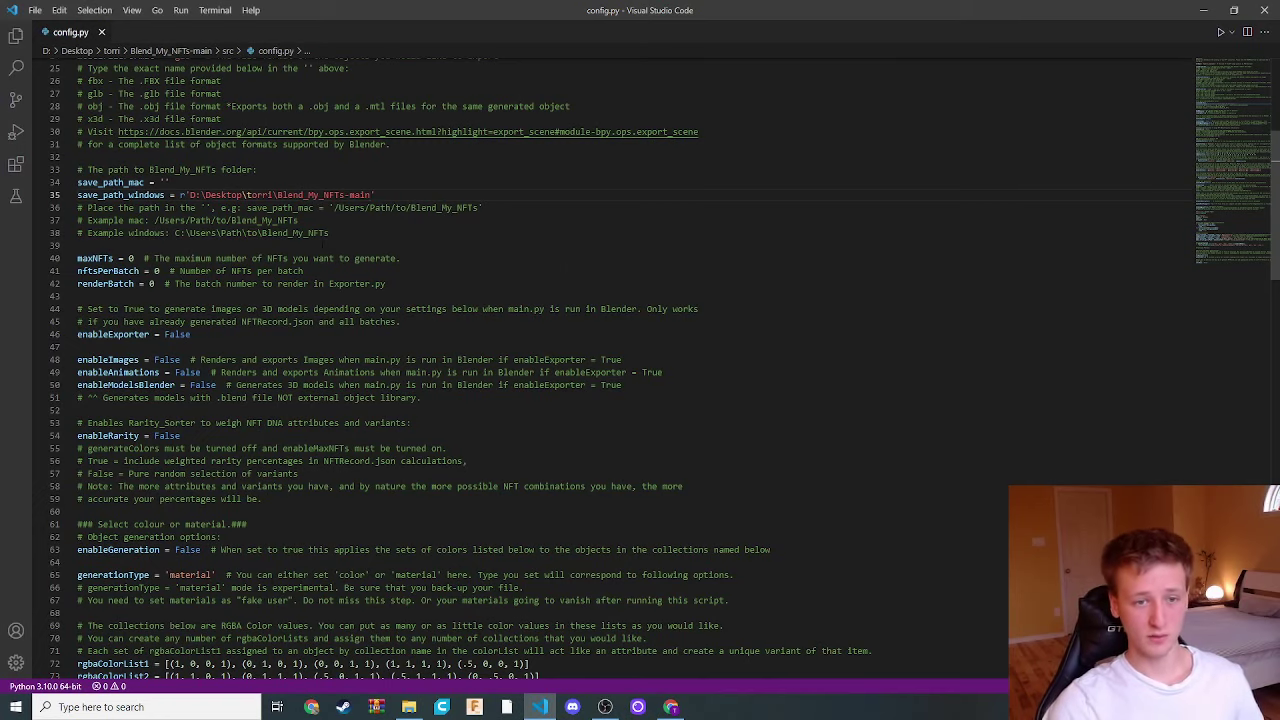
Set maxNFTs to 10 and nftsPerBatch to 5 in config.py
{"action": "scroll", "coordinate": [640, 360], "scroll_direction": "down", "scroll_amount": 2}
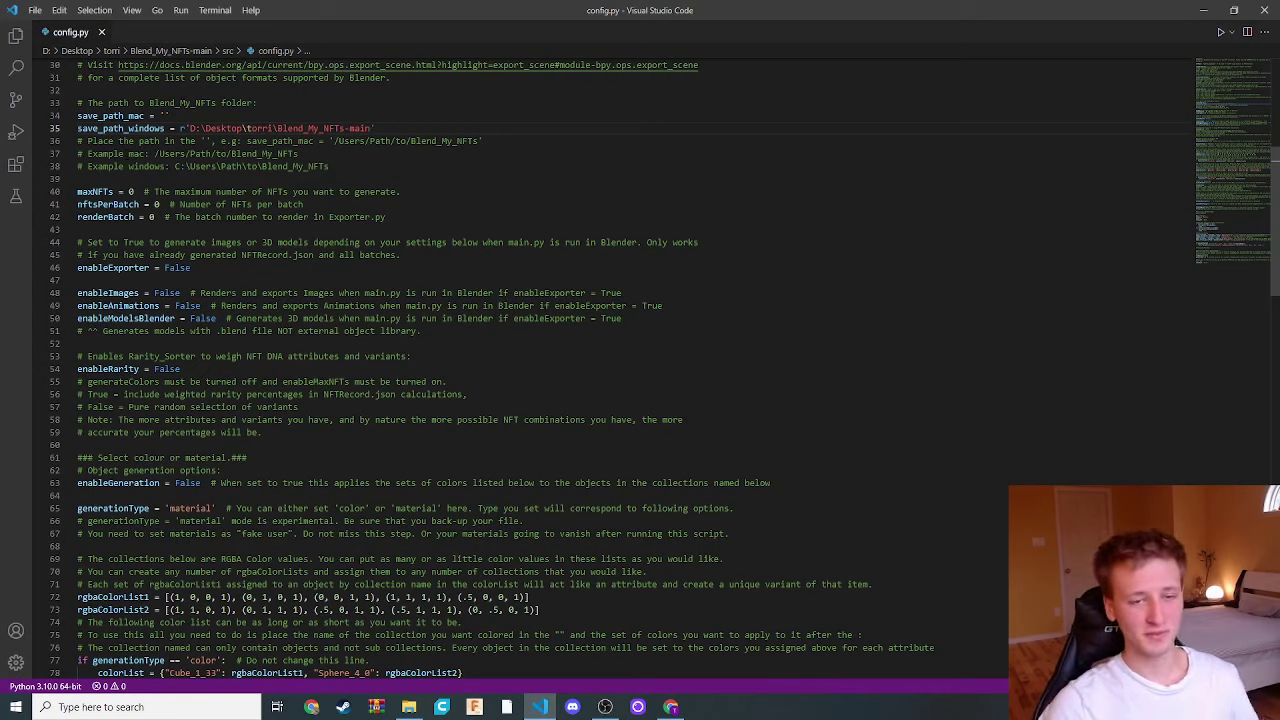
{"action": "left_click", "coordinate": [131, 191]}
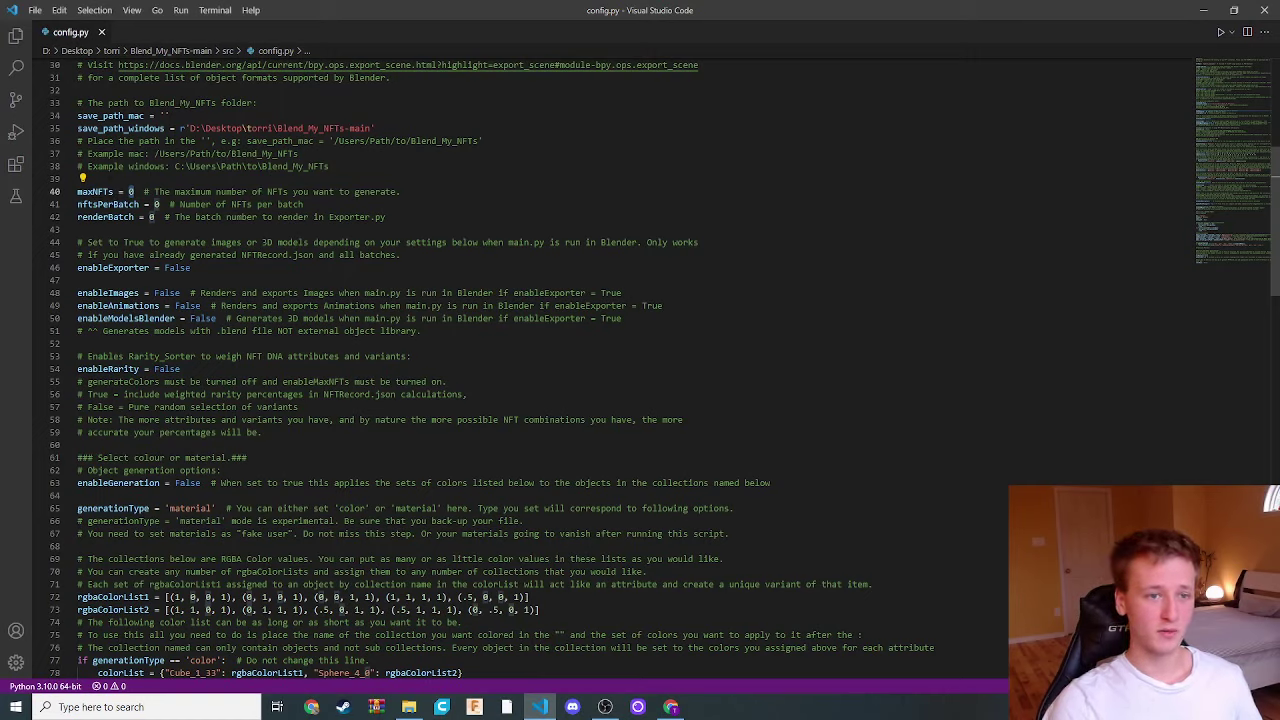
{"action": "double_click", "coordinate": [96, 191]}
{"action": "left_click", "coordinate": [133, 191]}
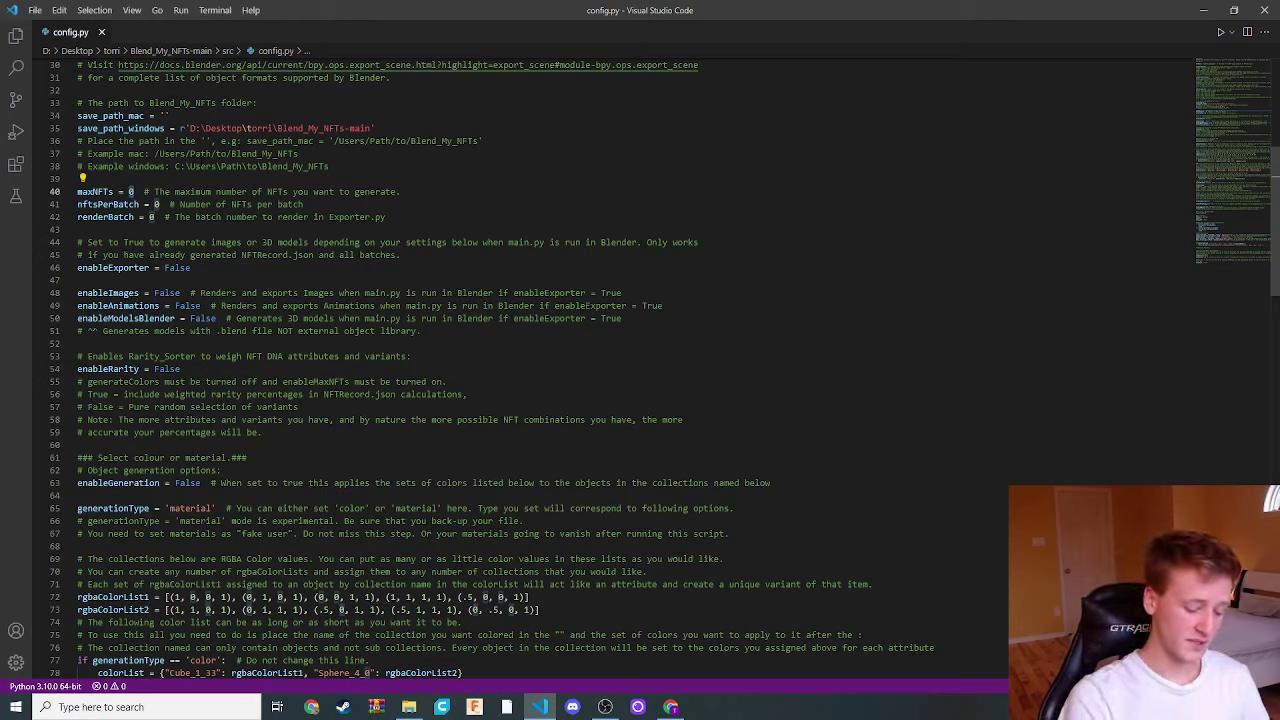
{"action": "type", "text": "10"}
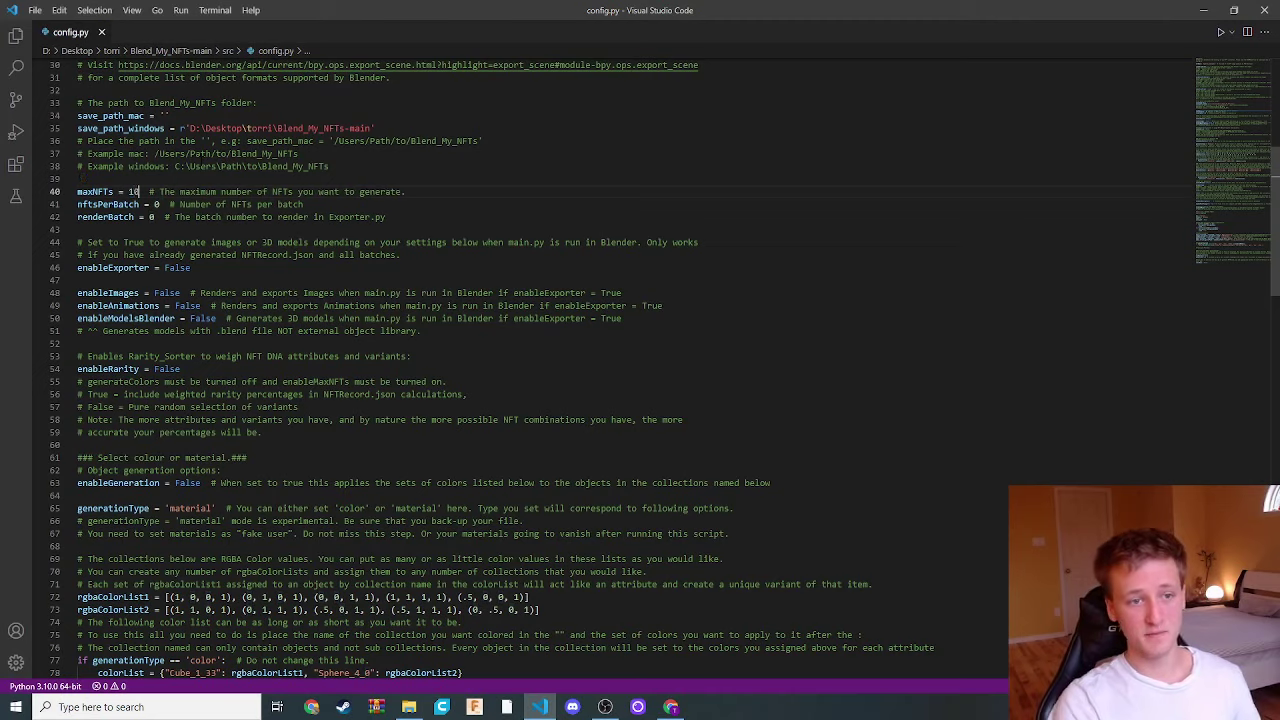
{"action": "left_click", "coordinate": [155, 204]}
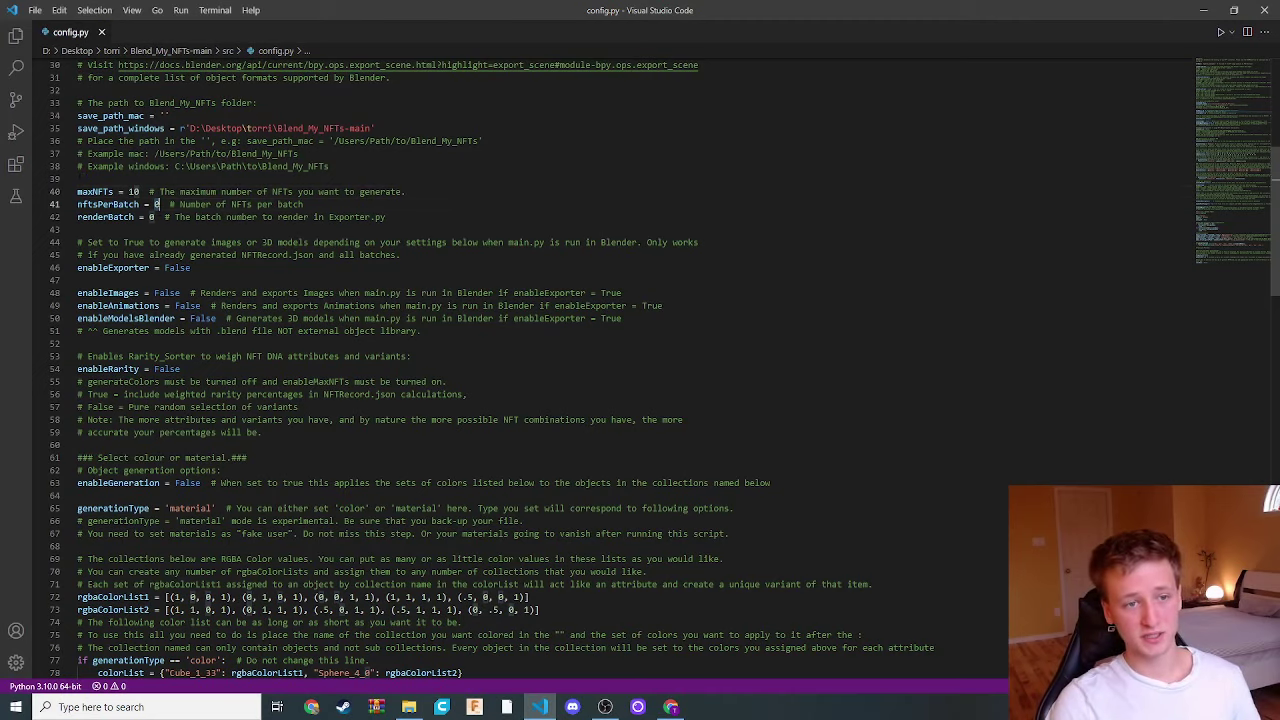
{"action": "type", "text": "5"}
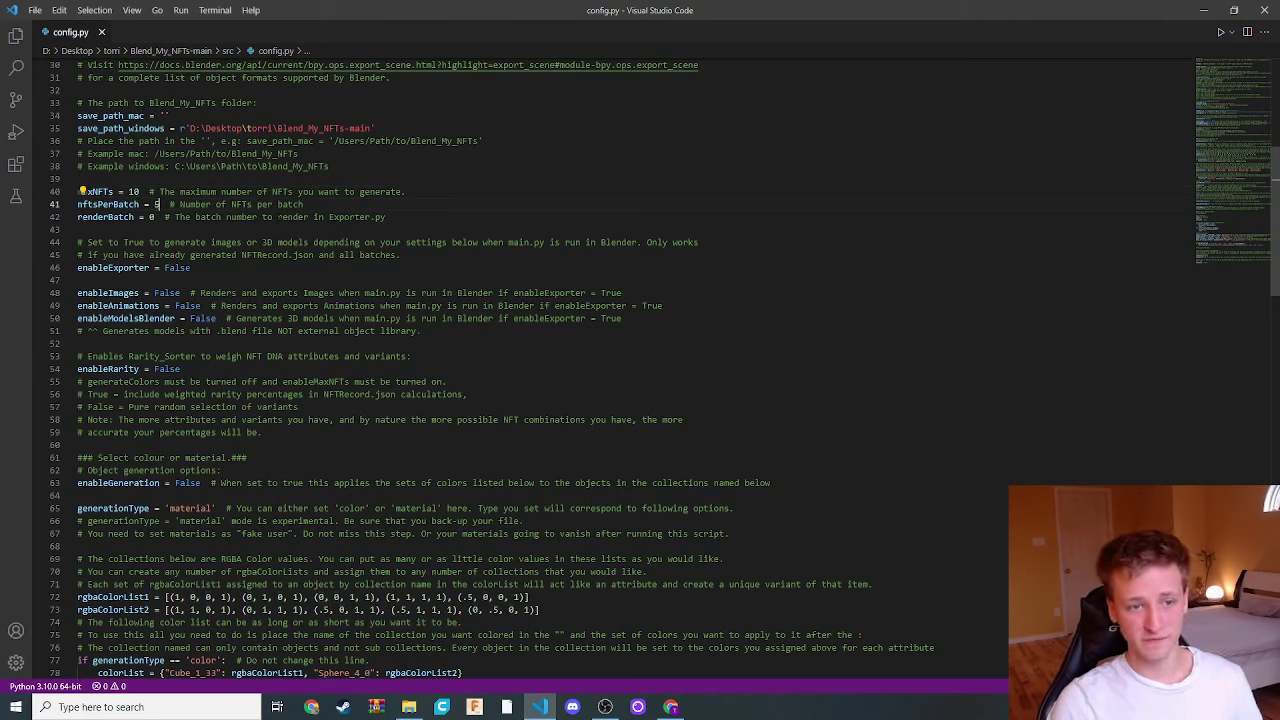
{"action": "left_click", "coordinate": [318, 204]}
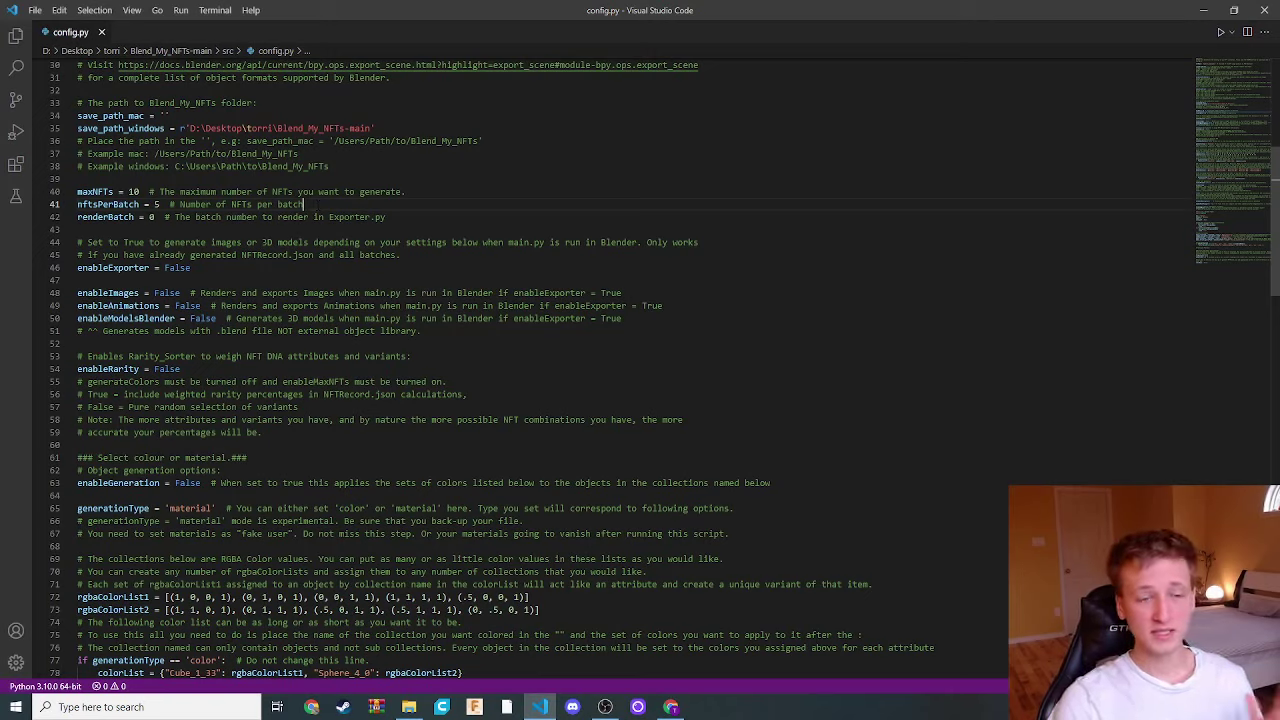
Set renderBatch to 1 in config.py
{"action": "left_click", "coordinate": [155, 217]}
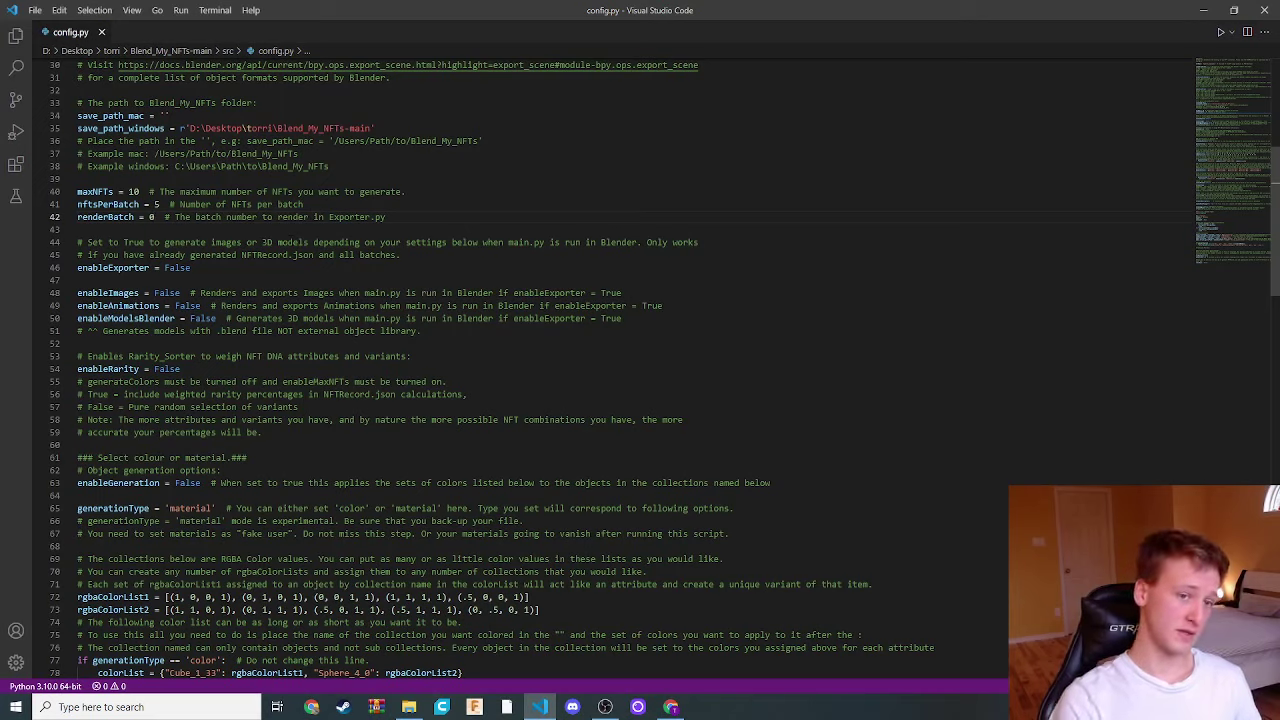
{"action": "key", "text": "BackSpace"}
{"action": "type", "text": "1"}
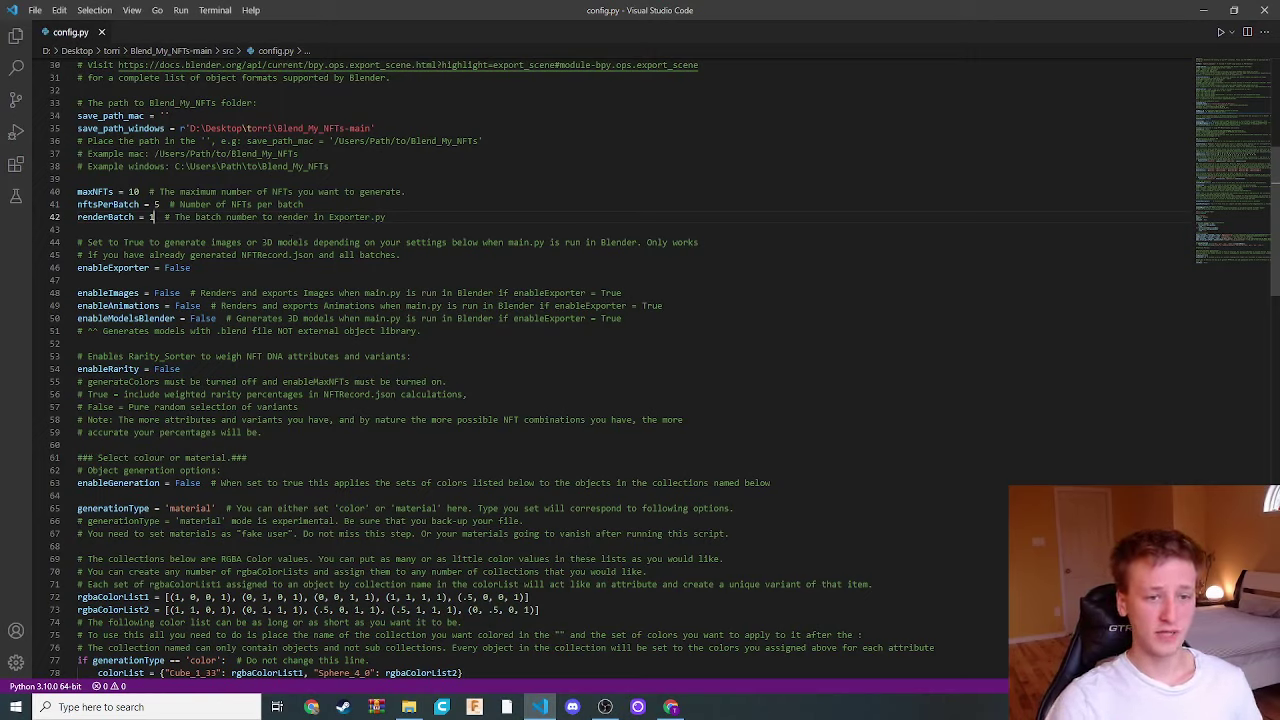
Review the maxNFTs, nftsPerBatch and renderBatch lines together
{"action": "key", "text": "Up"}
{"action": "key", "text": "End"}
{"action": "key", "text": "shift+Home"}
{"action": "key", "text": "shift+Up"}
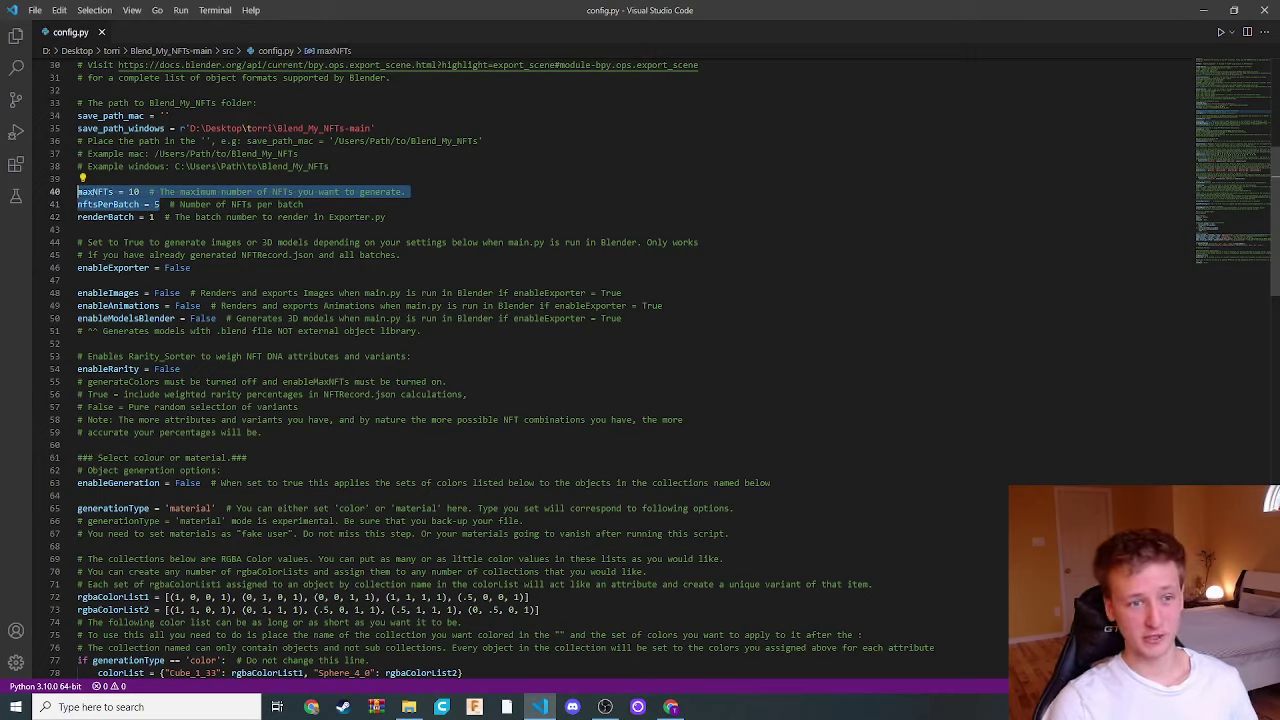
{"action": "key", "text": "Down"}
{"action": "key", "text": "Down"}
{"action": "key", "text": "Down"}
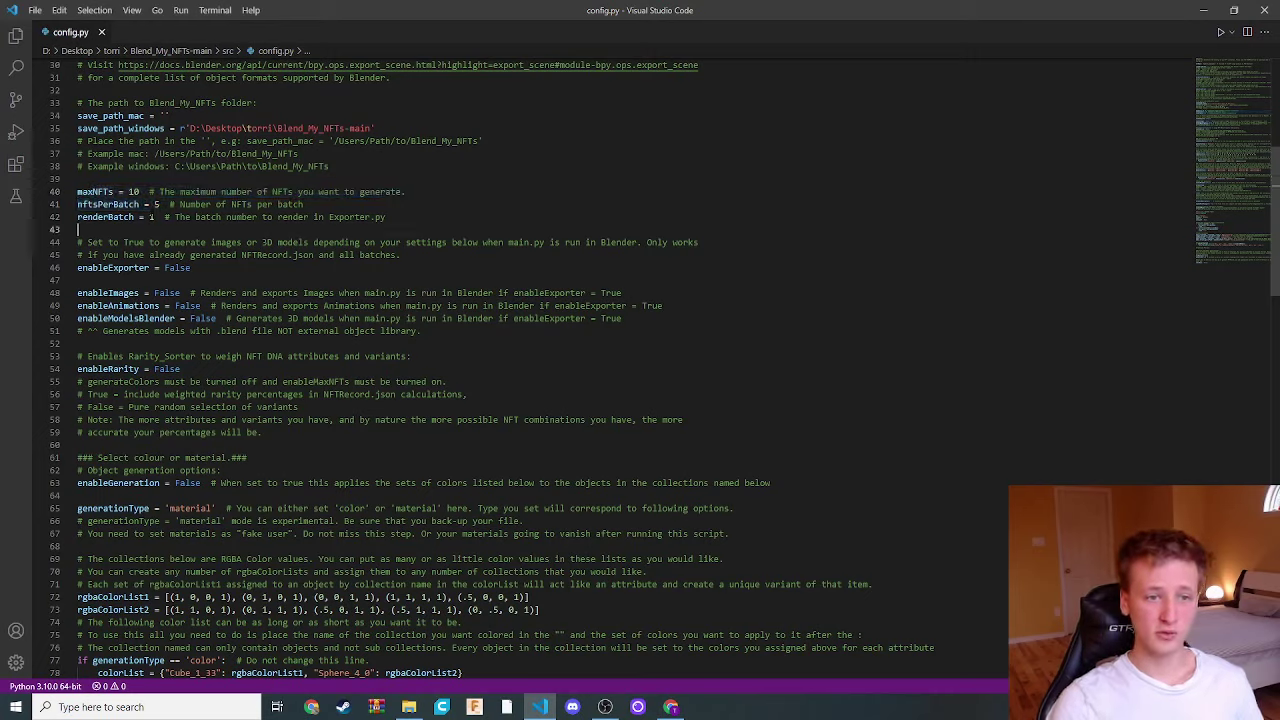
{"action": "key", "text": "Up"}
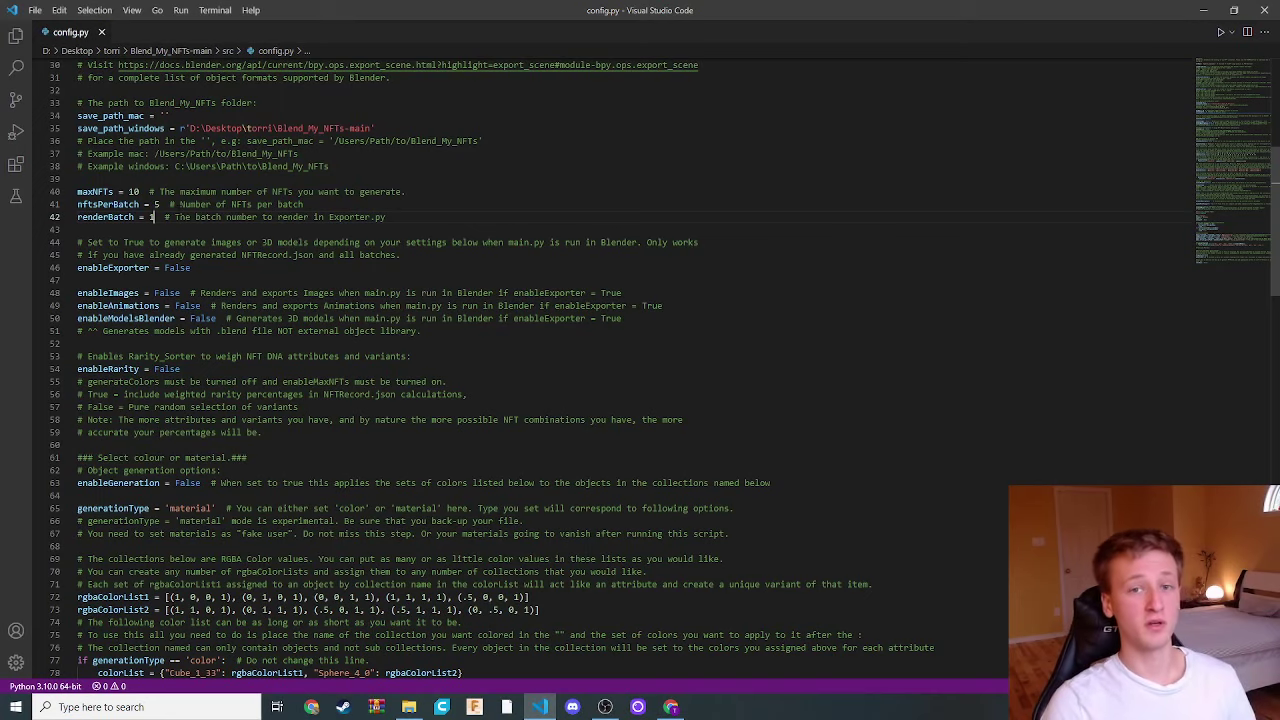
Set enableModelsBlender to True in config.py
{"action": "scroll", "coordinate": [640, 370], "scroll_direction": "down", "scroll_amount": 2}
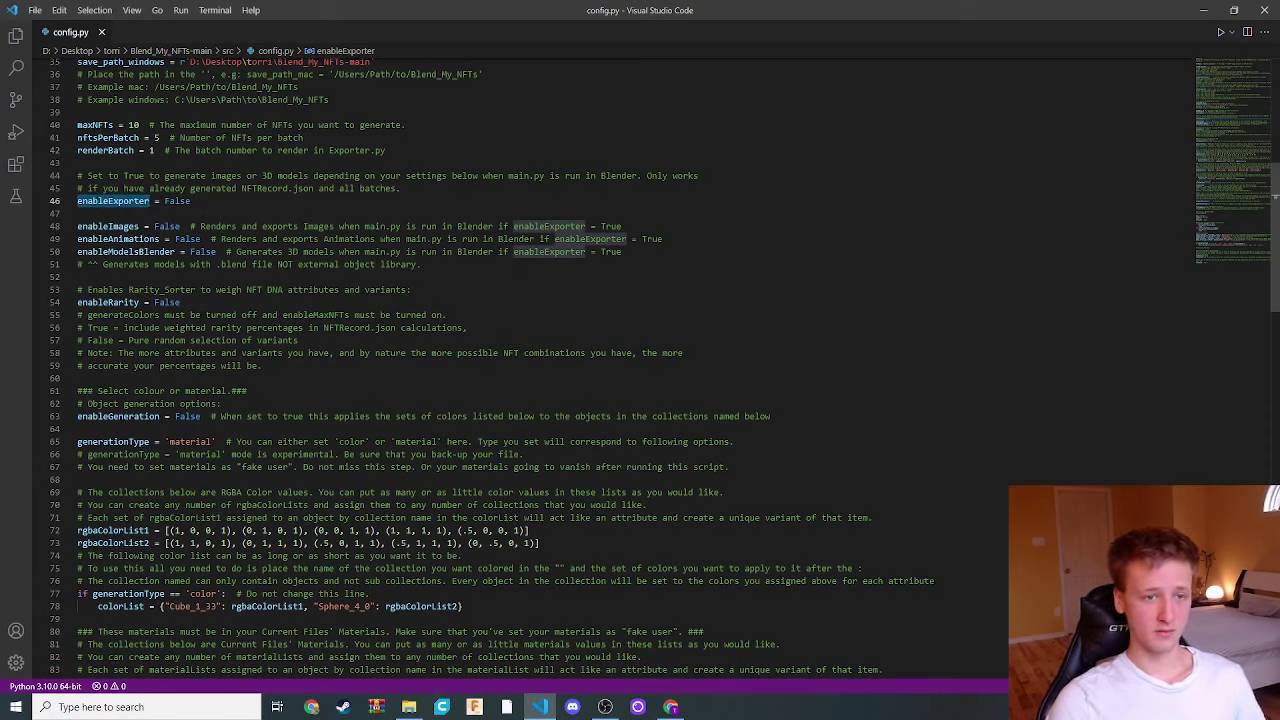
{"action": "double_click", "coordinate": [126, 251]}
{"action": "double_click", "coordinate": [203, 251]}
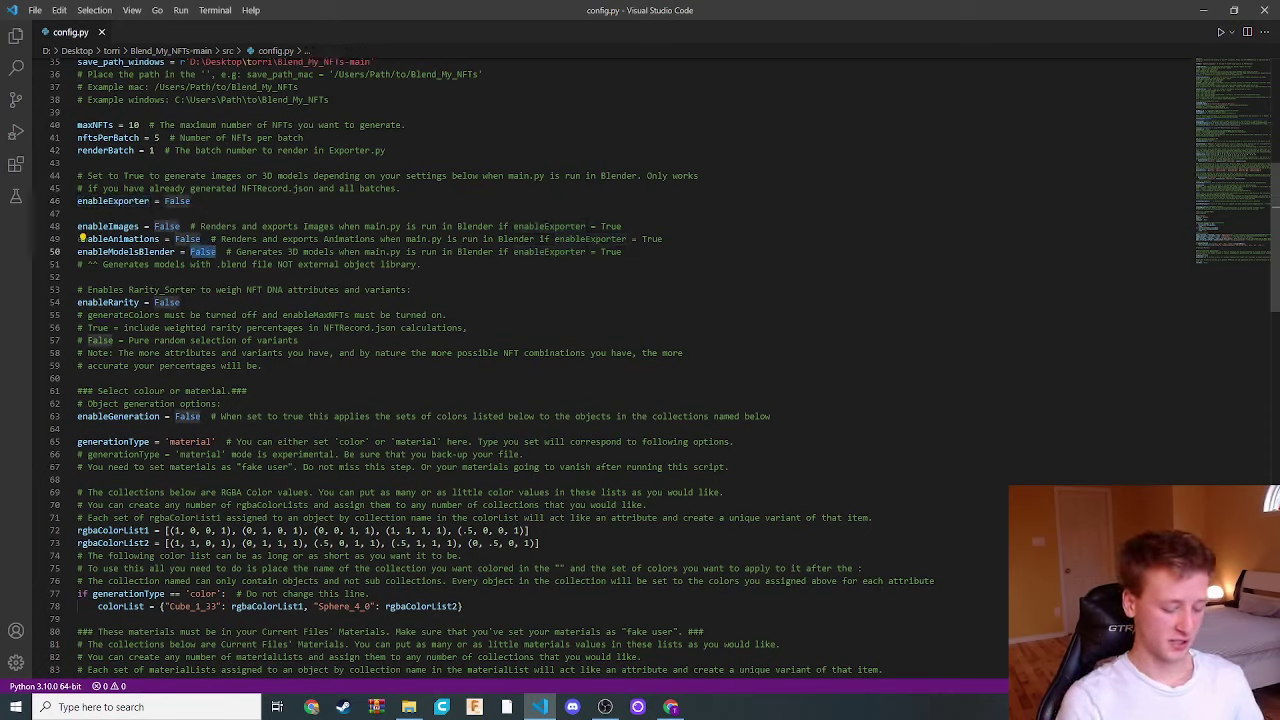
{"action": "type", "text": "TRue"}
{"action": "key", "text": "BackSpace"}
{"action": "key", "text": "BackSpace"}
{"action": "key", "text": "BackSpace"}
{"action": "key", "text": "BackSpace"}
{"action": "type", "text": "True"}
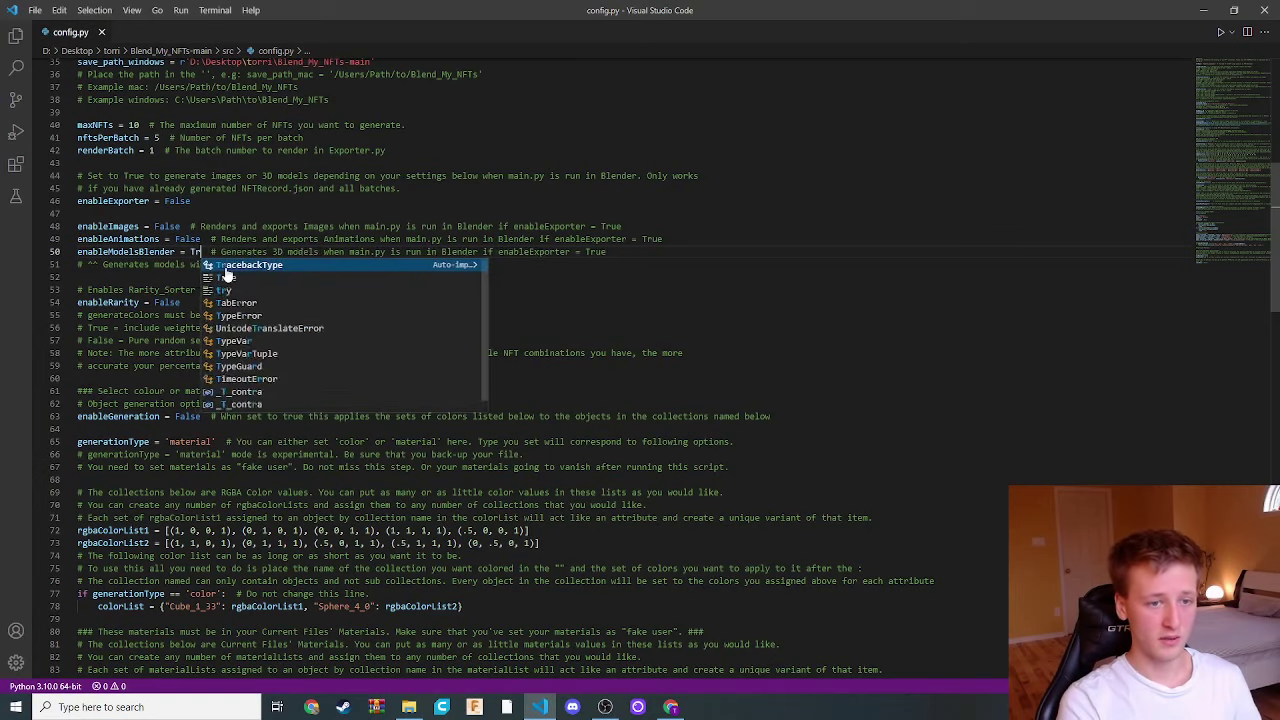
{"action": "left_click", "coordinate": [157, 251]}
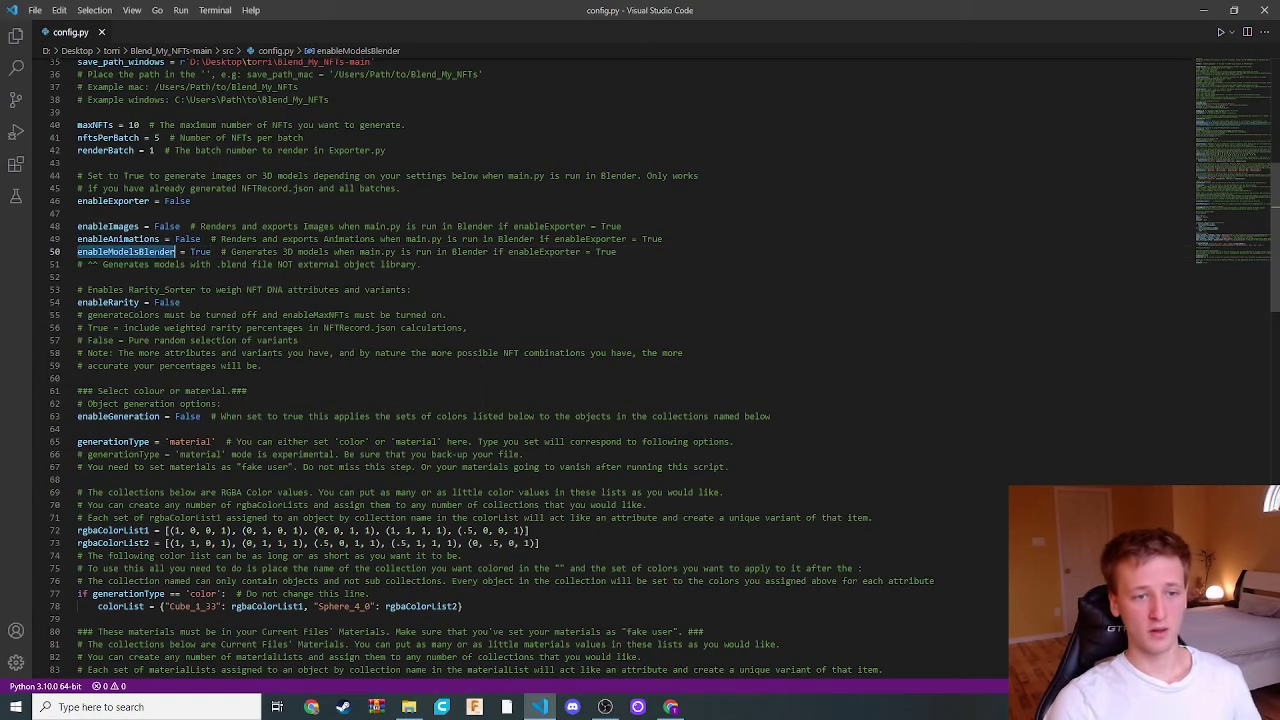
Review the config.py settings, from the file formats and save path to the batch, material and metadata options
{"action": "scroll", "coordinate": [640, 360], "scroll_direction": "down", "scroll_amount": 2}
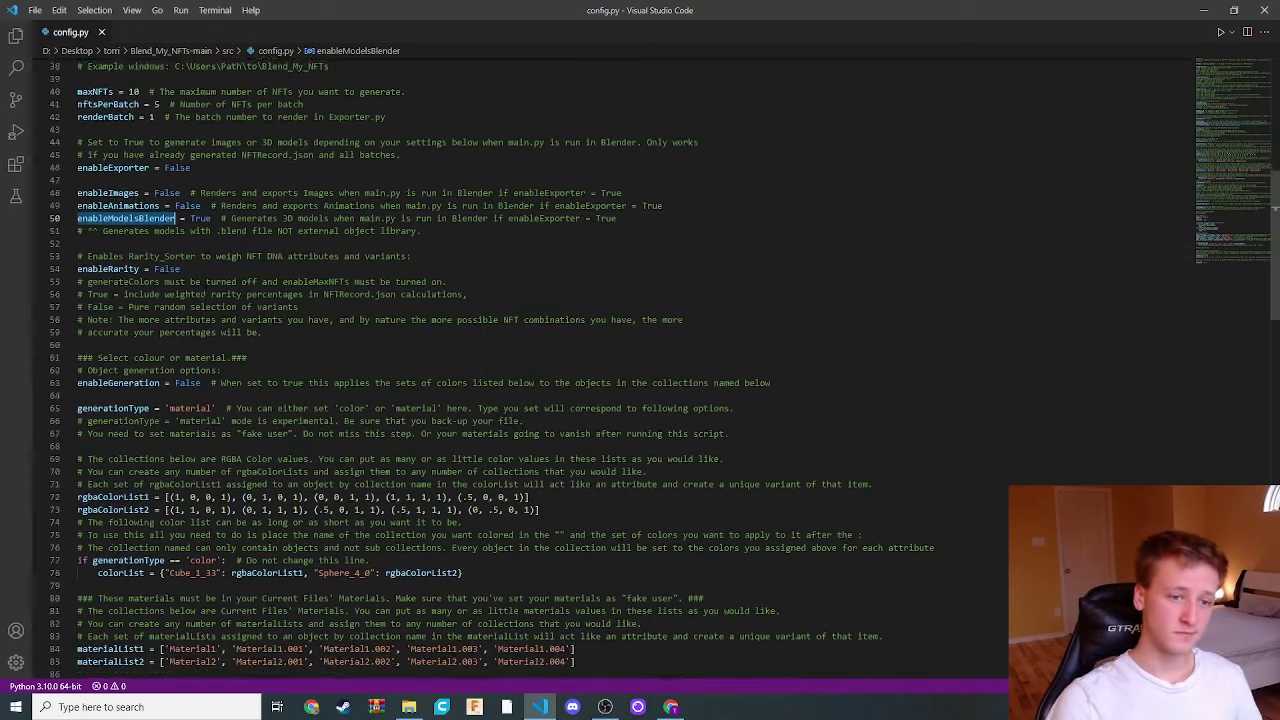
{"action": "scroll", "coordinate": [640, 360], "scroll_direction": "up", "scroll_amount": 10}
{"action": "scroll", "coordinate": [640, 360], "scroll_direction": "up", "scroll_amount": 1}
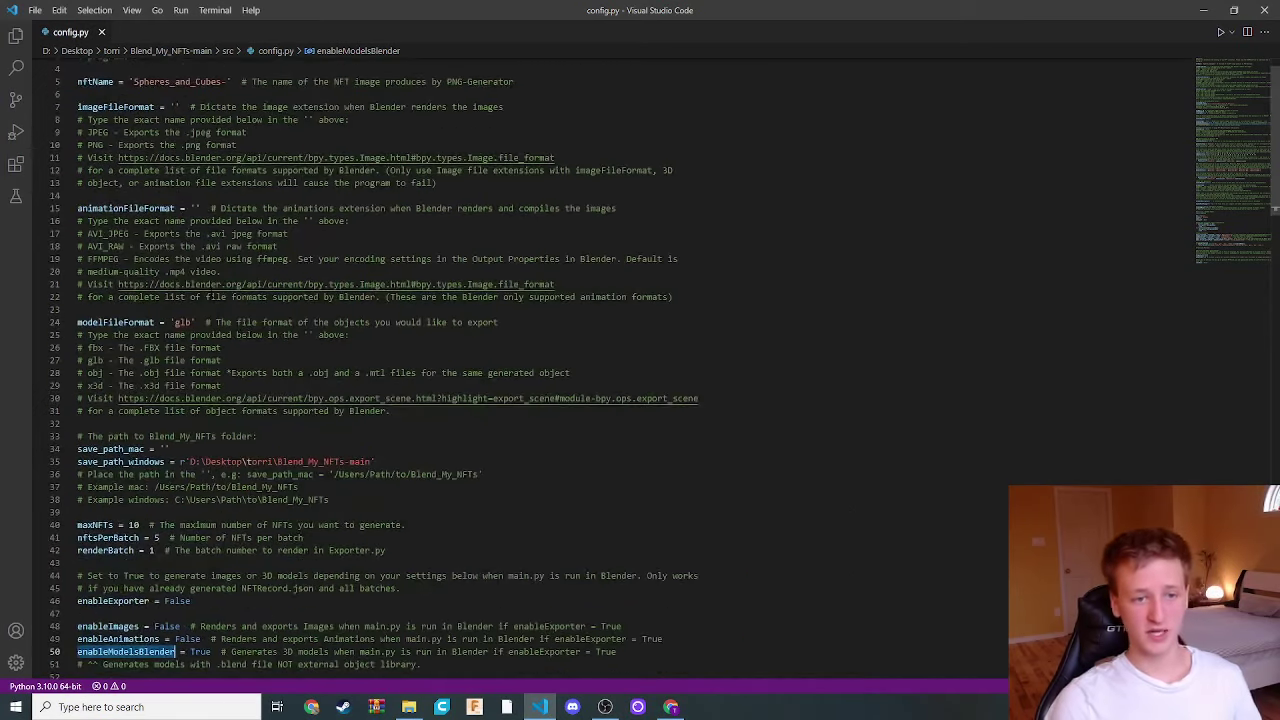
{"action": "scroll", "coordinate": [640, 360], "scroll_direction": "up", "scroll_amount": 1}
{"action": "scroll", "coordinate": [640, 360], "scroll_direction": "down", "scroll_amount": 7}
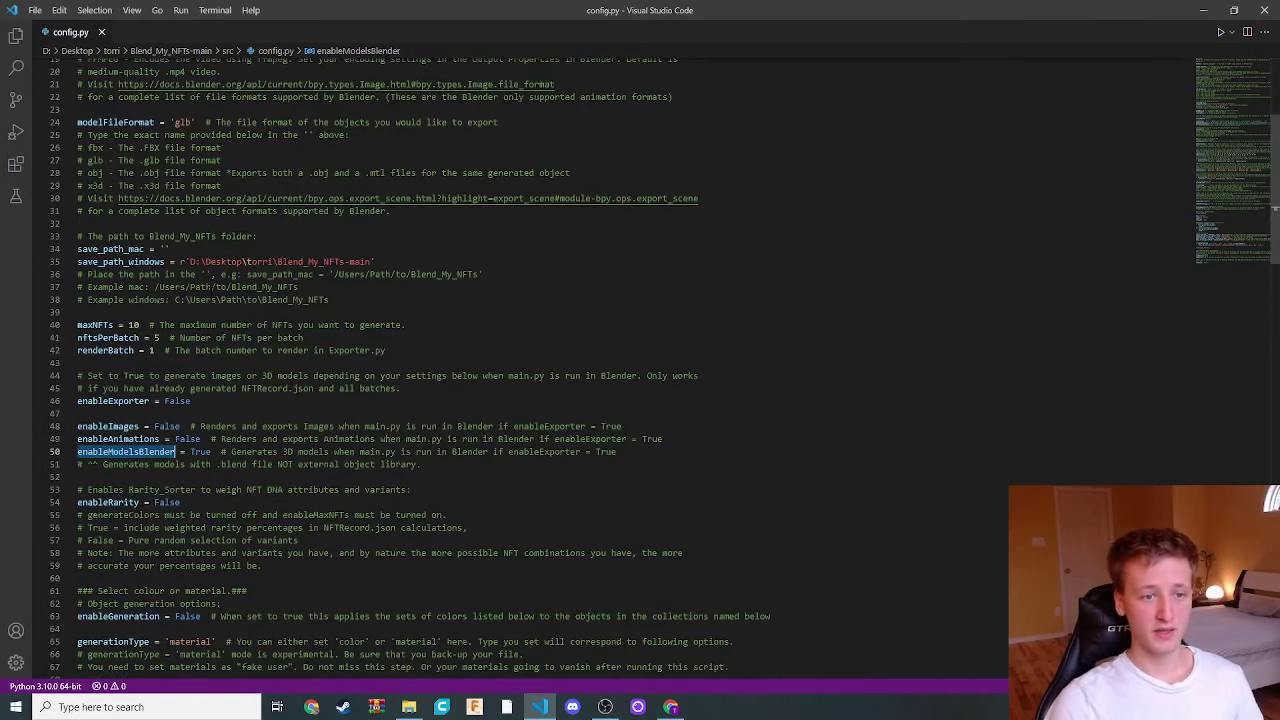
{"action": "scroll", "coordinate": [640, 360], "scroll_direction": "down", "scroll_amount": 10}
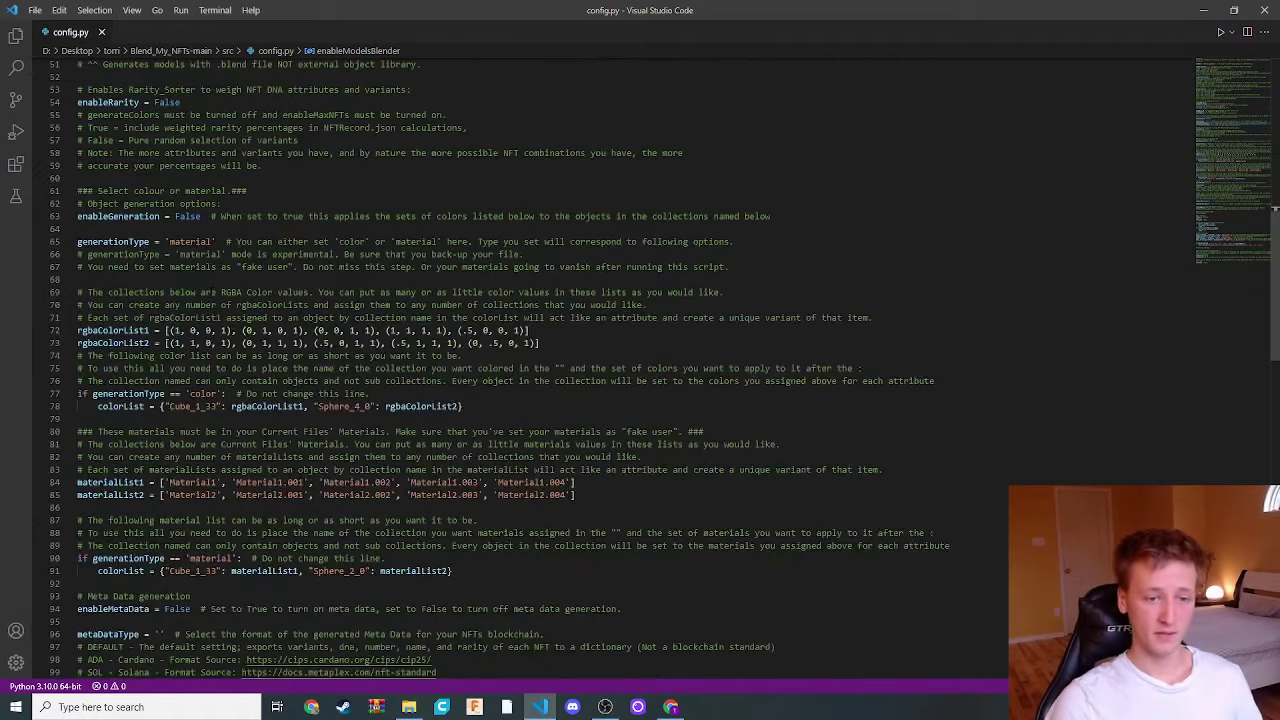
{"action": "scroll", "coordinate": [640, 360], "scroll_direction": "up", "scroll_amount": 12}
{"action": "left_click_drag", "start_coordinate": [157, 383], "coordinate": [87, 295]}
{"action": "left_click", "coordinate": [211, 371]}
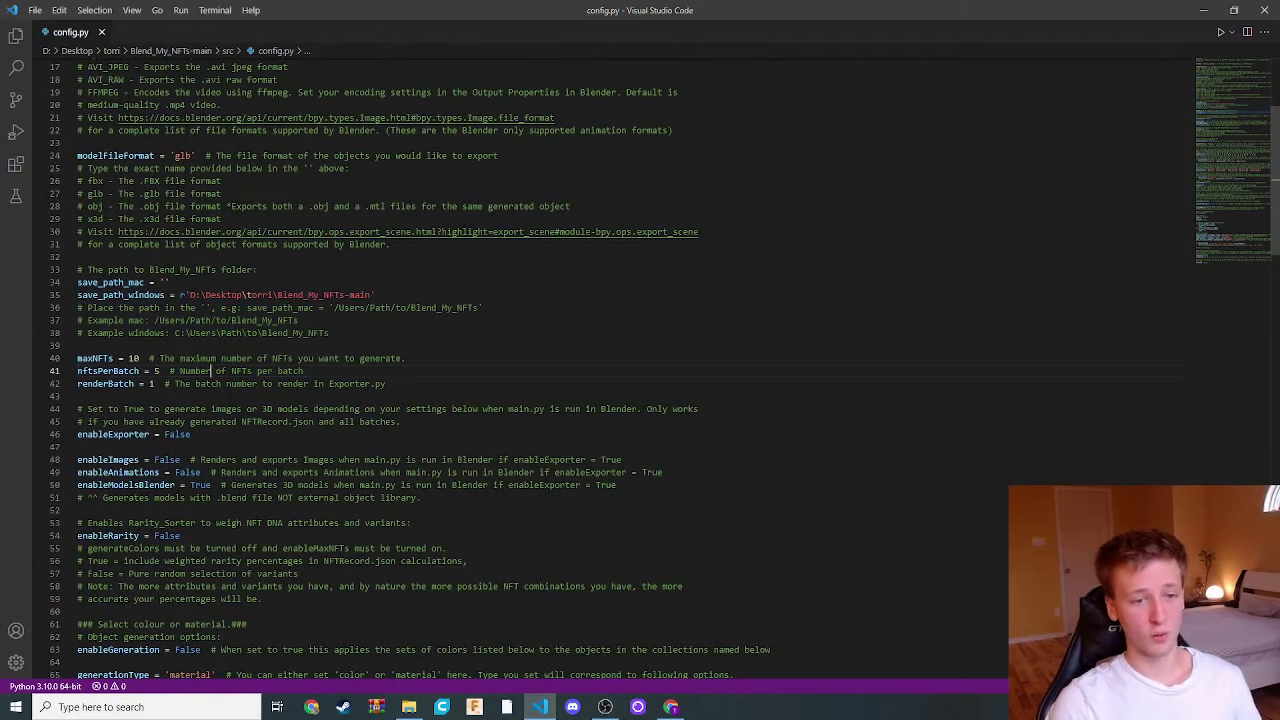
Switch to the Blend_My_NFTs-main folder and open the Example Blender file in Blender
{"action": "left_click", "coordinate": [1203, 10]}
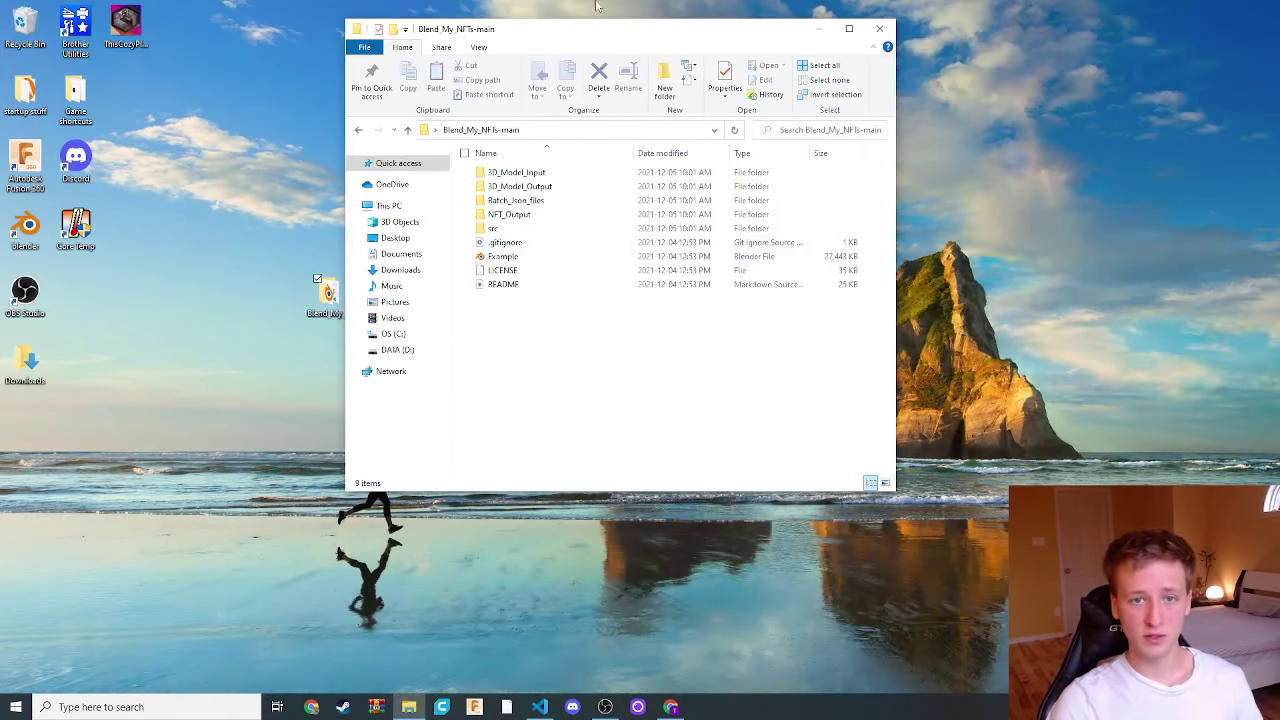
{"action": "left_click_drag", "start_coordinate": [529, 30], "coordinate": [501, 31]}
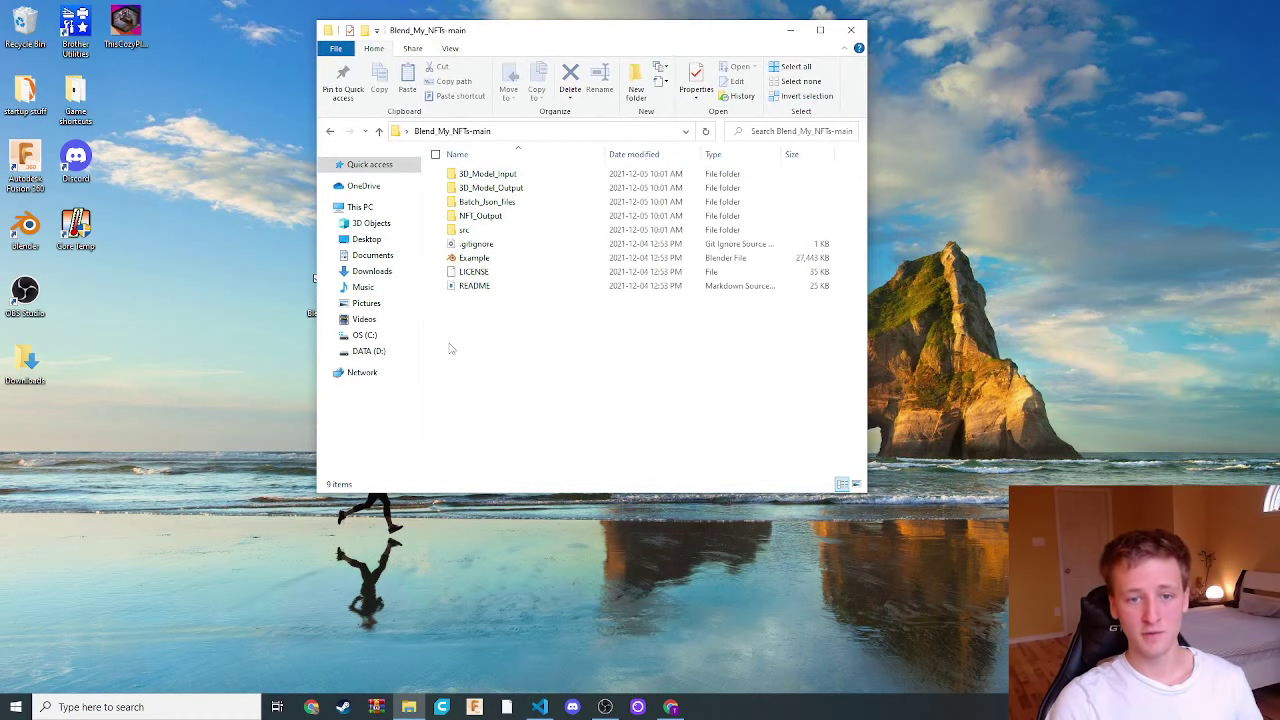
{"action": "double_click", "coordinate": [497, 262]}
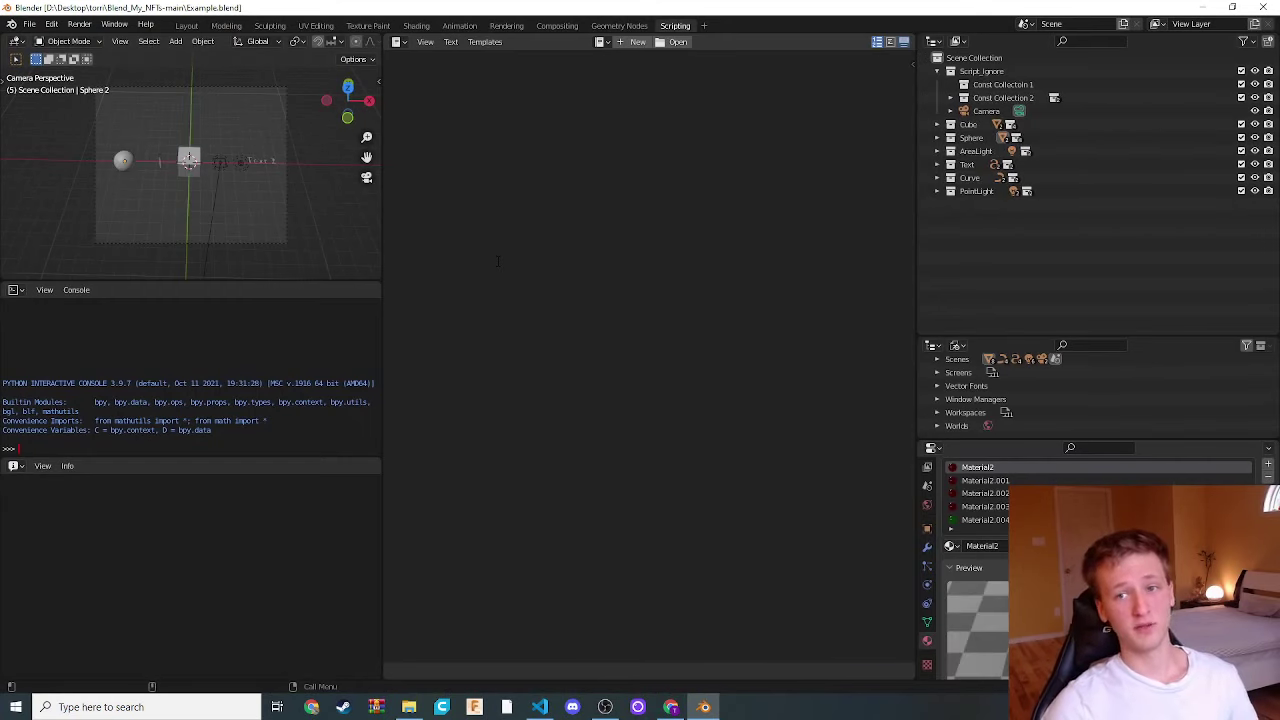
{"action": "left_click", "coordinate": [1242, 7]}
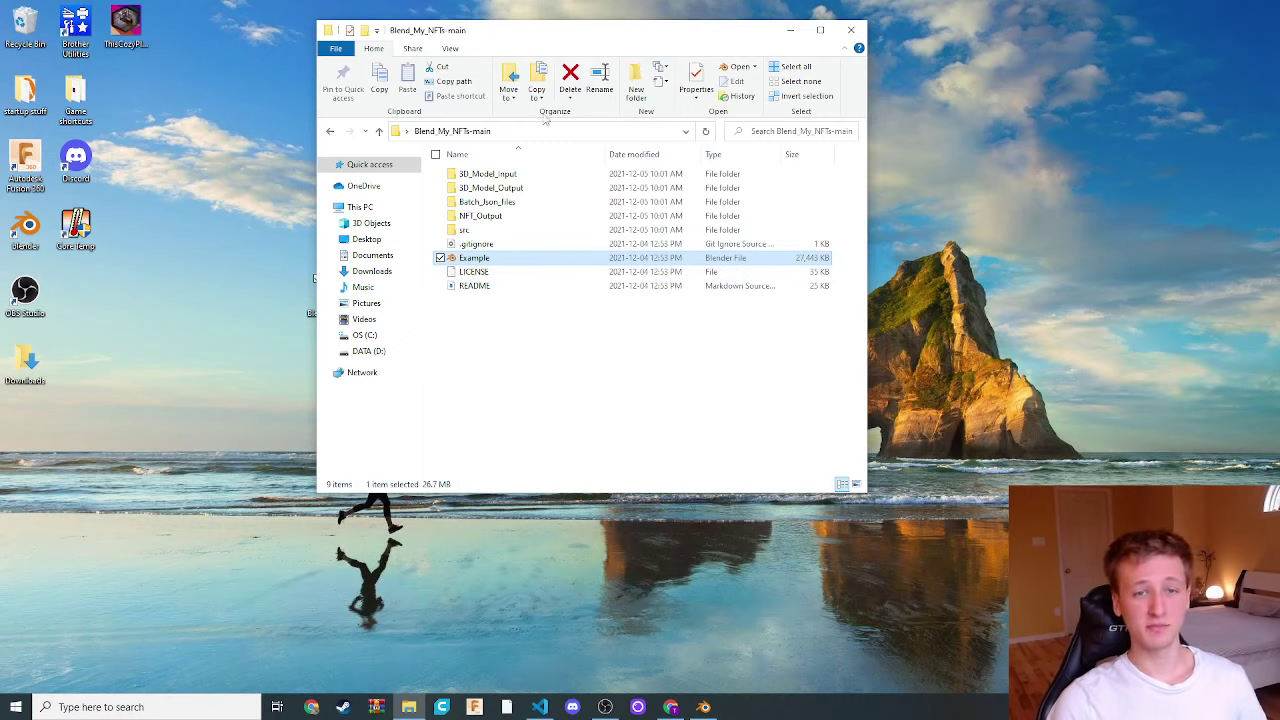
{"action": "double_click", "coordinate": [530, 258]}
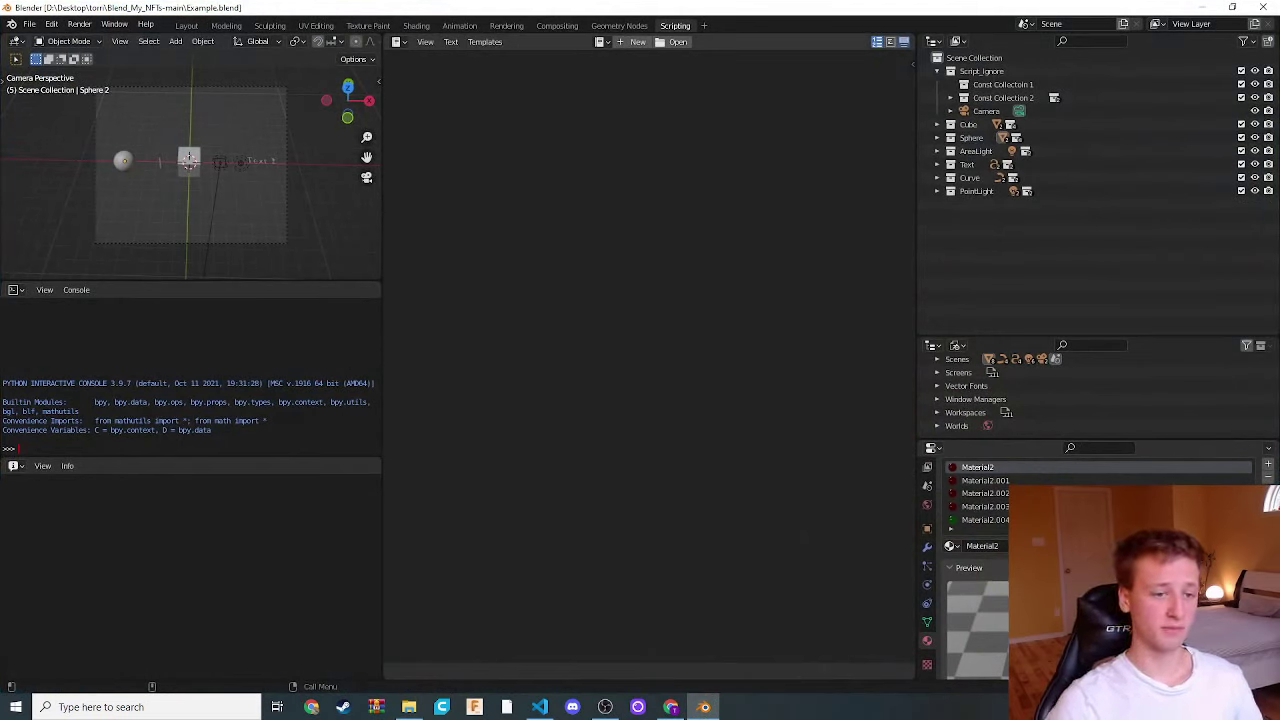
Open main.py from the src folder of Blend_My_NFTs-main as a script in the text editor
{"action": "left_click", "coordinate": [674, 42]}
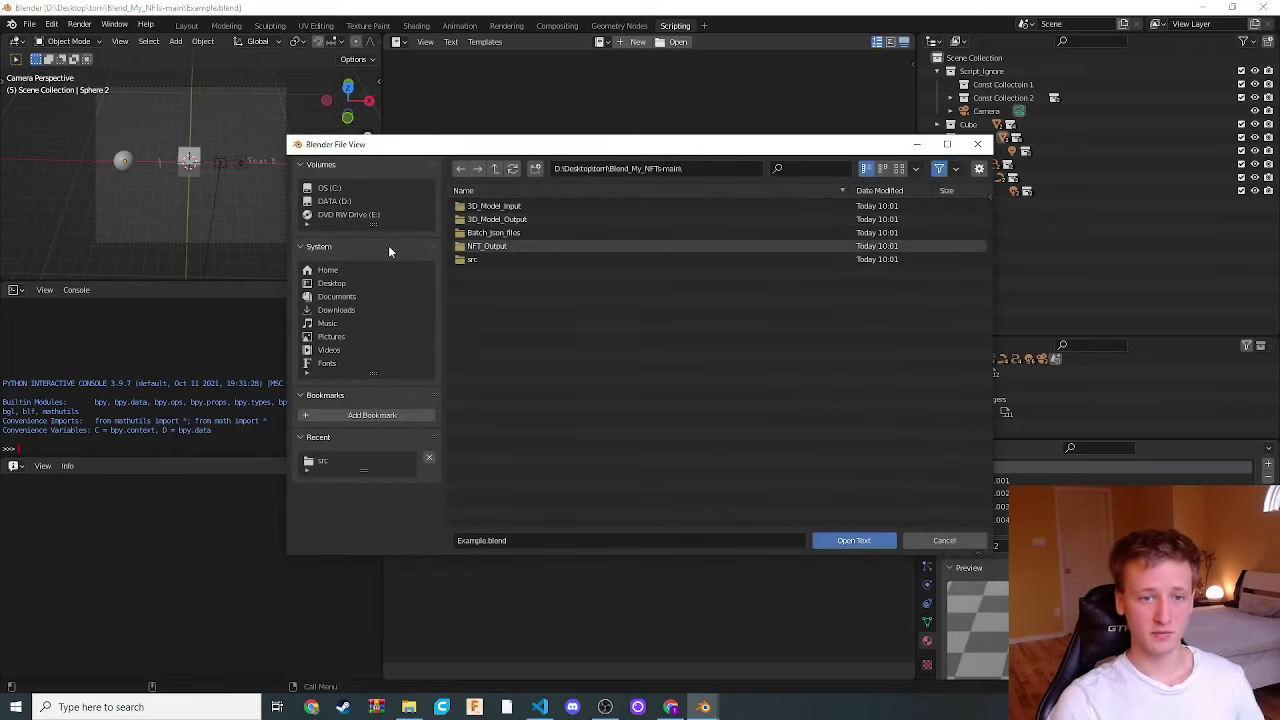
{"action": "double_click", "coordinate": [331, 283]}
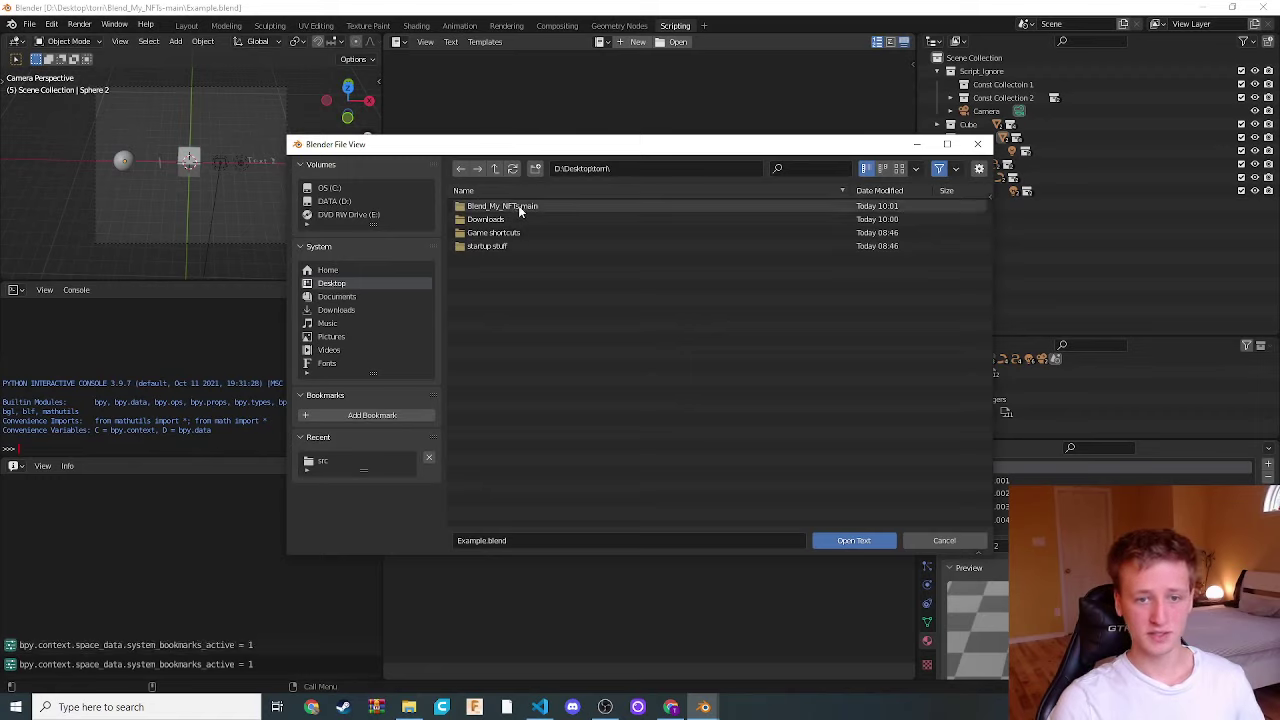
{"action": "left_click", "coordinate": [550, 206]}
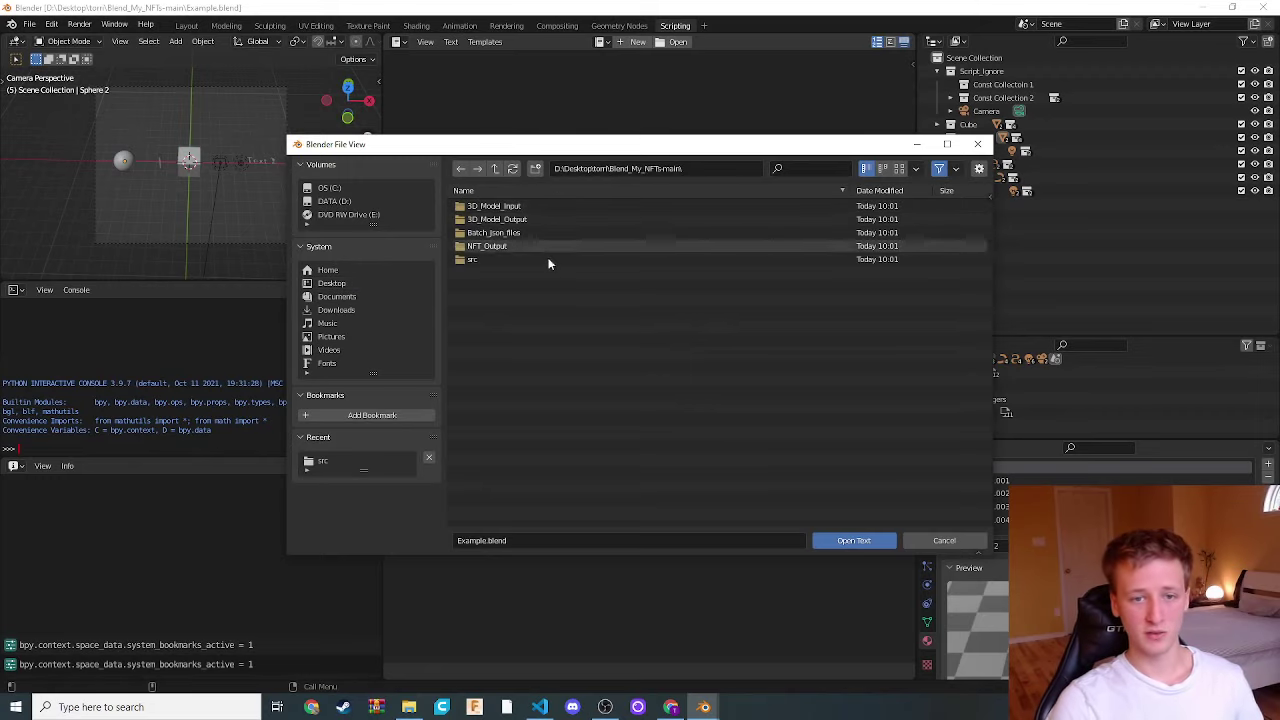
{"action": "left_click_drag", "start_coordinate": [380, 150], "coordinate": [358, 123]}
{"action": "left_click", "coordinate": [450, 232]}
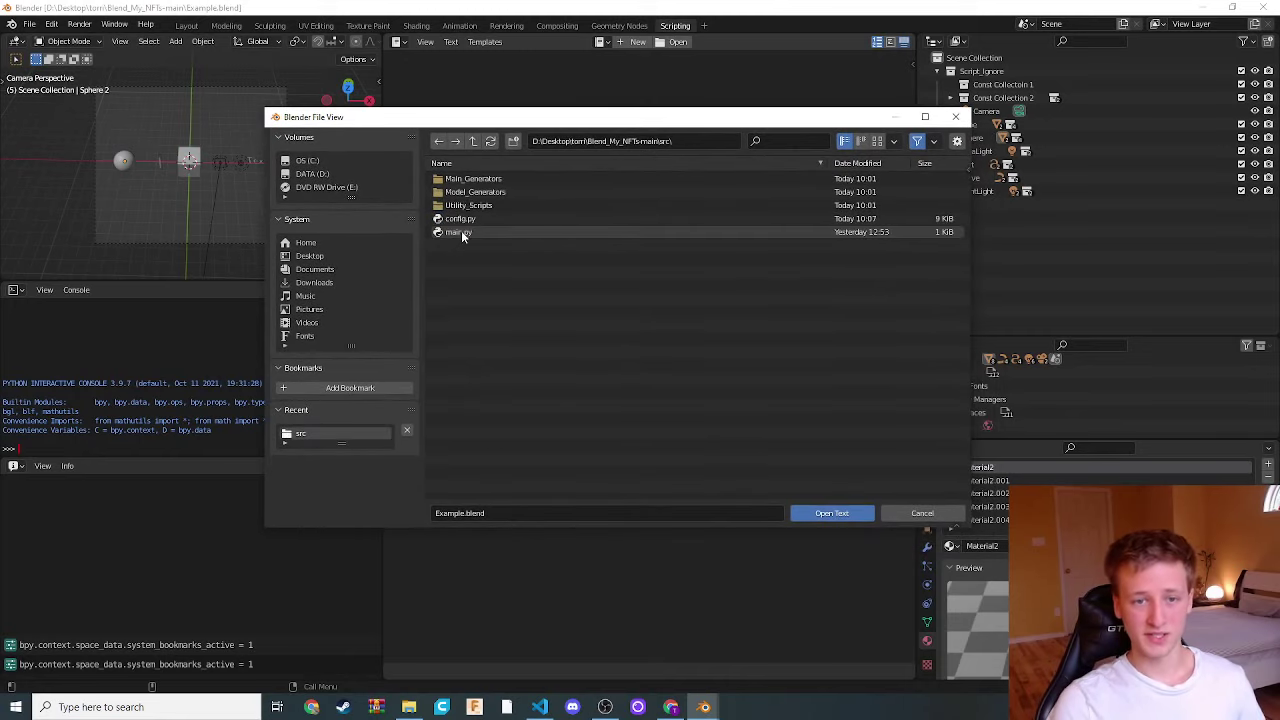
{"action": "double_click", "coordinate": [461, 232]}
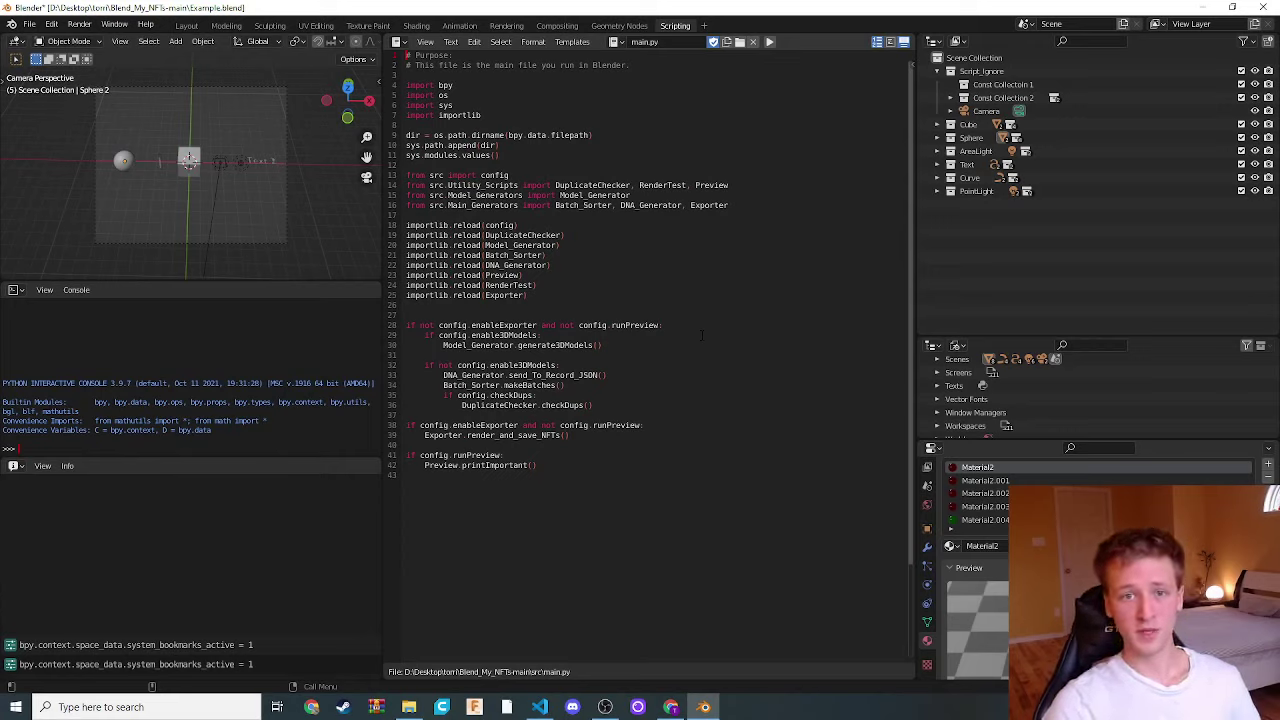
Examine the Script_Ignore collection's contents and name without changing them
{"action": "left_click", "coordinate": [937, 71]}
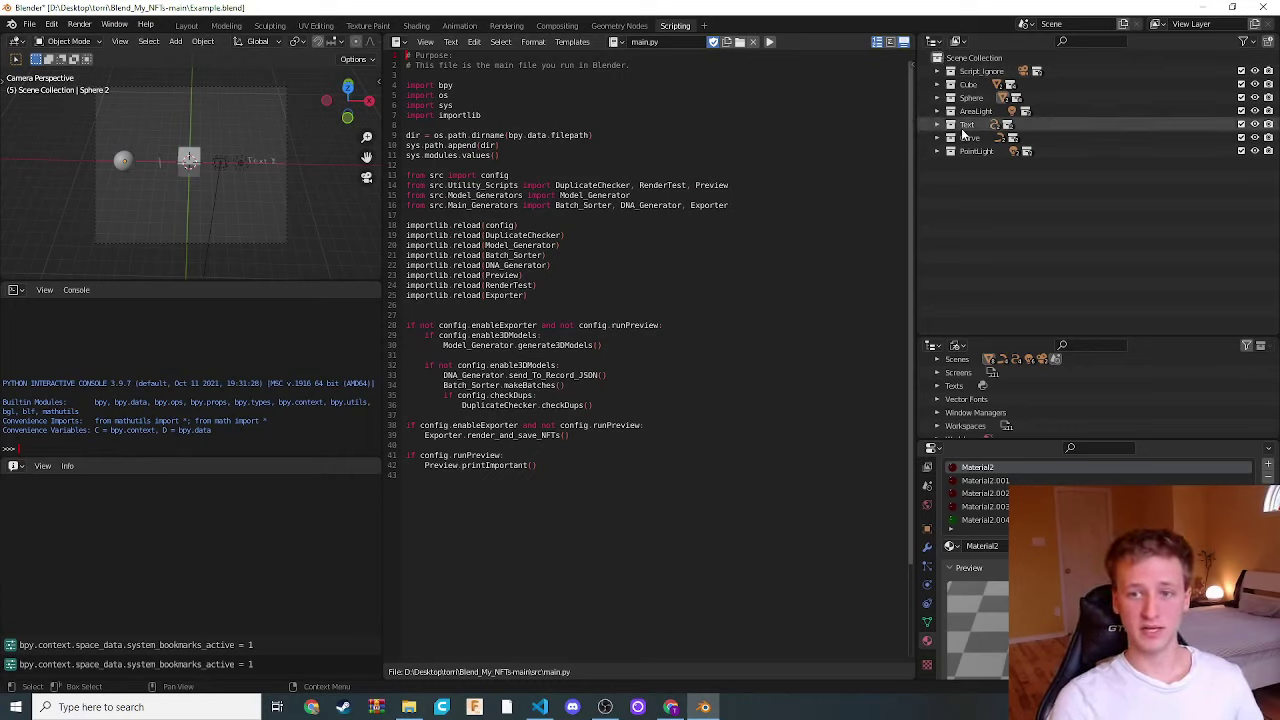
{"action": "left_click", "coordinate": [938, 72]}
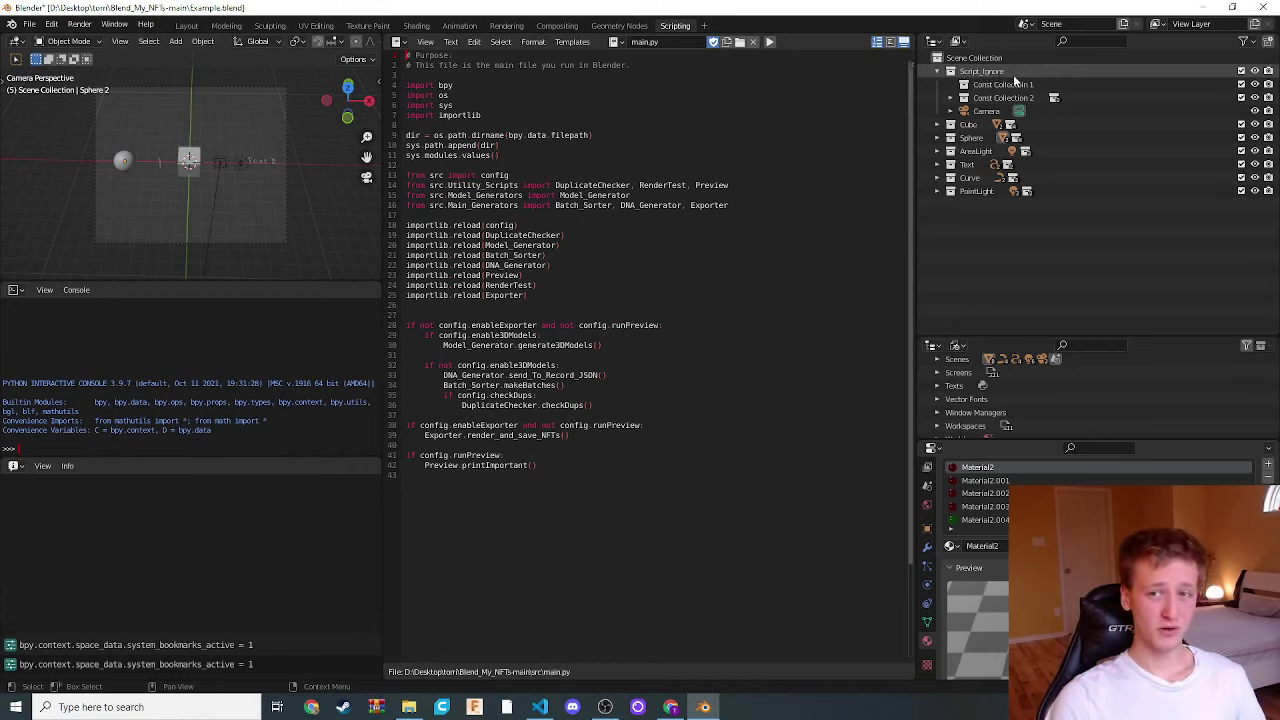
{"action": "double_click", "coordinate": [985, 71]}
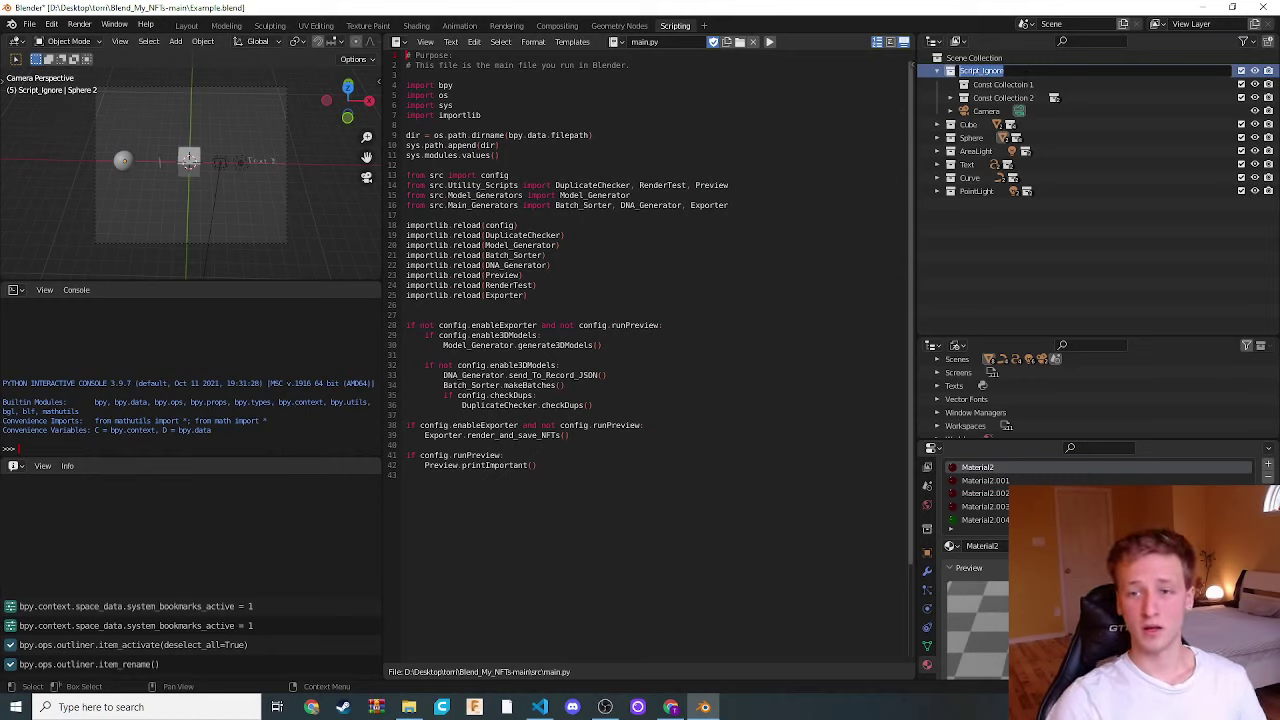
{"action": "key", "text": "Return"}
Toggle the render and viewport visibility of Const Collectoin 1 off and back on
{"action": "left_click", "coordinate": [1267, 84]}
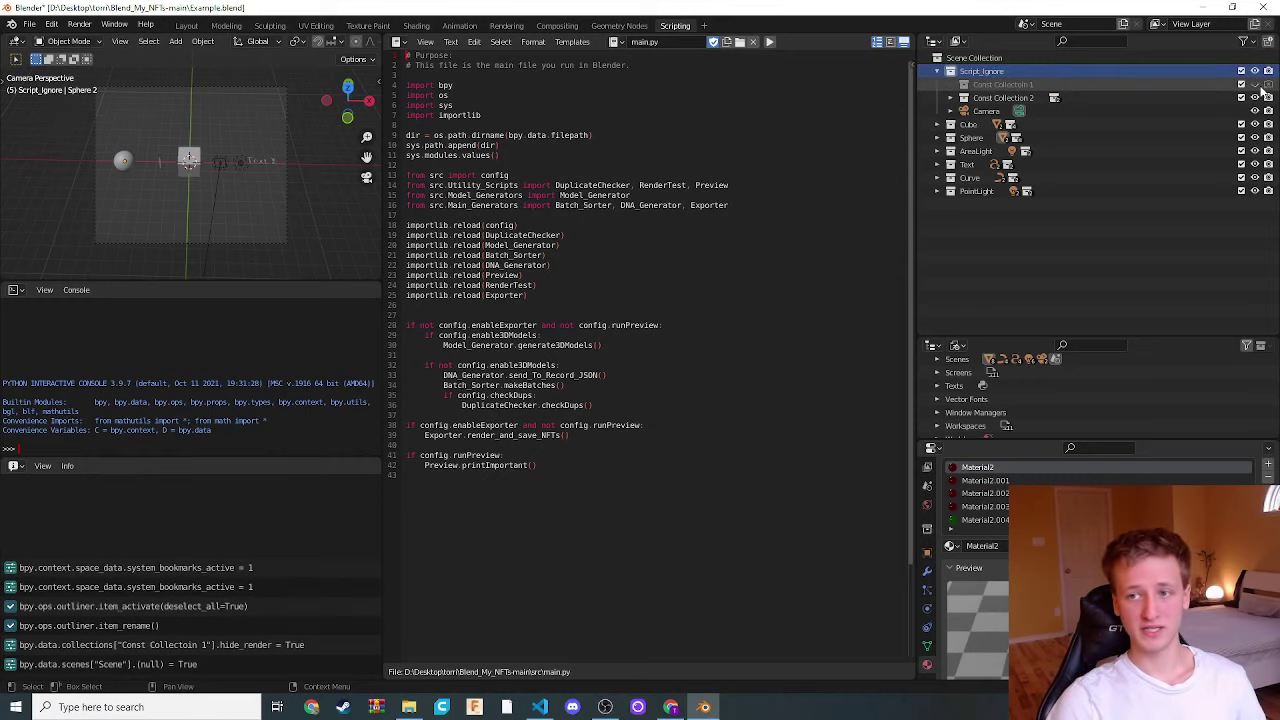
{"action": "left_click", "coordinate": [1242, 85]}
{"action": "left_click", "coordinate": [1242, 84]}
{"action": "left_click", "coordinate": [1268, 84]}
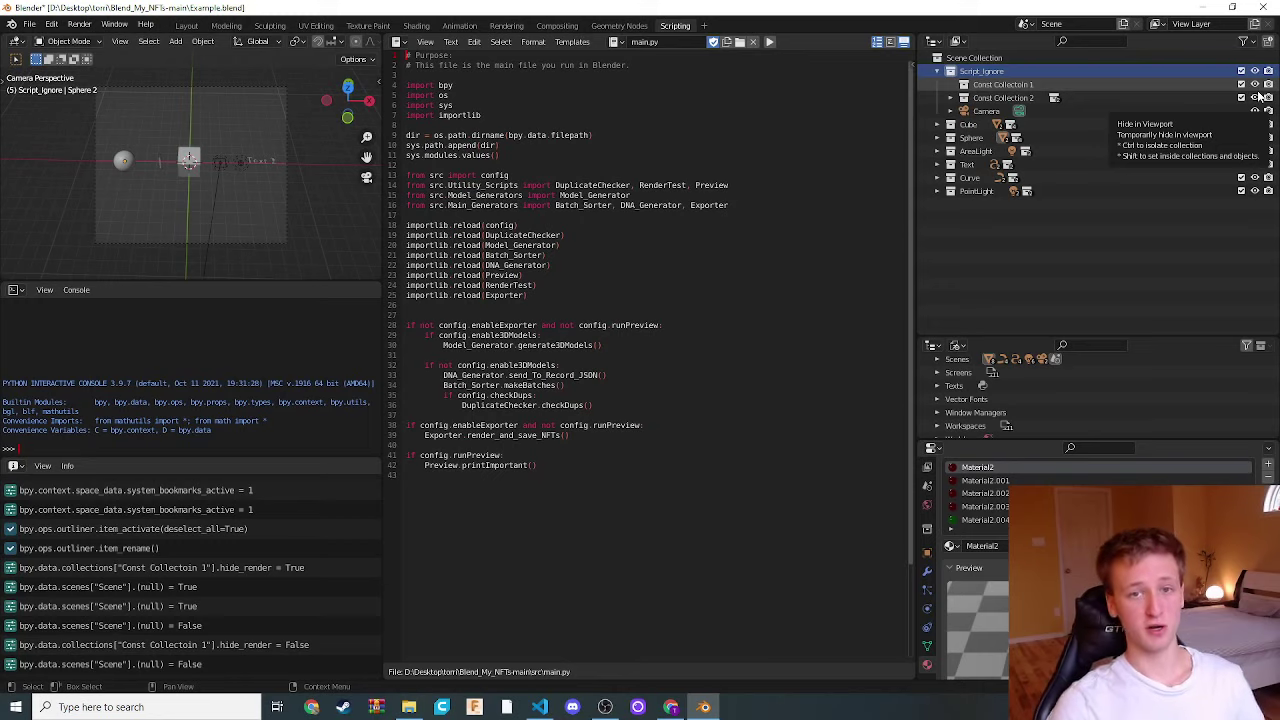
{"action": "left_click", "coordinate": [1268, 84]}
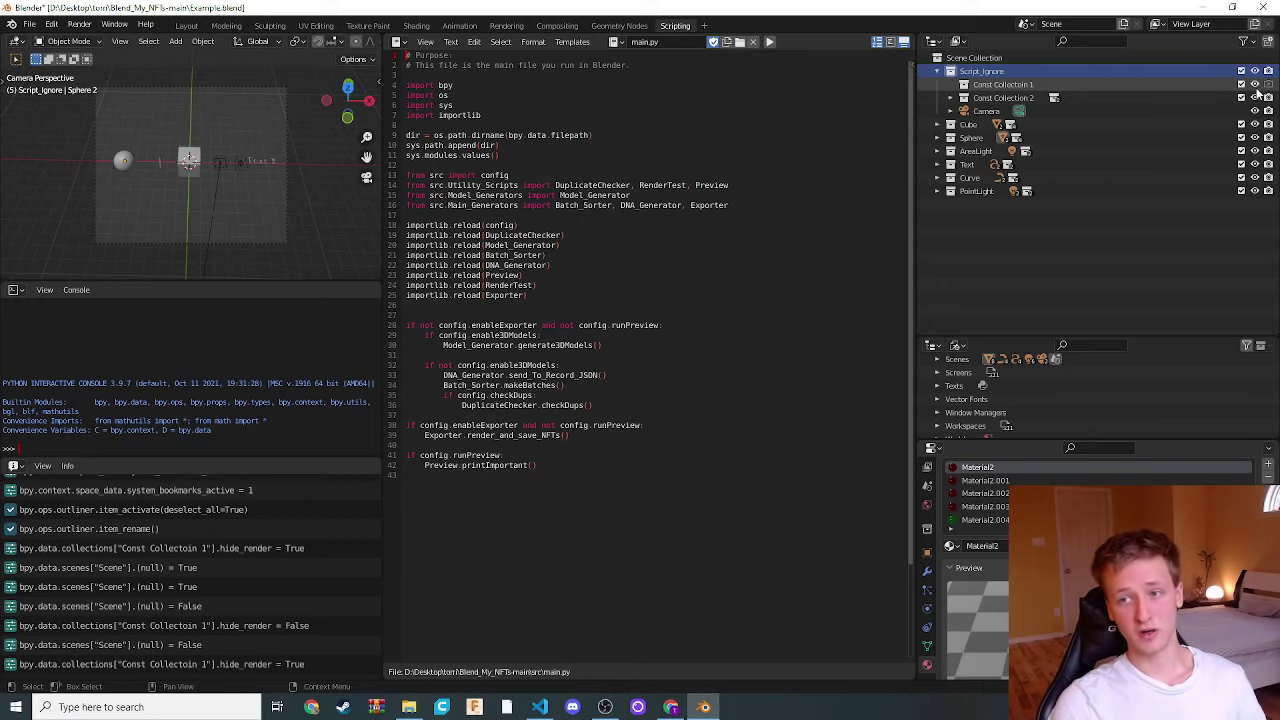
{"action": "left_click", "coordinate": [1268, 84]}
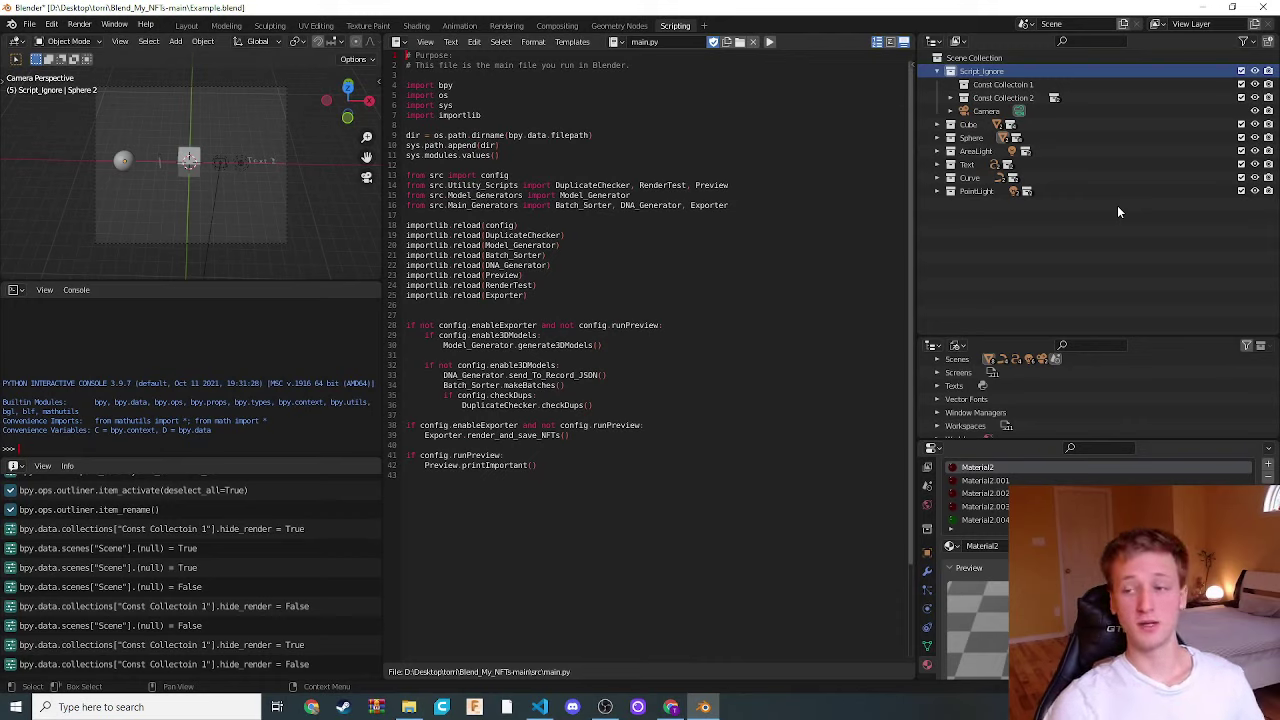
Collapse the Script_Ignore collection and expand the Cube collection with its Cube_1_33 and Cube_2_33 subcollections
{"action": "left_click", "coordinate": [942, 77]}
{"action": "left_click", "coordinate": [937, 84]}
{"action": "left_click", "coordinate": [950, 97]}
{"action": "left_click", "coordinate": [950, 124]}
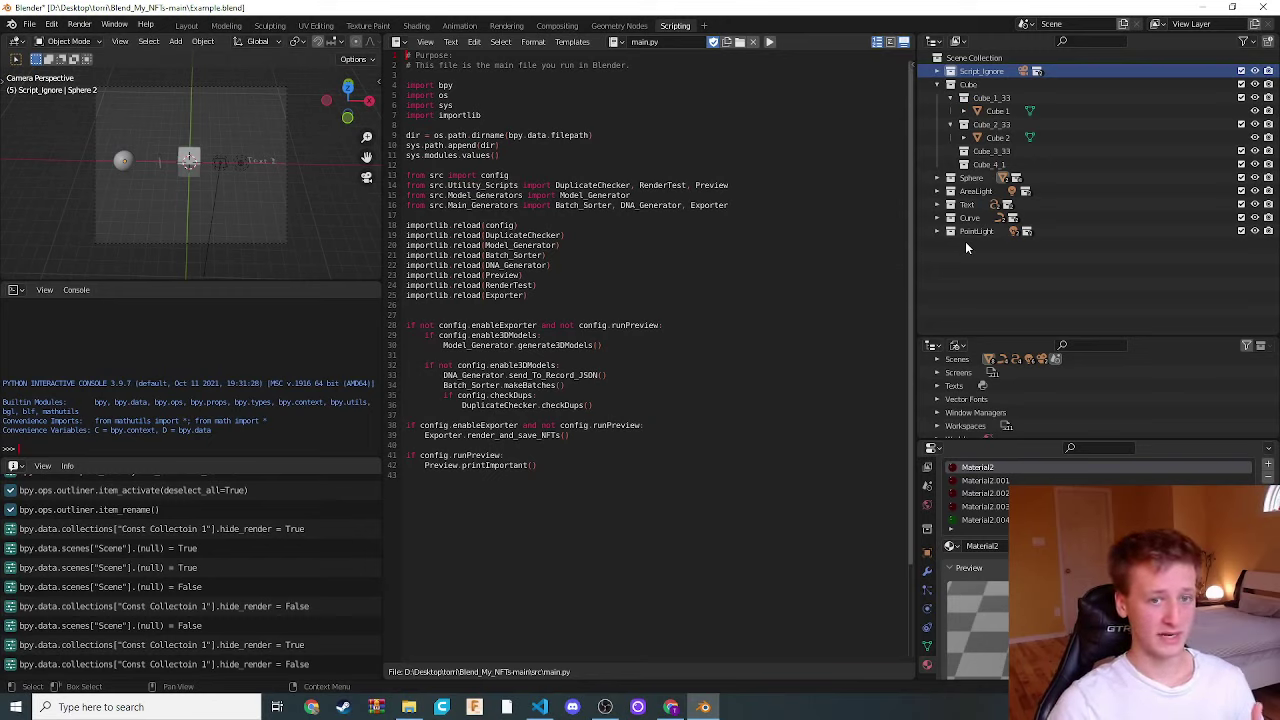
Inspect the Cube collection's name and the Cube 1 object inside Cube_1_33
{"action": "double_click", "coordinate": [968, 84]}
{"action": "key", "text": "End"}
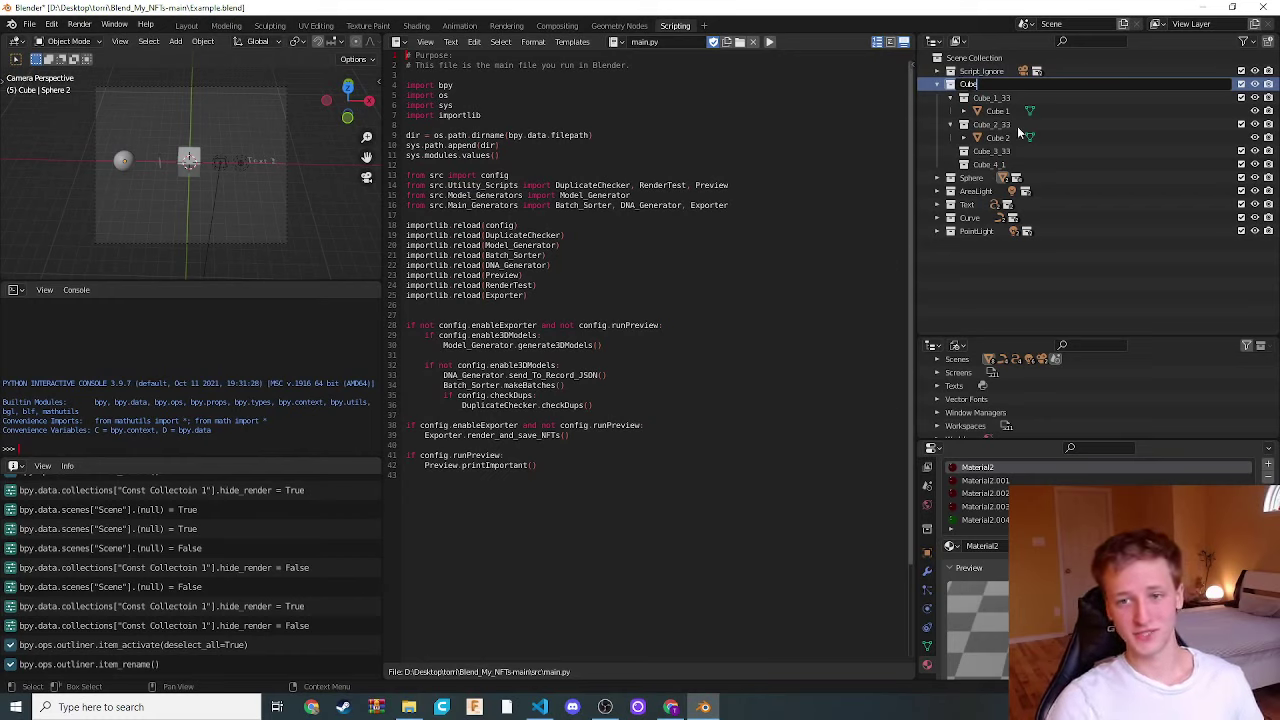
{"action": "left_click", "coordinate": [998, 88]}
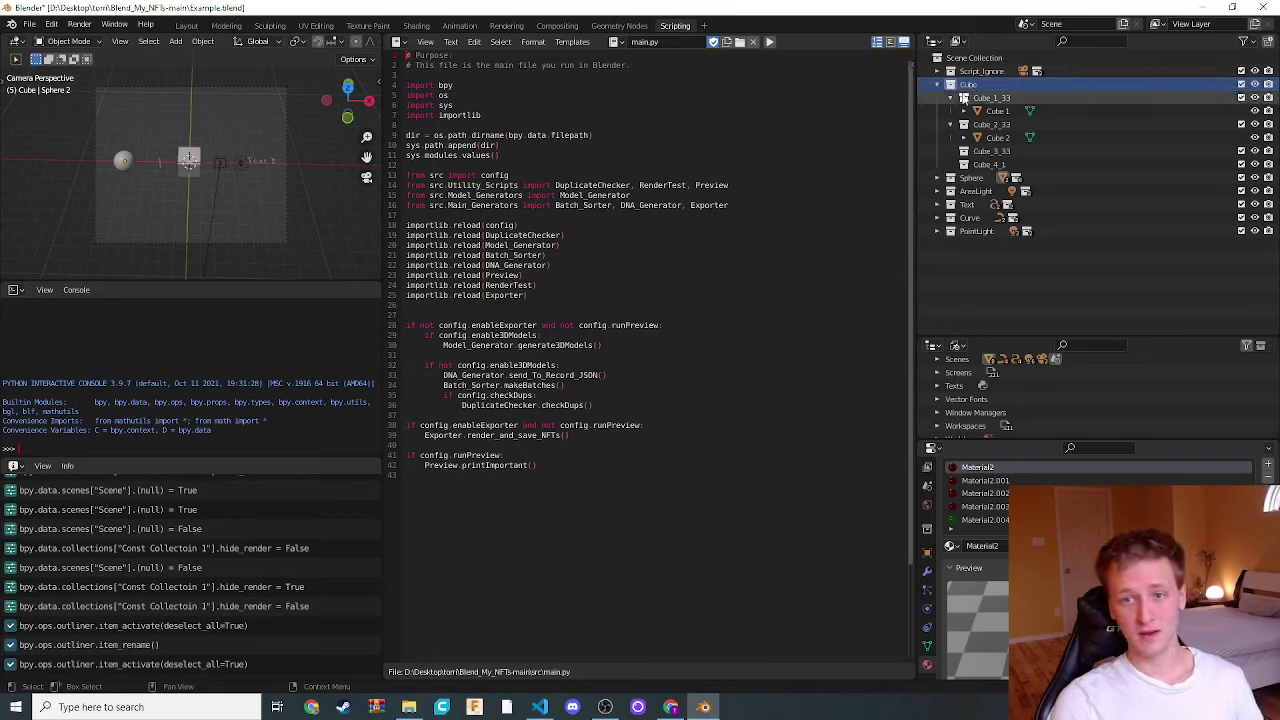
{"action": "left_click", "coordinate": [956, 109]}
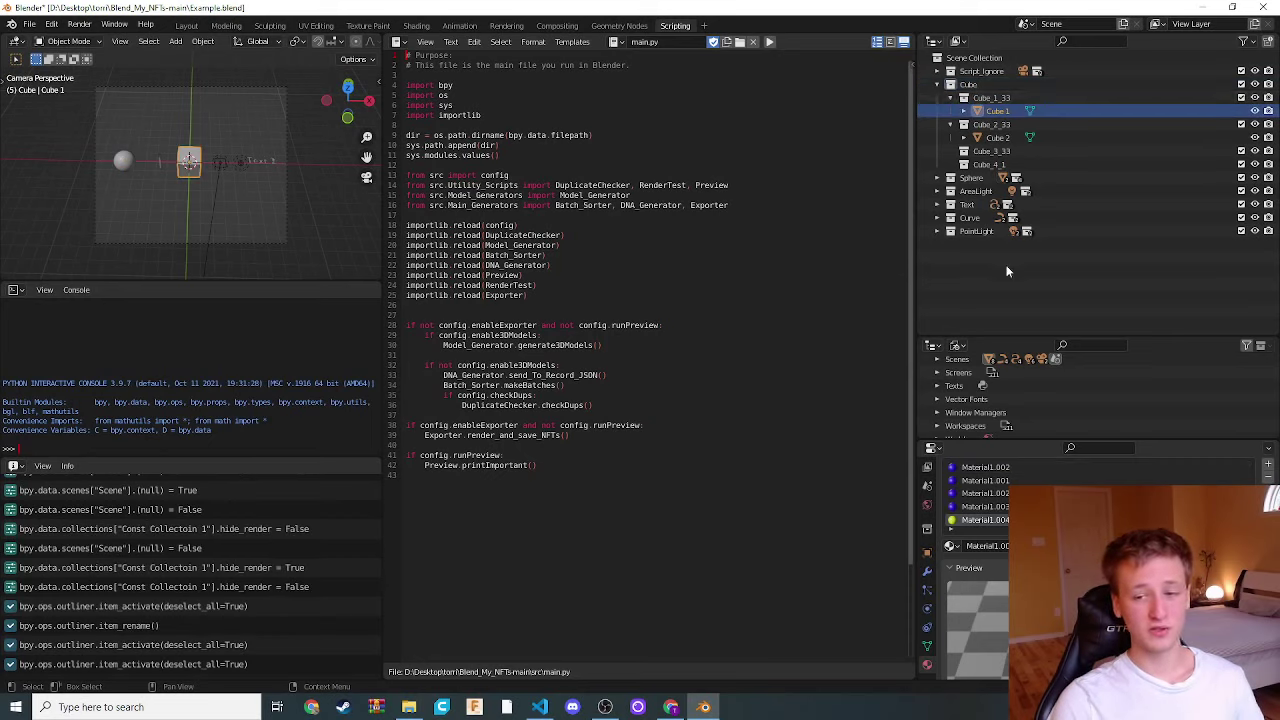
{"action": "left_click", "coordinate": [970, 123]}
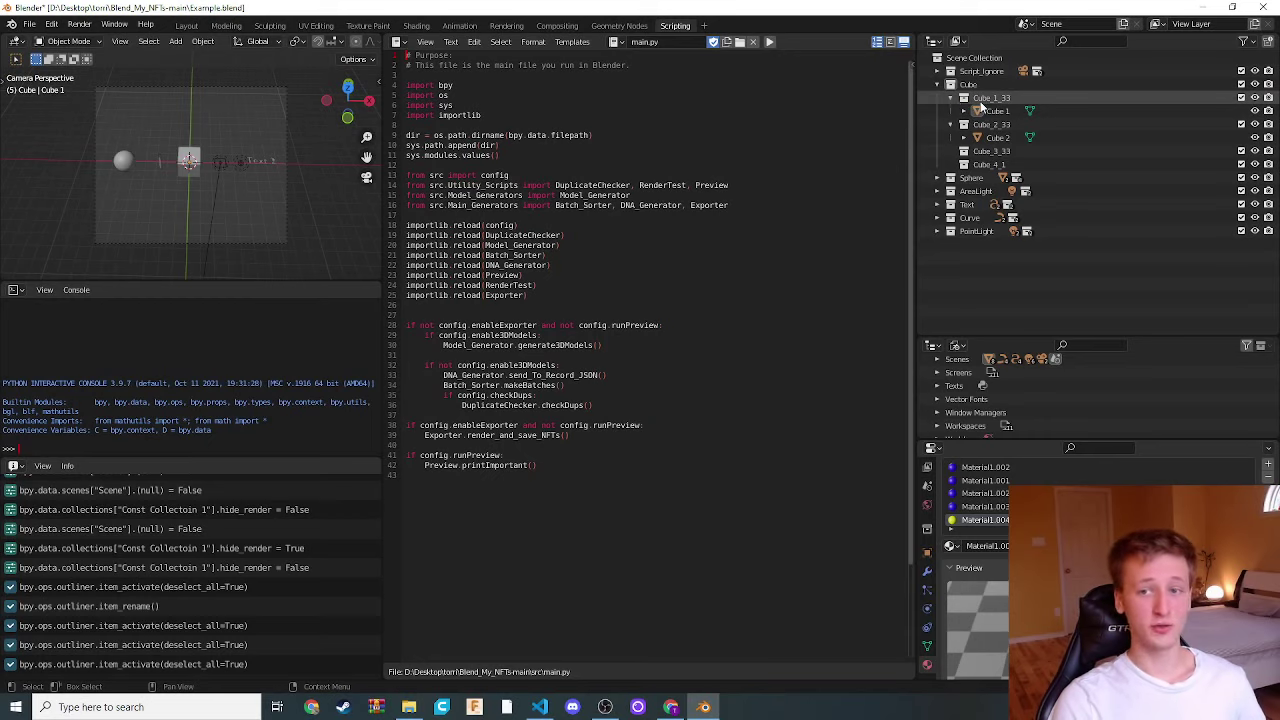
Rename the Cube_1_33 subcollection to GreenHat_1_33
{"action": "double_click", "coordinate": [979, 103]}
{"action": "left_click", "coordinate": [972, 97]}
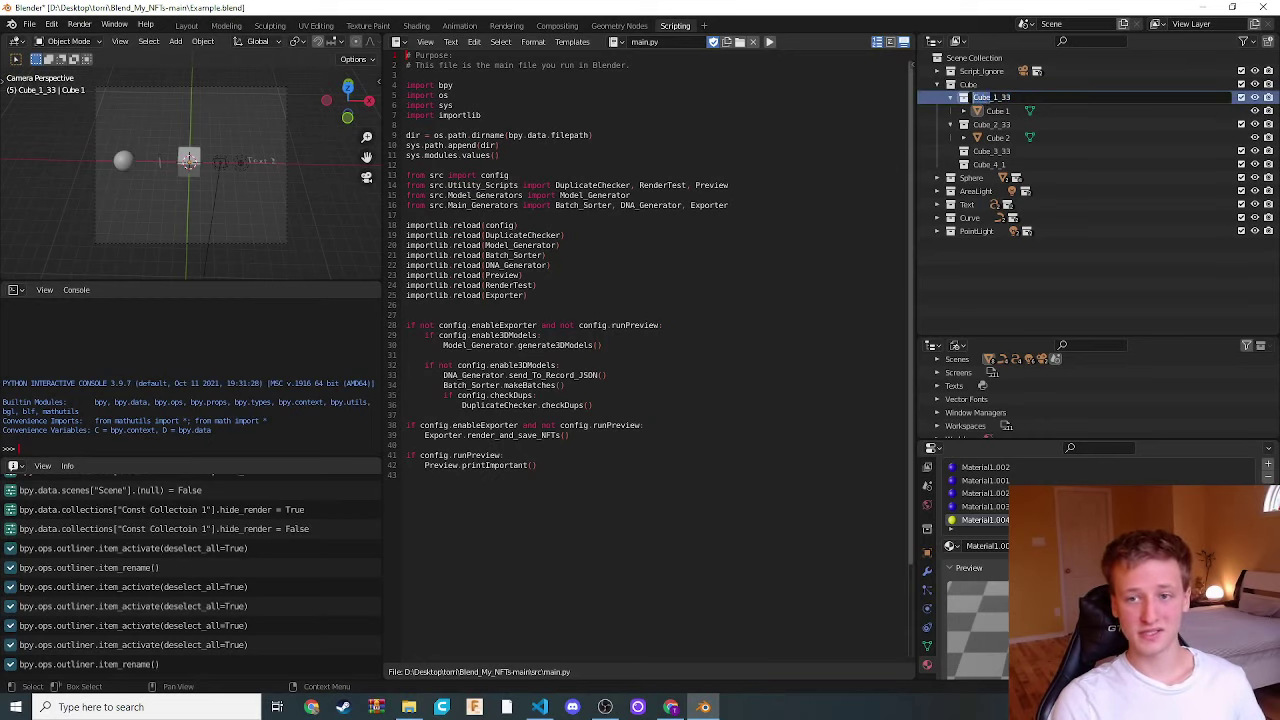
{"action": "type", "text": "GreenHa"}
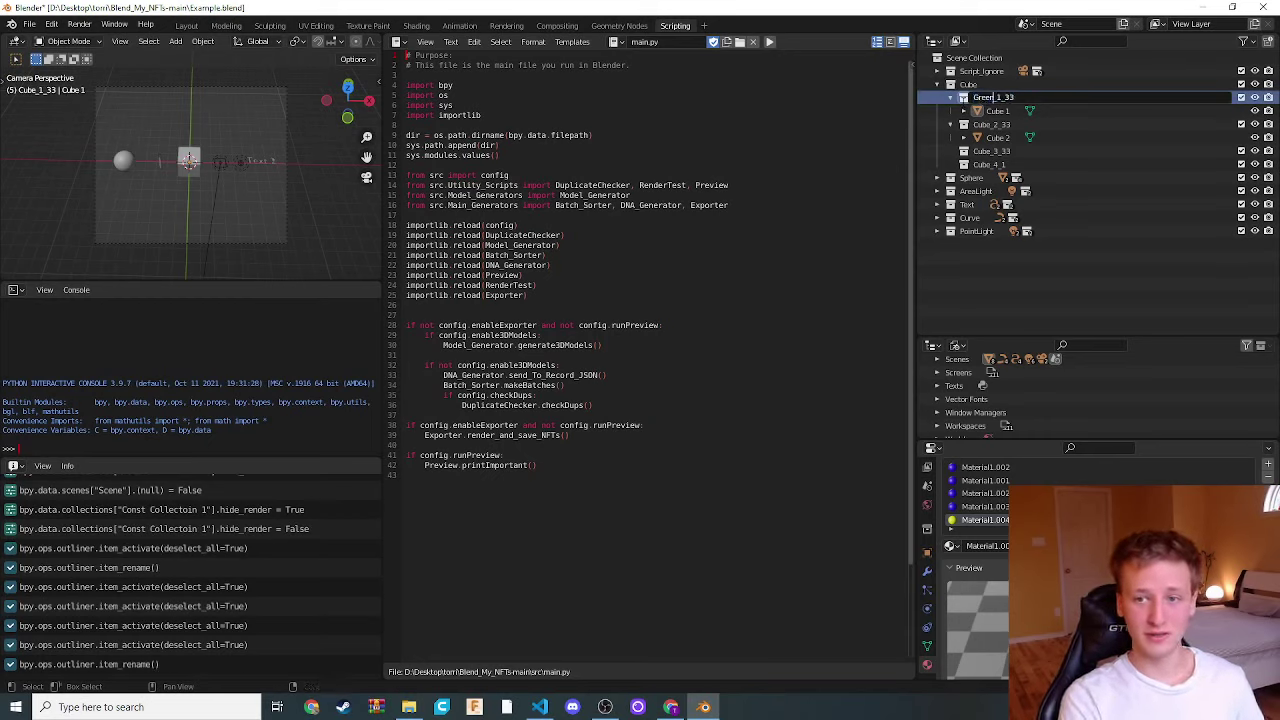
{"action": "type", "text": "t"}
Rename the parent Cube collection to Hat
{"action": "double_click", "coordinate": [969, 84]}
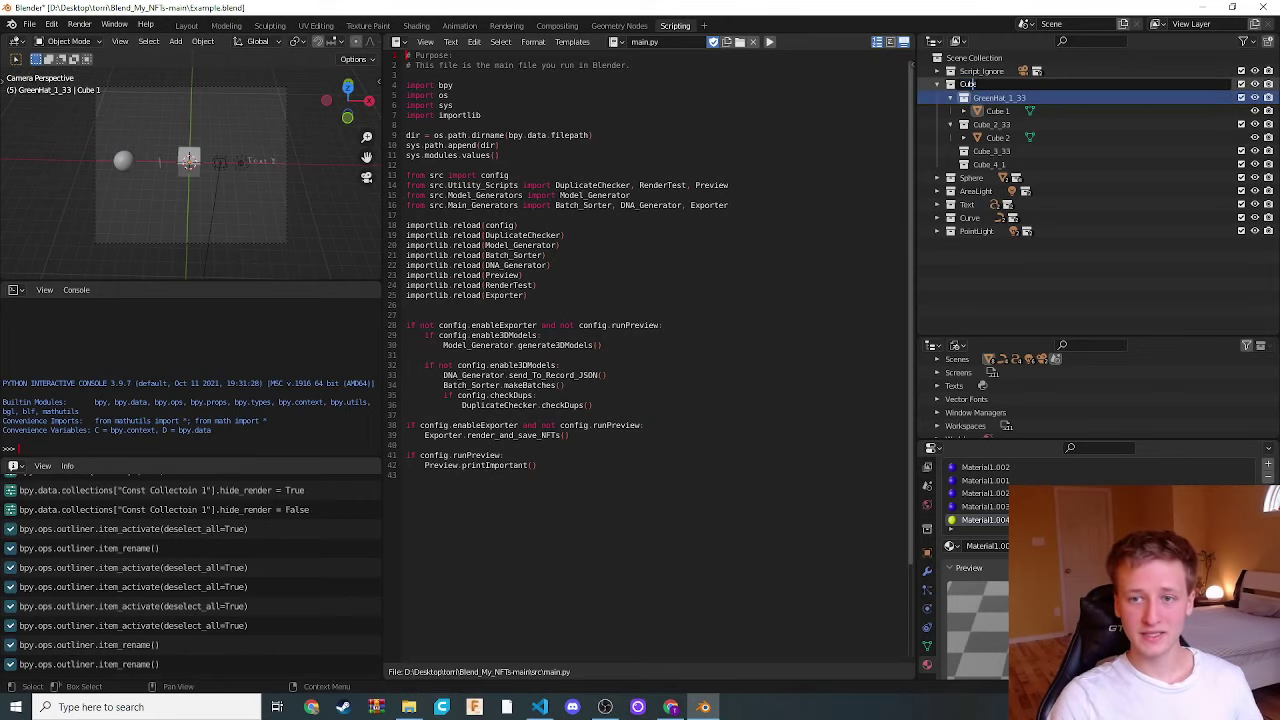
{"action": "type", "text": "Hat"}
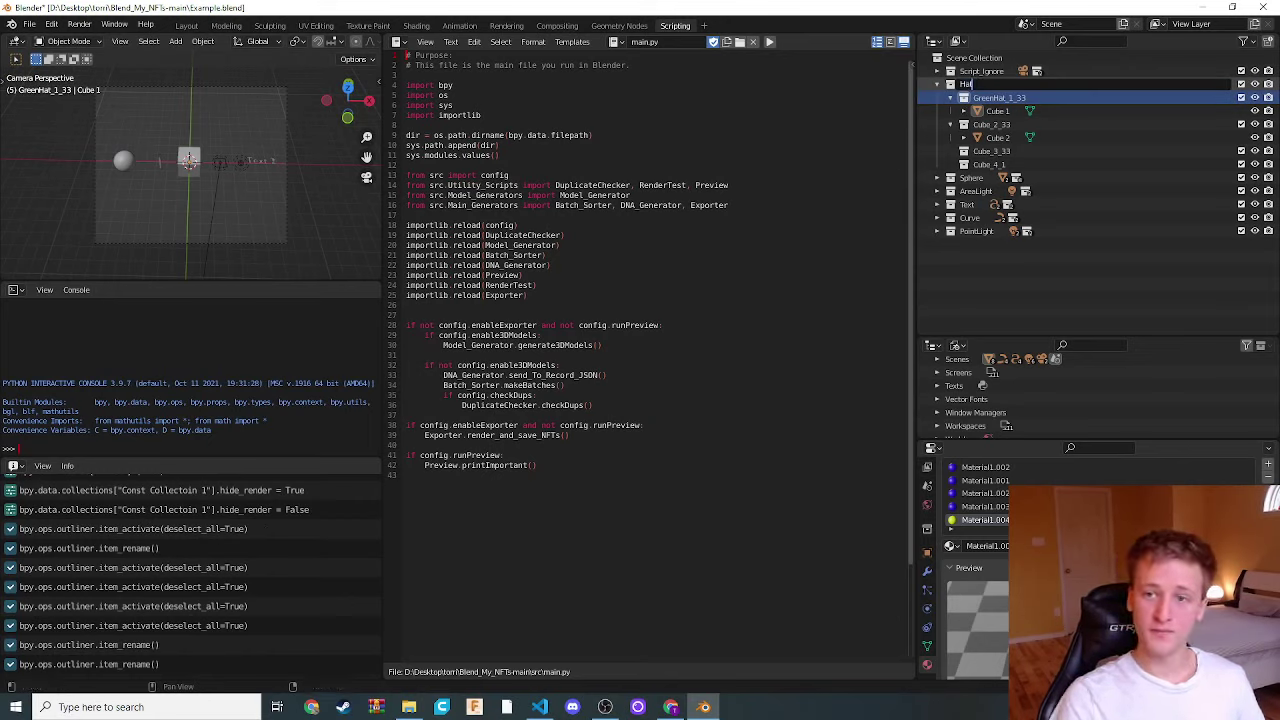
{"action": "key", "text": "Return"}
Rename the Cube_2_33 subcollection to RedHat_2_33
{"action": "double_click", "coordinate": [985, 124]}
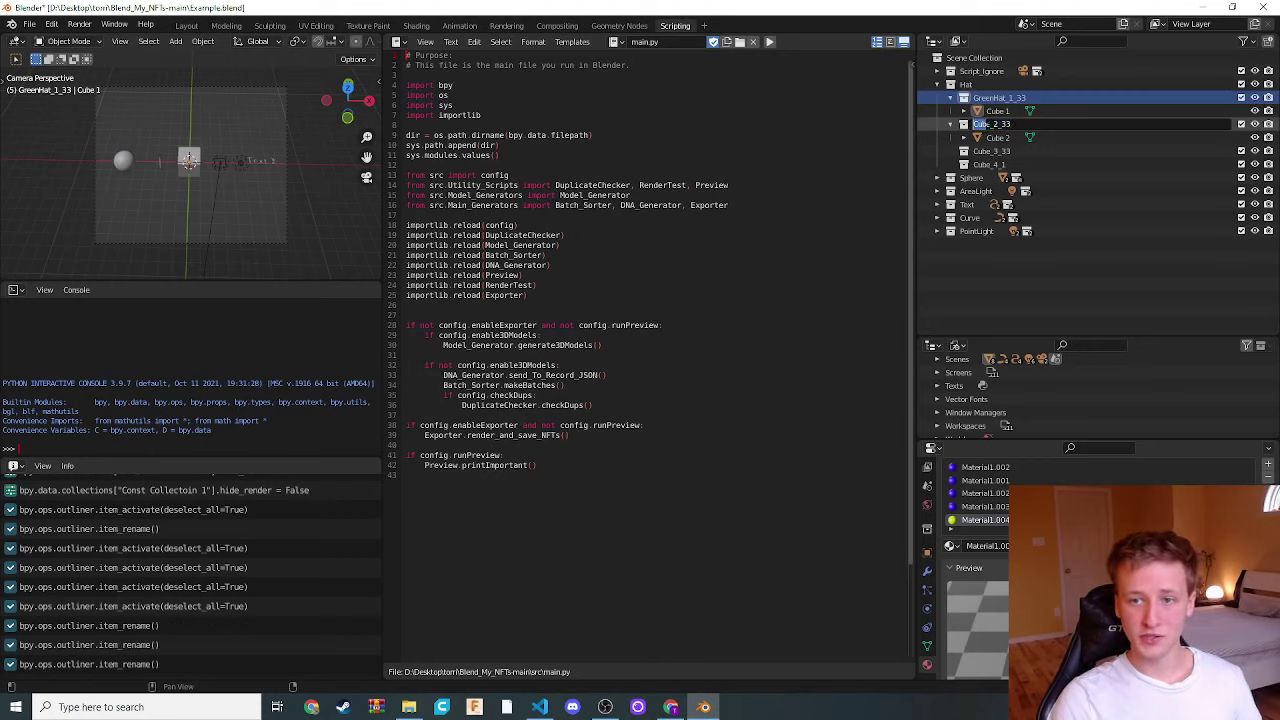
{"action": "double_click", "coordinate": [984, 124]}
{"action": "type", "text": "Red"}
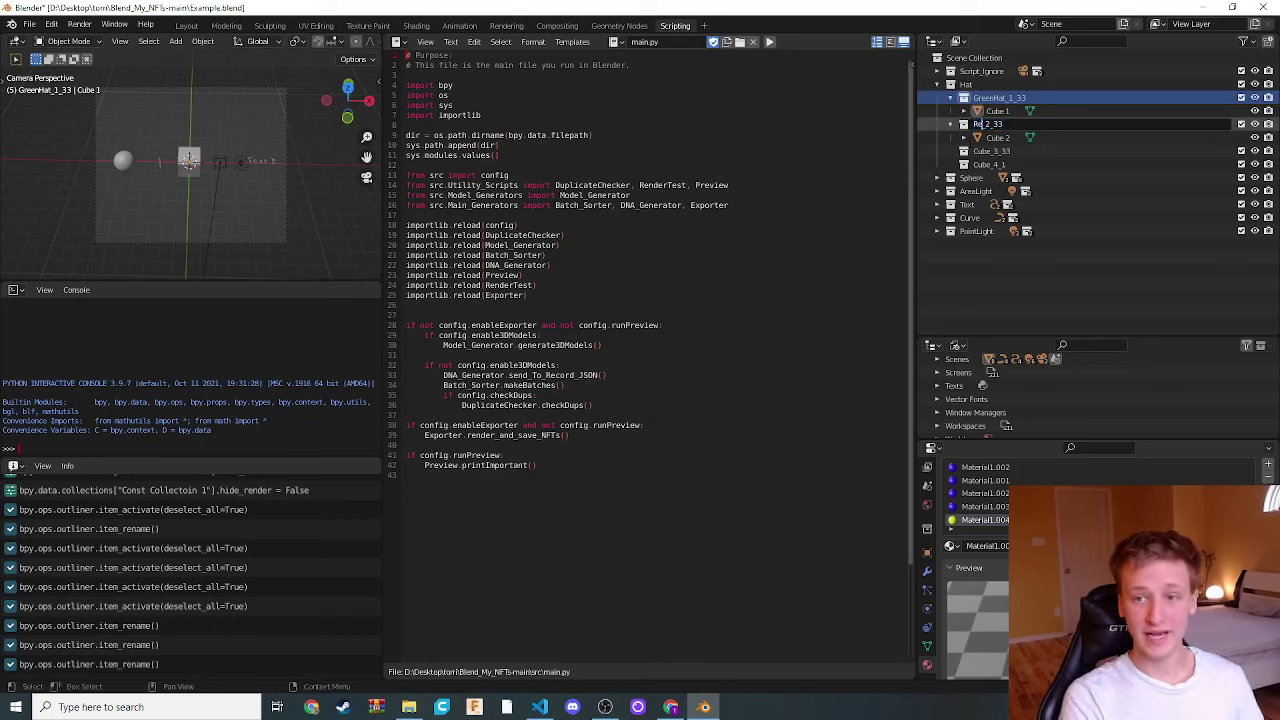
{"action": "type", "text": "Hat"}
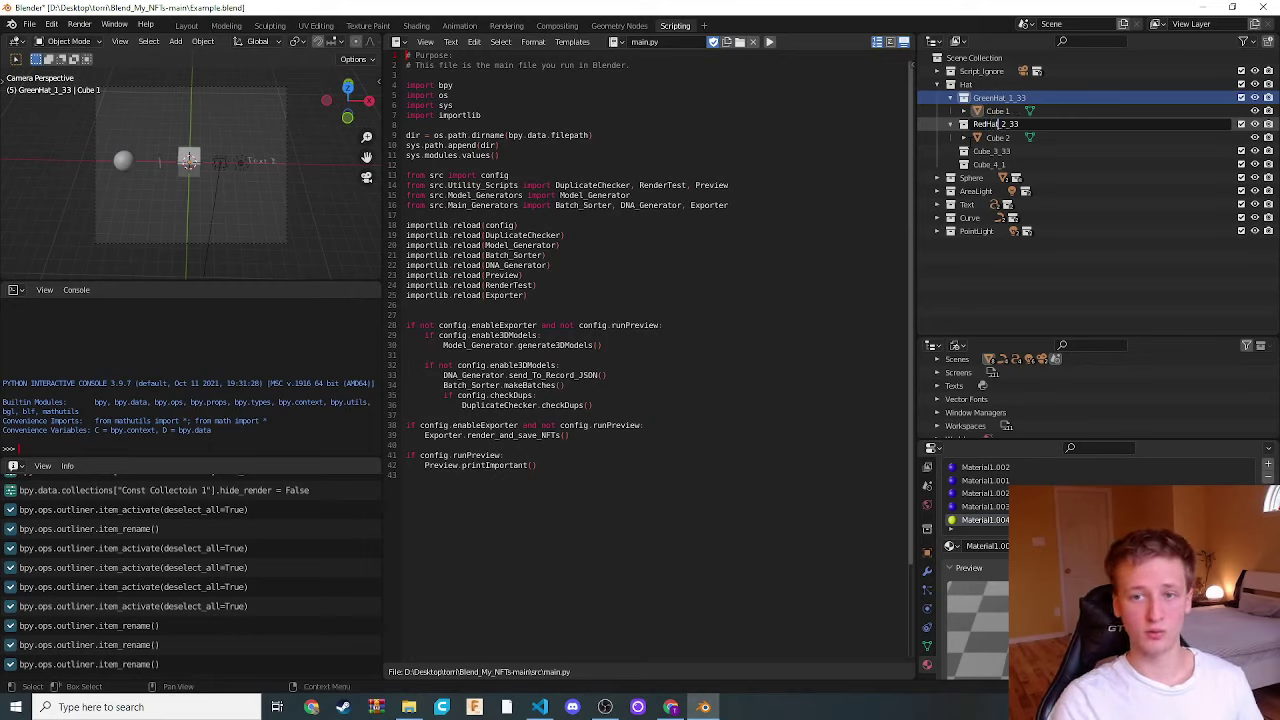
{"action": "key", "text": "Return"}
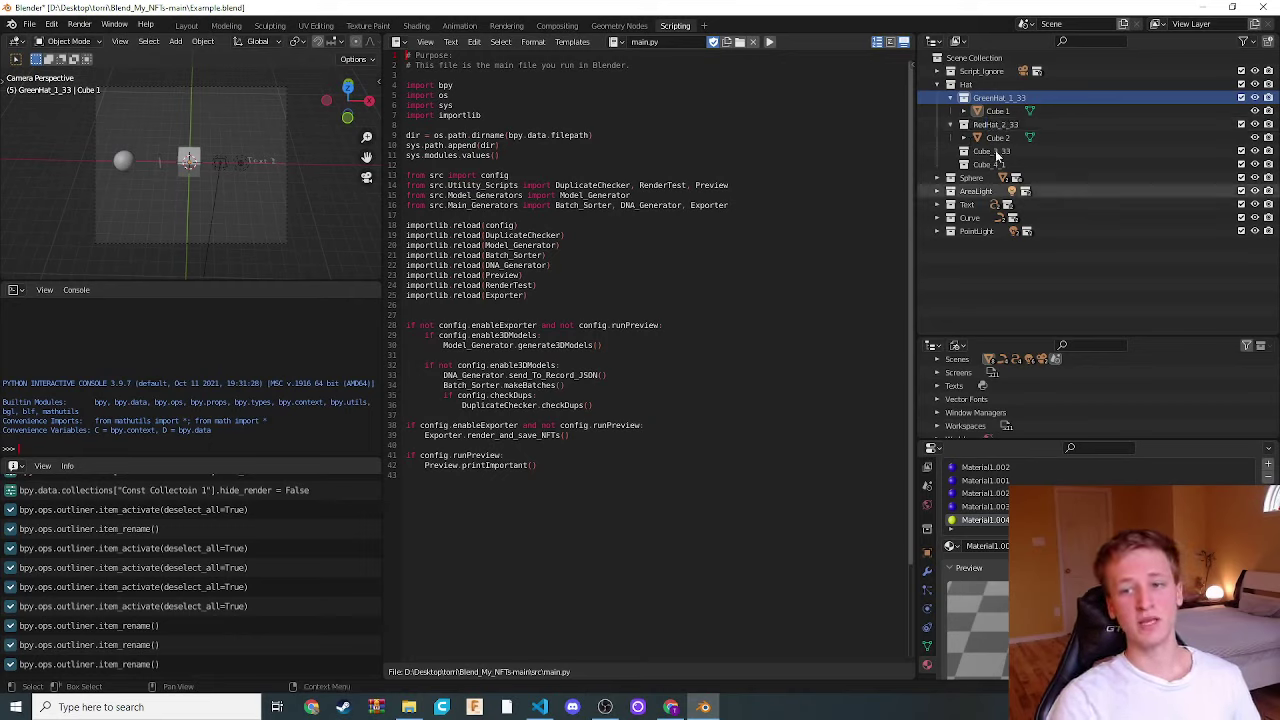
Examine the parts of the GreenHat_1_33 collection name: the variant name, its order number and its rarity number
{"action": "double_click", "coordinate": [1013, 103]}
{"action": "left_click", "coordinate": [957, 105]}
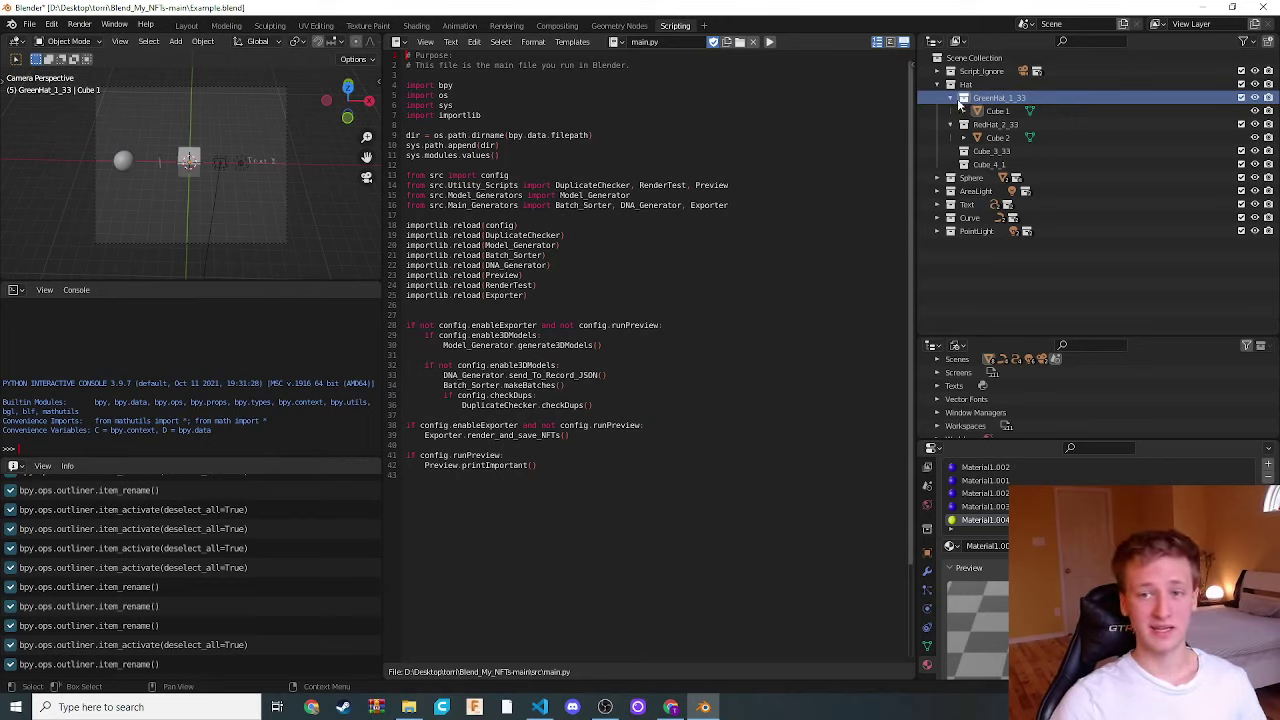
{"action": "double_click", "coordinate": [990, 97]}
{"action": "key", "text": "End"}
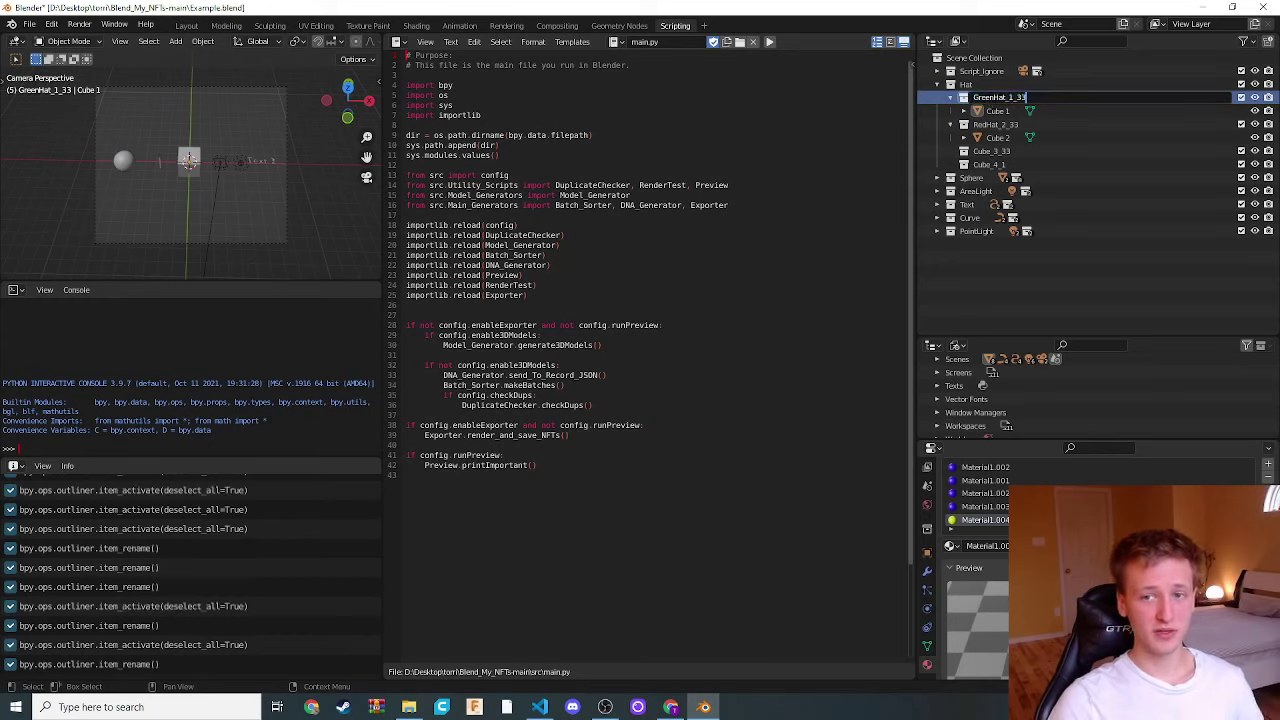
{"action": "left_click", "coordinate": [1010, 97]}
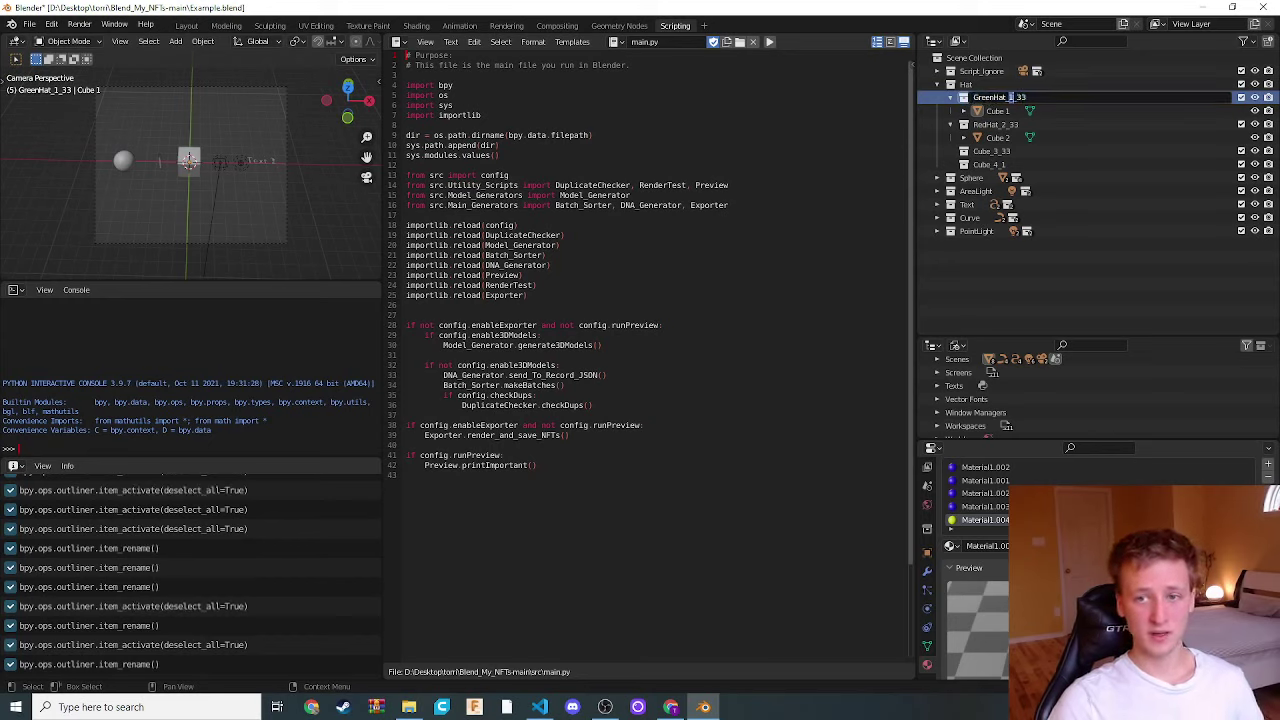
{"action": "left_click_drag", "start_coordinate": [1006, 97], "coordinate": [1026, 97]}
{"action": "double_click", "coordinate": [1024, 97]}
{"action": "mouse_move", "coordinate": [973, 97]}
{"action": "left_mouse_down"}
{"action": "mouse_move", "coordinate": [1005, 97]}
{"action": "mouse_move", "coordinate": [965, 98]}
{"action": "left_mouse_up"}
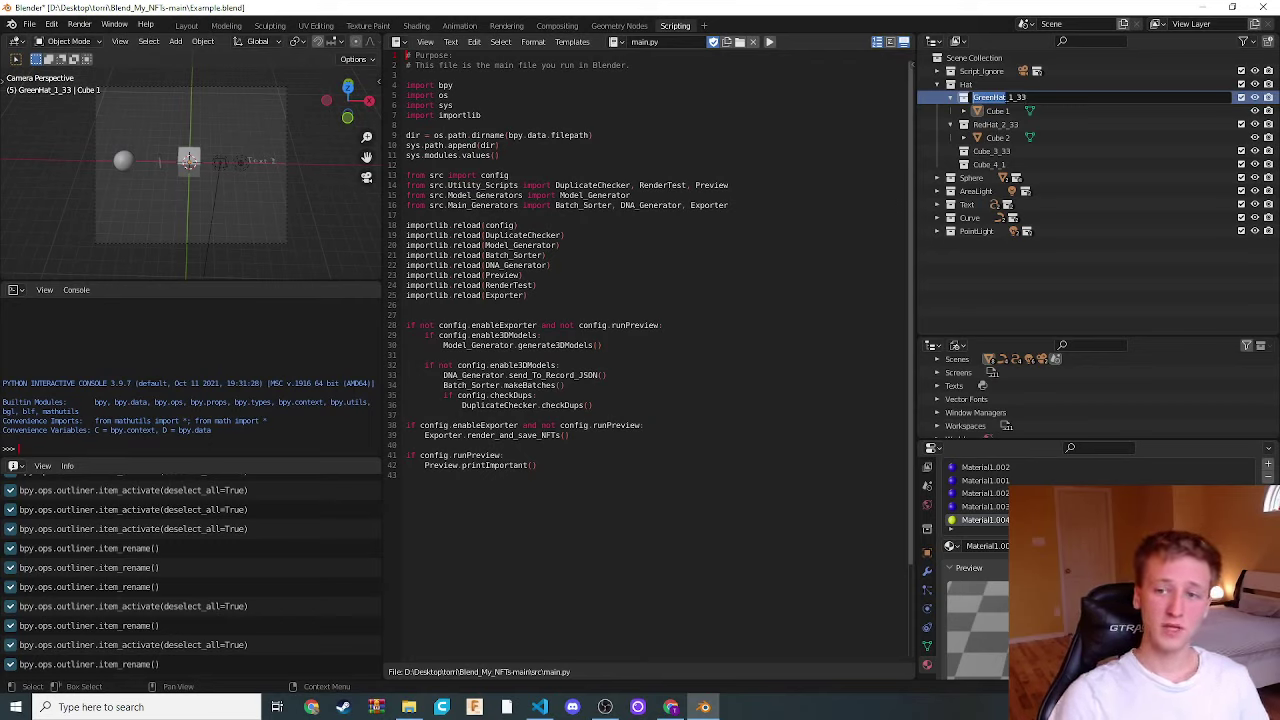
{"action": "left_click_drag", "start_coordinate": [1004, 97], "coordinate": [1027, 98]}
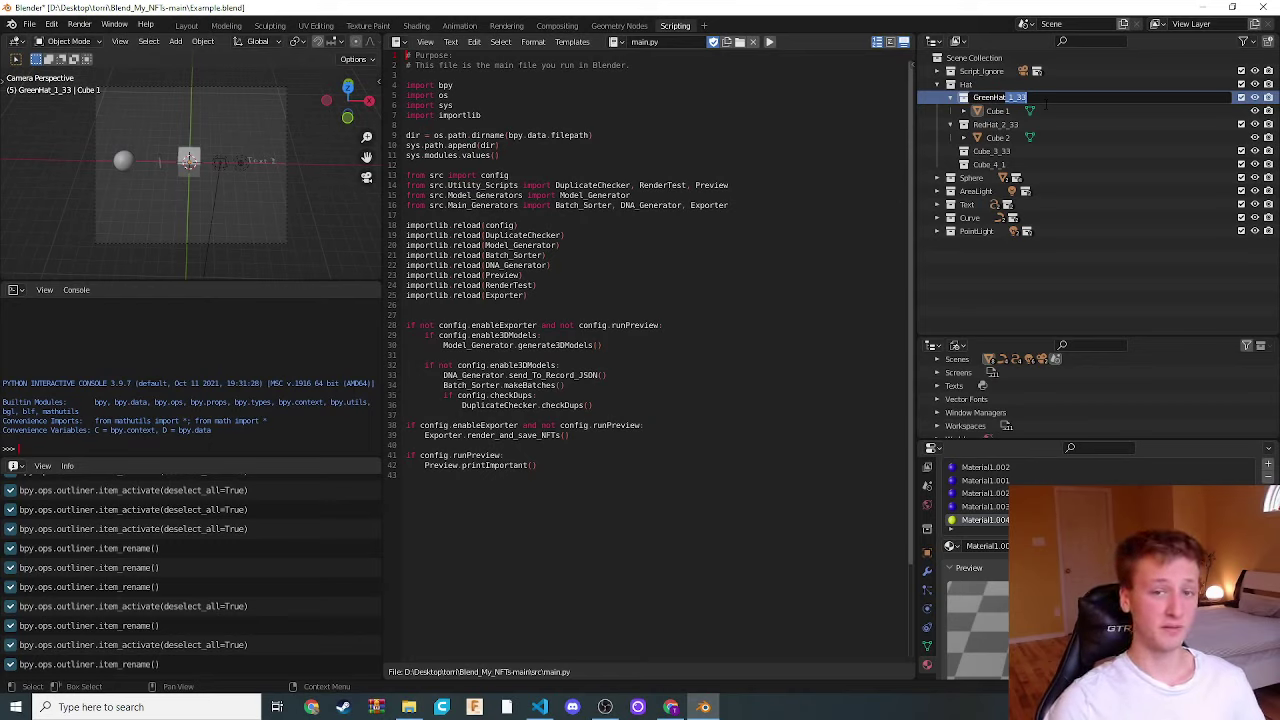
Switch to the browser and look through the Blend_My_NFTs README's sections on running main.py to generate images, animations and 3D models
{"action": "left_click", "coordinate": [670, 707]}
{"action": "scroll", "coordinate": [670, 203], "scroll_direction": "down", "scroll_amount": 5}
{"action": "scroll", "coordinate": [670, 203], "scroll_direction": "down", "scroll_amount": 20}
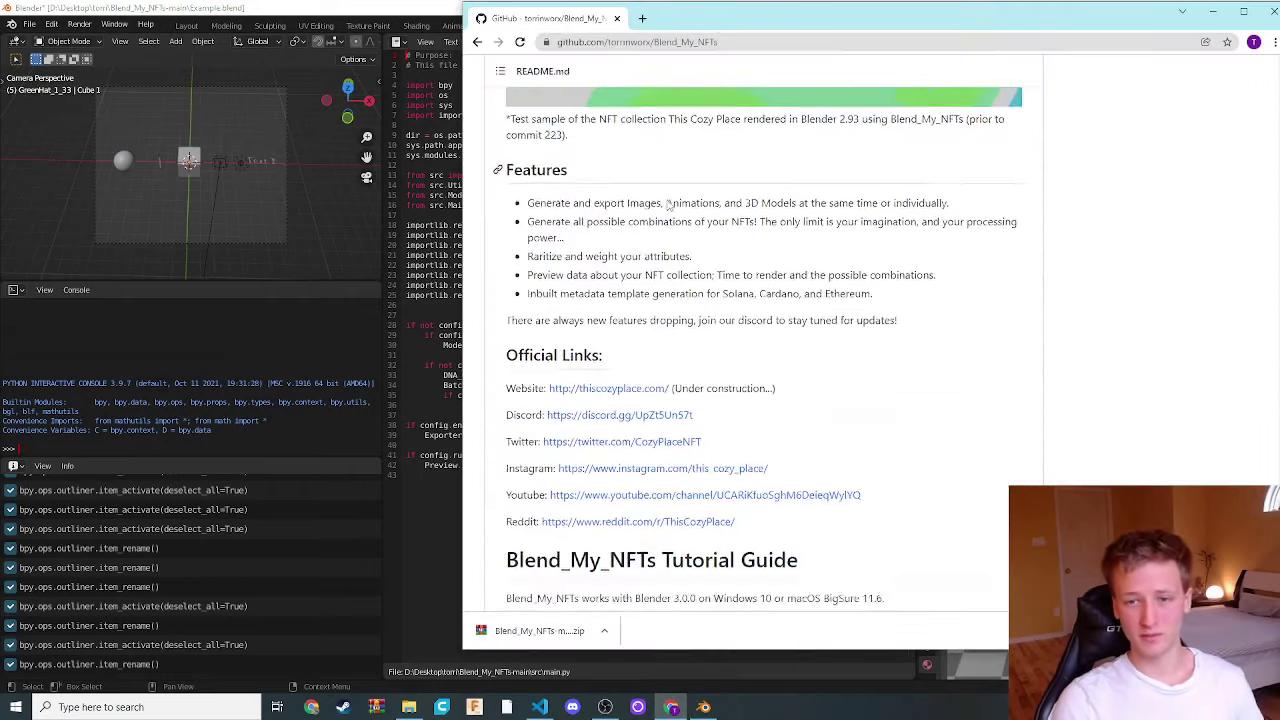
{"action": "scroll", "coordinate": [672, 236], "scroll_direction": "down", "scroll_amount": 20}
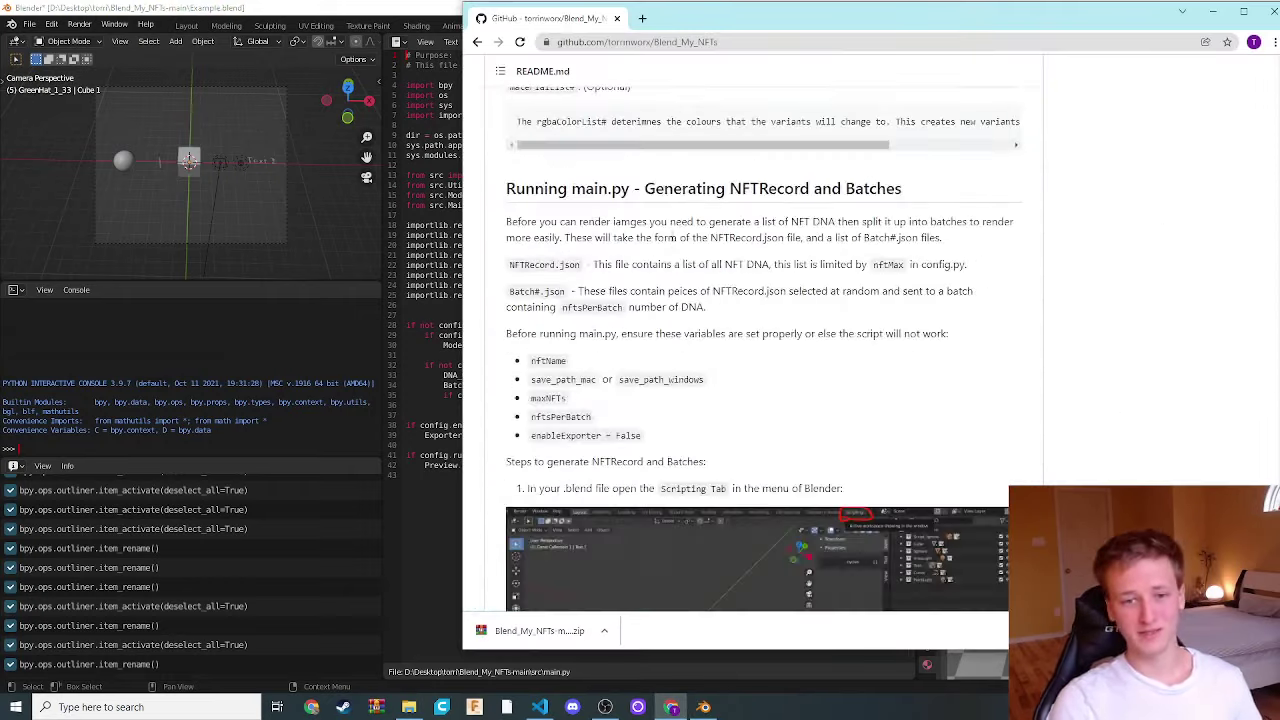
{"action": "scroll", "coordinate": [860, 266], "scroll_direction": "down", "scroll_amount": 20}
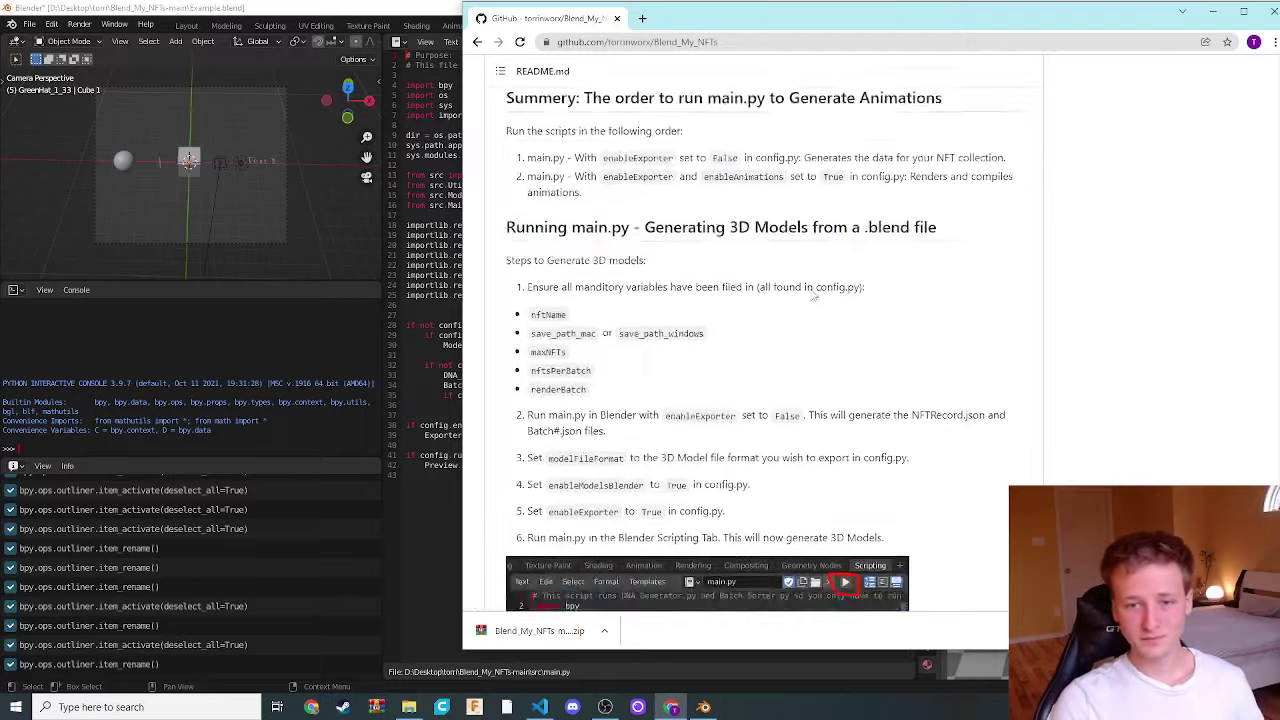
{"action": "left_click_drag", "start_coordinate": [458, 316], "coordinate": [30, 316]}
{"action": "scroll", "coordinate": [472, 281], "scroll_direction": "up", "scroll_amount": 10}
{"action": "scroll", "coordinate": [472, 281], "scroll_direction": "up", "scroll_amount": 15}
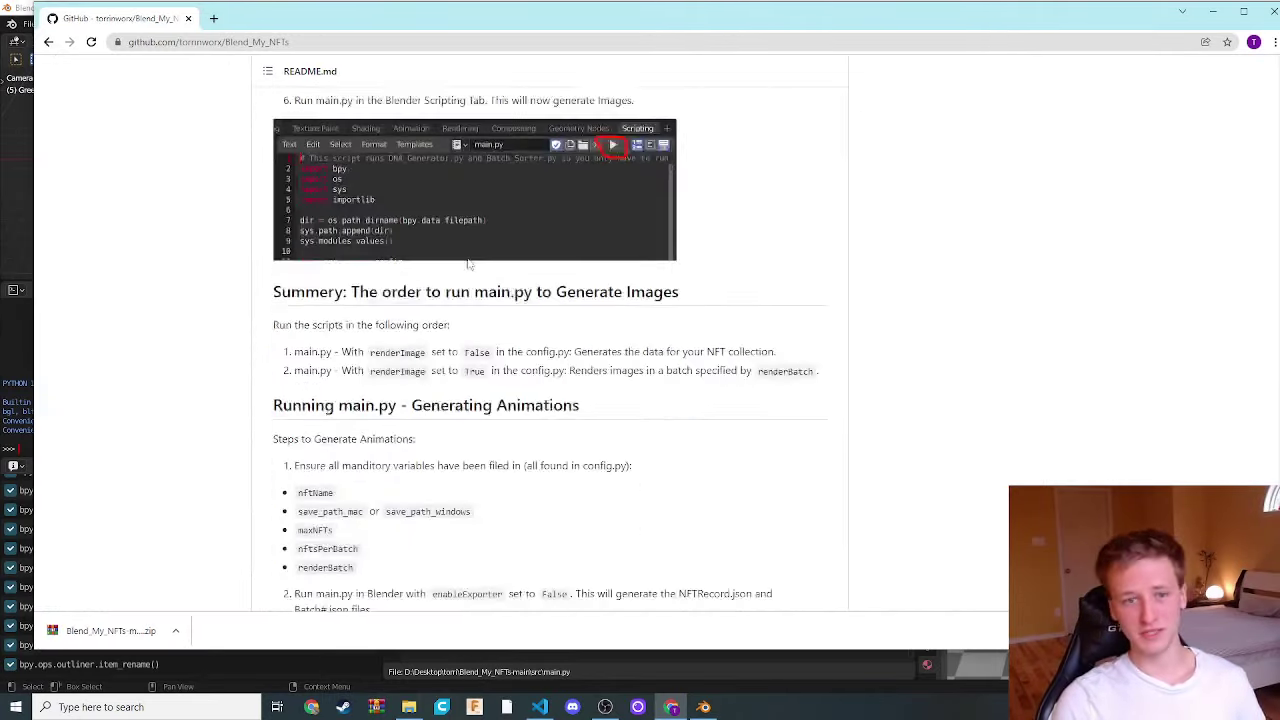
{"action": "left_click", "coordinate": [1213, 11]}
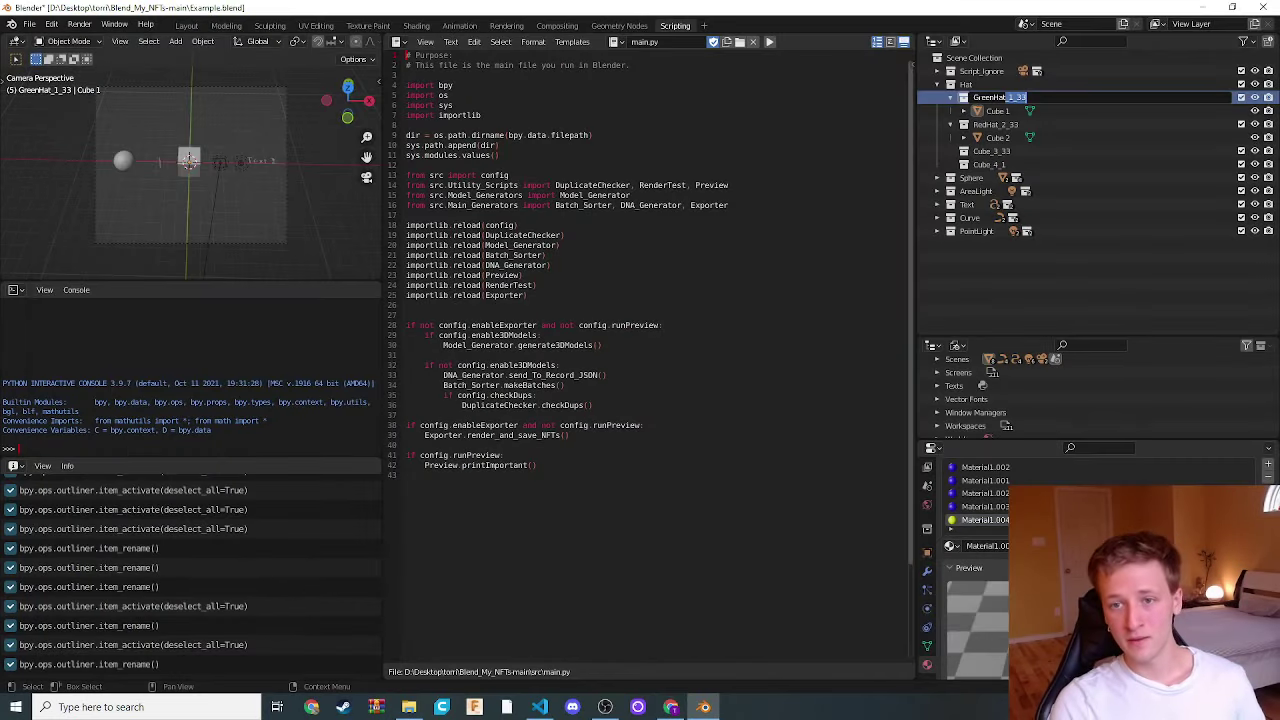
Close the GreenHat_1_33 name edit, collapse the Hat collection, and enlarge the blend-file data outliner above the material properties
{"action": "key", "text": "Return"}
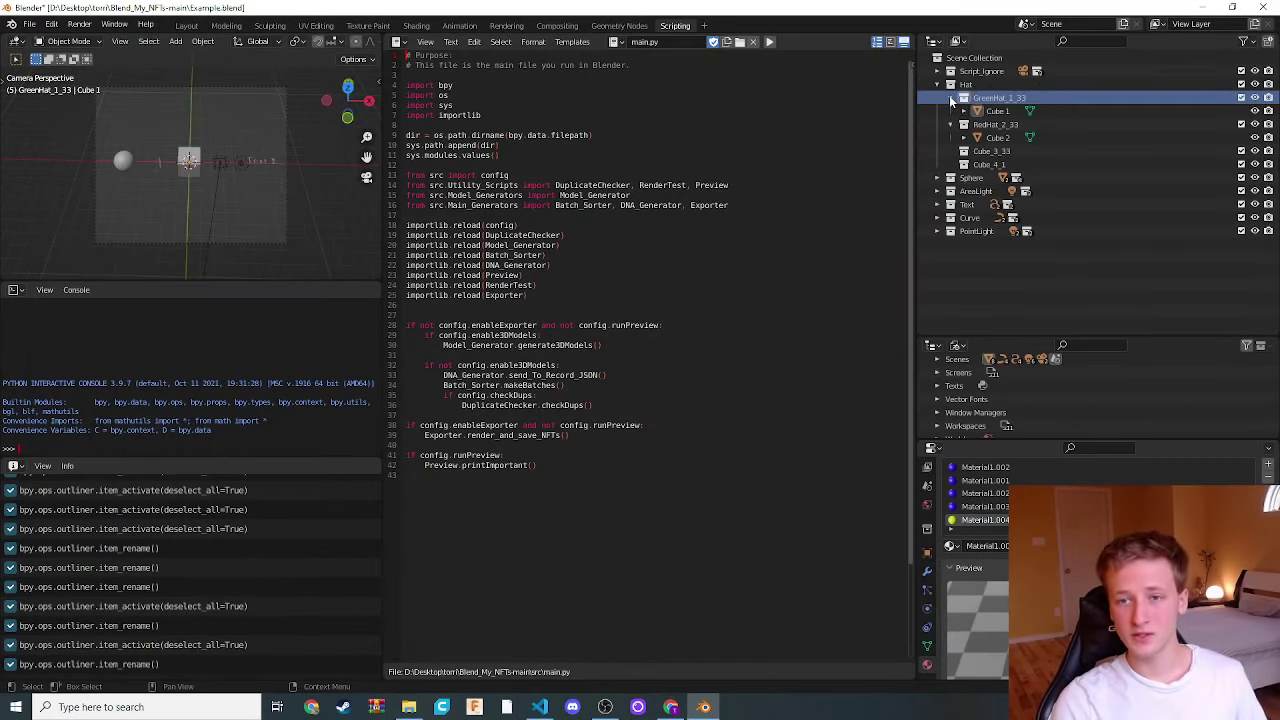
{"action": "left_click", "coordinate": [949, 97]}
{"action": "left_click", "coordinate": [950, 110]}
{"action": "left_click", "coordinate": [937, 85]}
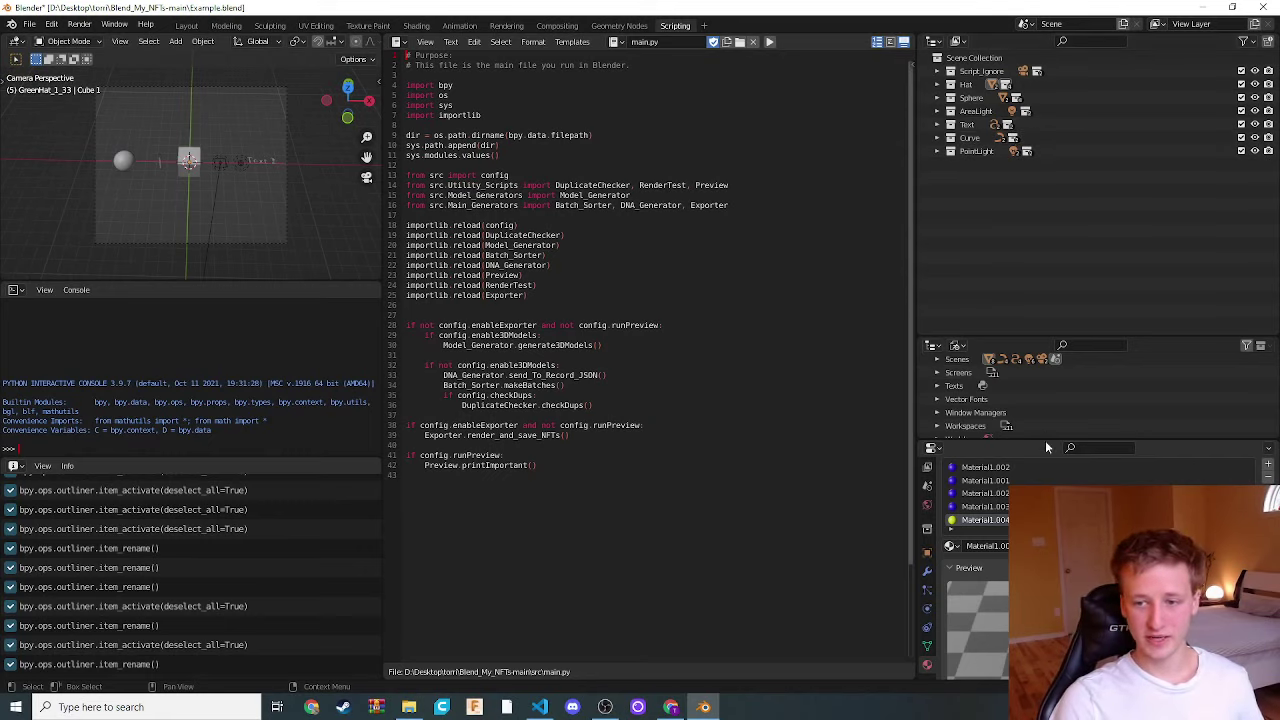
{"action": "left_click_drag", "start_coordinate": [1047, 443], "coordinate": [1047, 566]}
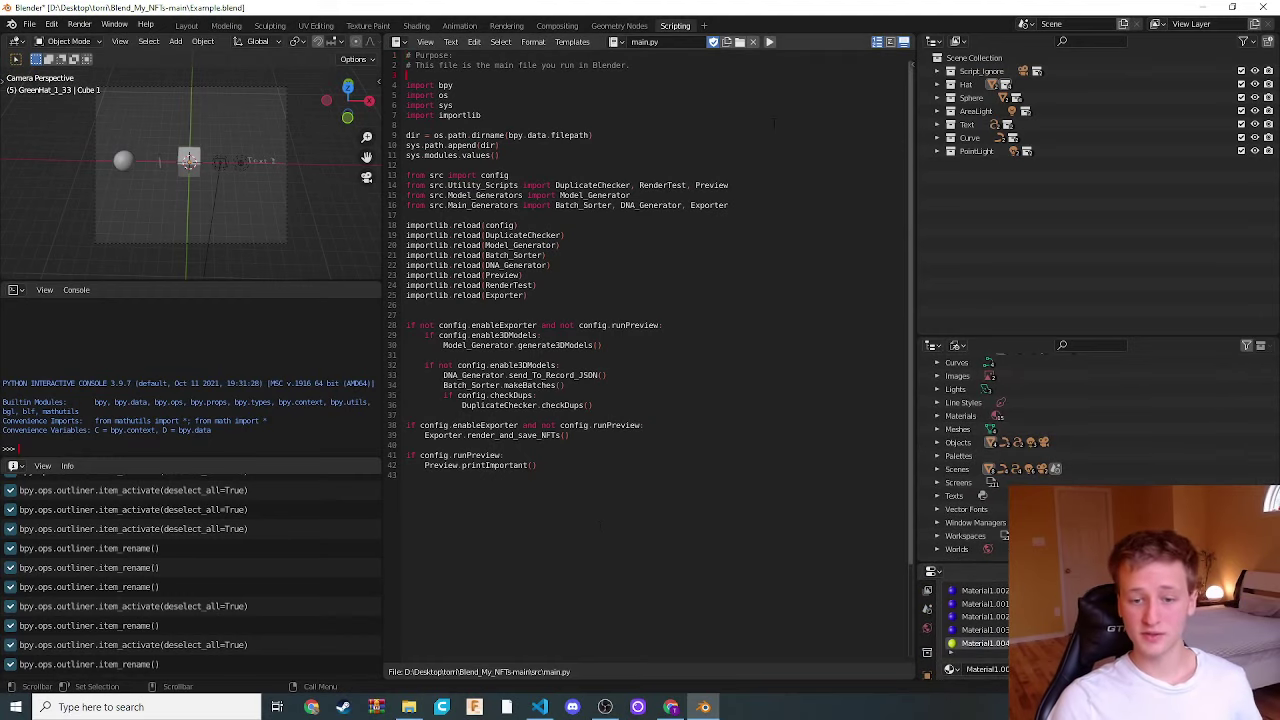
Review the save_path_windows, maxNFTs, nftsPerBatch, renderBatch and modelFileFormat settings in config.py in Visual Studio Code
{"action": "left_click", "coordinate": [540, 707]}
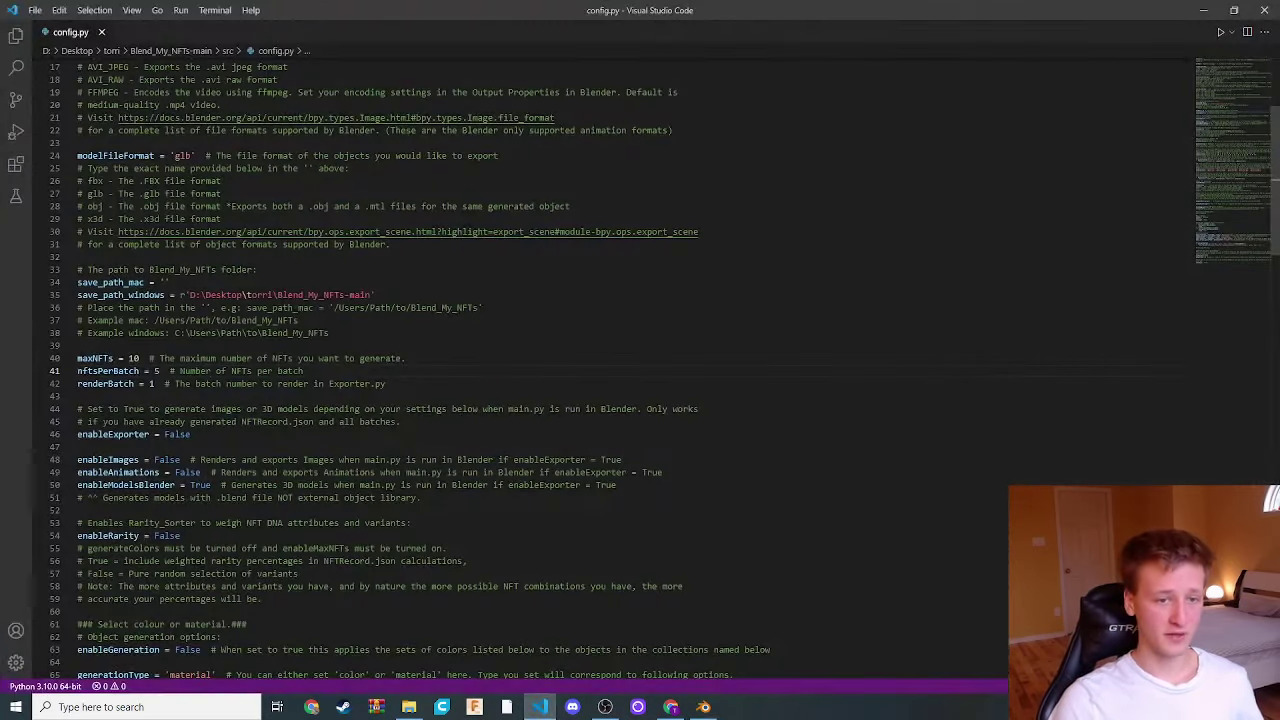
{"action": "left_click_drag", "start_coordinate": [190, 295], "coordinate": [375, 295]}
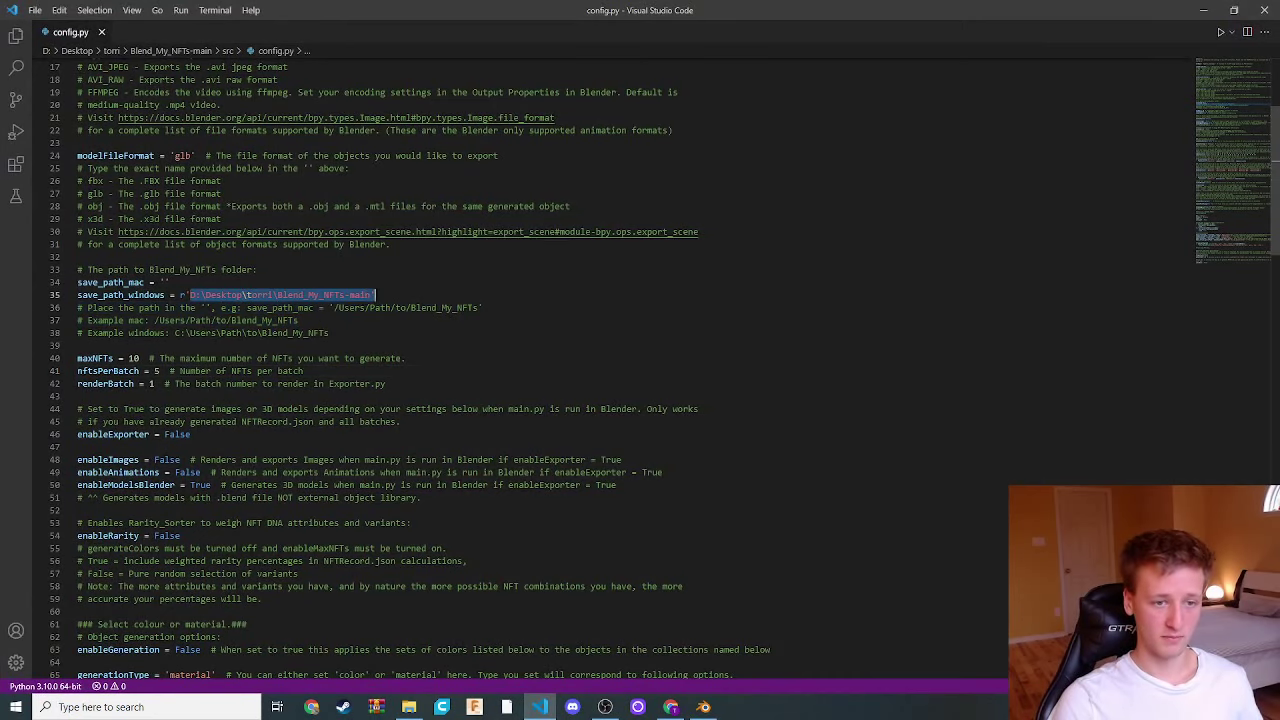
{"action": "left_click_drag", "start_coordinate": [113, 358], "coordinate": [211, 384]}
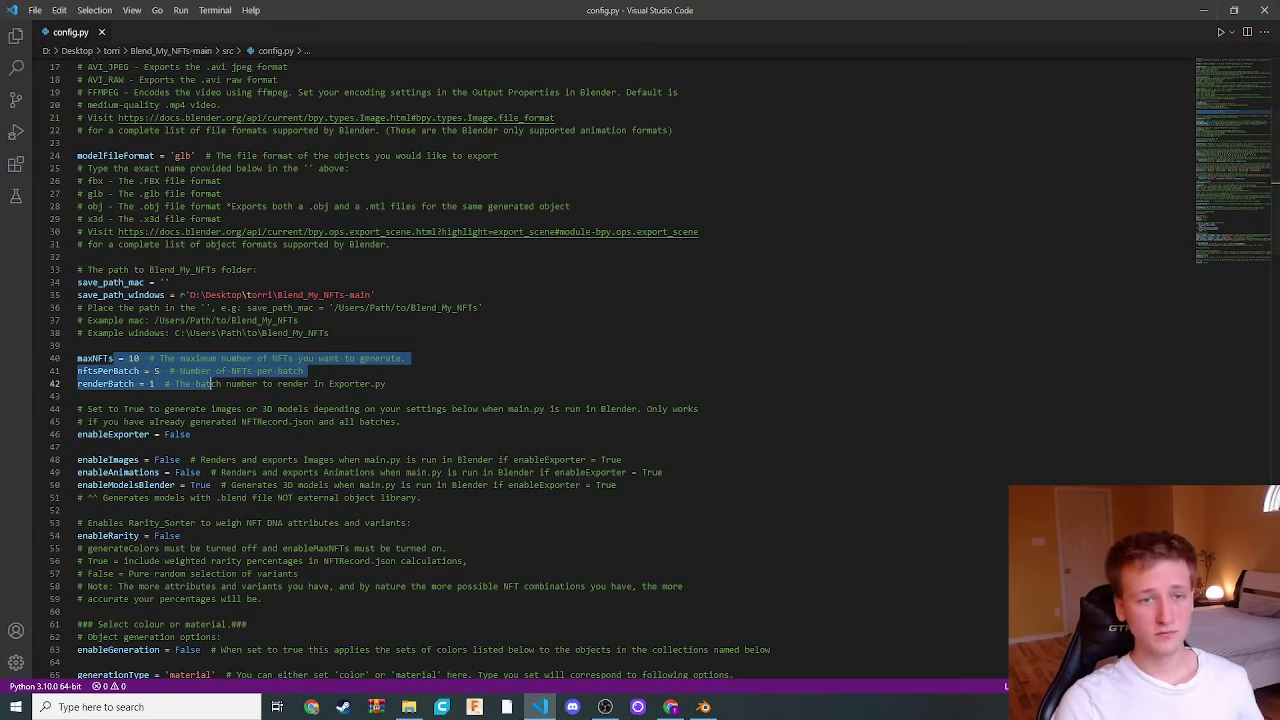
{"action": "double_click", "coordinate": [183, 156]}
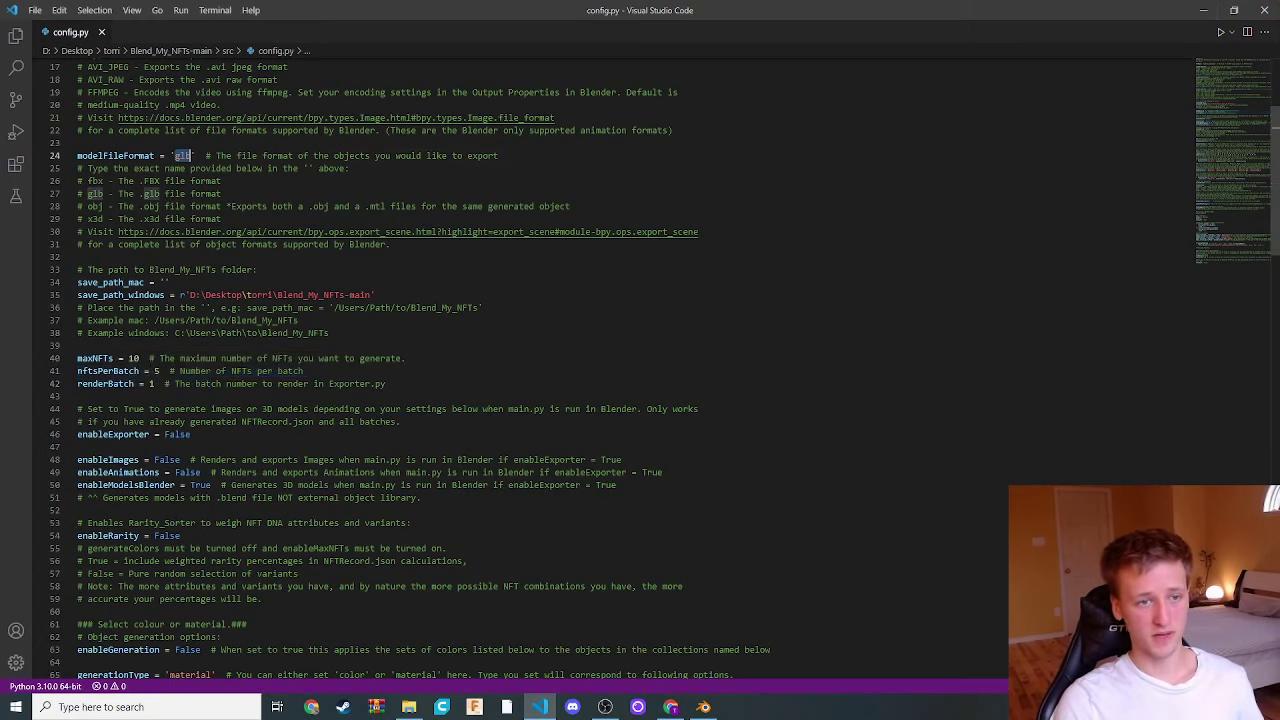
{"action": "left_click", "coordinate": [1204, 10]}
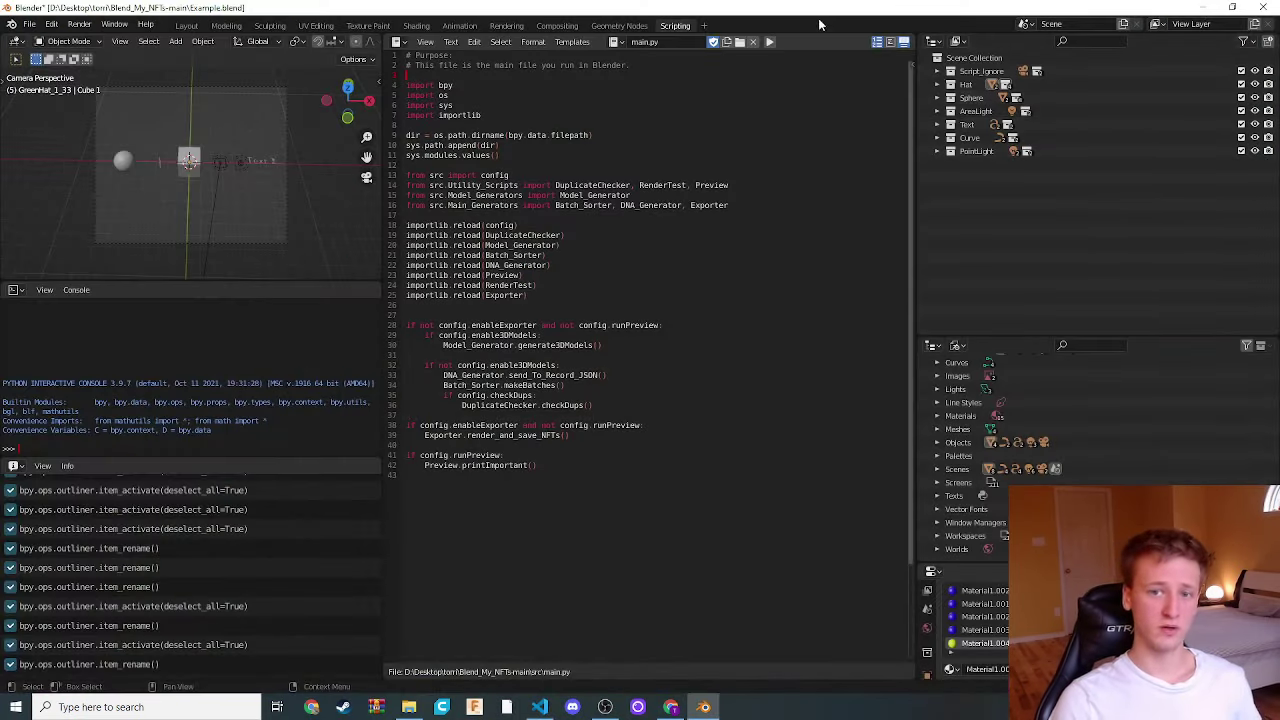
Run main.py in Blender to generate the NFT record and batches, and select the script's entry in the info log
{"action": "left_click", "coordinate": [771, 44]}
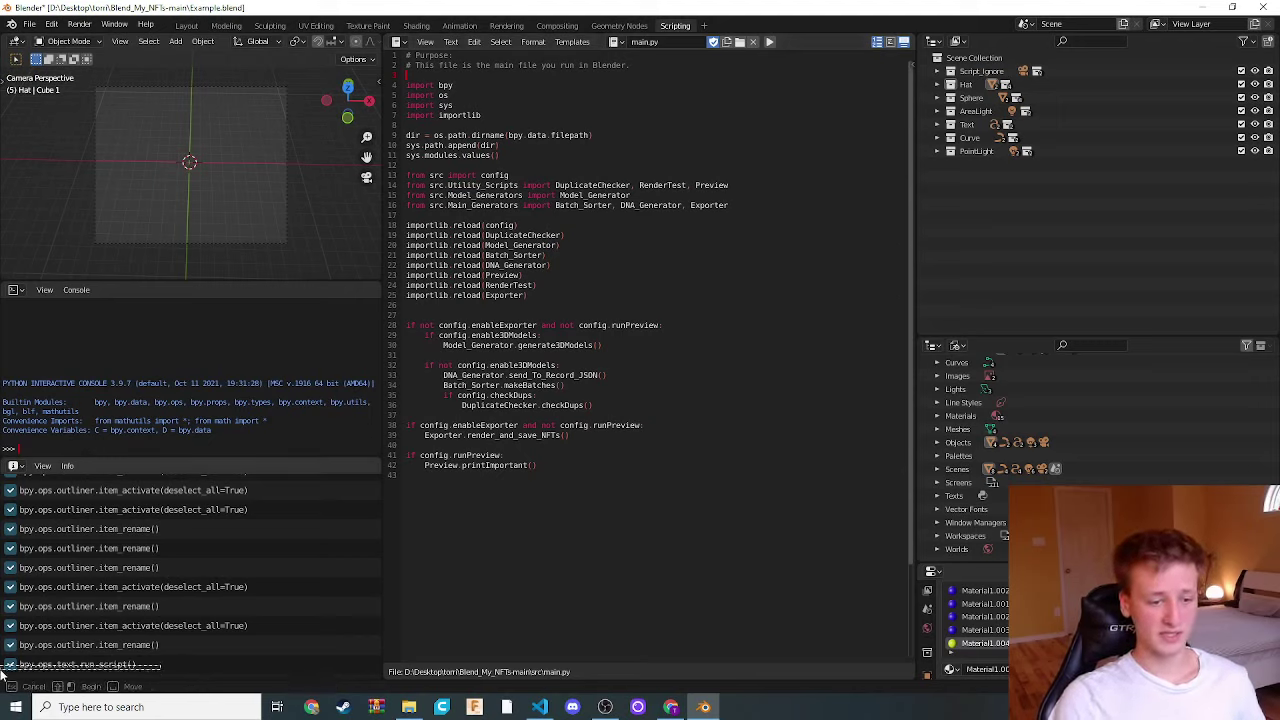
{"action": "left_click", "coordinate": [80, 668]}
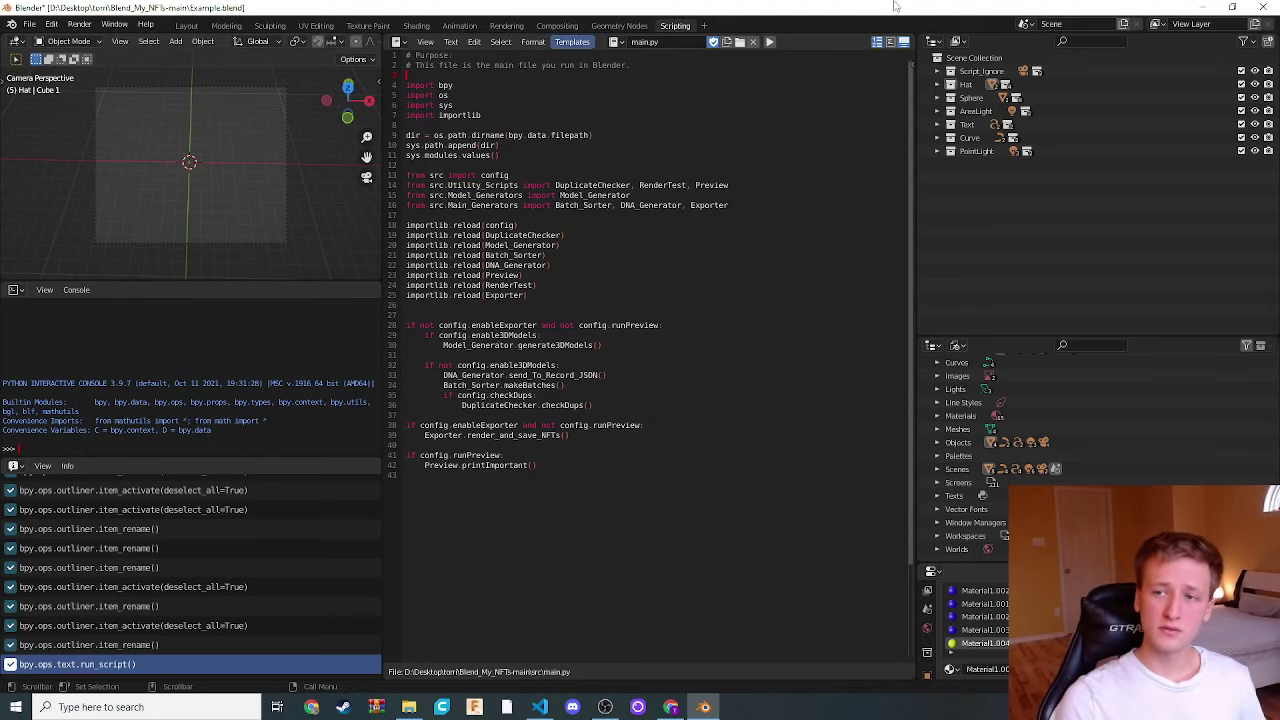
Switch to the Blend_My_NFTs-main folder in File Explorer and inspect the batch files inside Batch_Json_files
{"action": "left_click", "coordinate": [1202, 9]}
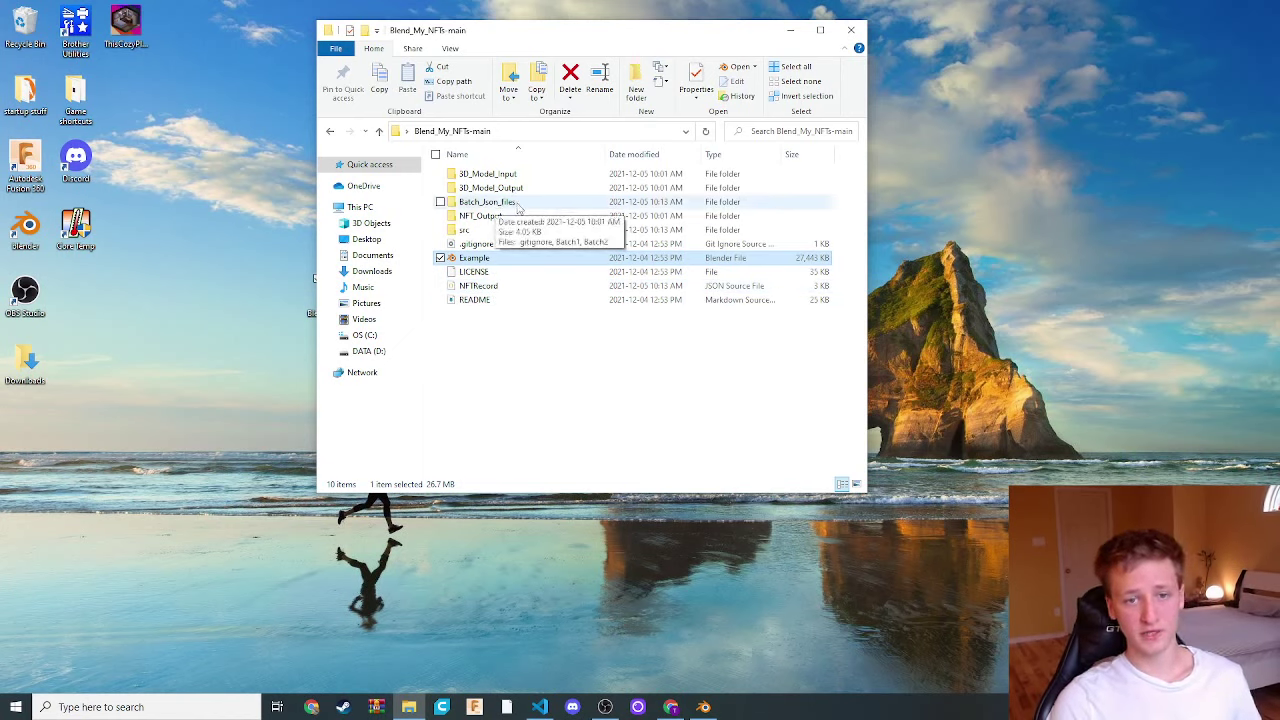
{"action": "left_click", "coordinate": [519, 207]}
{"action": "double_click", "coordinate": [519, 204]}
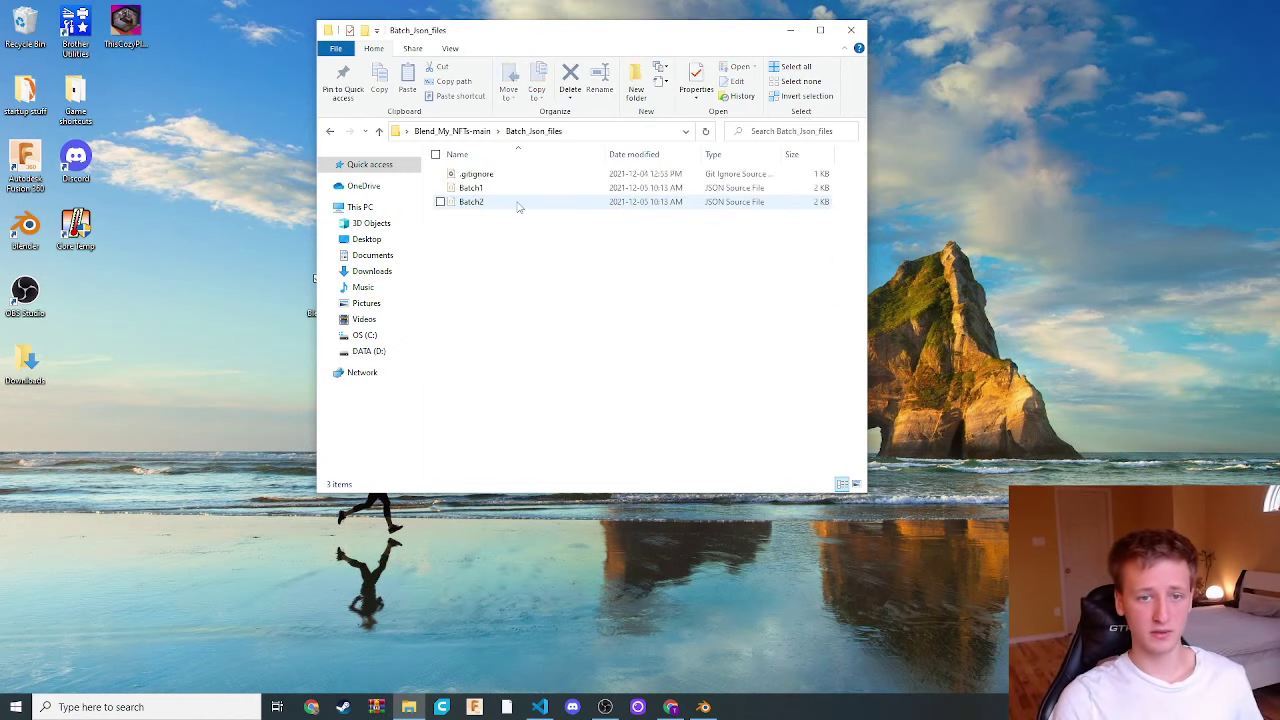
{"action": "left_click_drag", "start_coordinate": [476, 285], "coordinate": [520, 186]}
{"action": "left_click", "coordinate": [612, 292]}
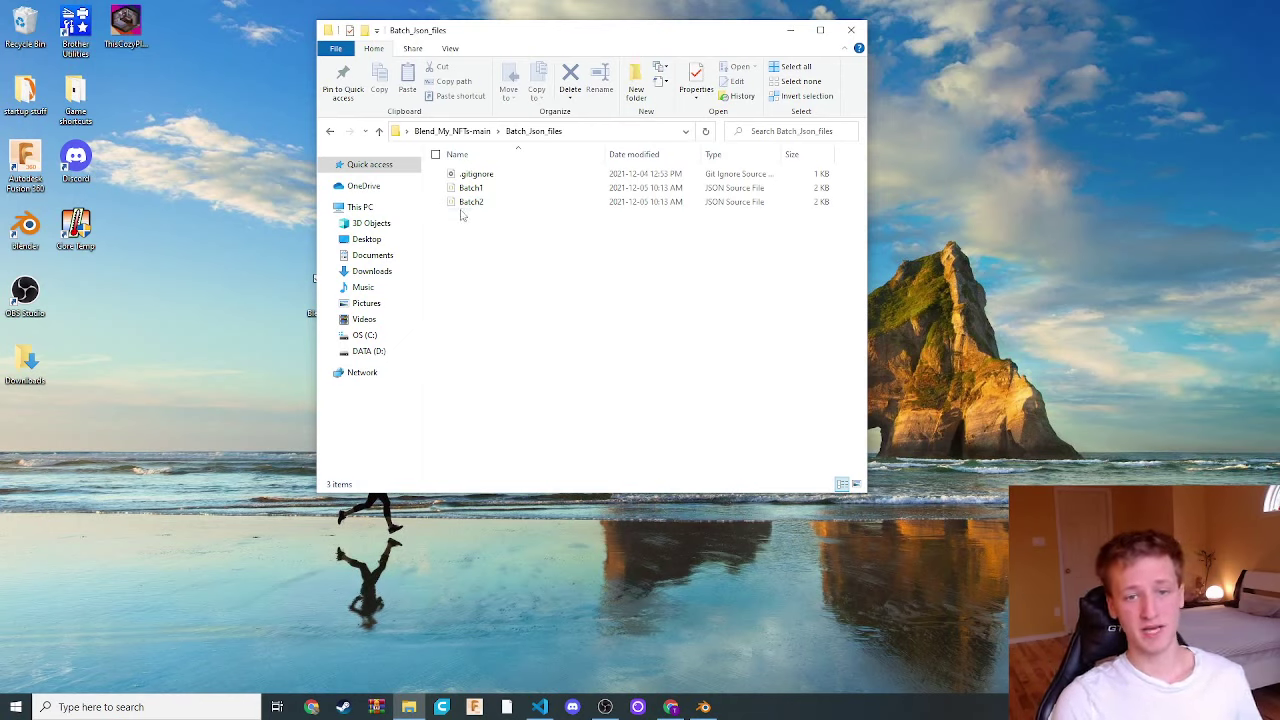
{"action": "key", "text": "alt+Up"}
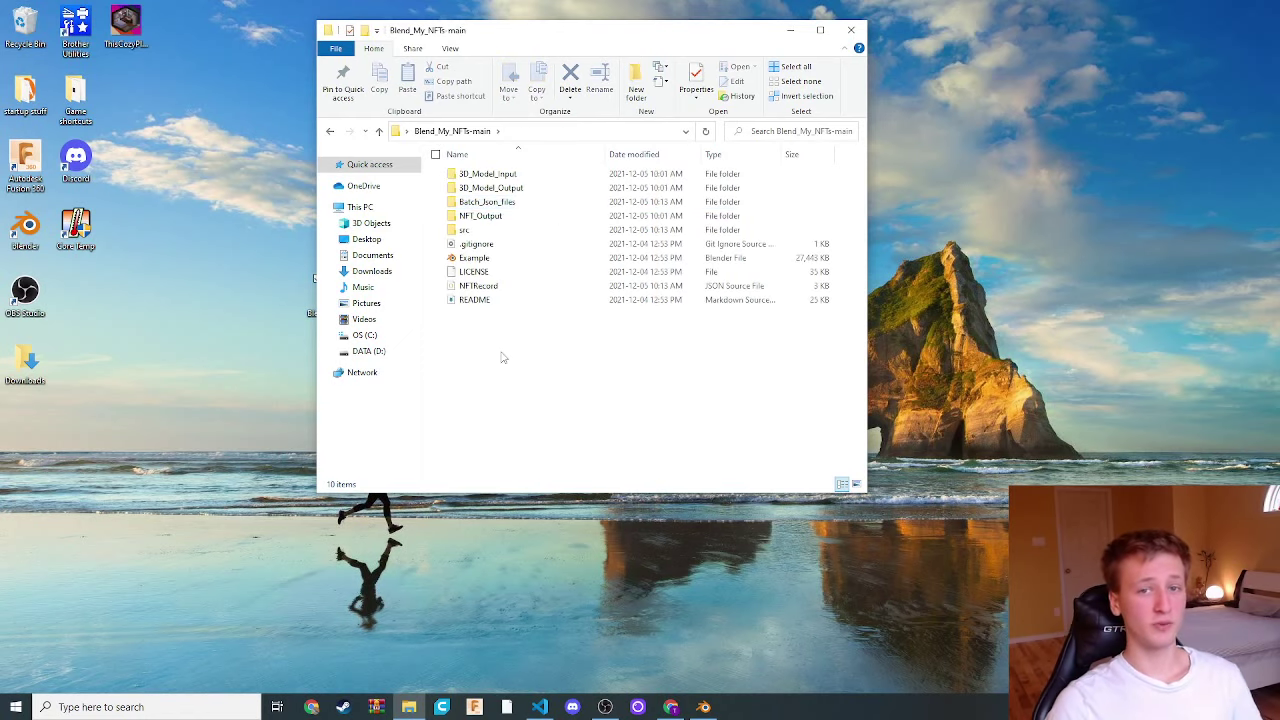
Check the variant collections in Blender and reopen the Batch_Json_files folder in File Explorer
{"action": "left_click", "coordinate": [703, 707]}
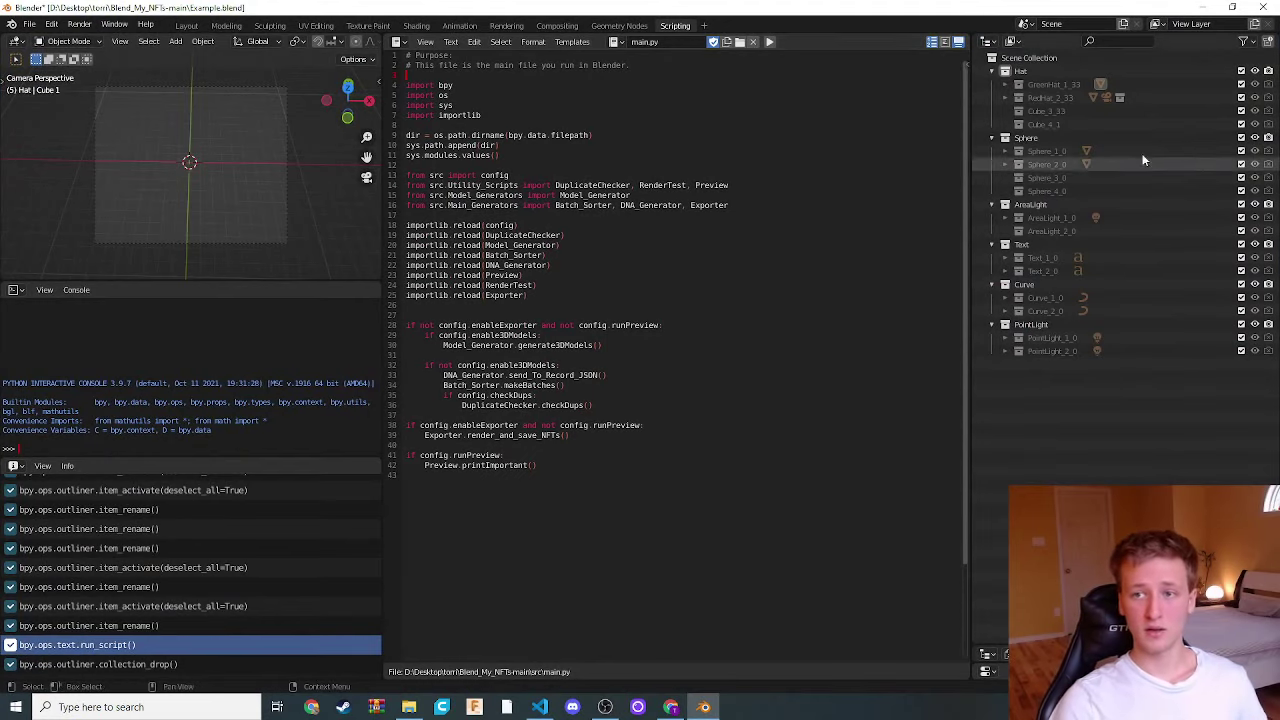
{"action": "left_click", "coordinate": [1202, 7]}
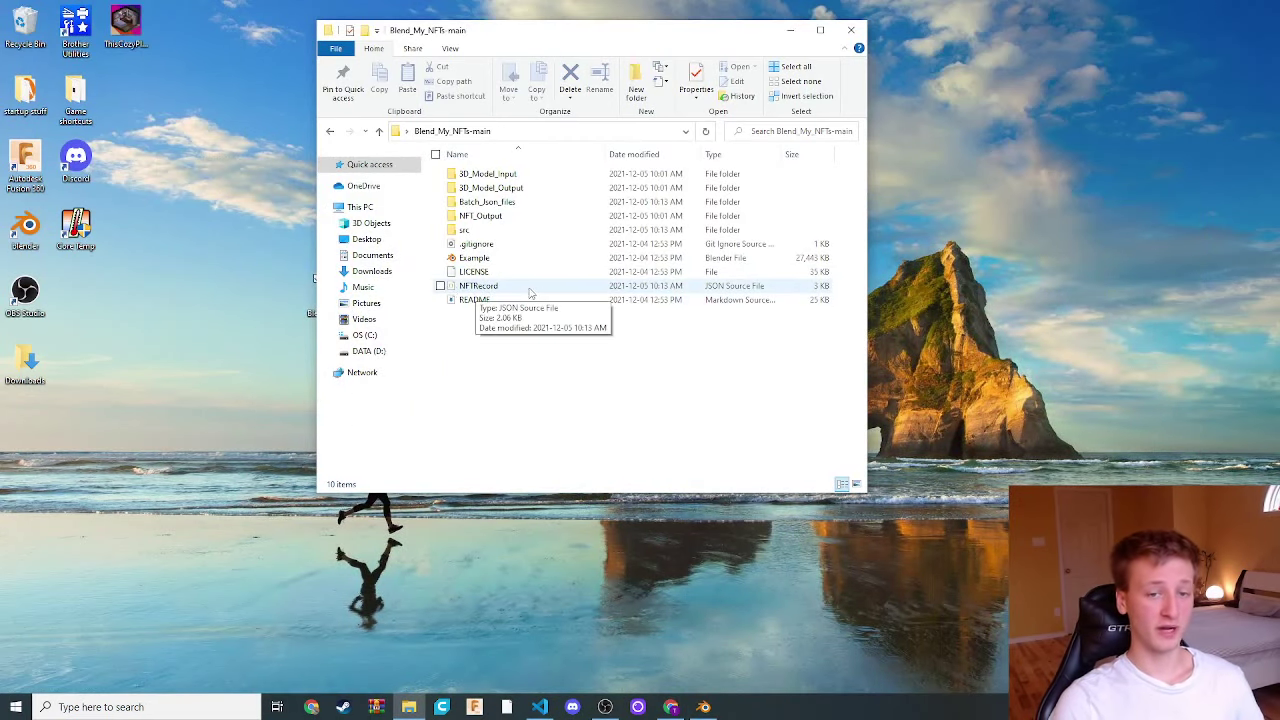
{"action": "double_click", "coordinate": [484, 202]}
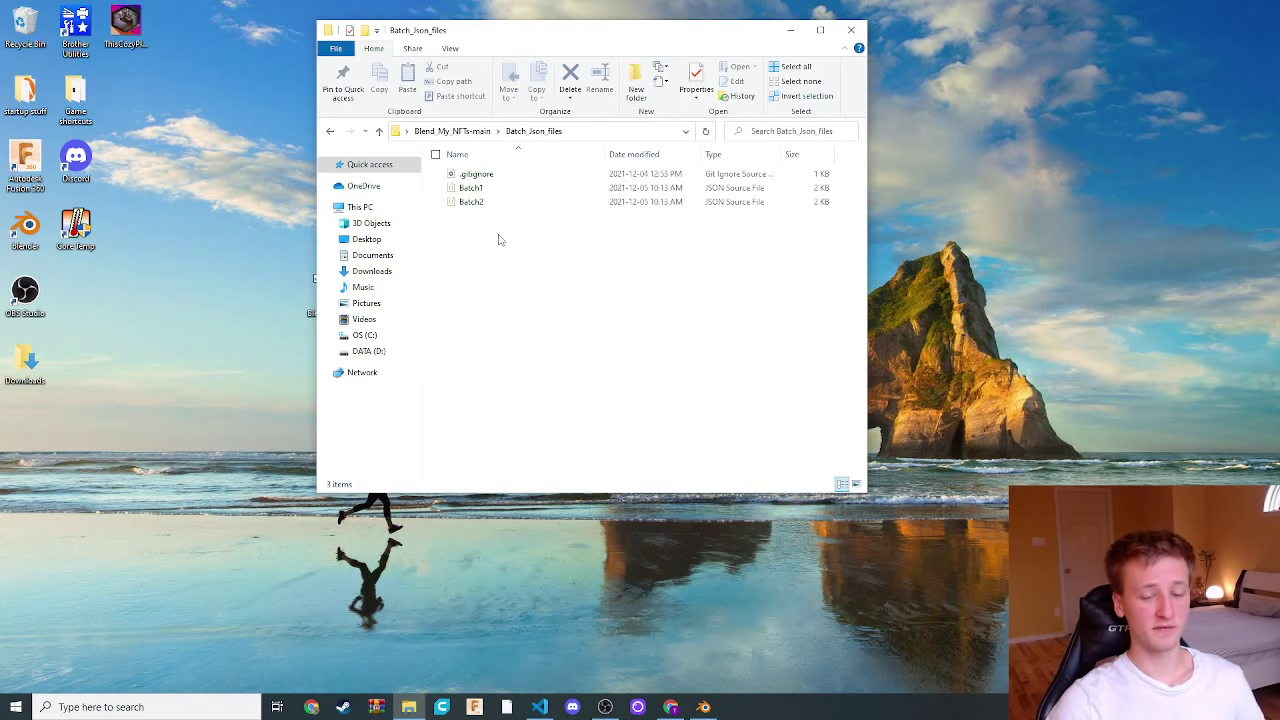
Open Batch2.json in Visual Studio Code, examine the DNA entries in its BatchDNAList, and close the file
{"action": "left_click", "coordinate": [704, 707]}
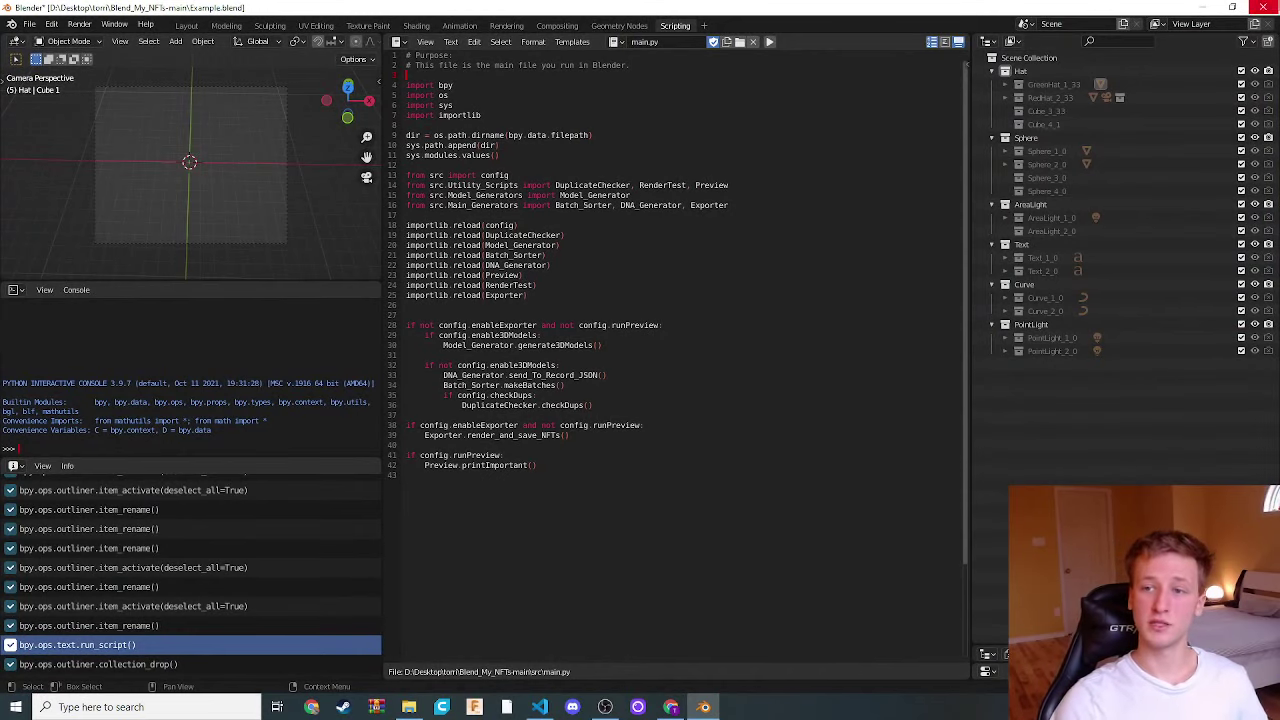
{"action": "left_click", "coordinate": [1203, 7]}
{"action": "key", "text": "alt+Tab"}
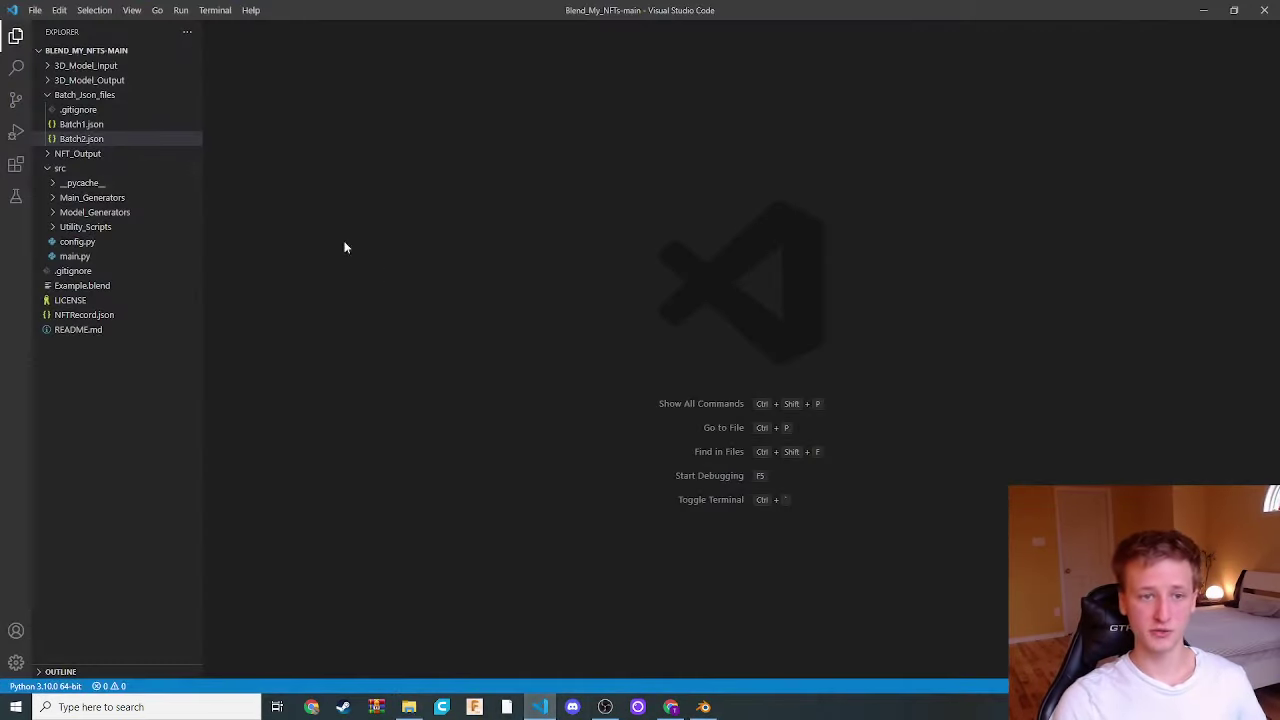
{"action": "left_click", "coordinate": [81, 138]}
{"action": "scroll", "coordinate": [600, 360], "scroll_direction": "down", "scroll_amount": 6}
{"action": "scroll", "coordinate": [600, 360], "scroll_direction": "down", "scroll_amount": 20}
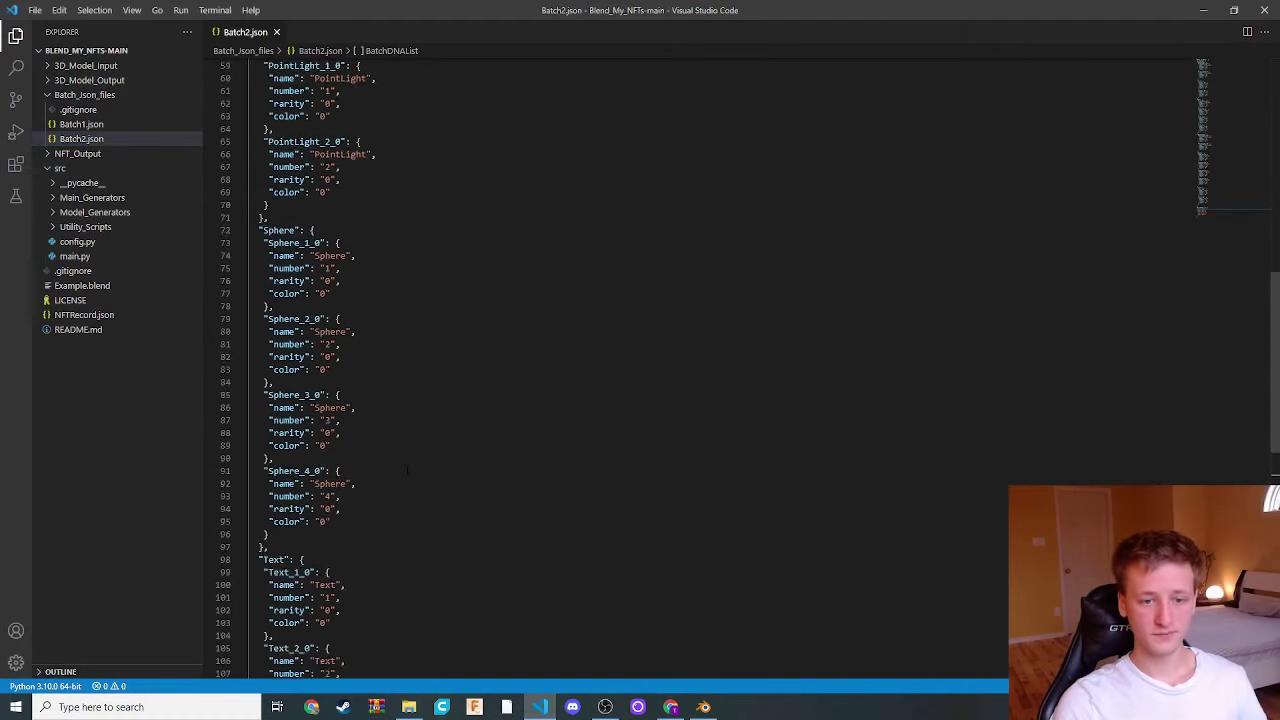
{"action": "left_click_drag", "start_coordinate": [322, 380], "coordinate": [239, 328]}
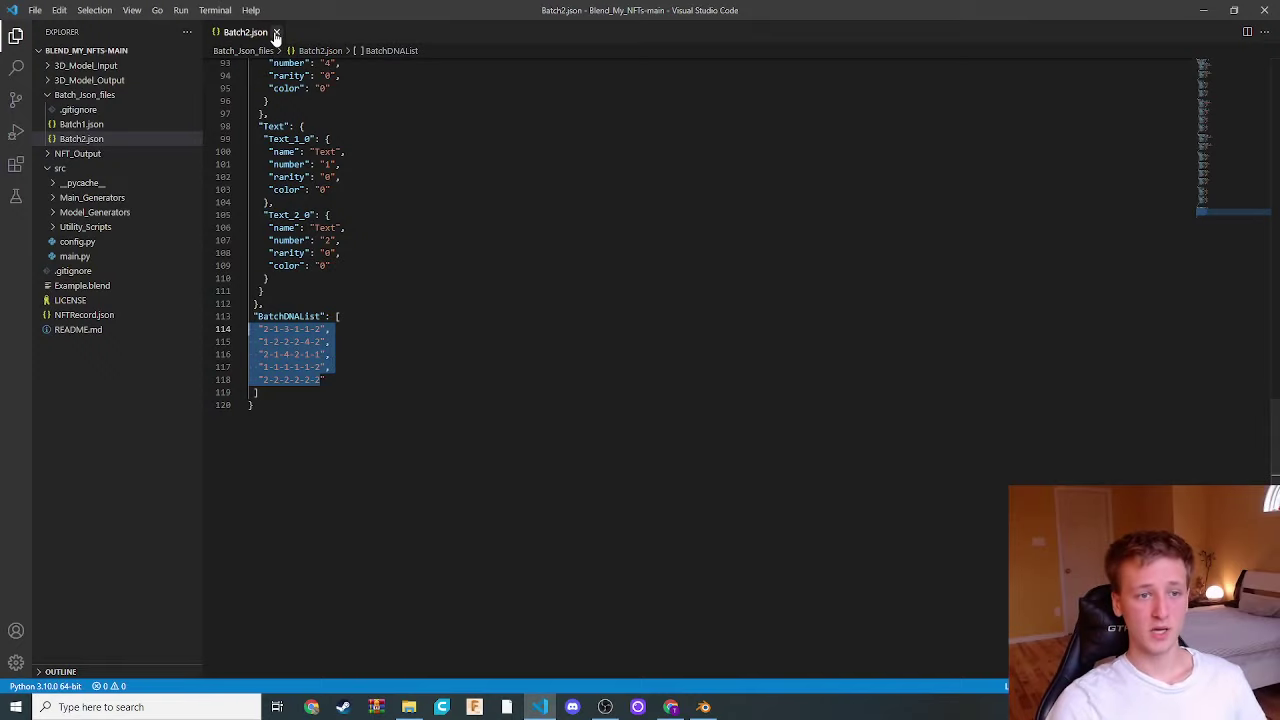
{"action": "left_click", "coordinate": [276, 32]}
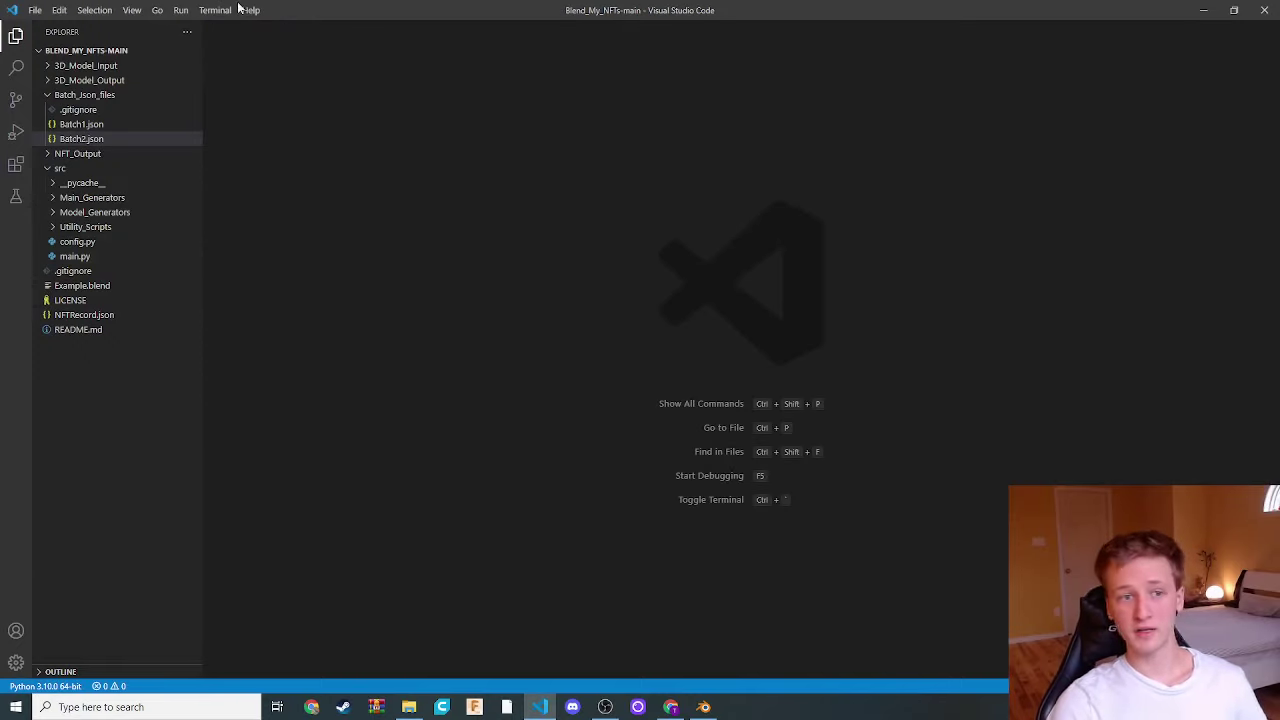
Open config.py from the src folder and set enableExporter to True
{"action": "left_click", "coordinate": [78, 242]}
{"action": "left_click_drag", "start_coordinate": [320, 371], "coordinate": [340, 371]}
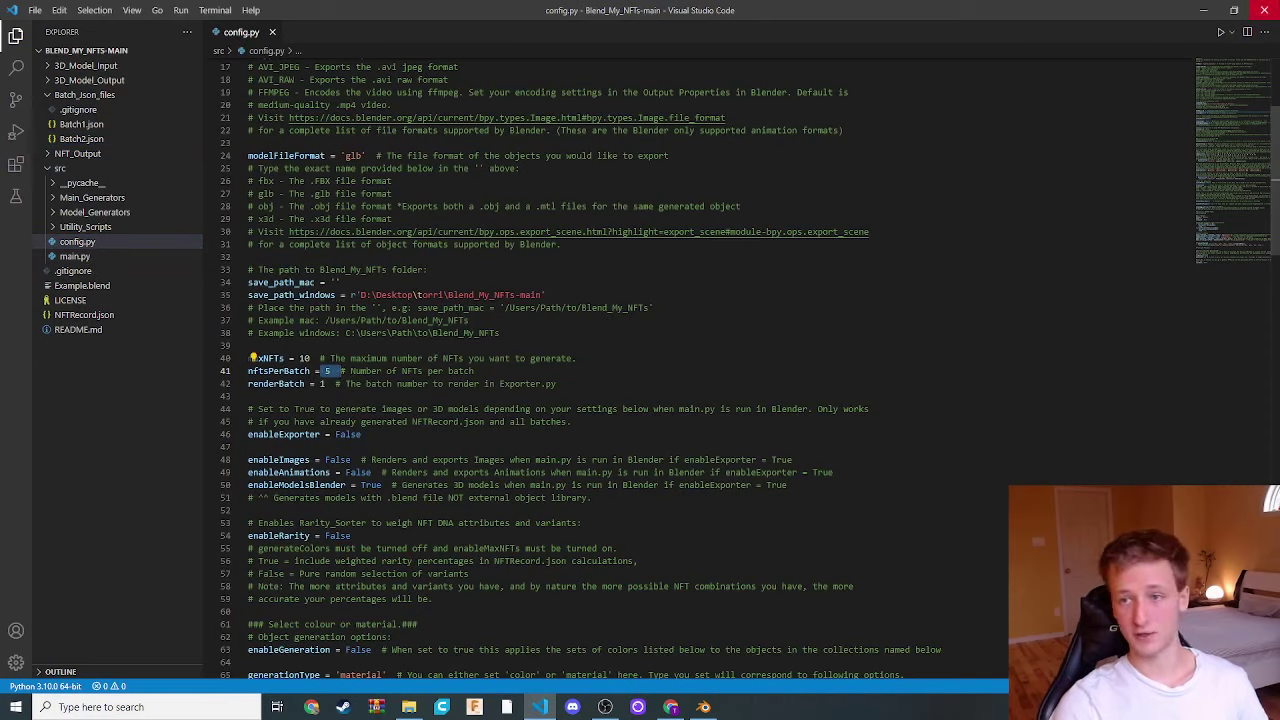
{"action": "scroll", "coordinate": [650, 370], "scroll_direction": "up", "scroll_amount": 5}
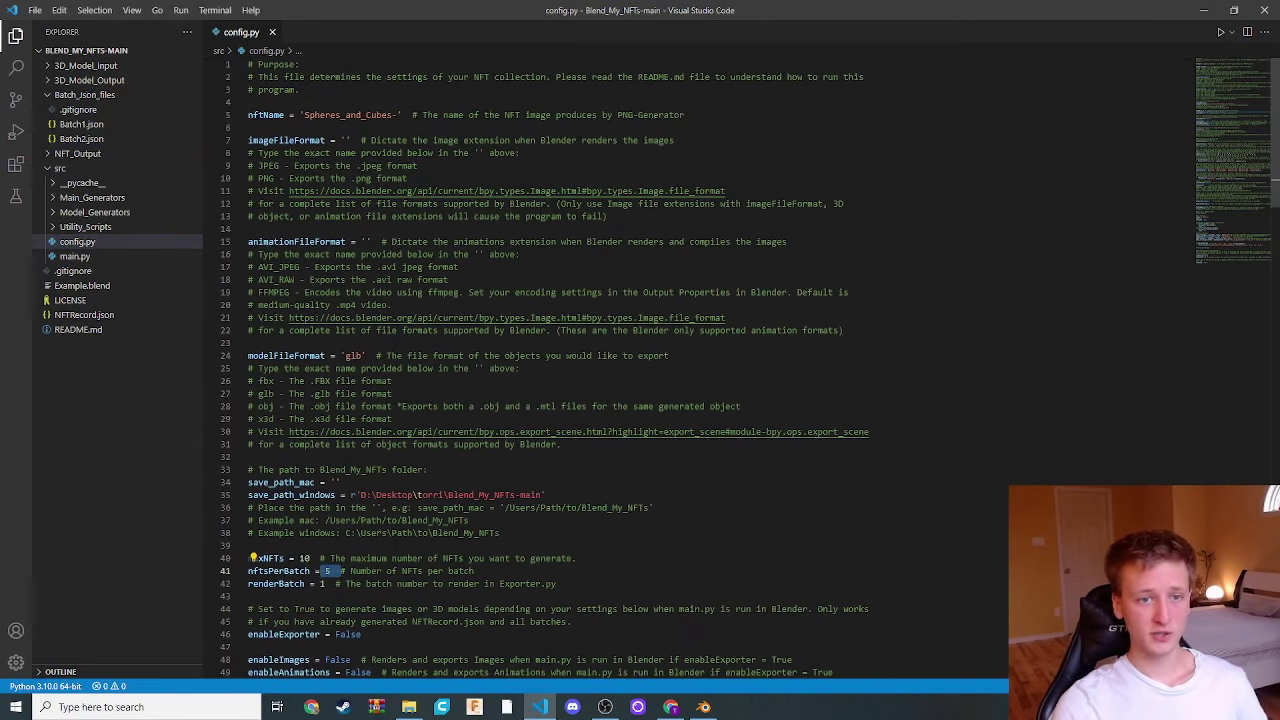
{"action": "scroll", "coordinate": [650, 370], "scroll_direction": "down", "scroll_amount": 13}
{"action": "scroll", "coordinate": [650, 370], "scroll_direction": "up", "scroll_amount": 5}
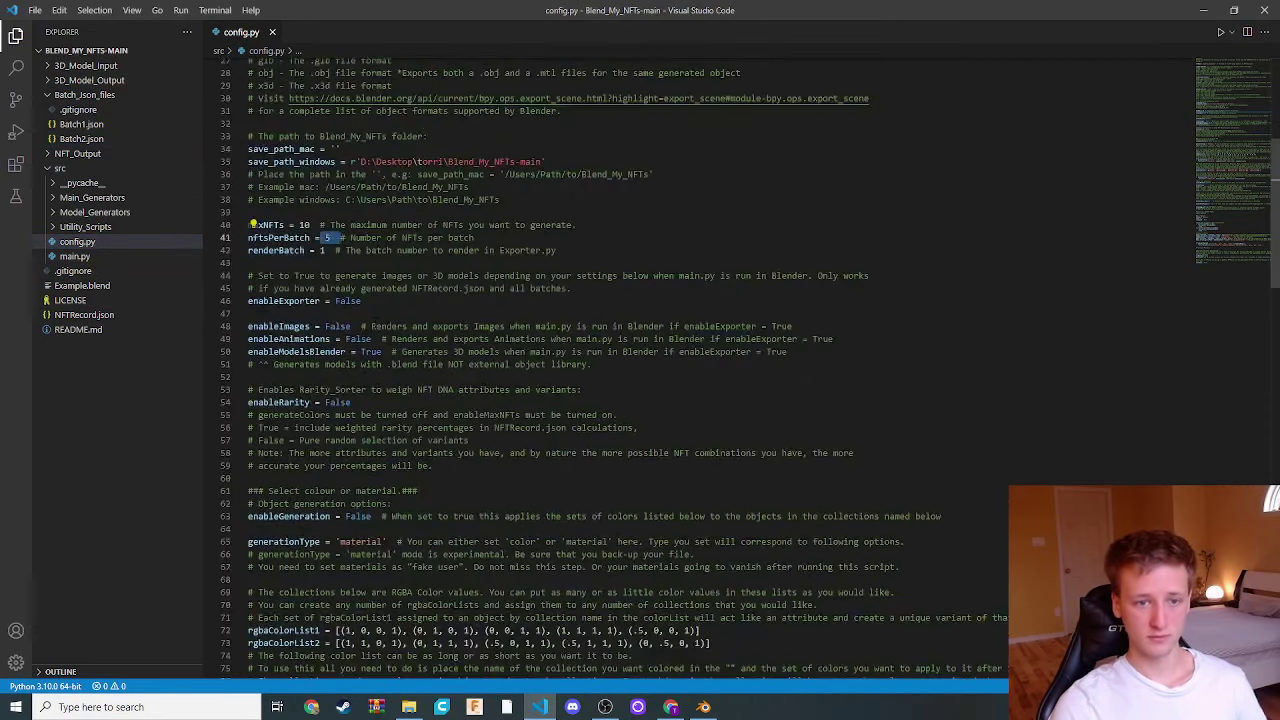
{"action": "double_click", "coordinate": [347, 301]}
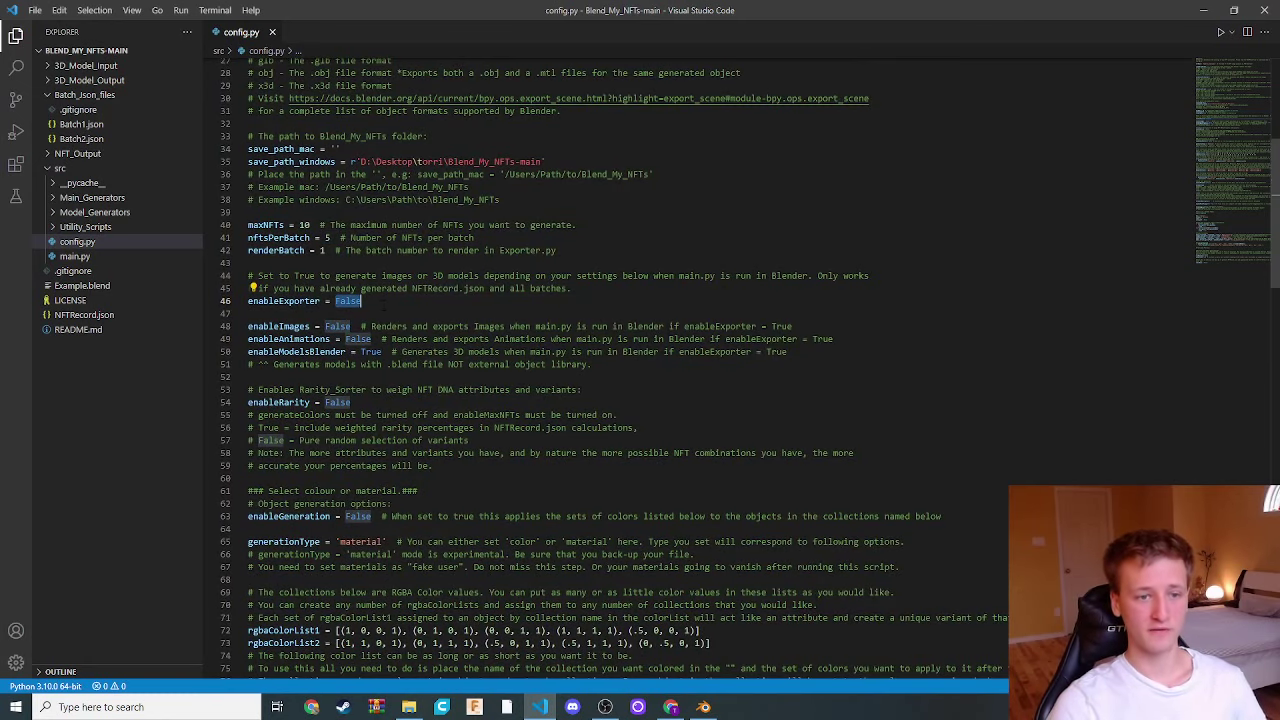
{"action": "type", "text": "True"}
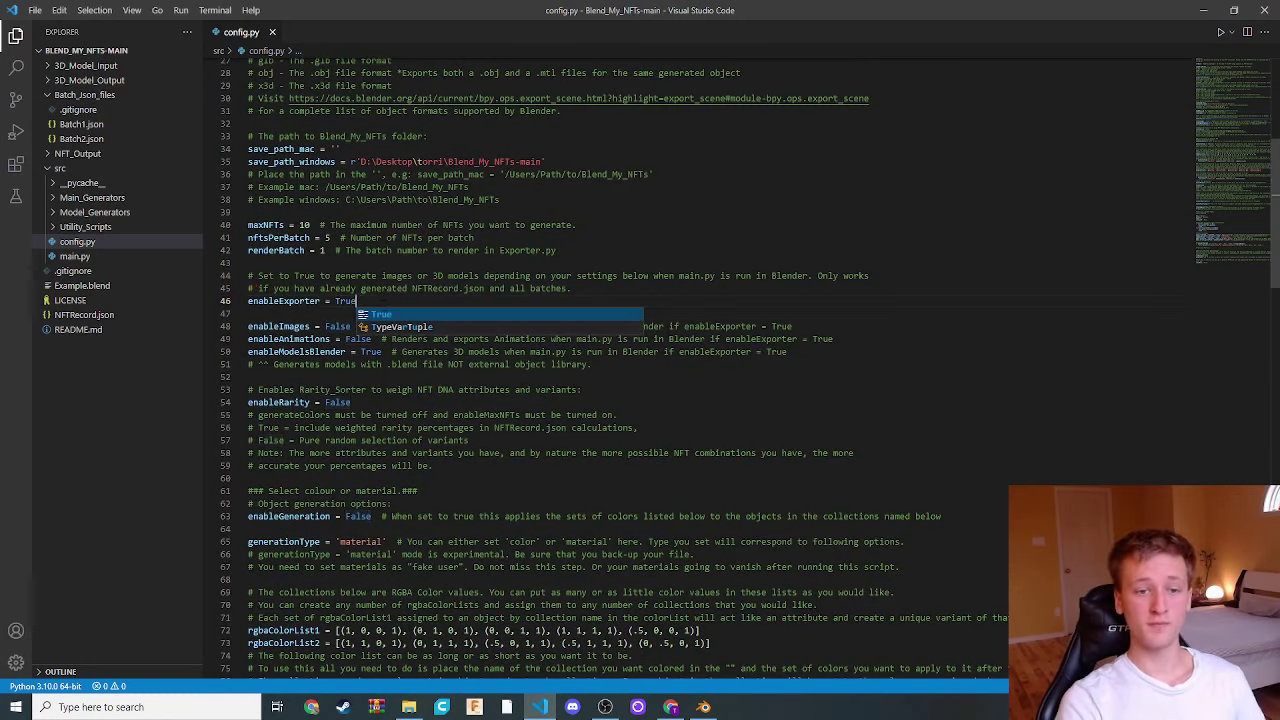
{"action": "left_click", "coordinate": [391, 289]}
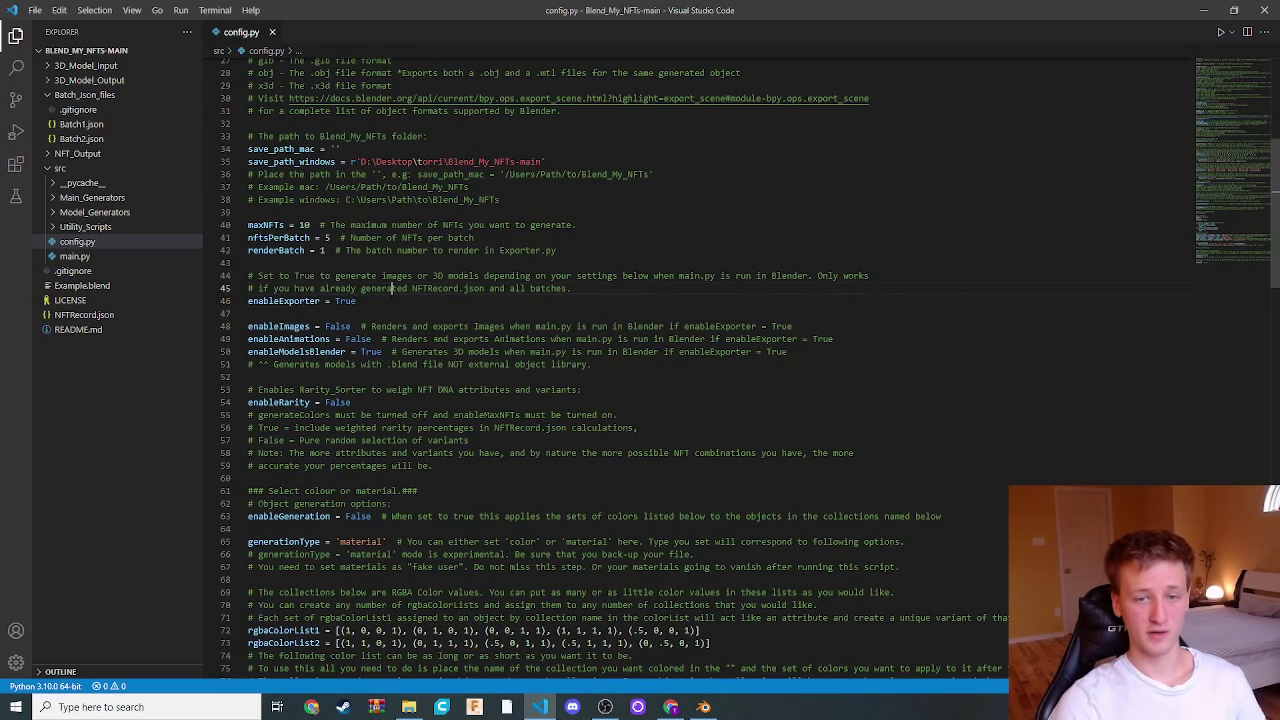
Switch to Blender and run main.py to export the 3D models of the batch
{"action": "left_click", "coordinate": [1205, 9]}
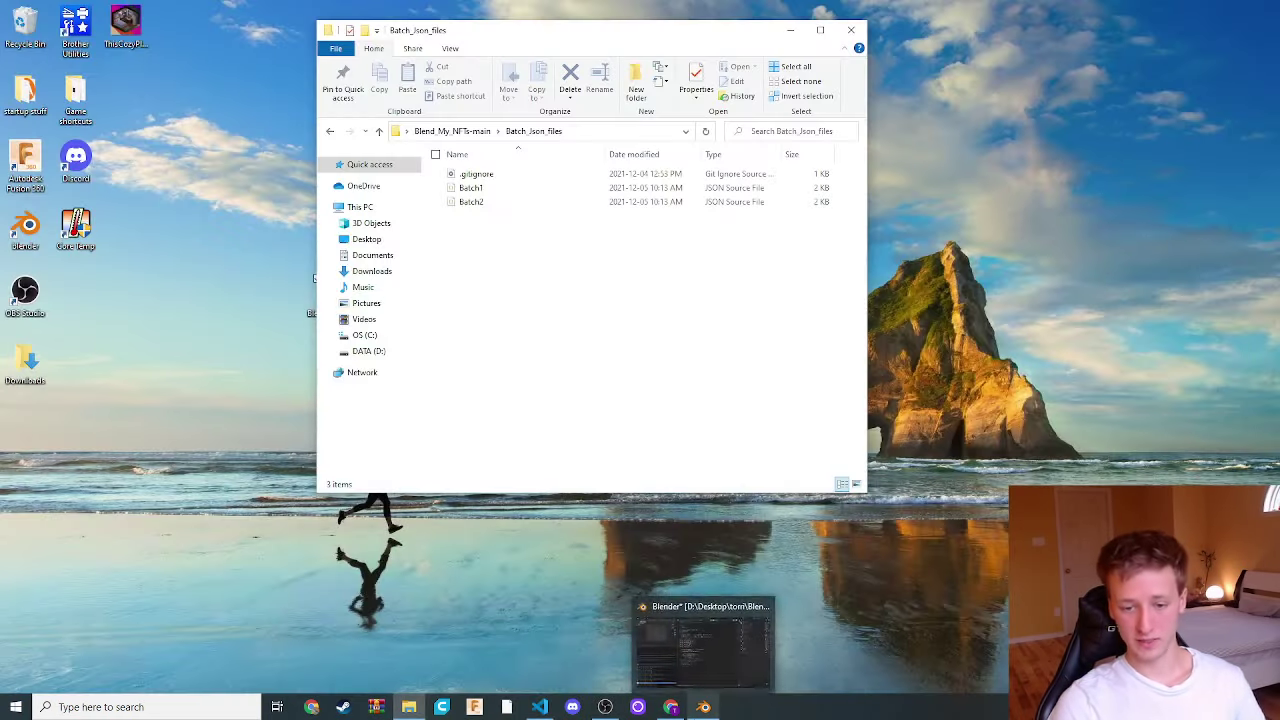
{"action": "left_click", "coordinate": [704, 707]}
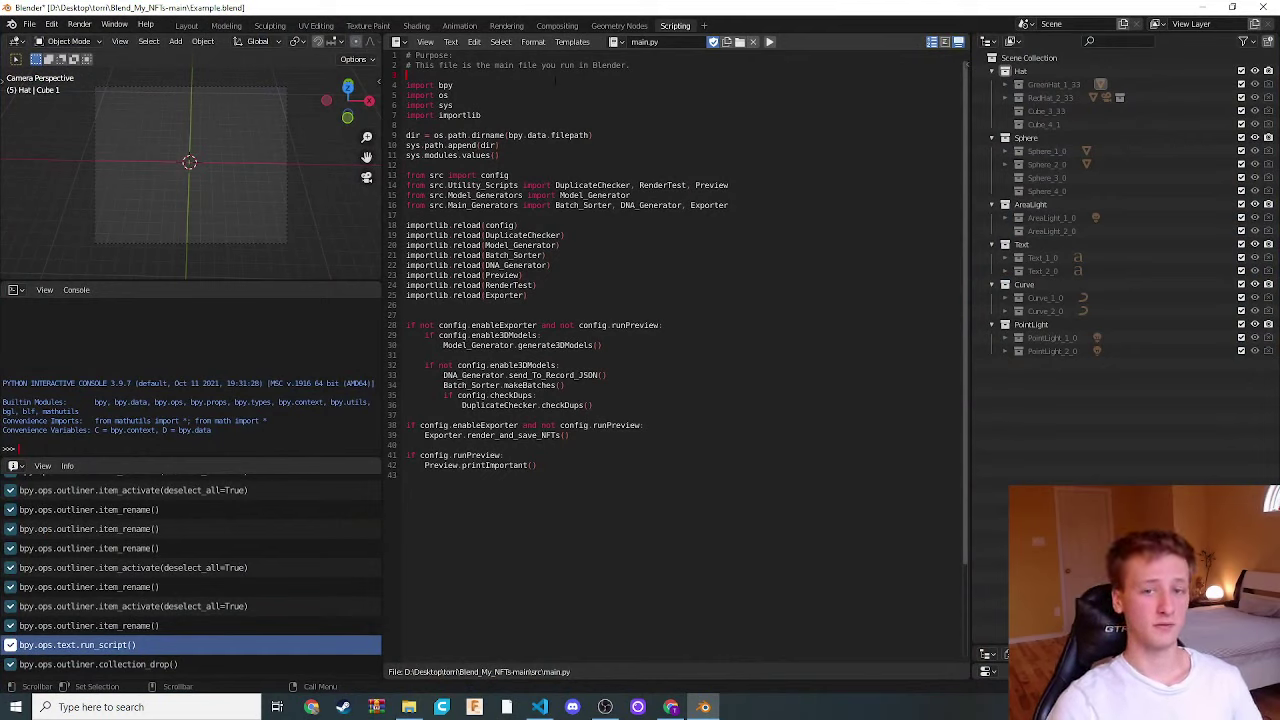
{"action": "left_click", "coordinate": [771, 42]}
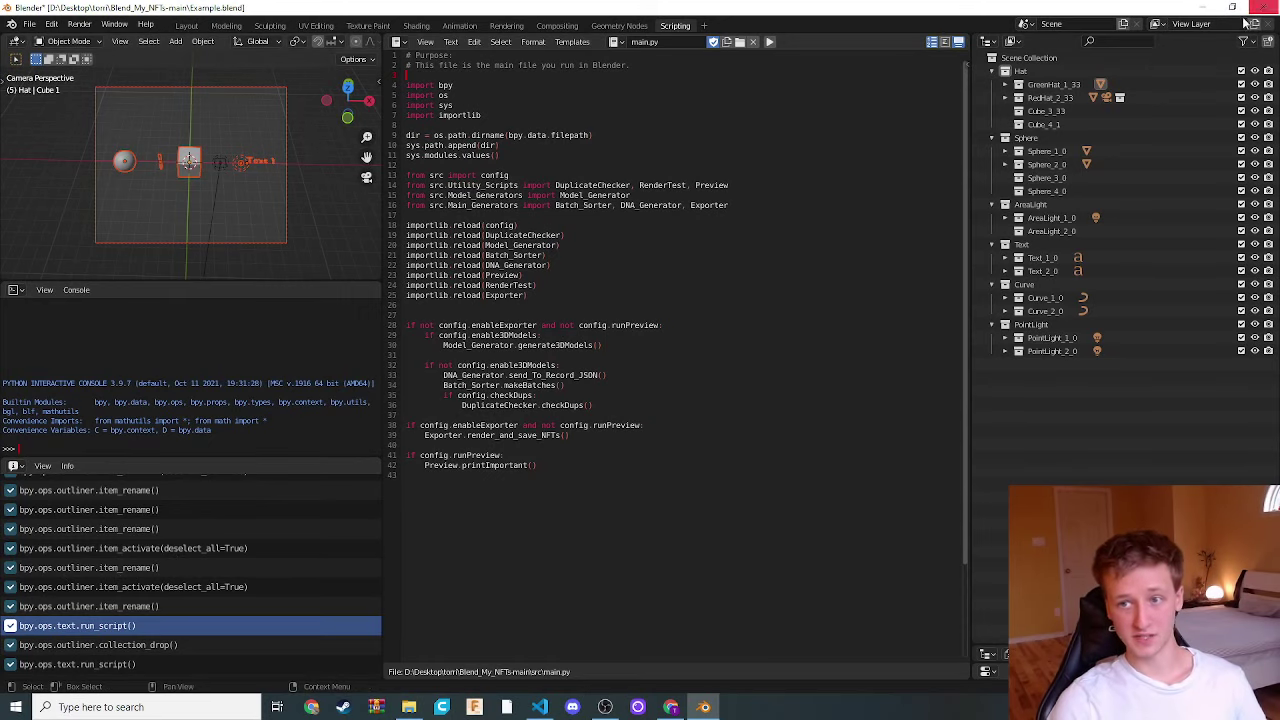
Switch to File Explorer and check the exported files in the Models folder of NFT_Output's Batch1
{"action": "left_click", "coordinate": [1206, 11]}
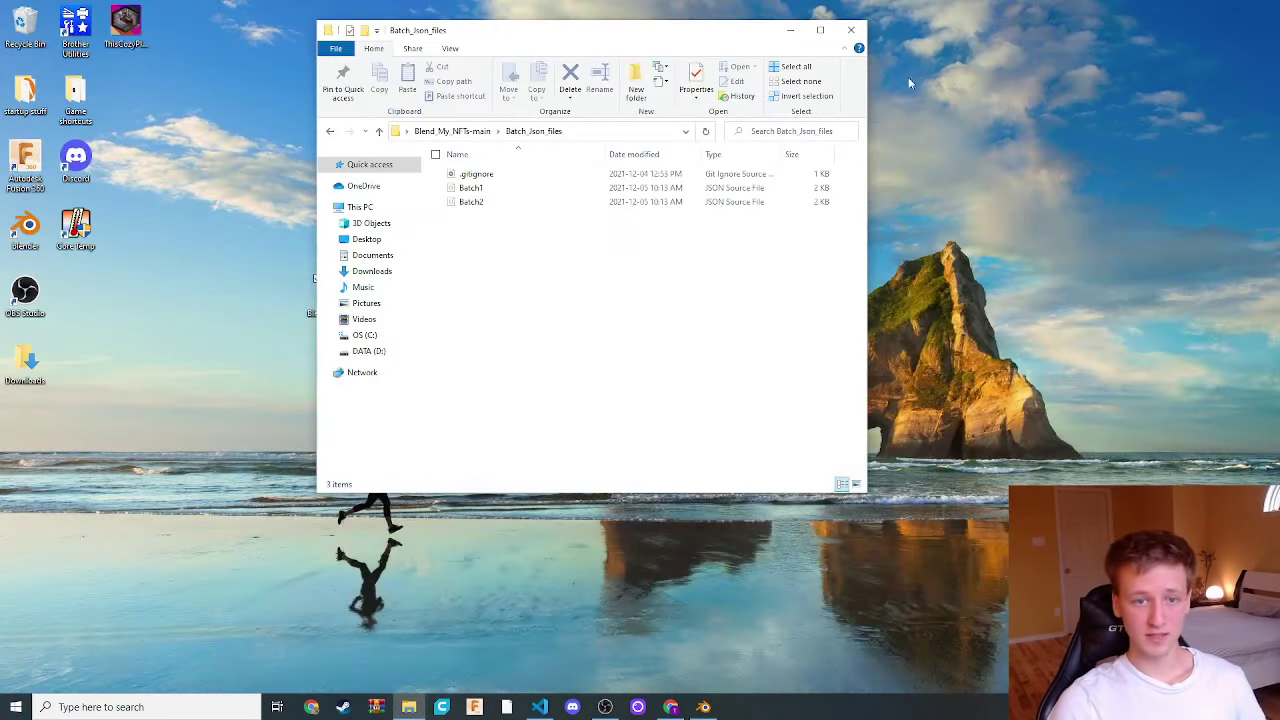
{"action": "left_click", "coordinate": [380, 133]}
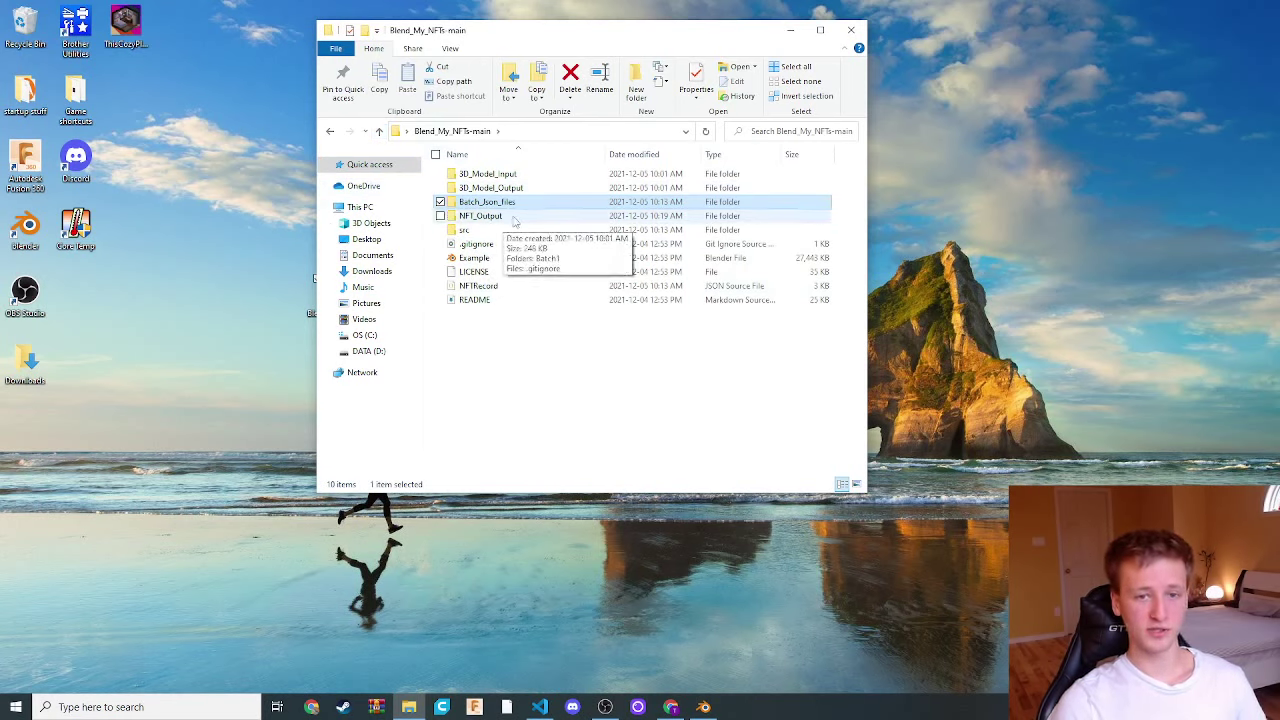
{"action": "double_click", "coordinate": [502, 218]}
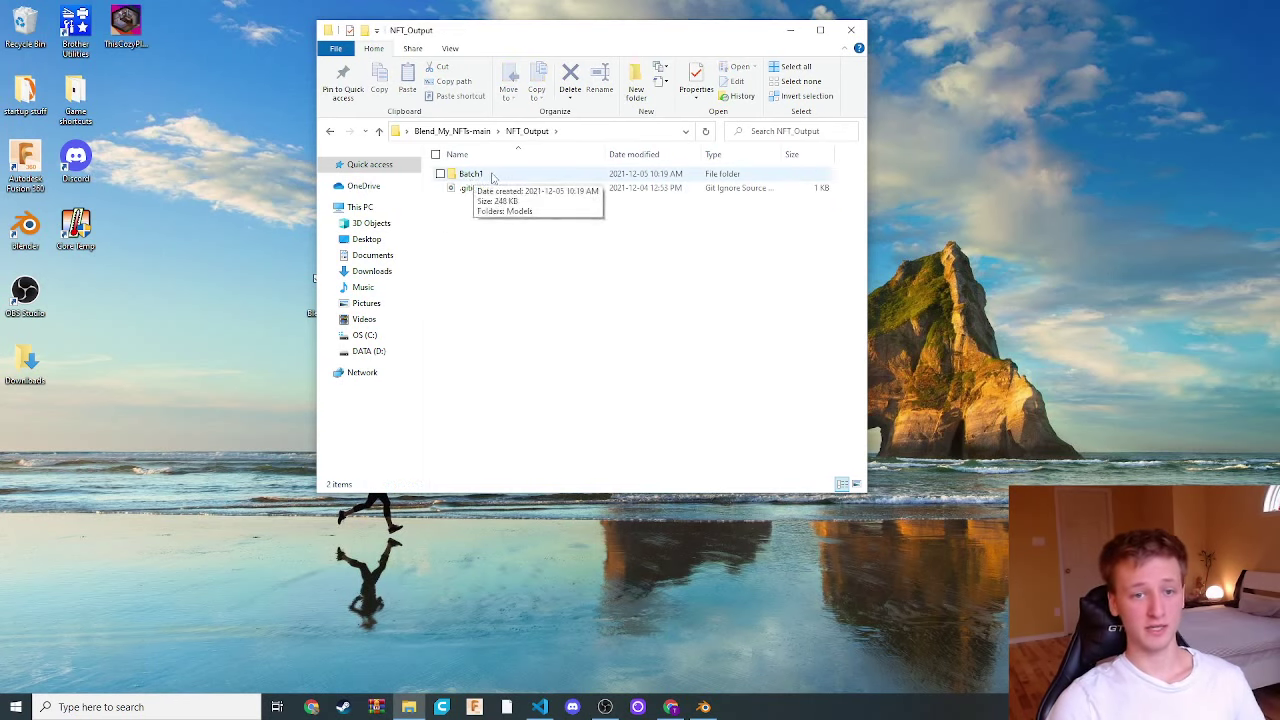
{"action": "double_click", "coordinate": [491, 177]}
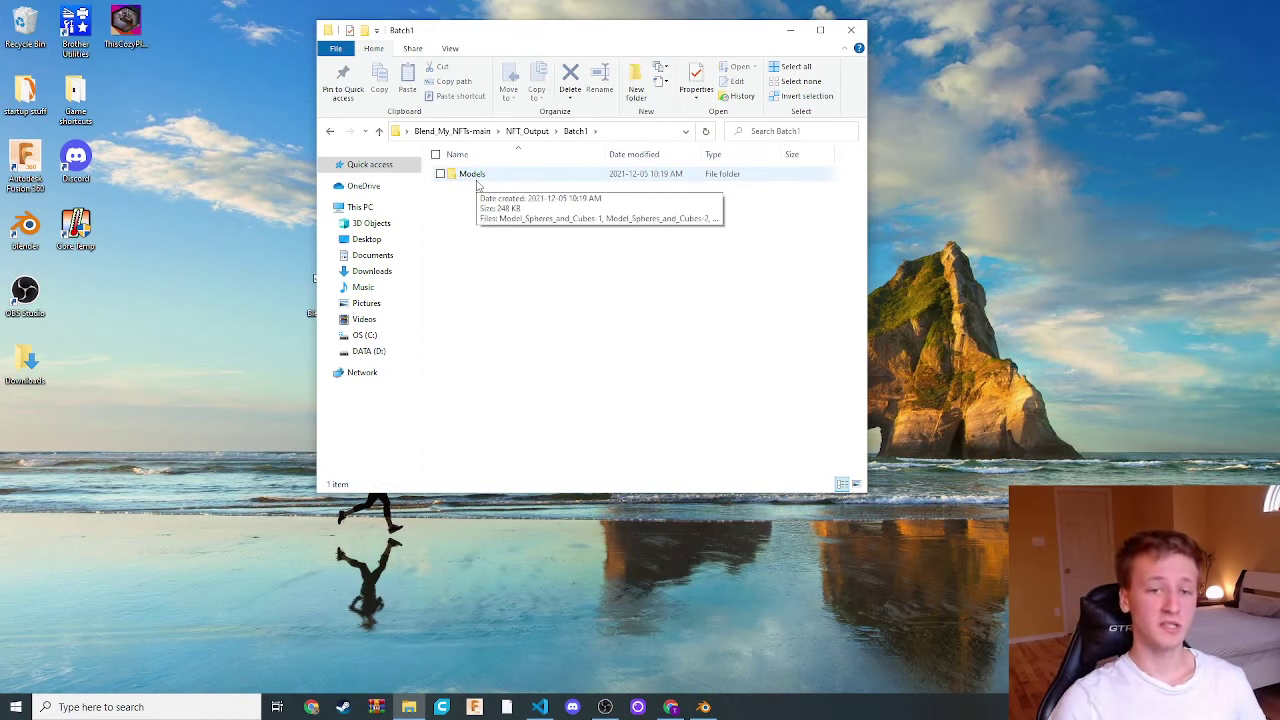
{"action": "double_click", "coordinate": [478, 180]}
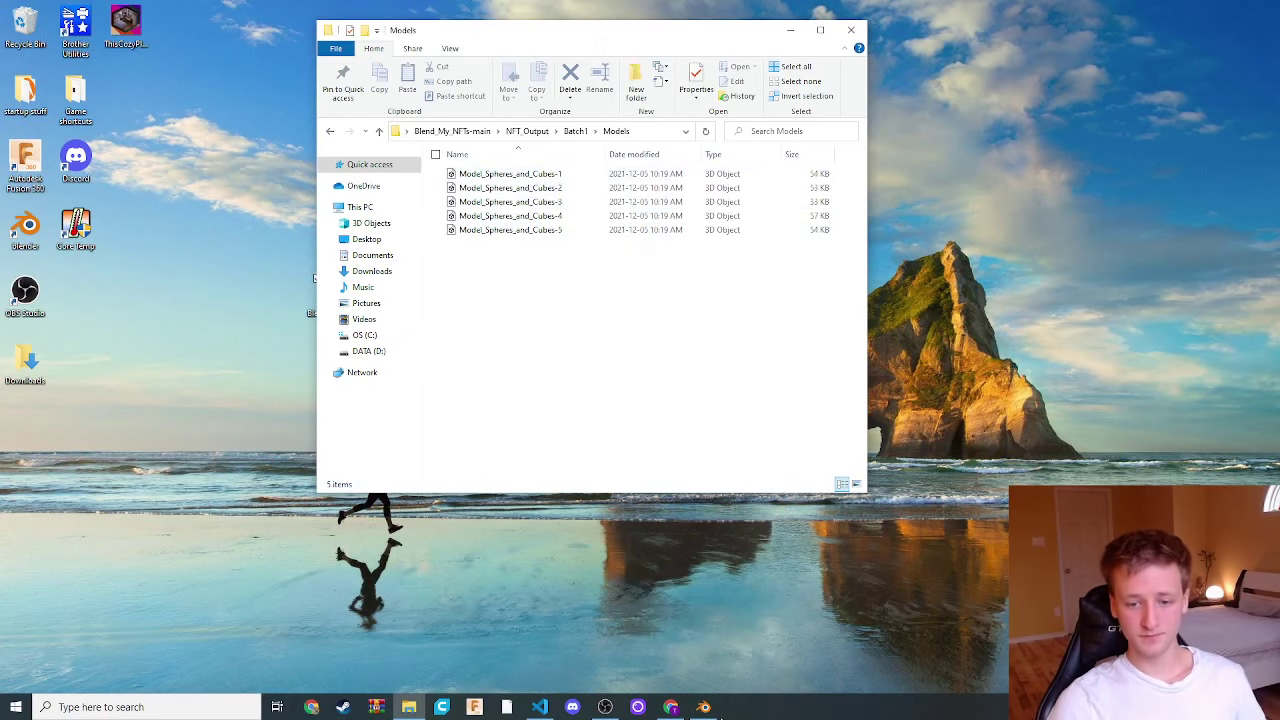
Switch to Blender and create a new General file, saving the changes to Example.blend
{"action": "left_click", "coordinate": [704, 707]}
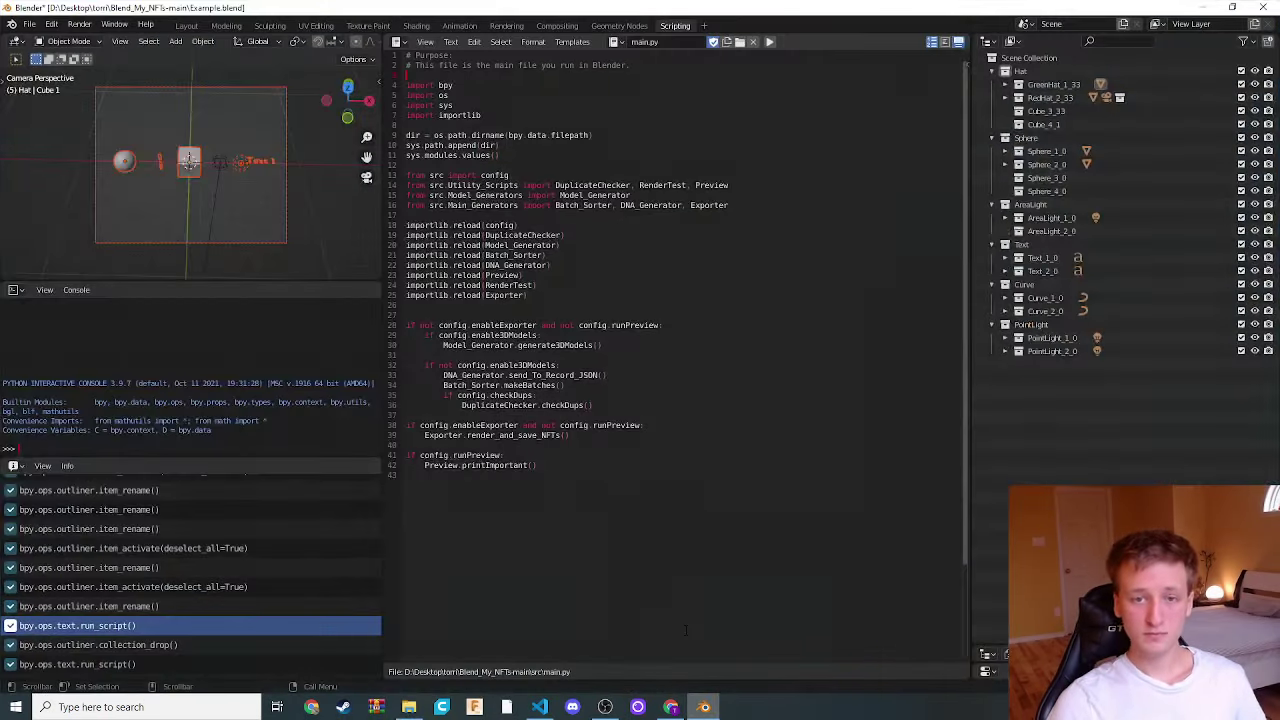
{"action": "left_click", "coordinate": [24, 30]}
{"action": "mouse_move", "coordinate": [50, 43]}
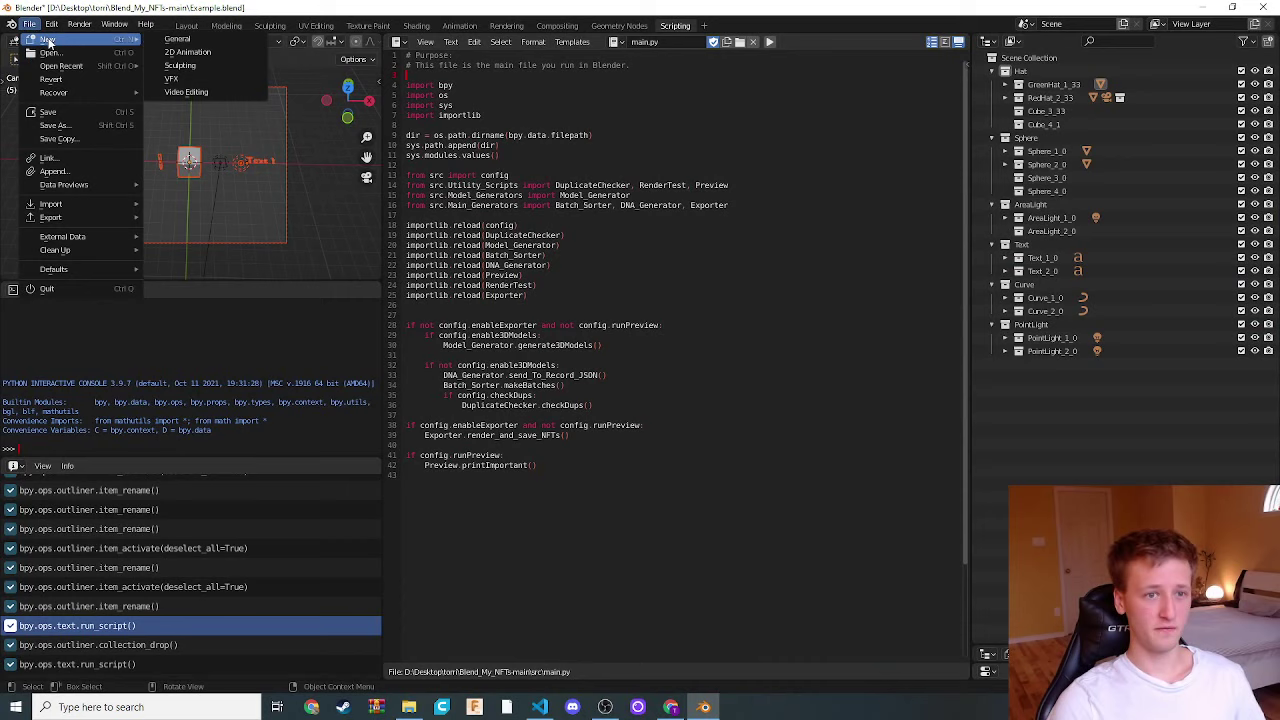
{"action": "left_click", "coordinate": [180, 43]}
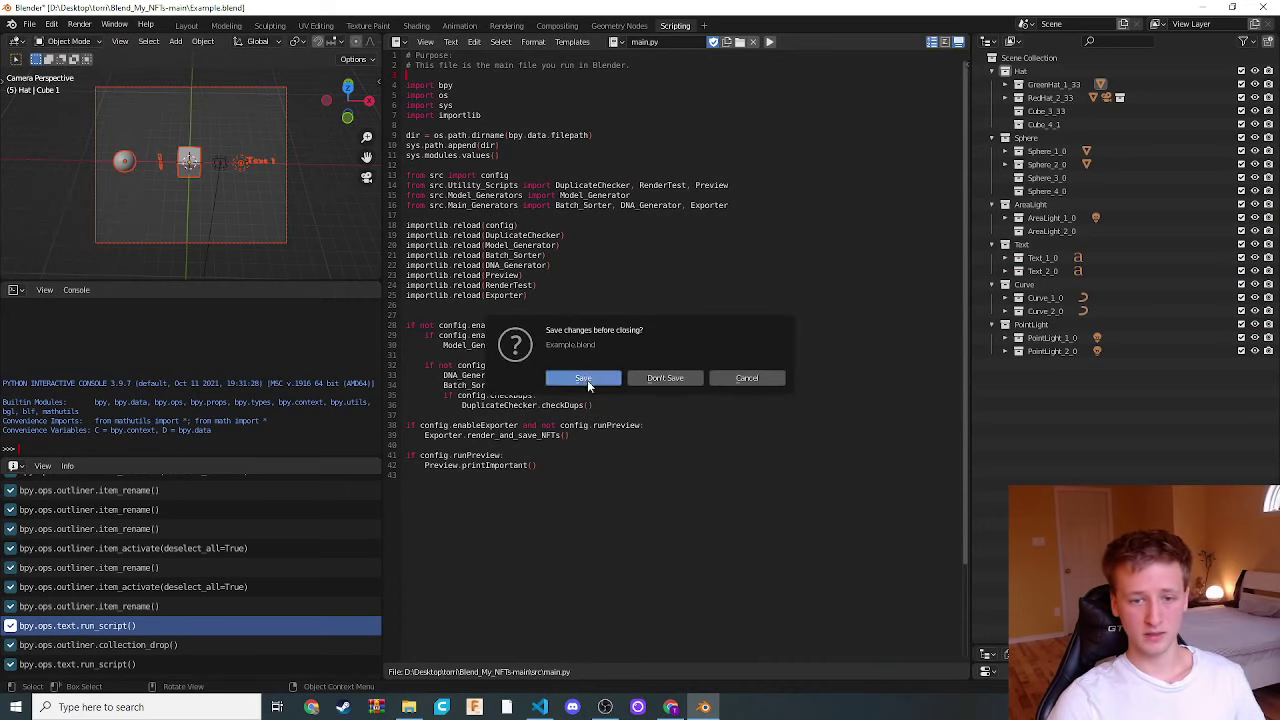
{"action": "left_click", "coordinate": [587, 380]}
Delete the default camera, cube and light from the new scene
{"action": "left_click_drag", "start_coordinate": [143, 246], "coordinate": [878, 514]}
{"action": "key", "text": "x"}
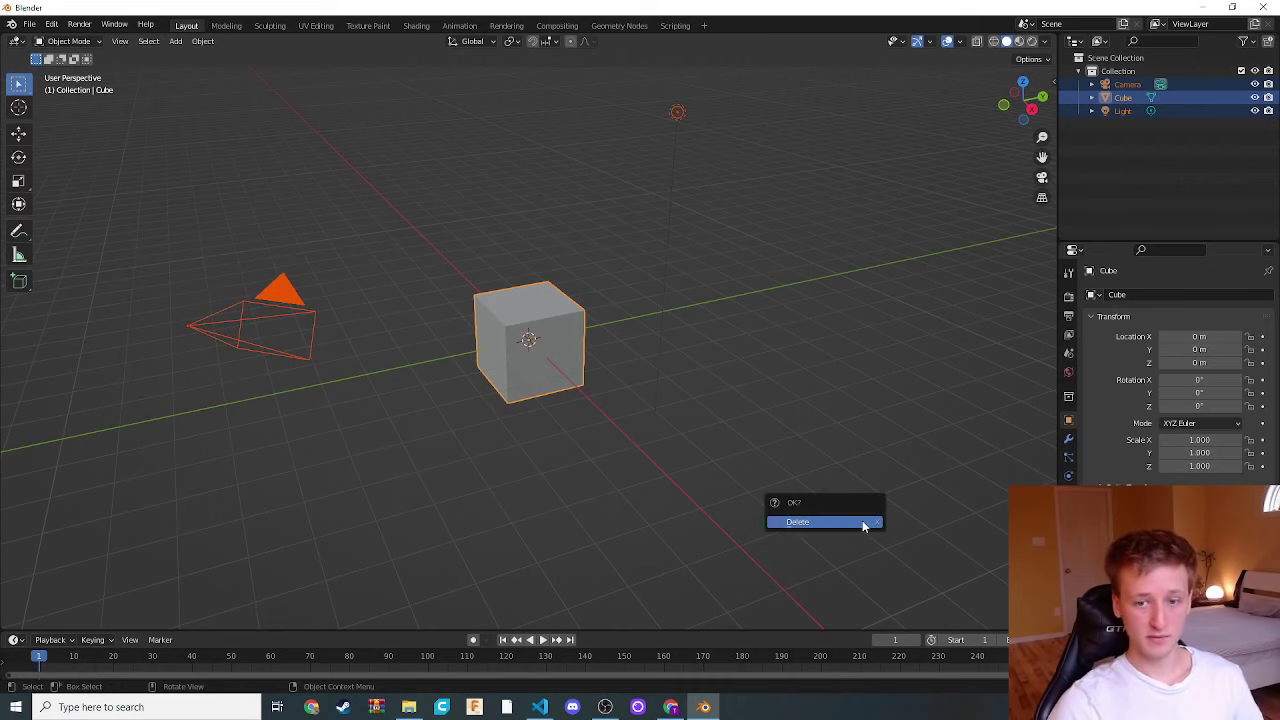
{"action": "left_click", "coordinate": [864, 524]}
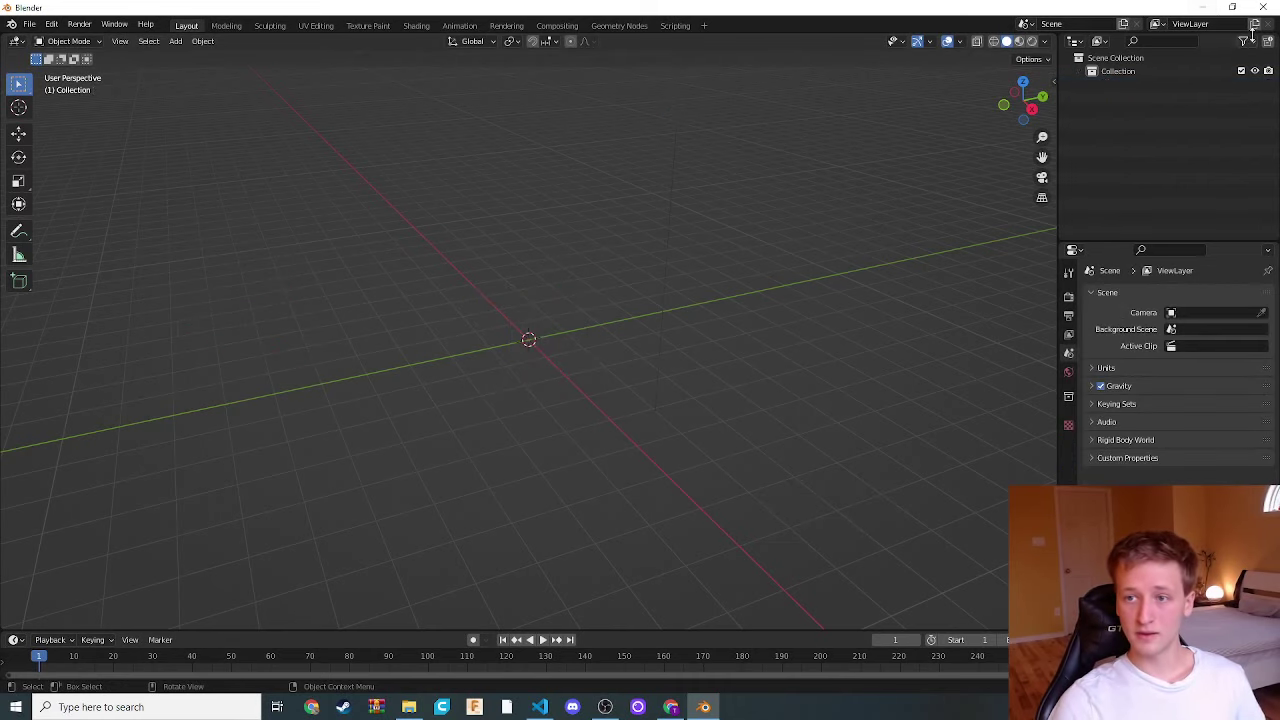
{"action": "left_click", "coordinate": [1232, 7]}
{"action": "left_click_drag", "start_coordinate": [459, 33], "coordinate": [202, 67]}
{"action": "left_click", "coordinate": [1076, 62]}
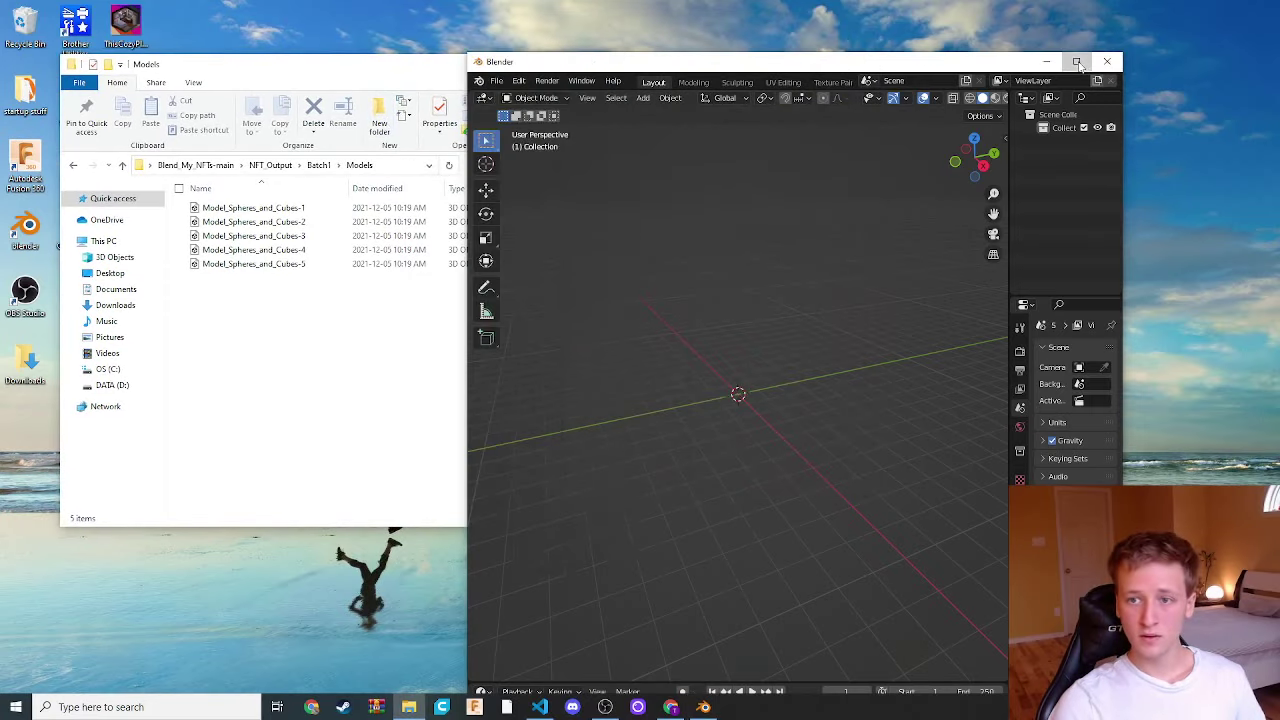
Import Model_Spheres_and_Cubes-2.glb as glTF 2.0 from the Models folder in Blend_My_NFTs-main's NFT_Output Batch1
{"action": "left_click", "coordinate": [31, 28]}
{"action": "mouse_move", "coordinate": [94, 186]}
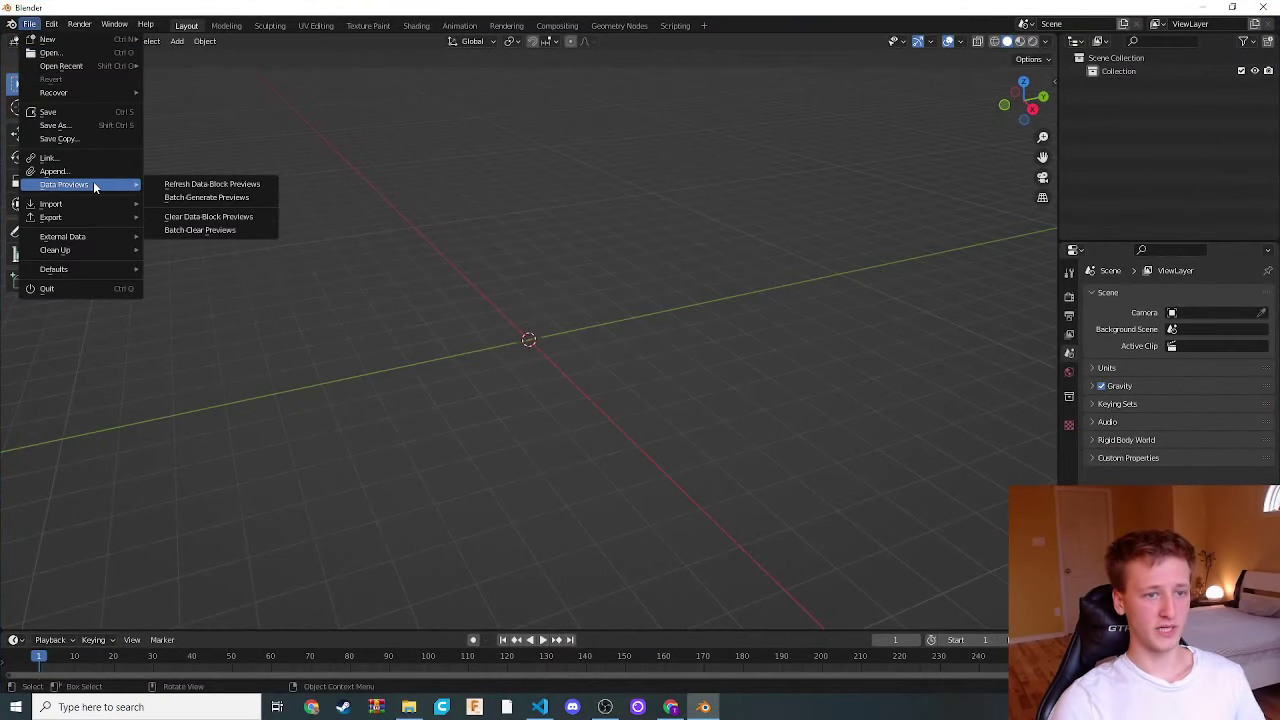
{"action": "mouse_move", "coordinate": [73, 206]}
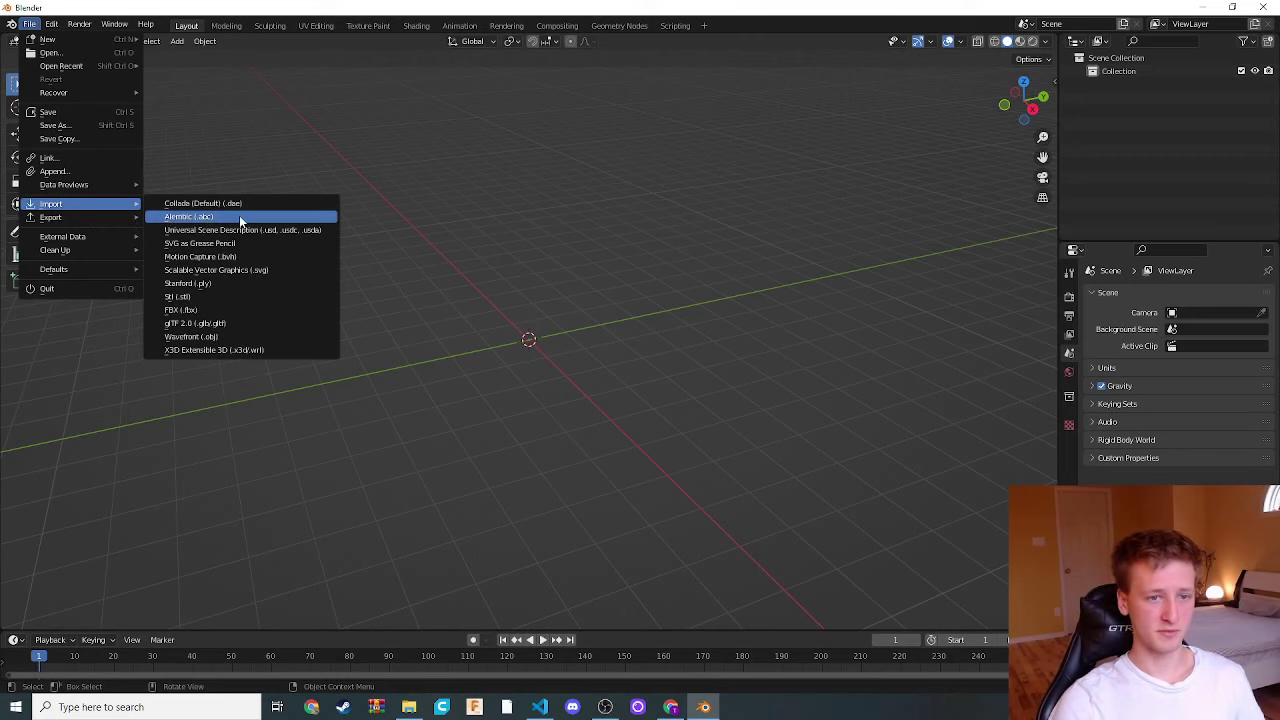
{"action": "left_click", "coordinate": [209, 325]}
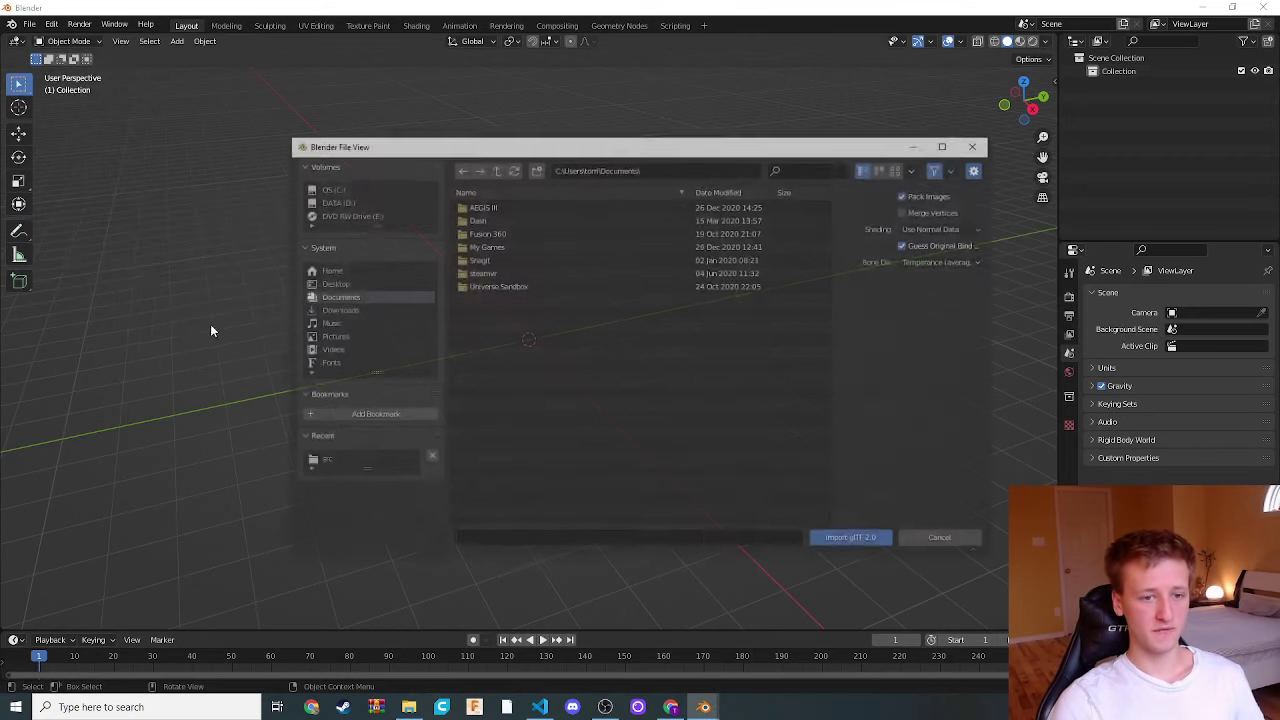
{"action": "left_click", "coordinate": [331, 284]}
{"action": "left_click", "coordinate": [550, 206]}
{"action": "double_click", "coordinate": [548, 206]}
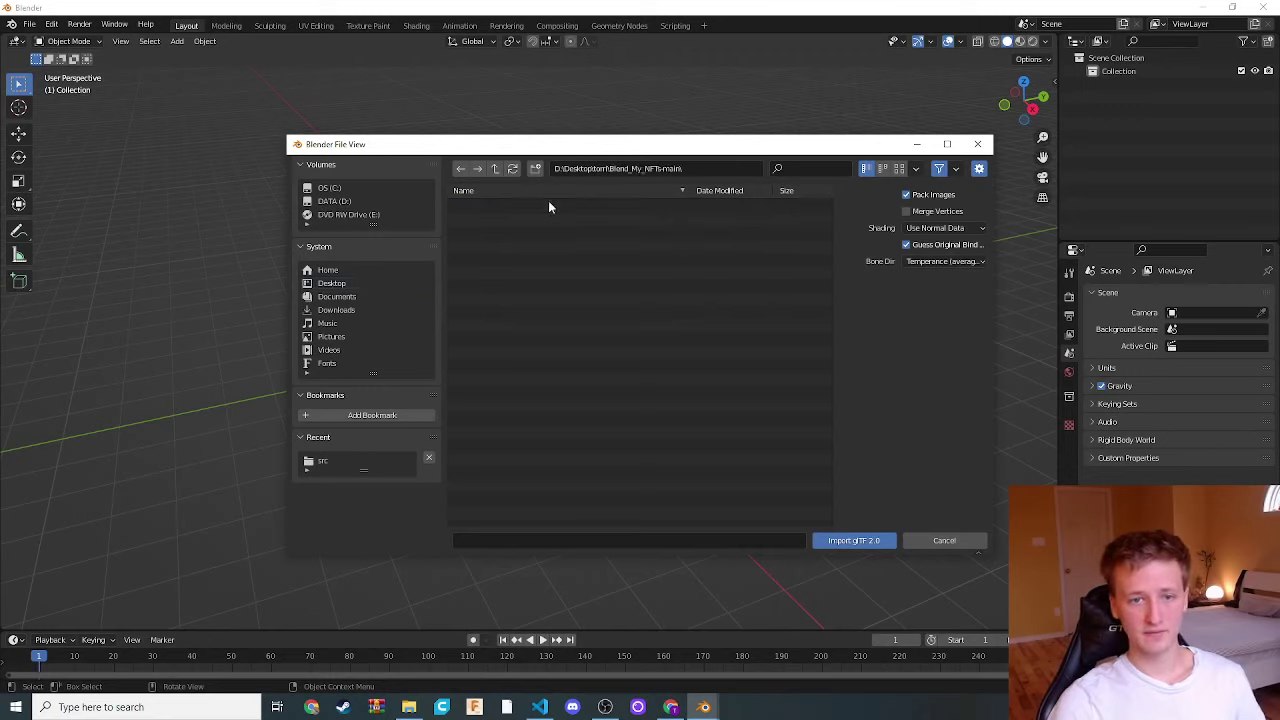
{"action": "double_click", "coordinate": [506, 250]}
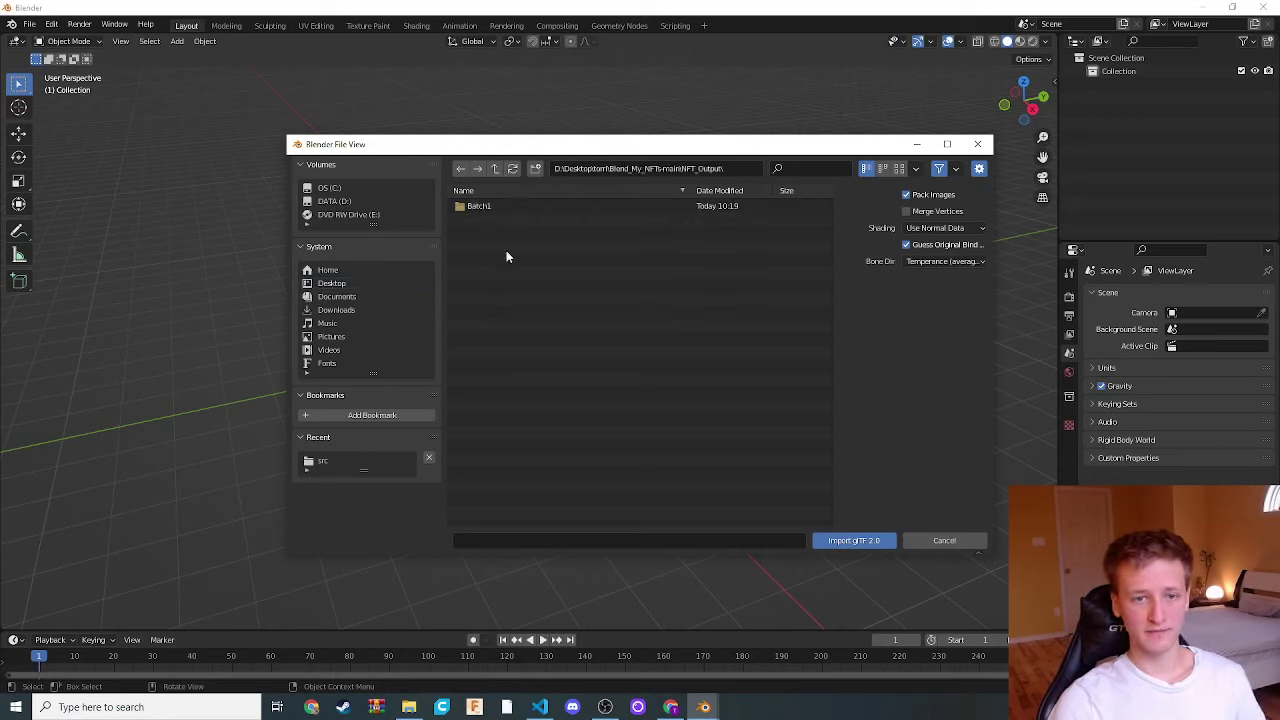
{"action": "double_click", "coordinate": [492, 204]}
{"action": "left_click", "coordinate": [492, 206]}
{"action": "double_click", "coordinate": [492, 206]}
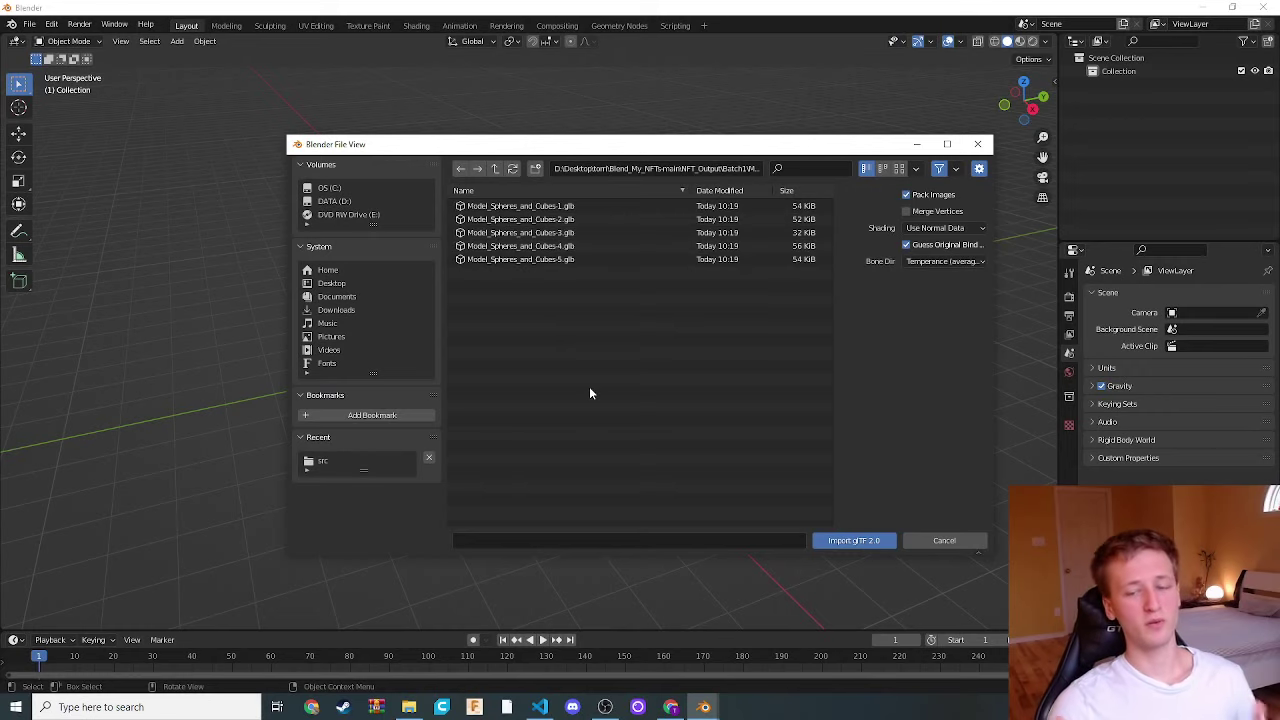
{"action": "double_click", "coordinate": [587, 220]}
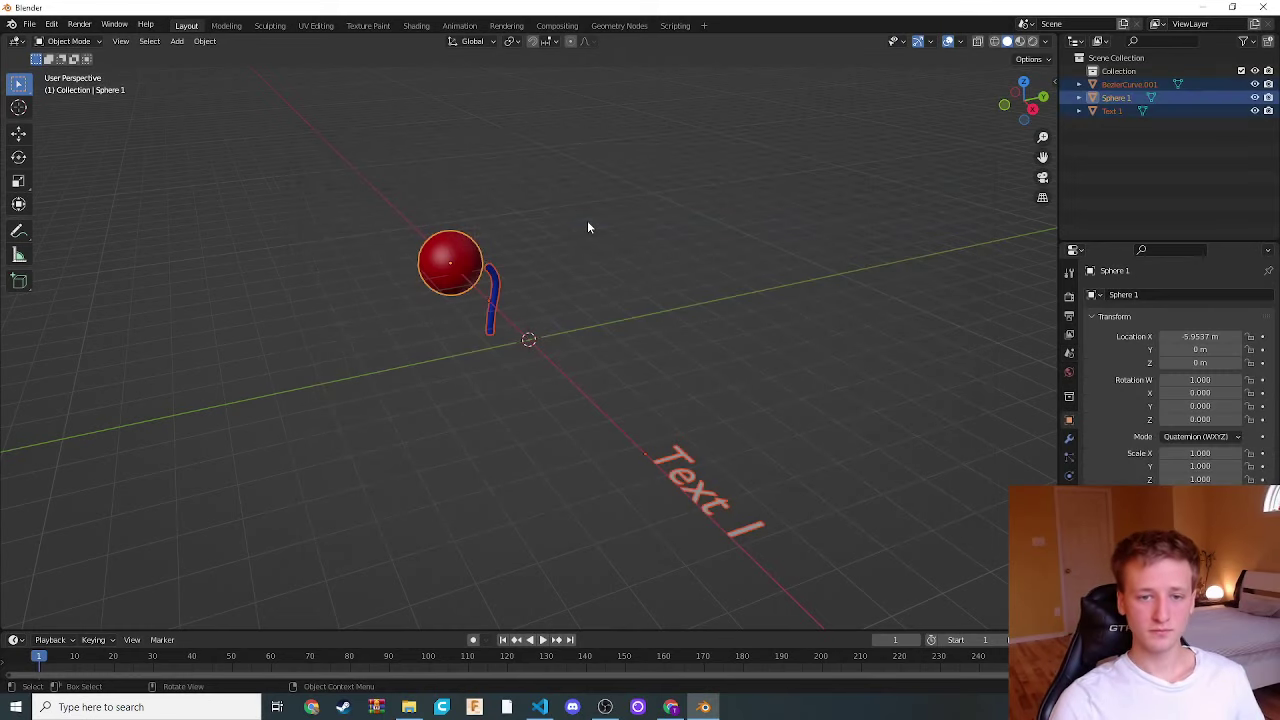
Examine the imported sphere, curve and text from the front and box-select them all
{"action": "left_click_drag", "start_coordinate": [1022, 100], "coordinate": [990, 104]}
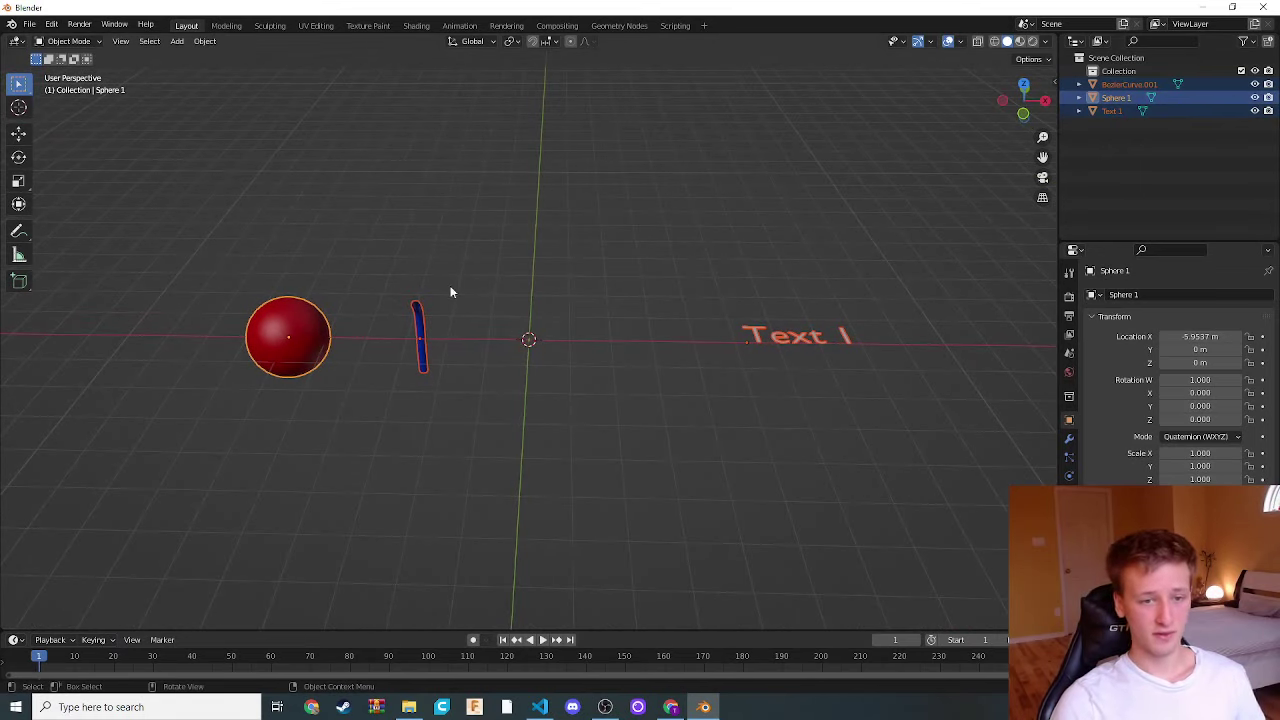
{"action": "left_click_drag", "start_coordinate": [196, 249], "coordinate": [948, 448]}
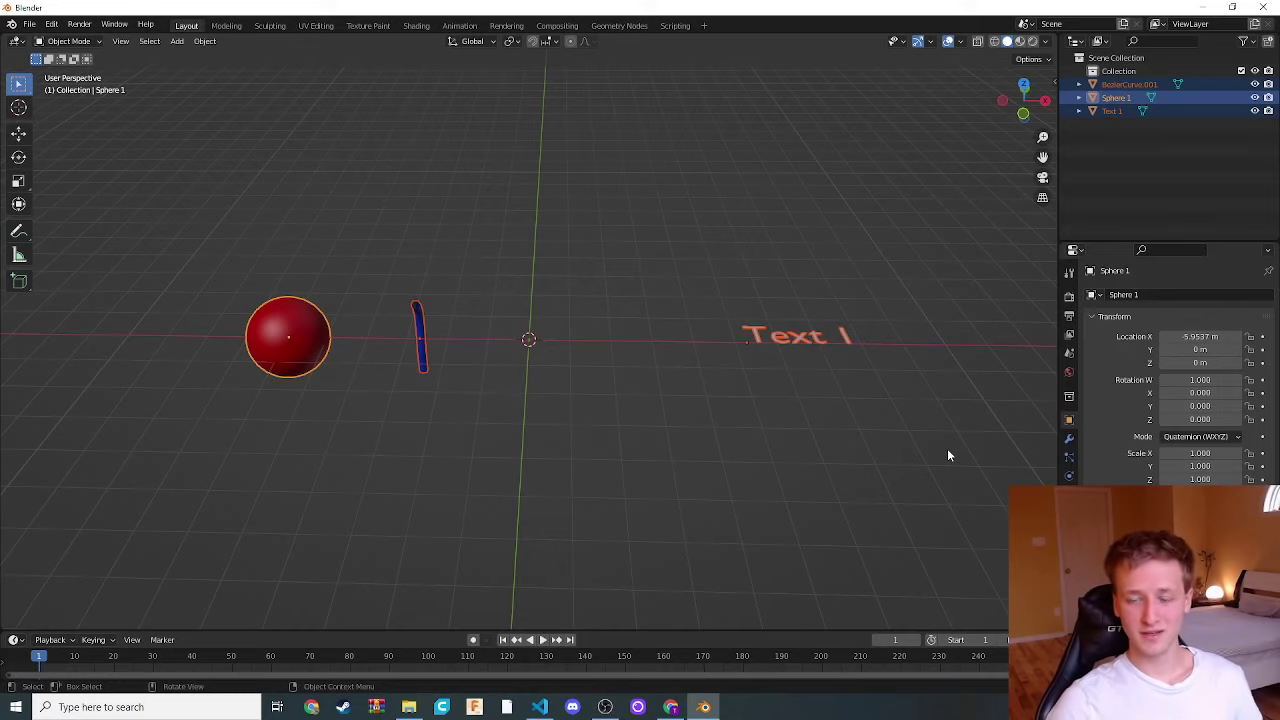
{"action": "left_click_drag", "start_coordinate": [60, 209], "coordinate": [1056, 487]}
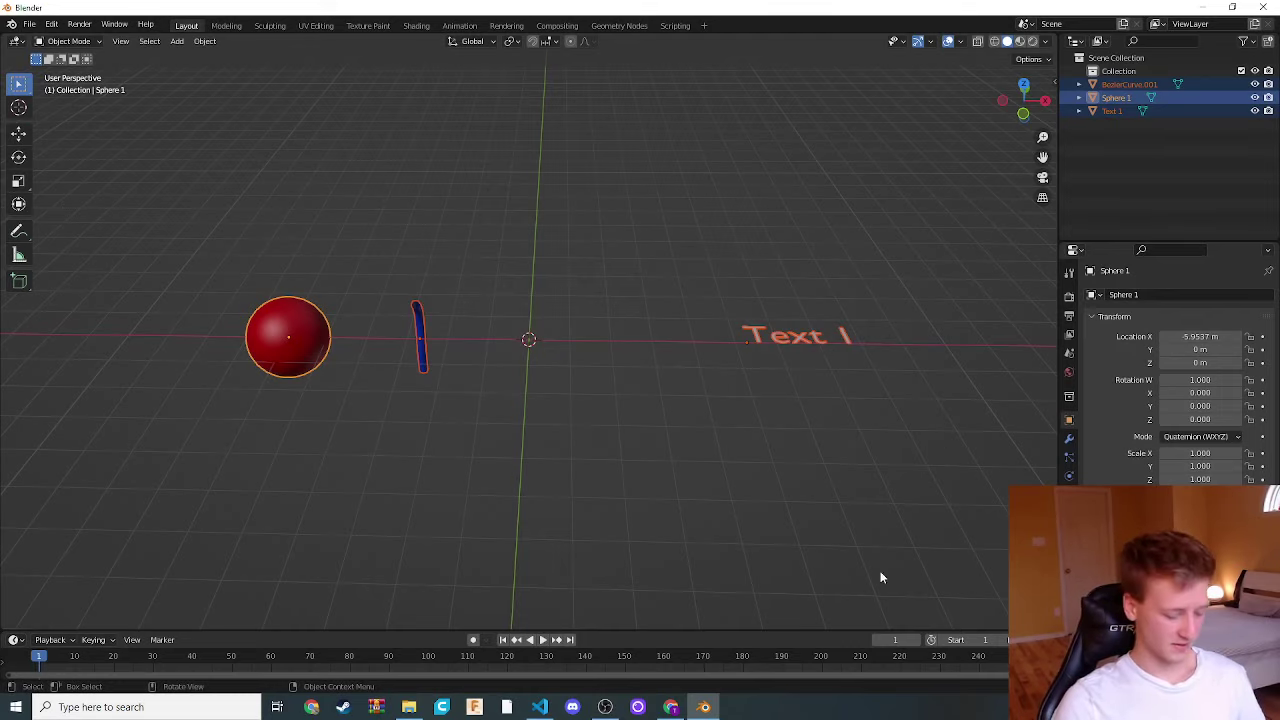
Delete the imported sphere, curve and text, and import another exported batch model as glTF 2.0
{"action": "key", "text": "x"}
{"action": "left_click", "coordinate": [757, 572]}
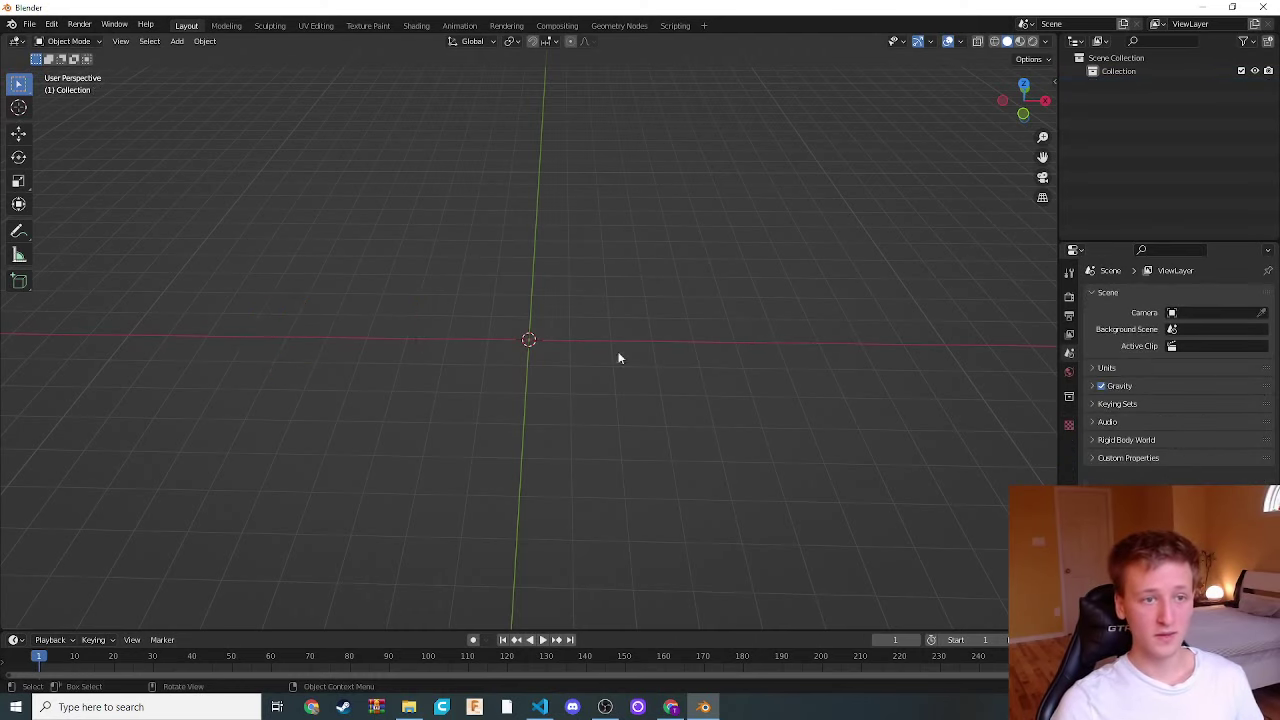
{"action": "left_click", "coordinate": [30, 23]}
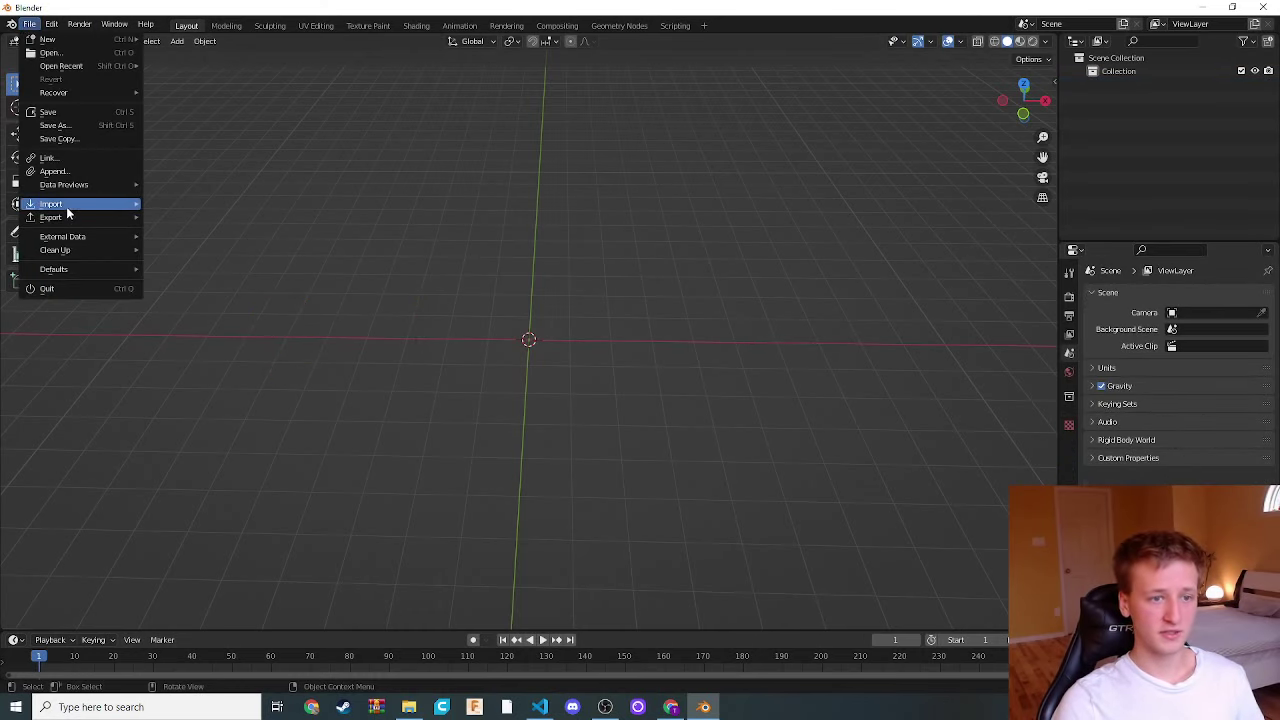
{"action": "mouse_move", "coordinate": [66, 205]}
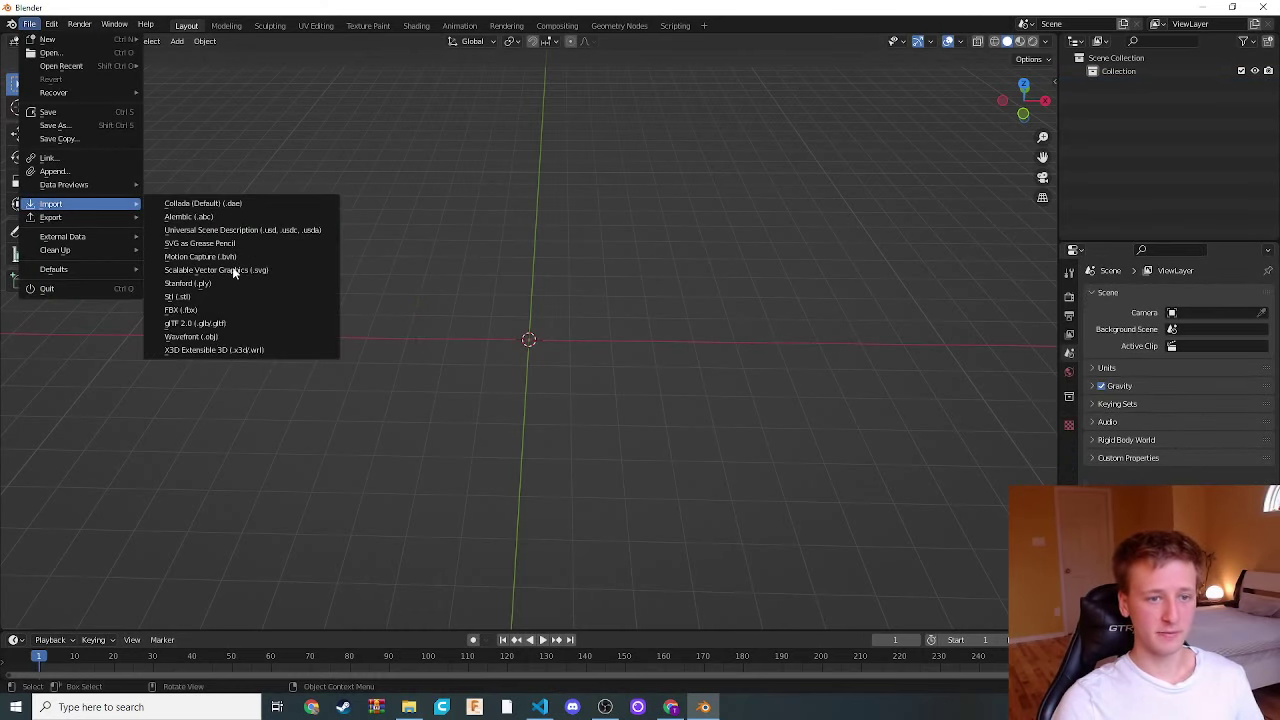
{"action": "left_click", "coordinate": [225, 323]}
{"action": "double_click", "coordinate": [566, 258]}
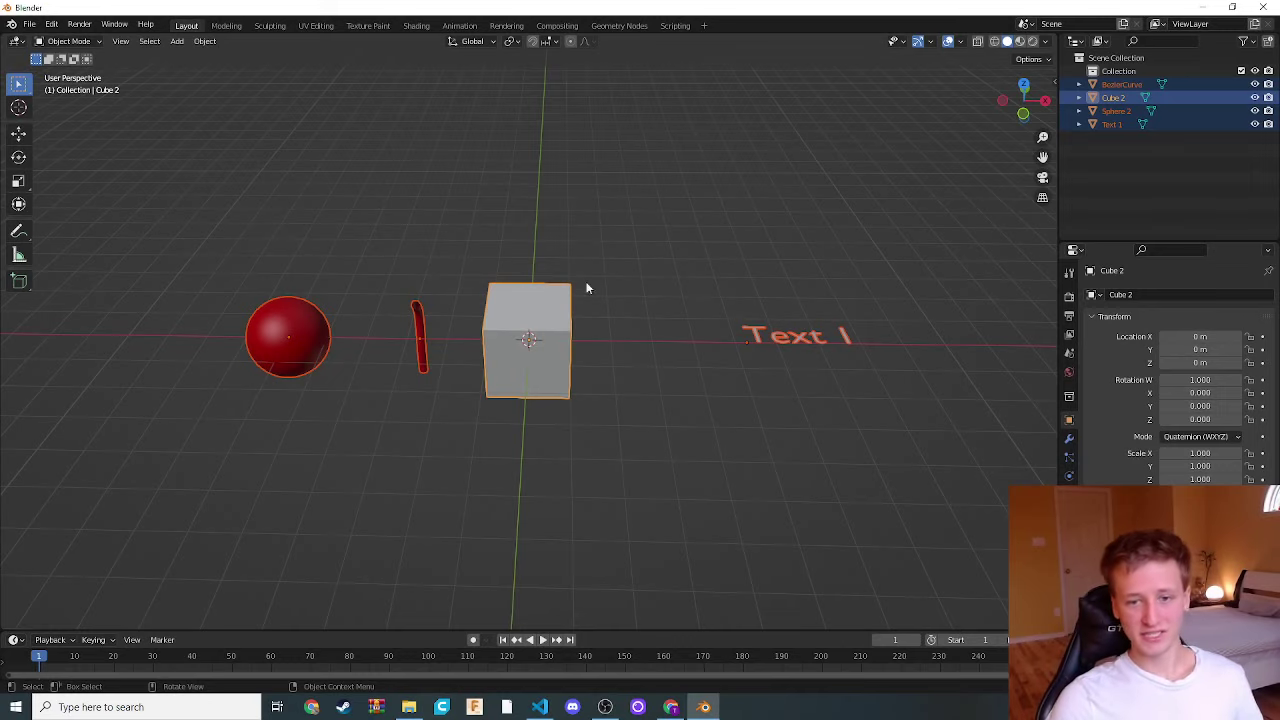
{"action": "left_click_drag", "start_coordinate": [1024, 100], "coordinate": [840, 108]}
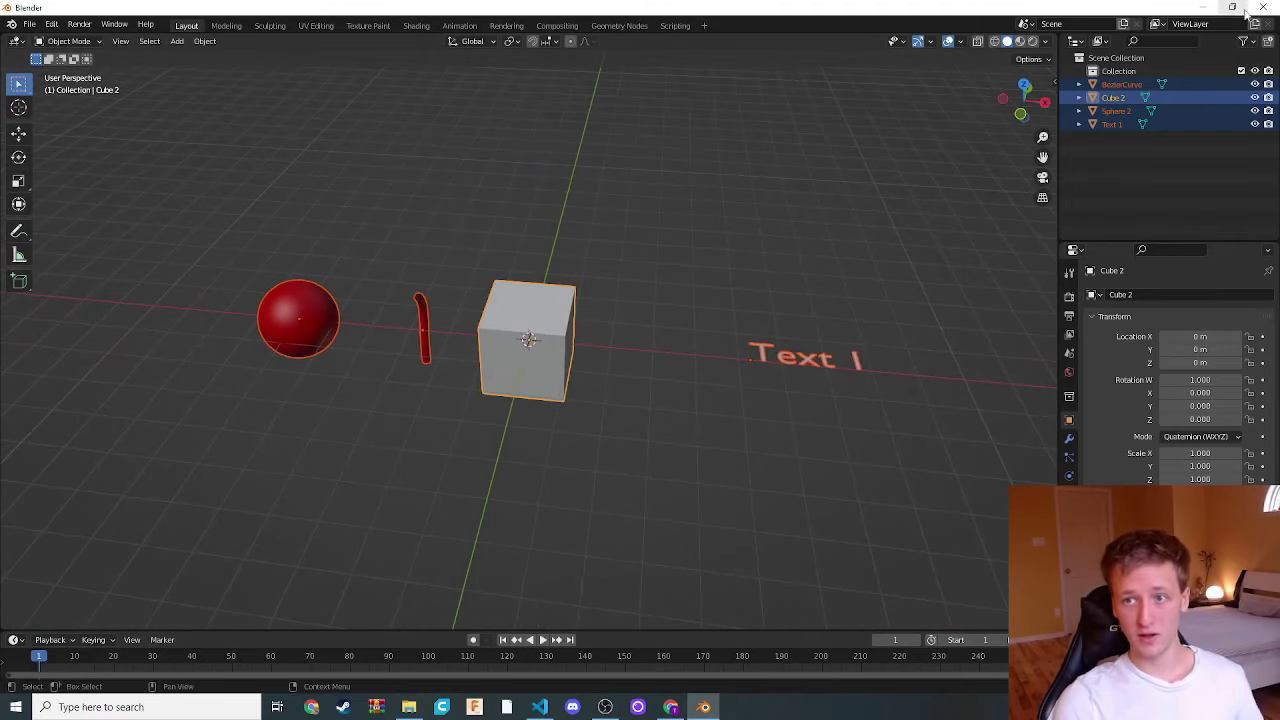
Close the test scene and reopen the Example Blender file from the Blend_My_NFTs-main folder
{"action": "left_click", "coordinate": [1262, 7]}
{"action": "left_click", "coordinate": [658, 376]}
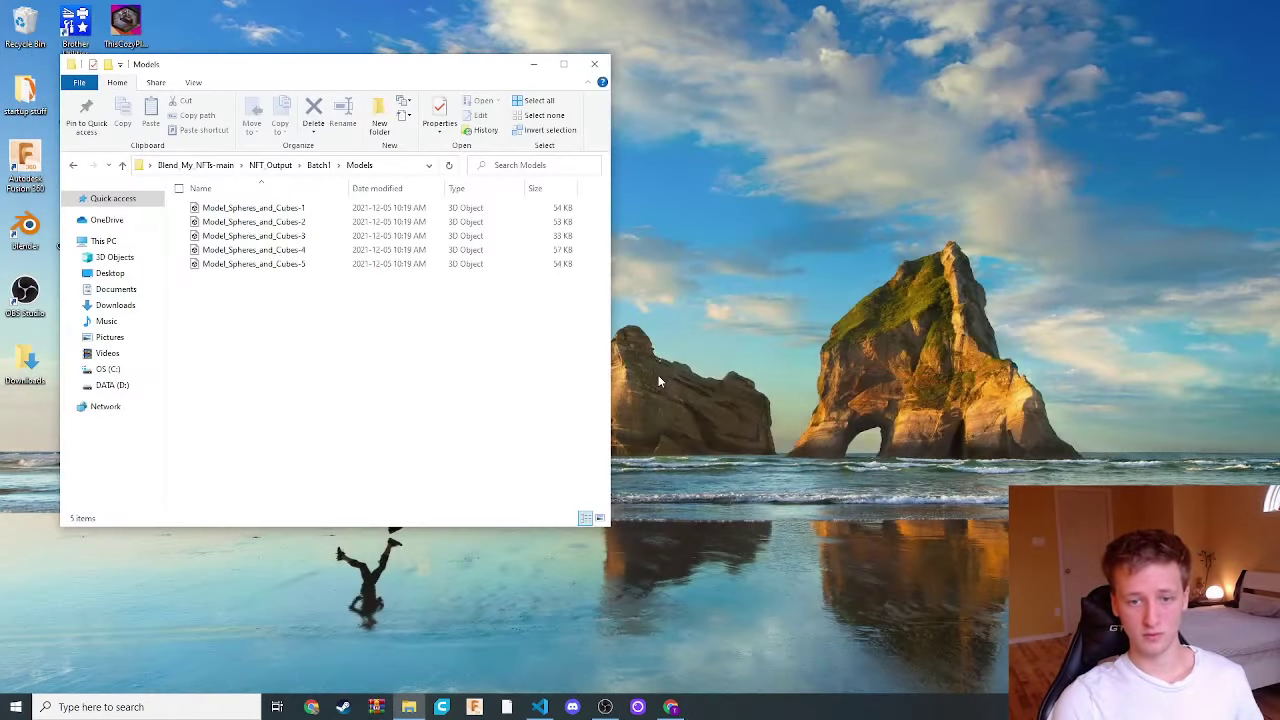
{"action": "left_click", "coordinate": [122, 165]}
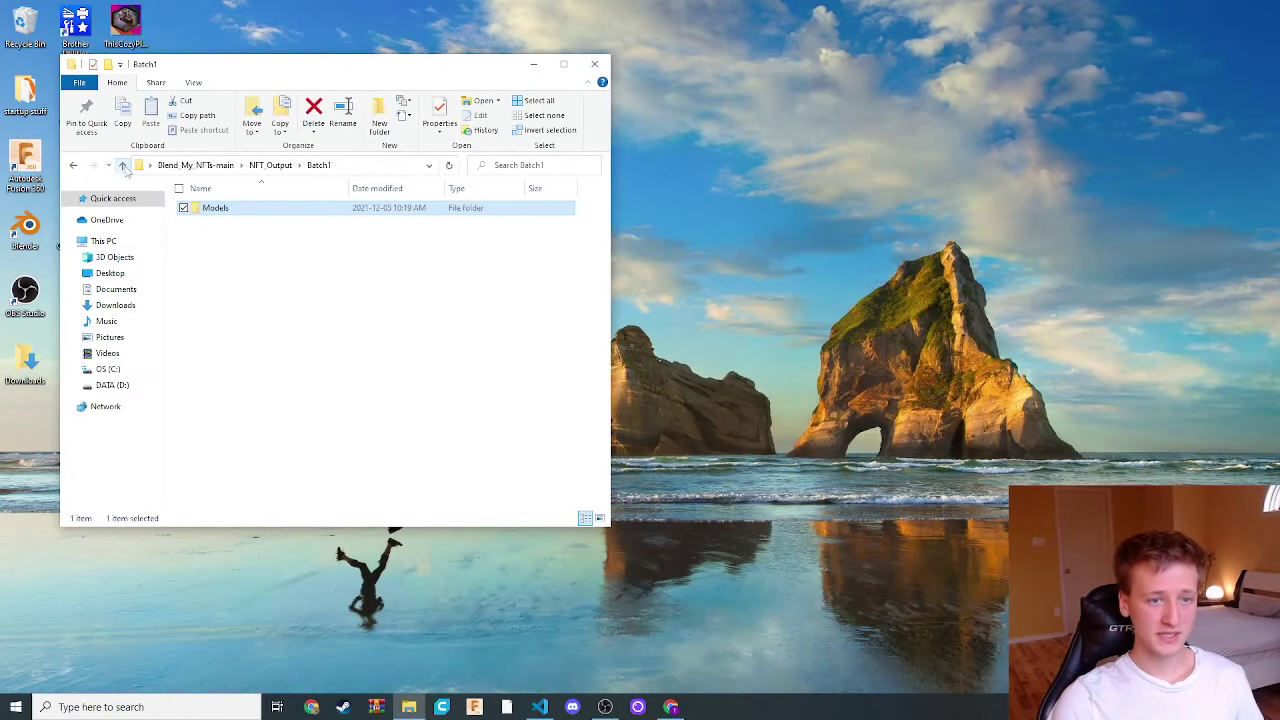
{"action": "left_click", "coordinate": [122, 165]}
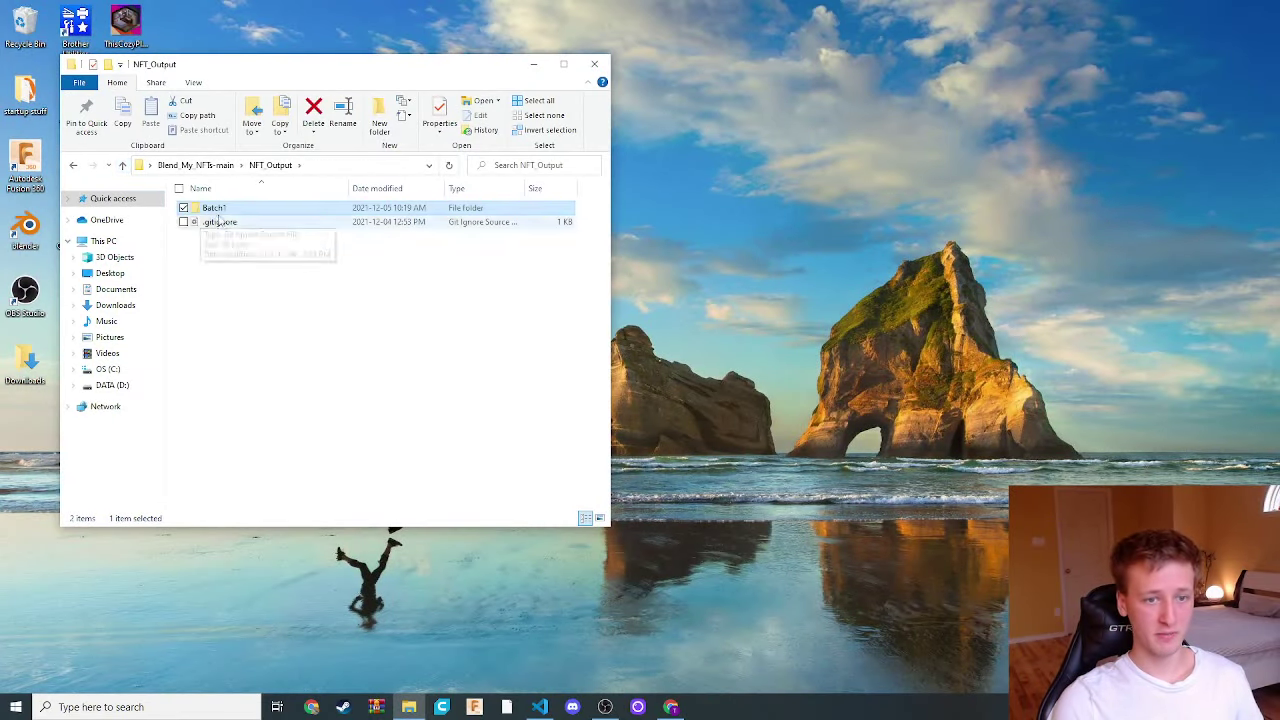
{"action": "left_click", "coordinate": [122, 166]}
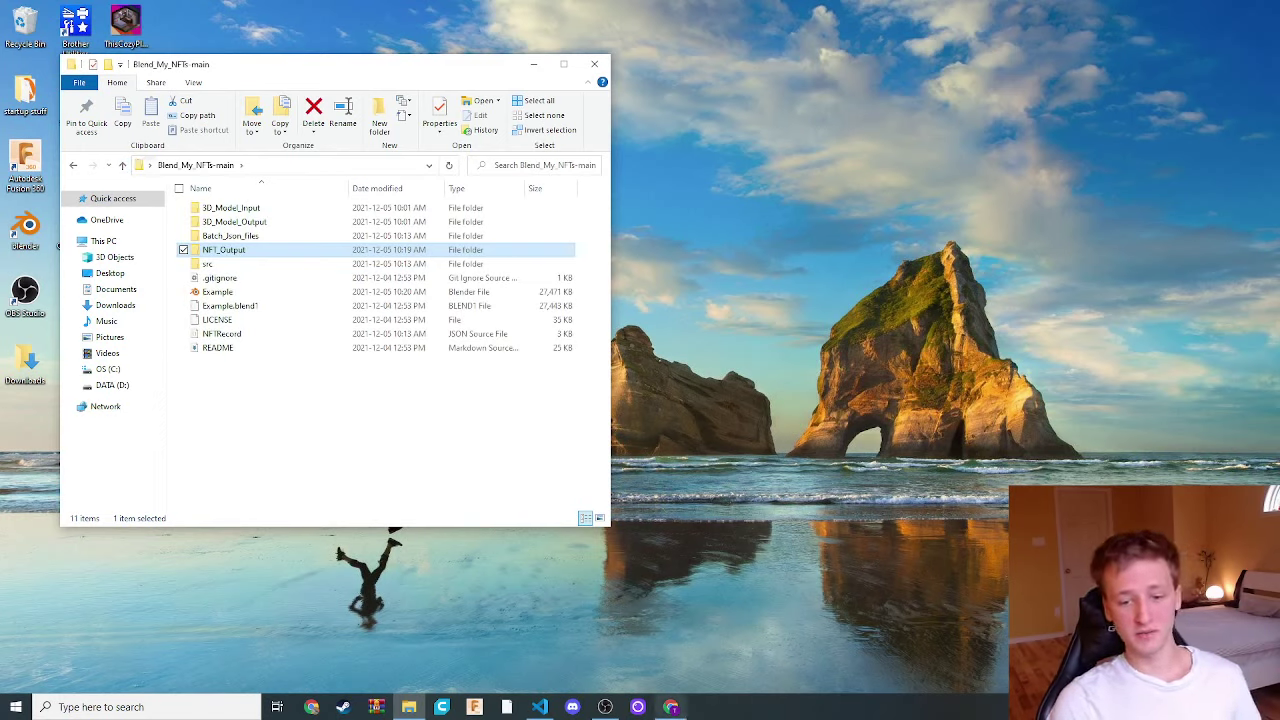
{"action": "double_click", "coordinate": [230, 296]}
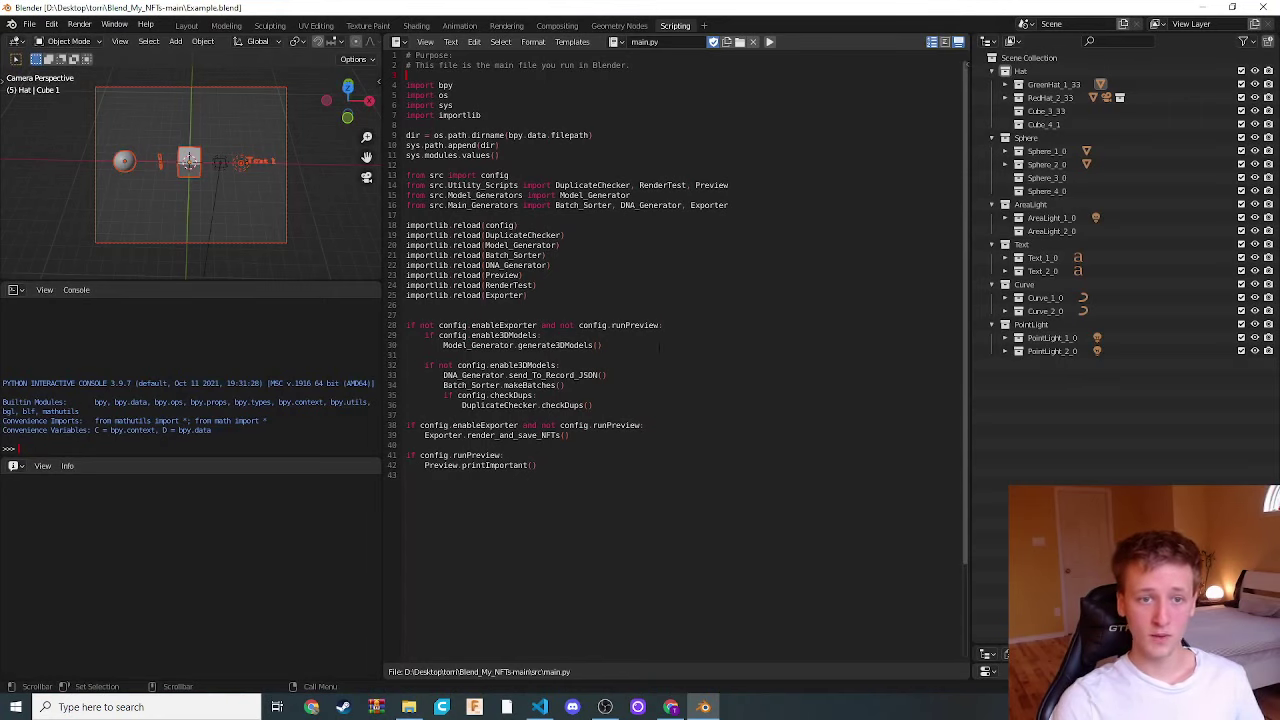
Switch to Visual Studio Code and set renderBatch to 2 in config.py
{"action": "left_click", "coordinate": [1201, 8]}
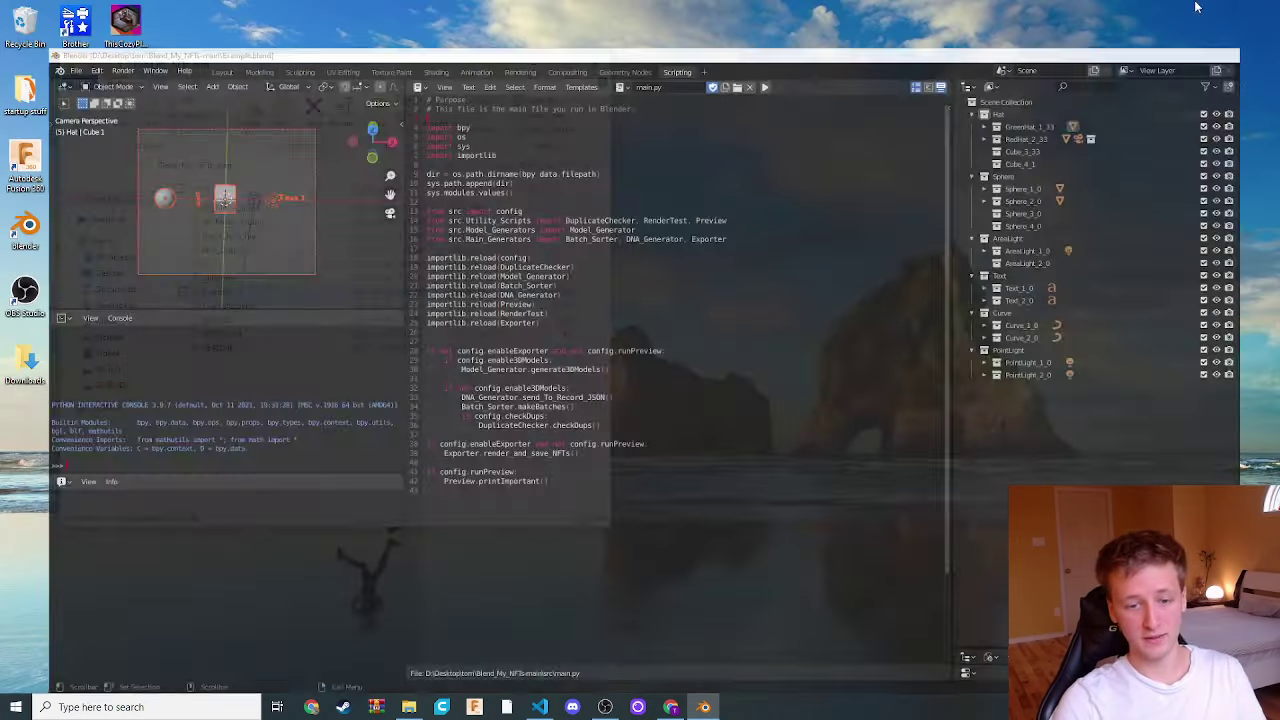
{"action": "left_click", "coordinate": [545, 706]}
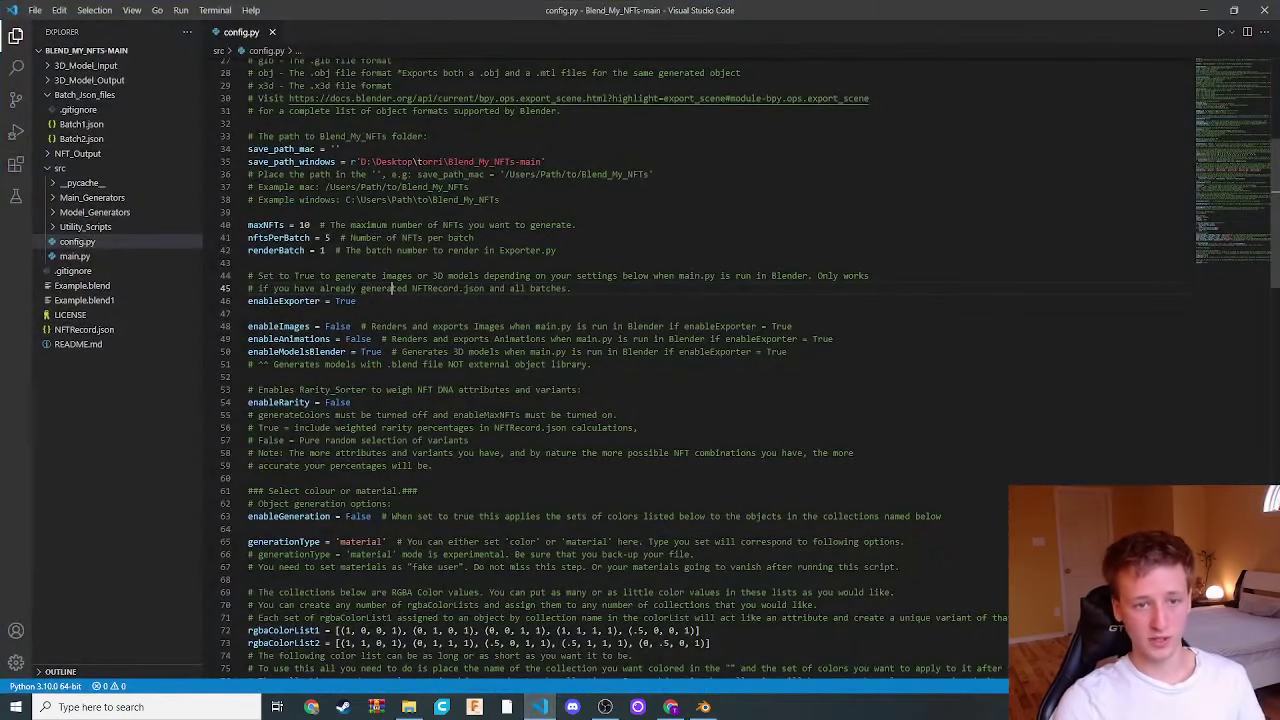
{"action": "left_click", "coordinate": [322, 250]}
{"action": "mouse_move", "coordinate": [322, 250]}
{"action": "left_mouse_down"}
{"action": "mouse_move", "coordinate": [326, 276]}
{"action": "mouse_move", "coordinate": [322, 250]}
{"action": "left_mouse_up"}
{"action": "key", "text": "BackSpace"}
{"action": "type", "text": "2"}
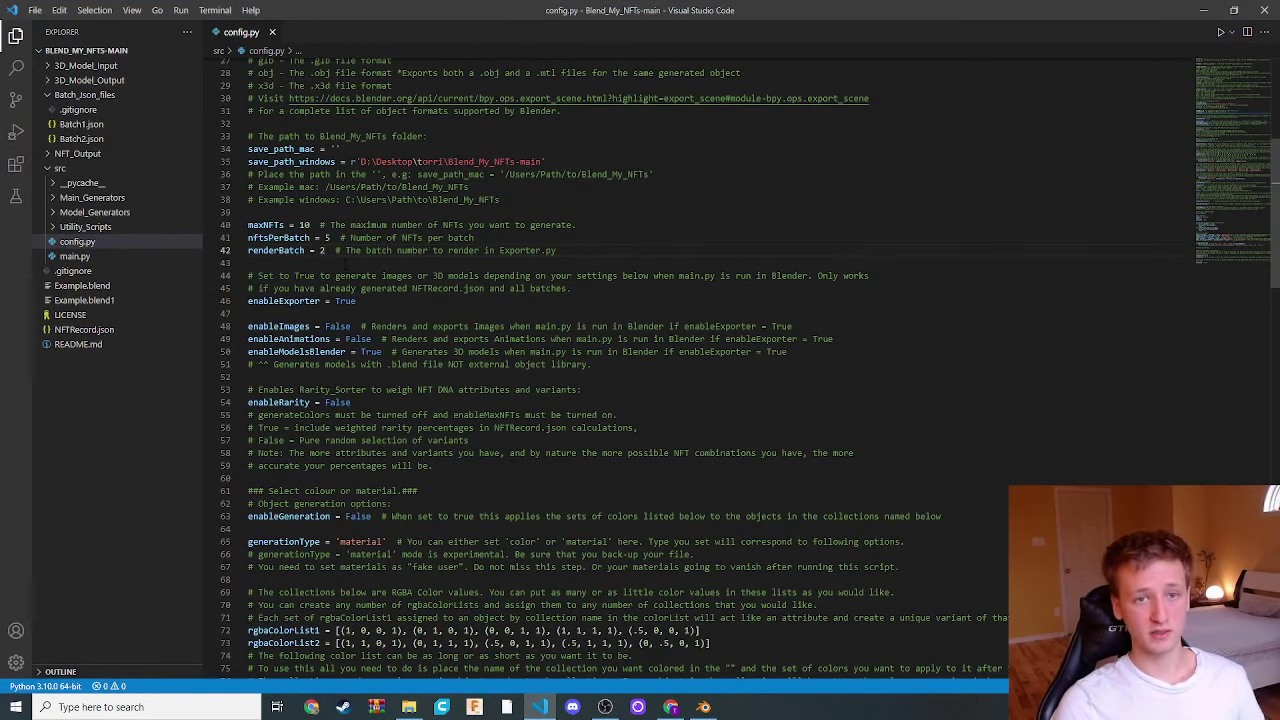
Review the hierarchy and the BatchDNAList in Batch1.json
{"action": "left_click", "coordinate": [84, 124]}
{"action": "left_click", "coordinate": [325, 346]}
{"action": "scroll", "coordinate": [325, 346], "scroll_direction": "up", "scroll_amount": 20}
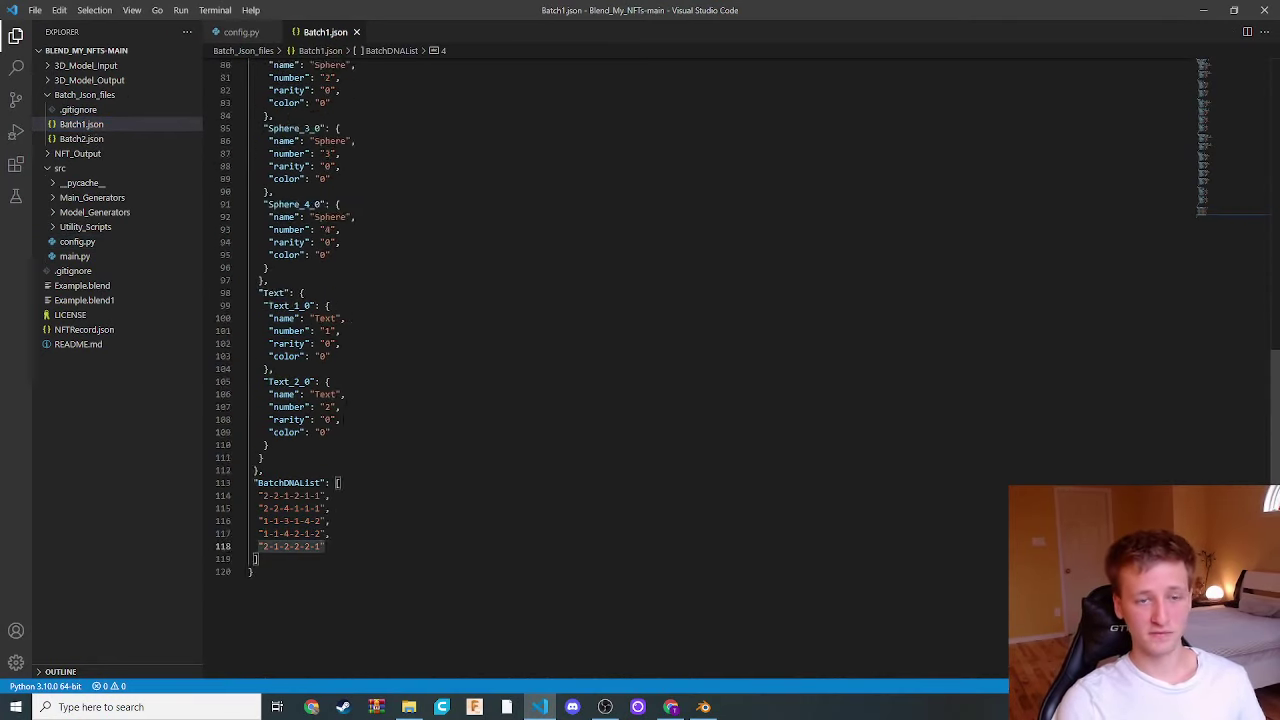
{"action": "scroll", "coordinate": [325, 346], "scroll_direction": "up", "scroll_amount": 6}
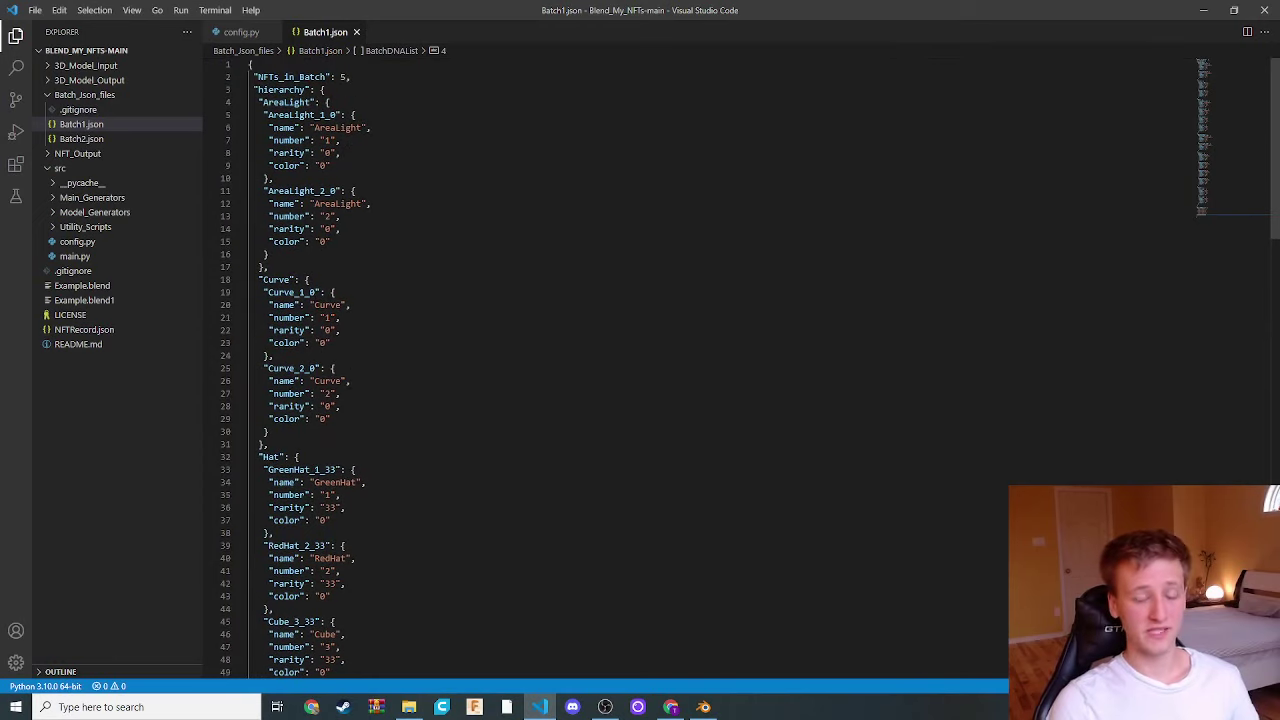
{"action": "scroll", "coordinate": [325, 346], "scroll_direction": "down", "scroll_amount": 14}
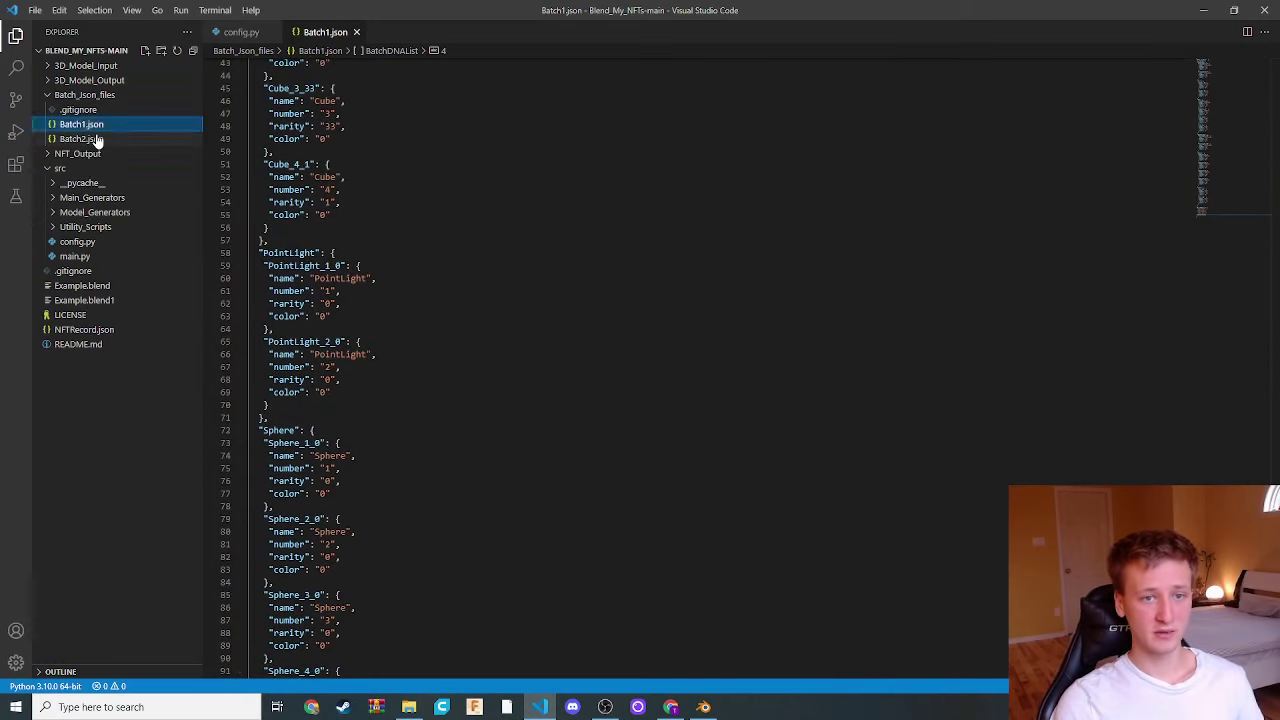
Examine the BatchDNAList in Batch2.json and close Batch1.json
{"action": "left_click", "coordinate": [95, 139]}
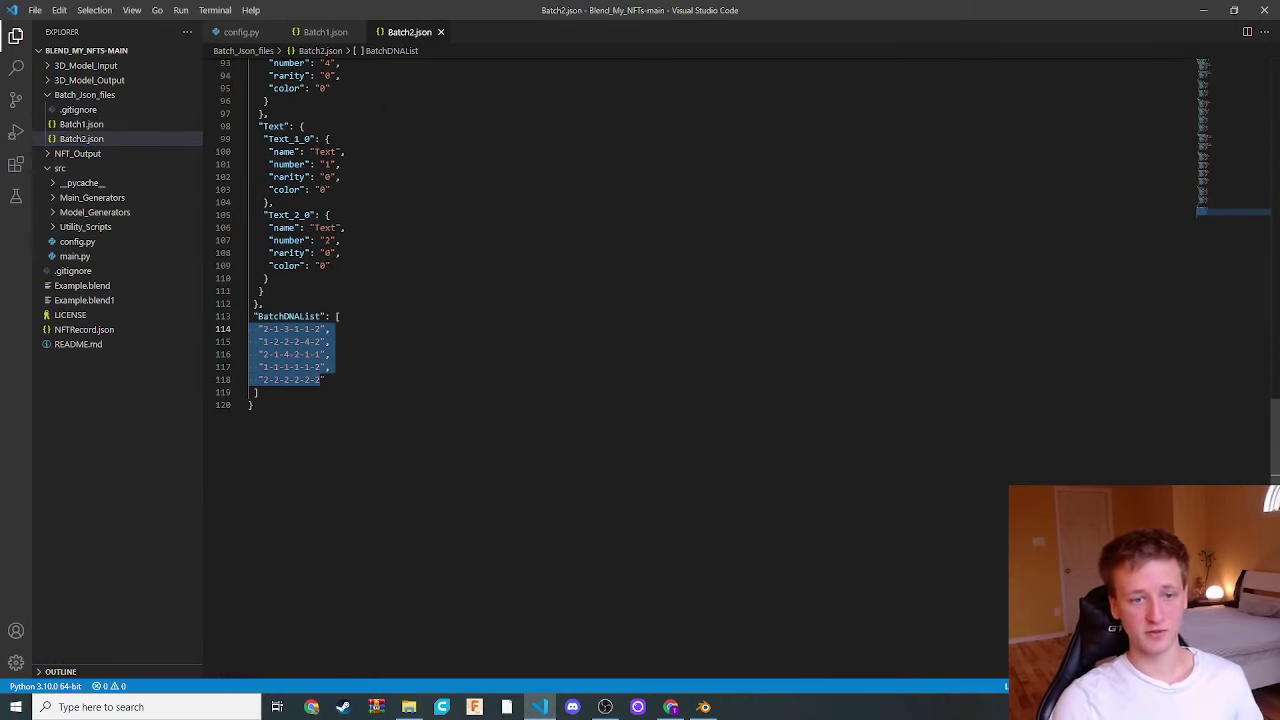
{"action": "left_click", "coordinate": [359, 393]}
{"action": "left_click", "coordinate": [250, 316], "text": "shift"}
{"action": "left_click", "coordinate": [356, 32]}
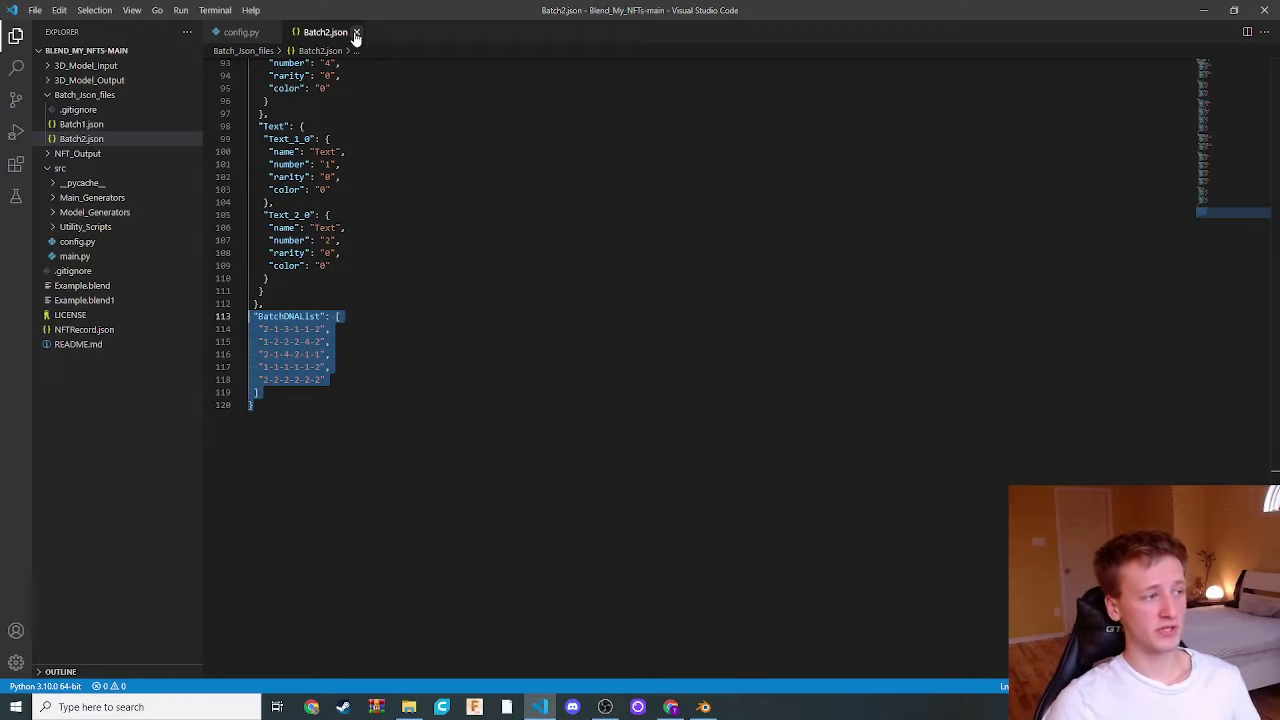
Try maxNFTs at 100 and nftsPerBatch at 10 in config.py
{"action": "left_click", "coordinate": [240, 34]}
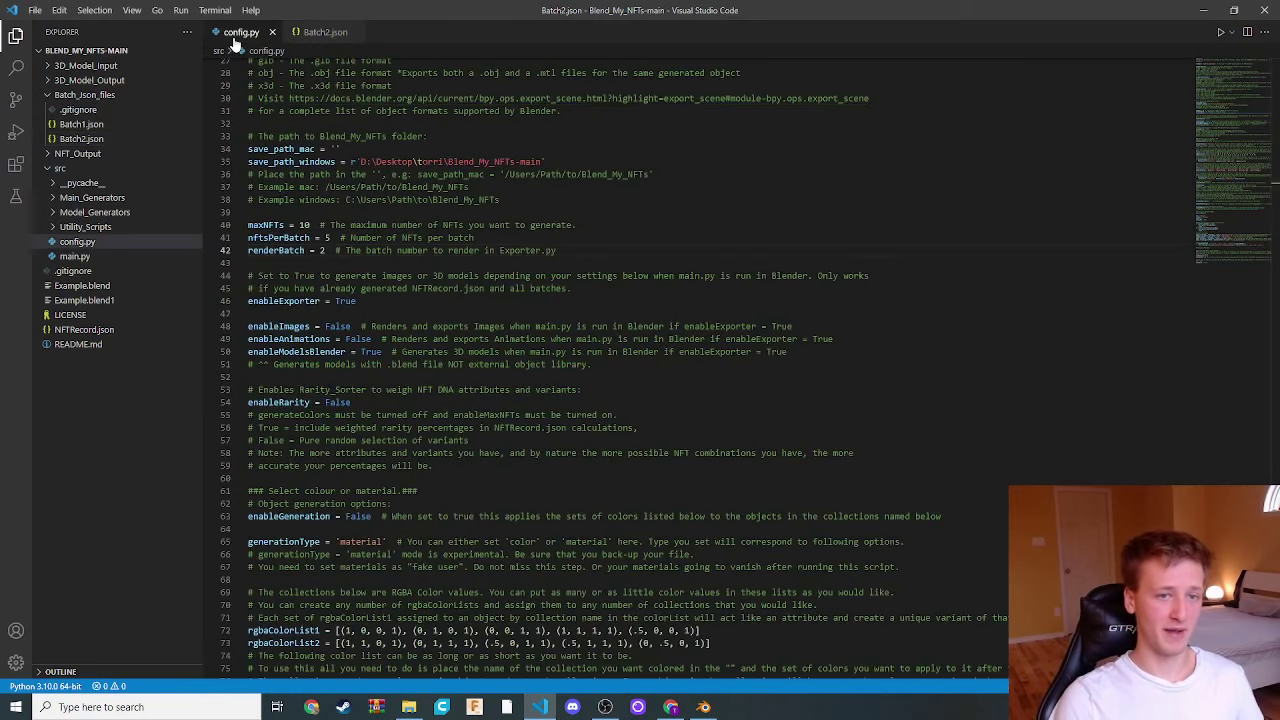
{"action": "double_click", "coordinate": [304, 225]}
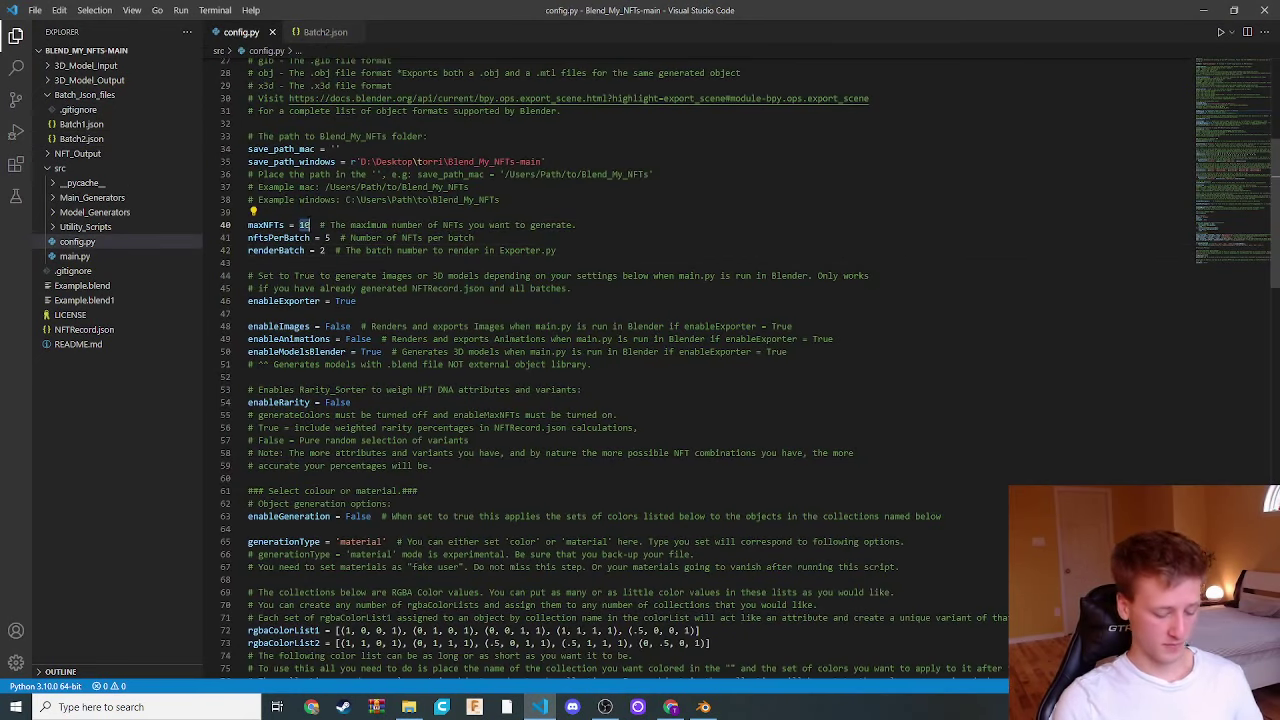
{"action": "type", "text": "100"}
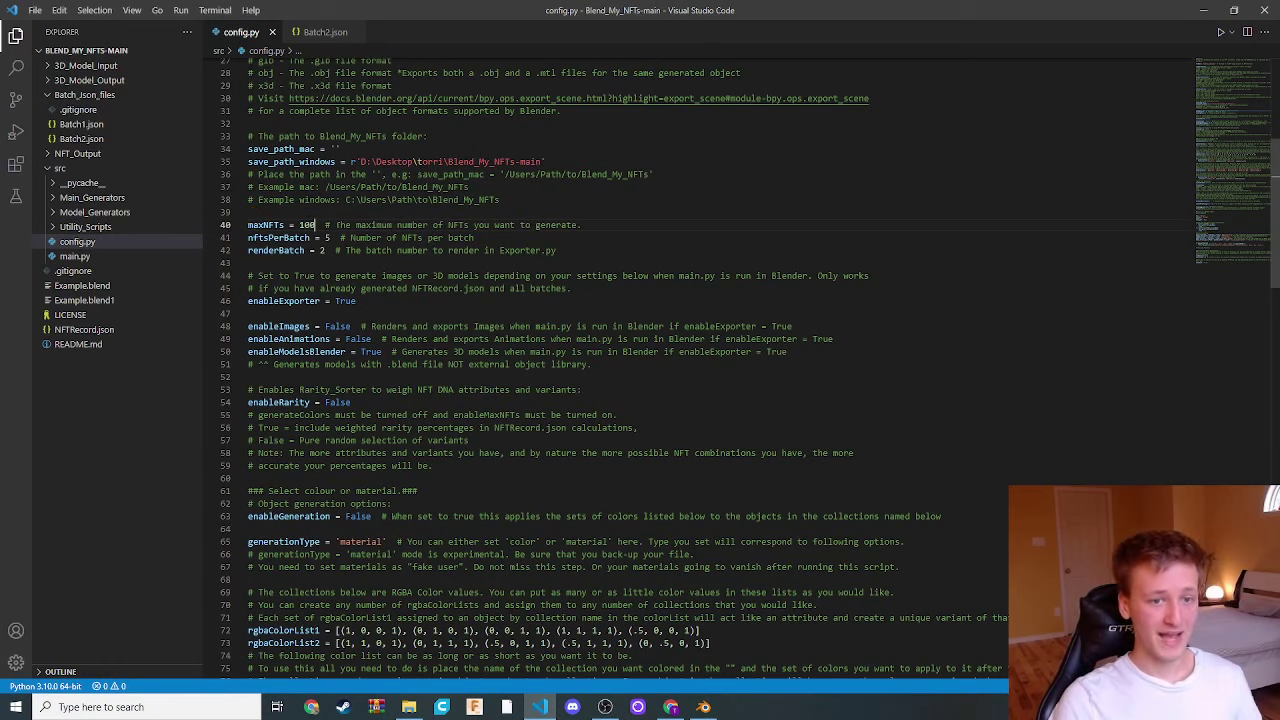
{"action": "double_click", "coordinate": [326, 238]}
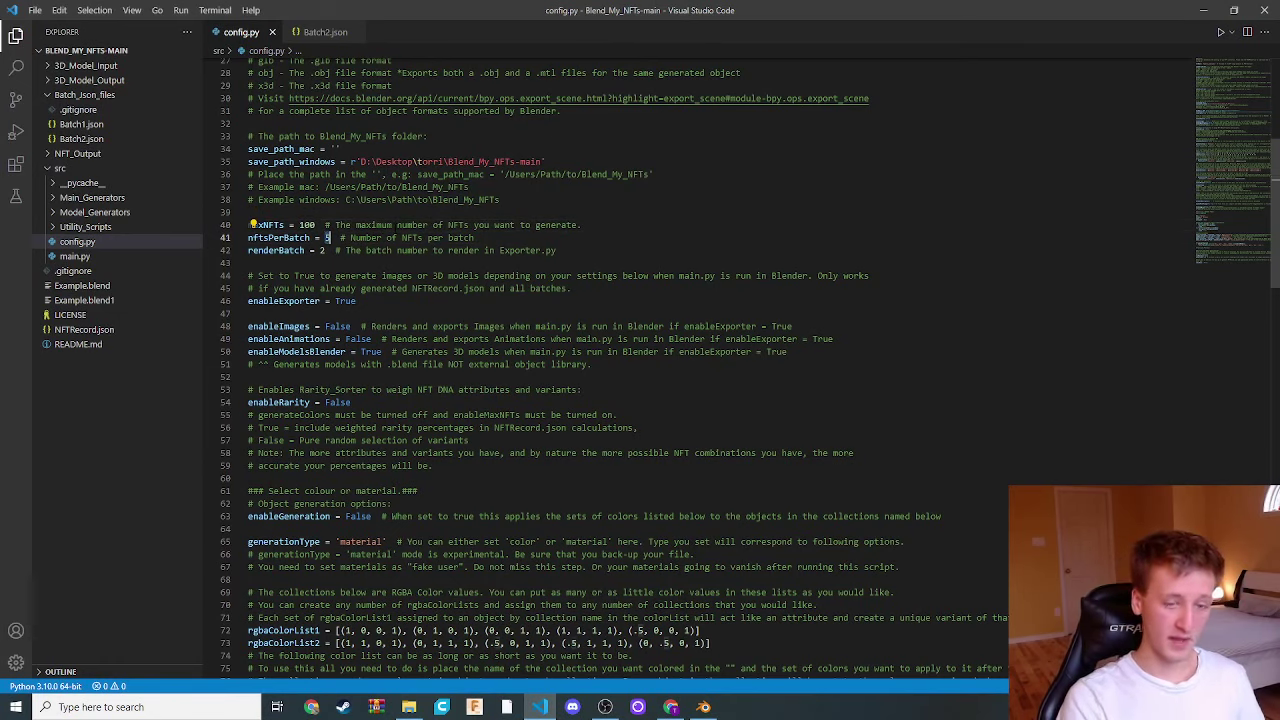
{"action": "type", "text": "10"}
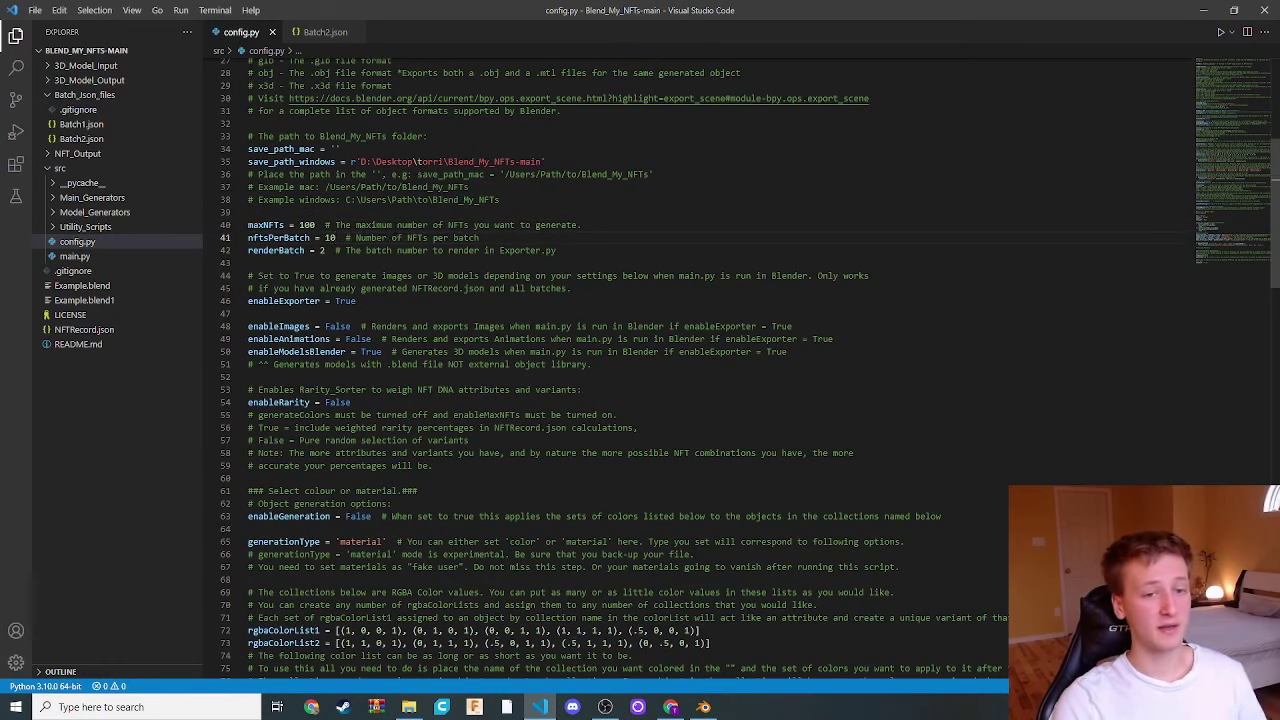
{"action": "double_click", "coordinate": [280, 238]}
{"action": "double_click", "coordinate": [329, 238]}
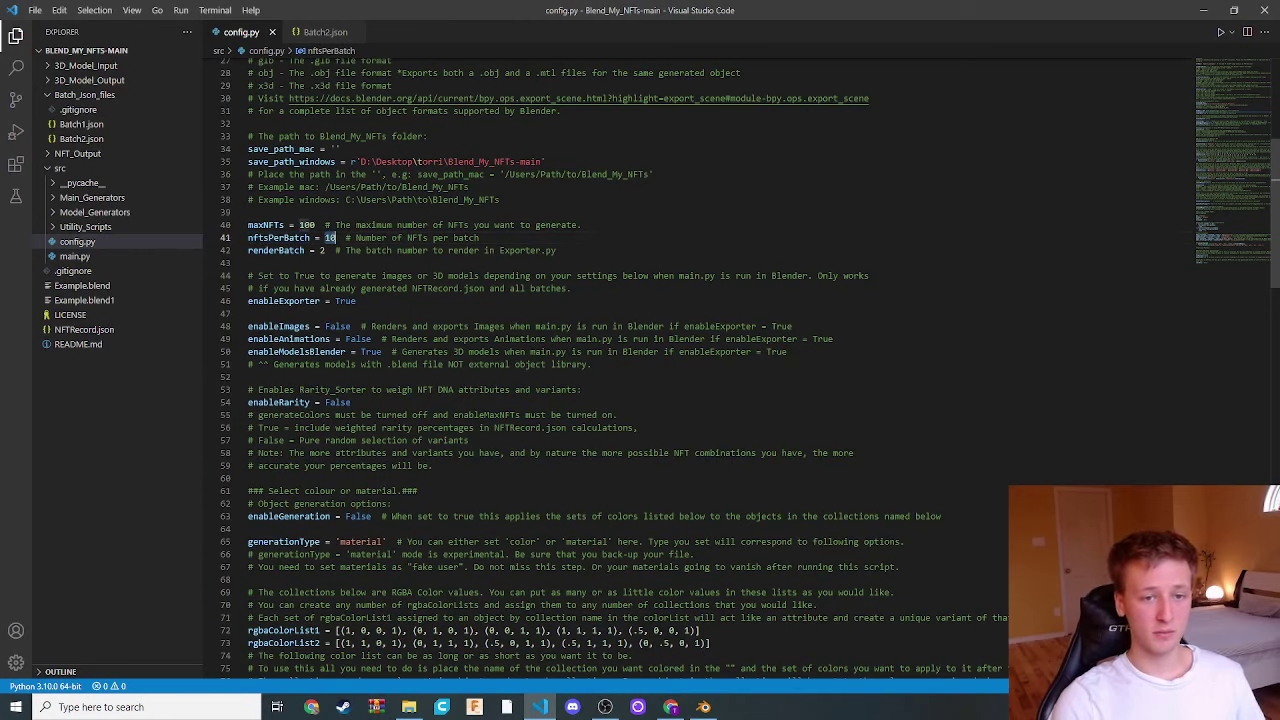
Restore maxNFTs to 10 and nftsPerBatch to 5 in config.py
{"action": "double_click", "coordinate": [307, 225]}
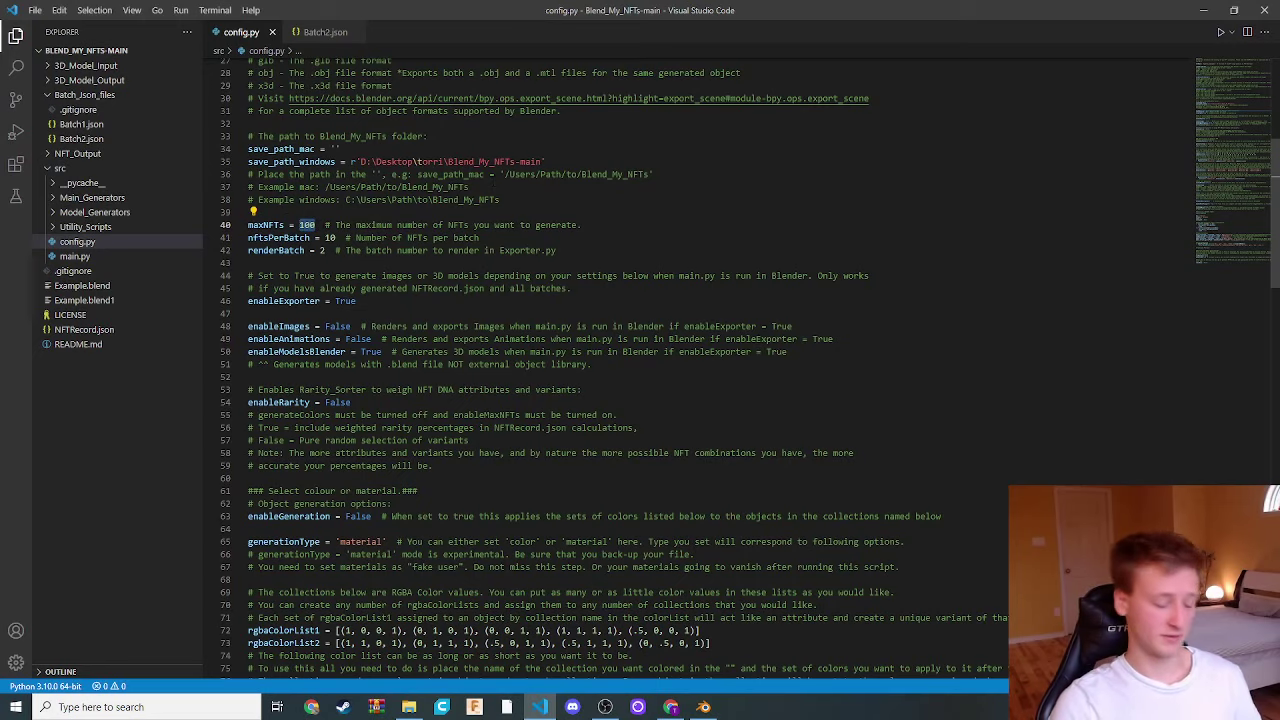
{"action": "type", "text": "10"}
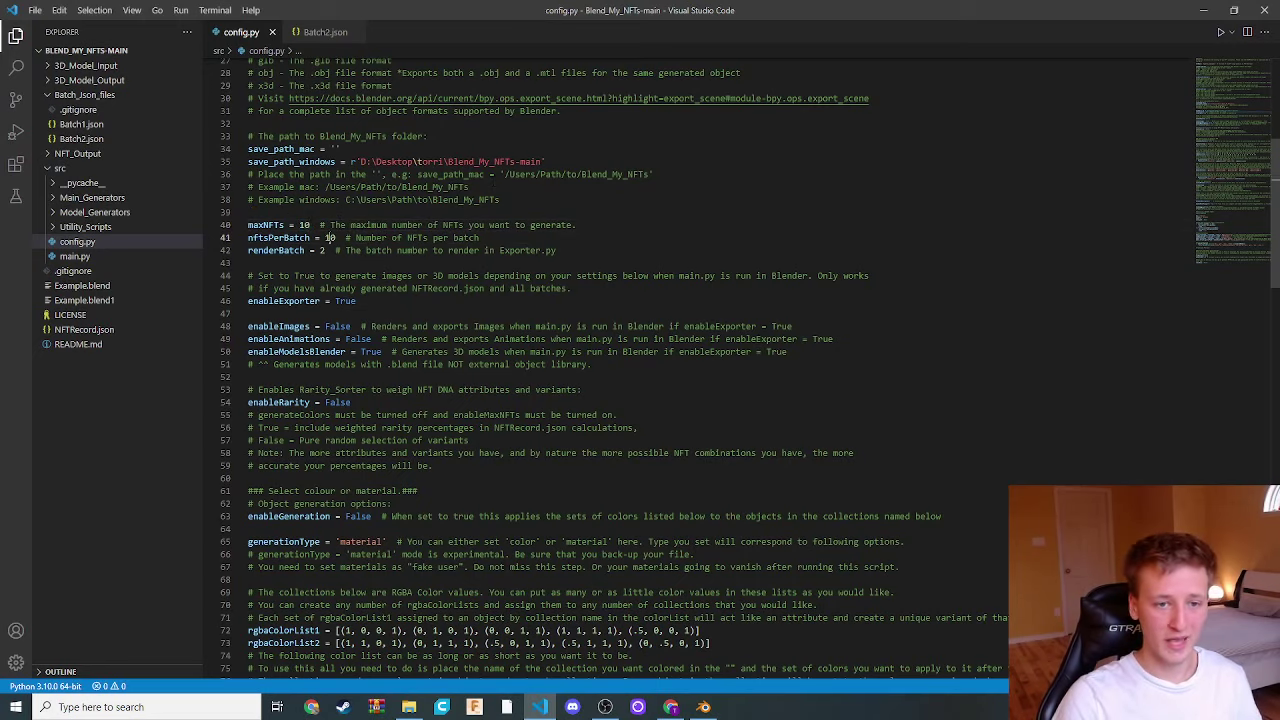
{"action": "double_click", "coordinate": [329, 238]}
{"action": "type", "text": "5"}
Look at Batch2.json again, and check the enableModelsBlender and enableExporter settings in config.py
{"action": "left_click", "coordinate": [325, 32]}
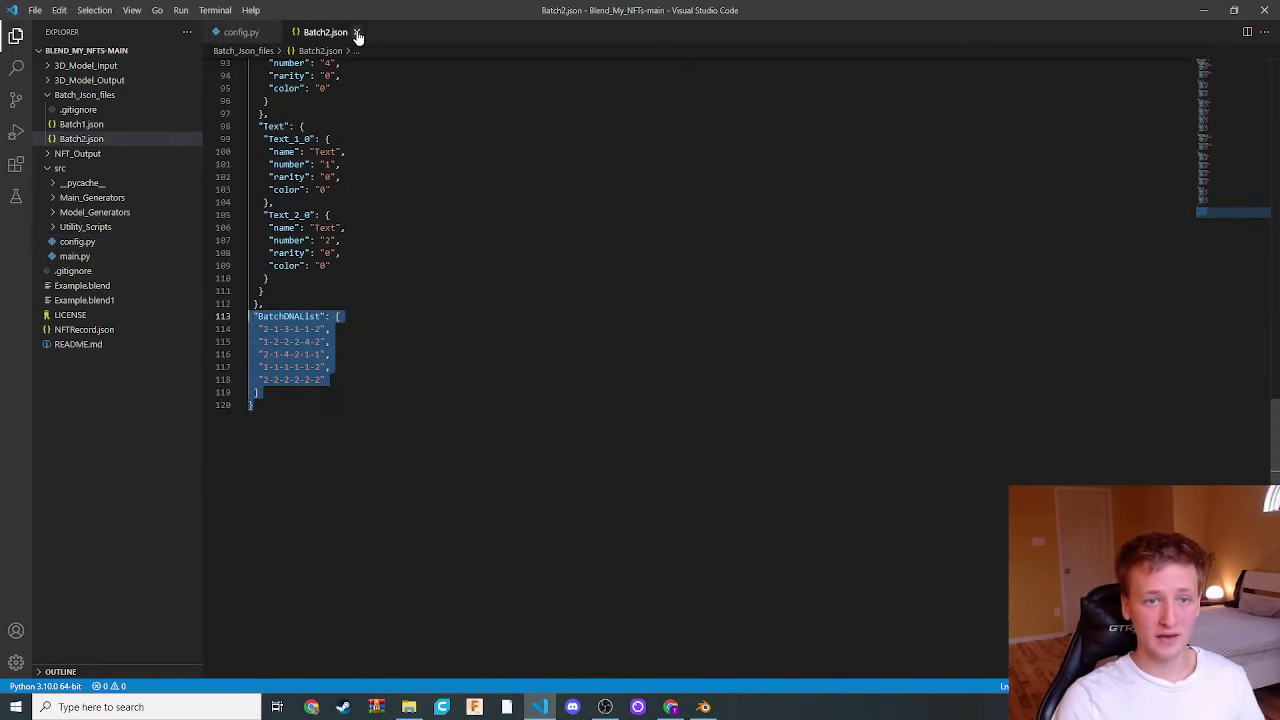
{"action": "left_click", "coordinate": [238, 32]}
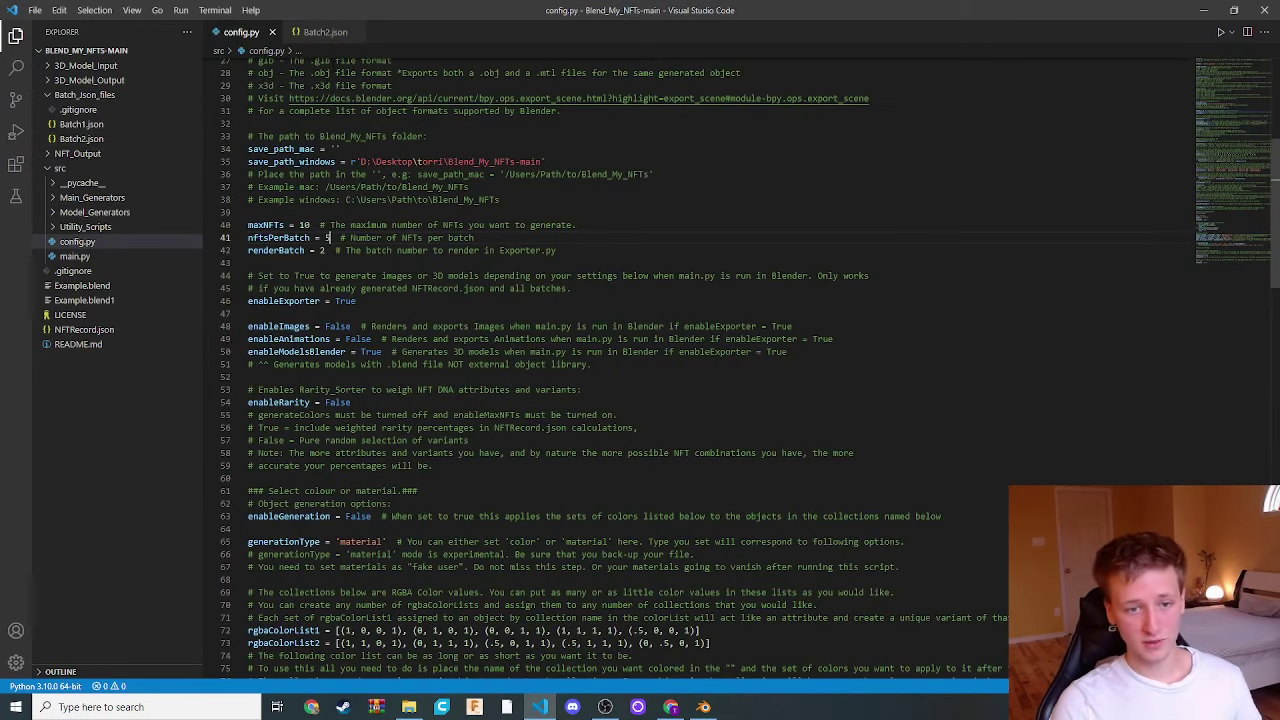
{"action": "double_click", "coordinate": [371, 352]}
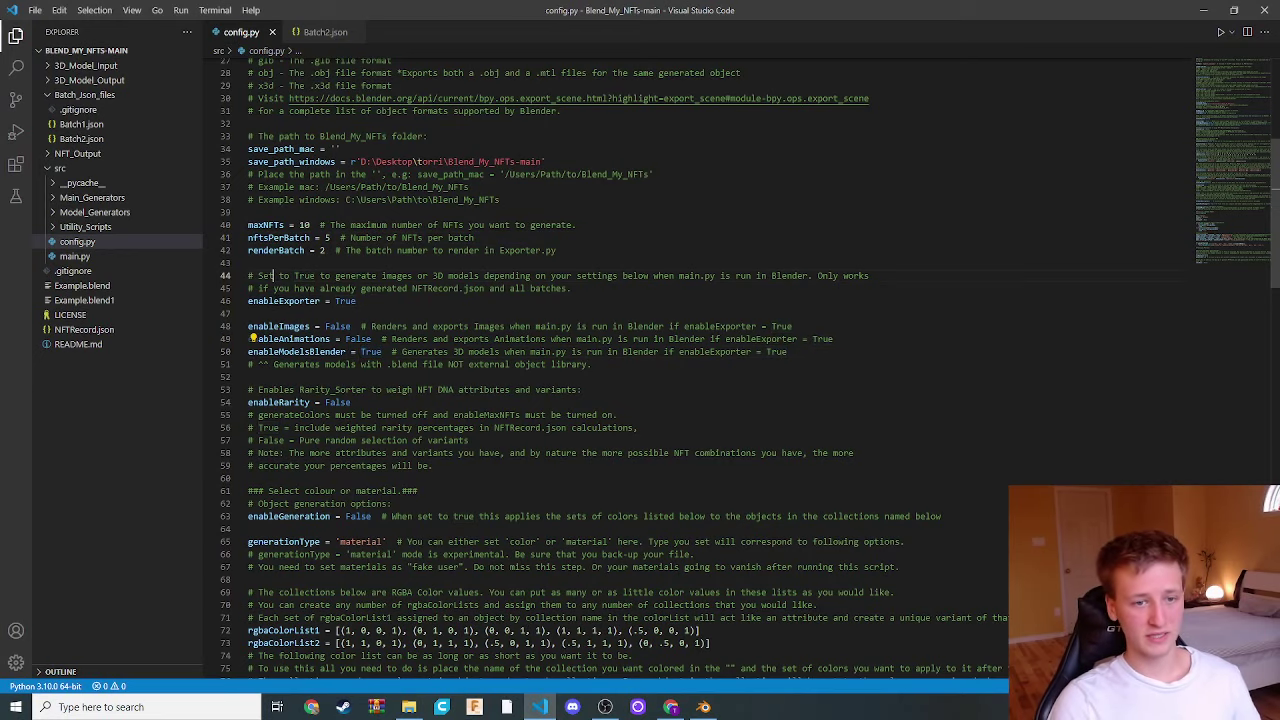
{"action": "double_click", "coordinate": [285, 301]}
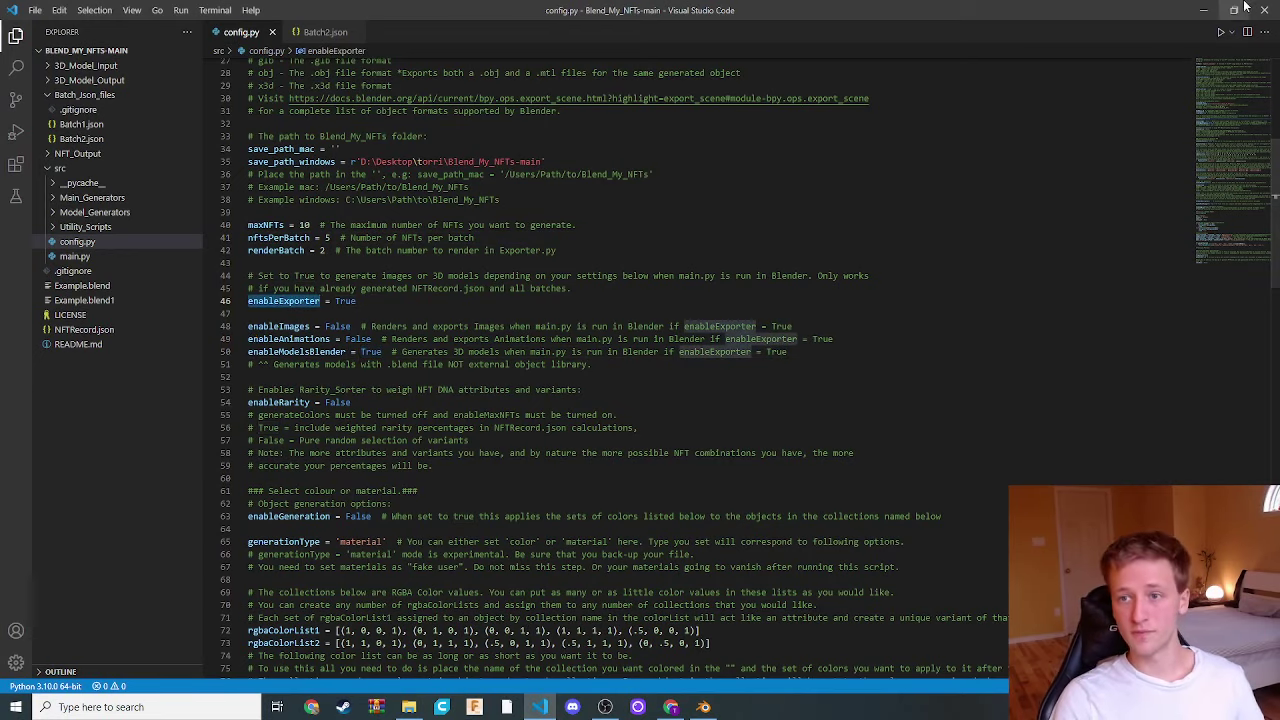
Switch to Blender and run the main.py script to export the models of batch 2
{"action": "left_click", "coordinate": [1203, 10]}
{"action": "left_click", "coordinate": [704, 707]}
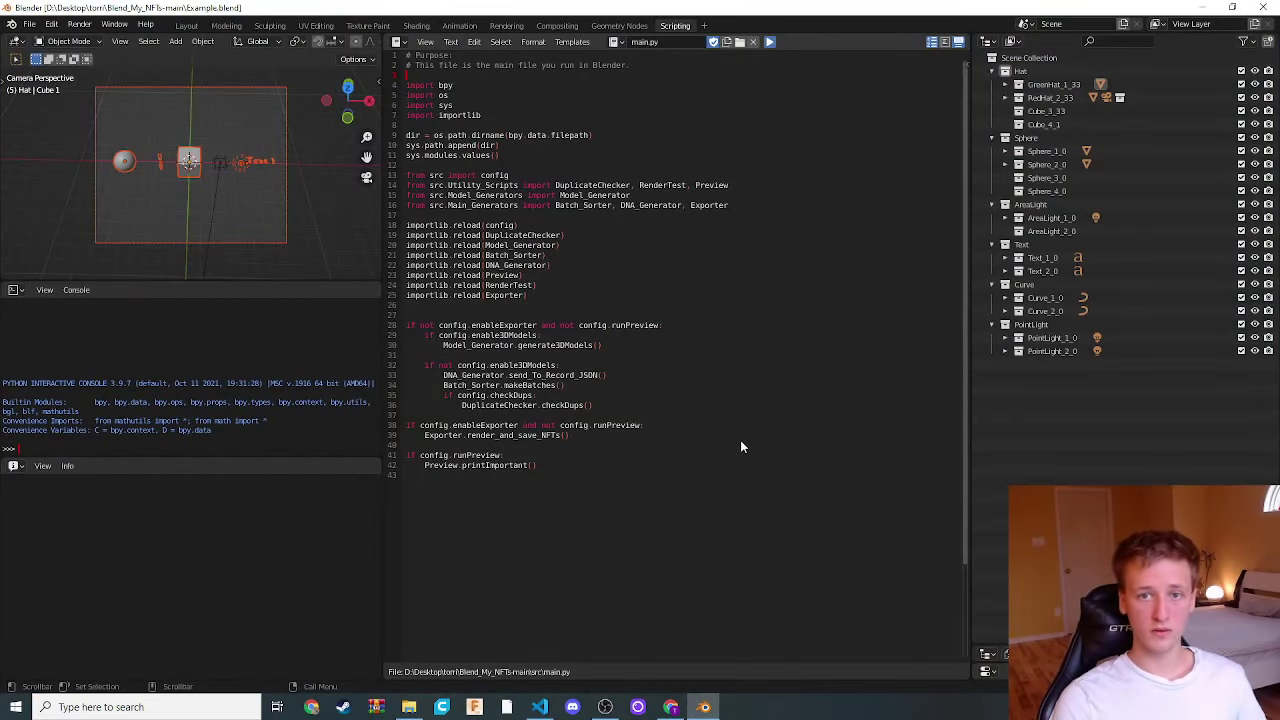
{"action": "key", "text": "alt+p"}
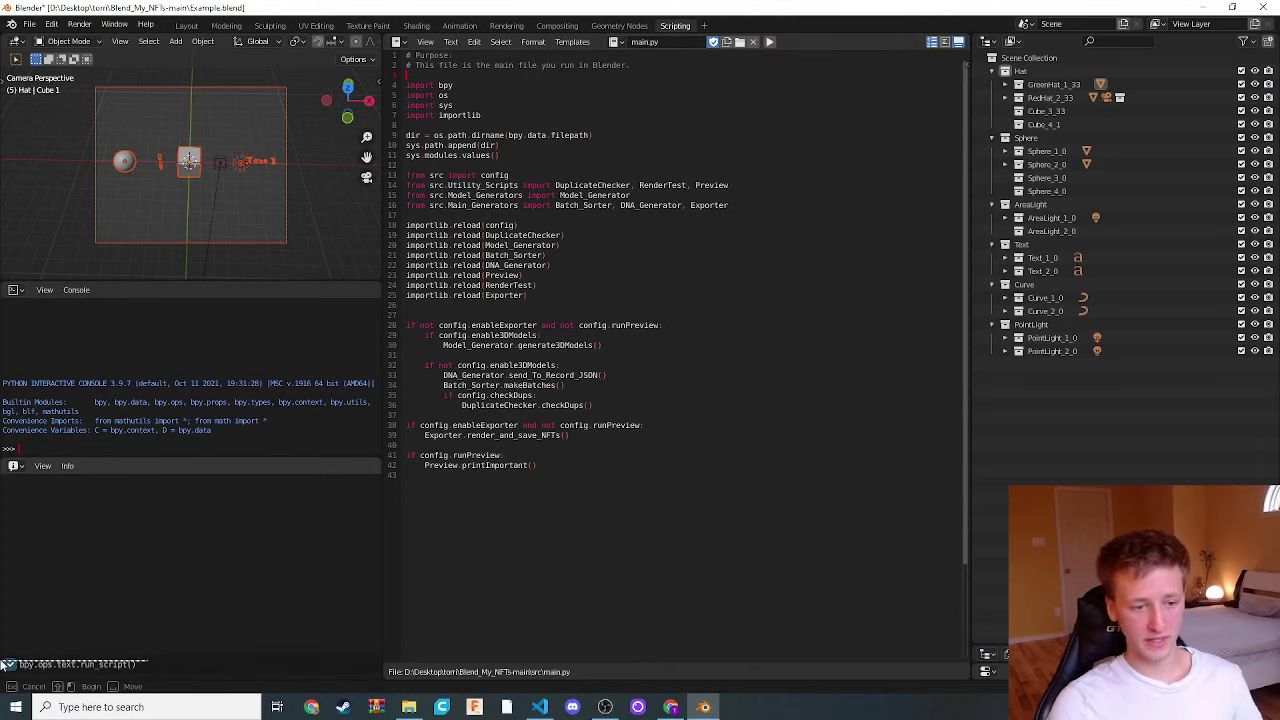
{"action": "left_click", "coordinate": [140, 664]}
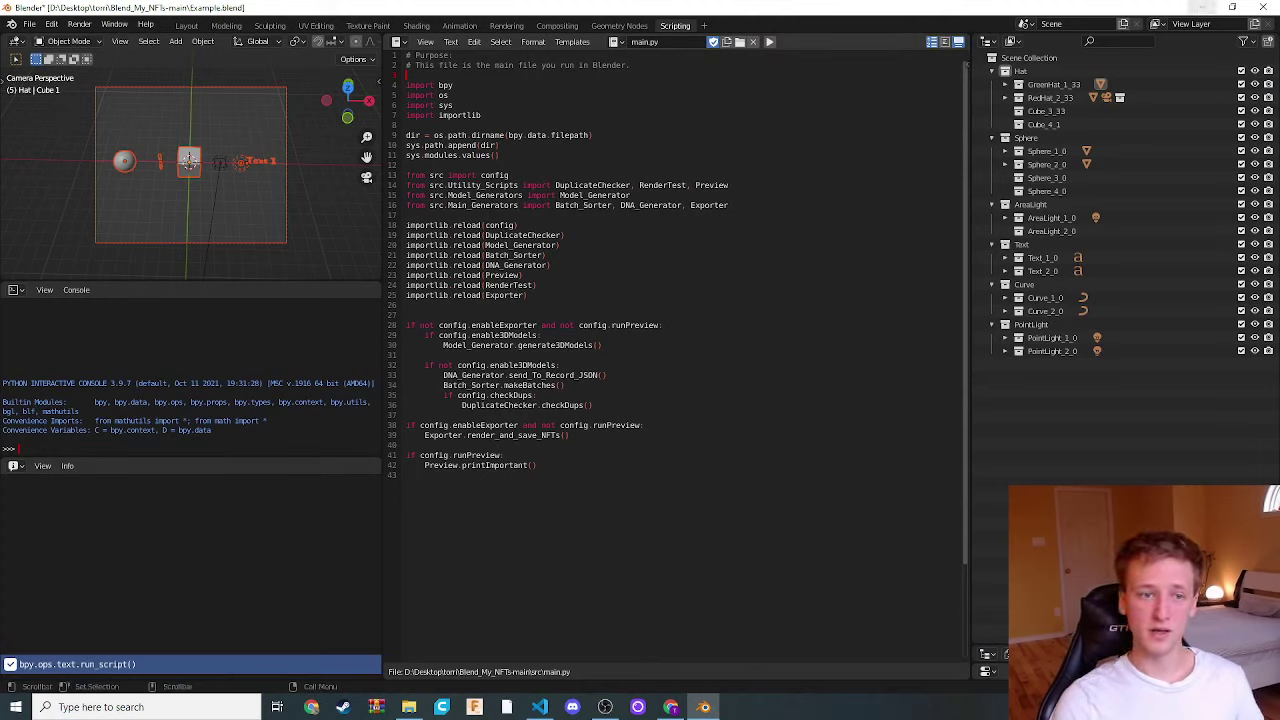
Switch to File Explorer and open the NFT_Output folder to check the exported batch folders
{"action": "left_click", "coordinate": [1203, 7]}
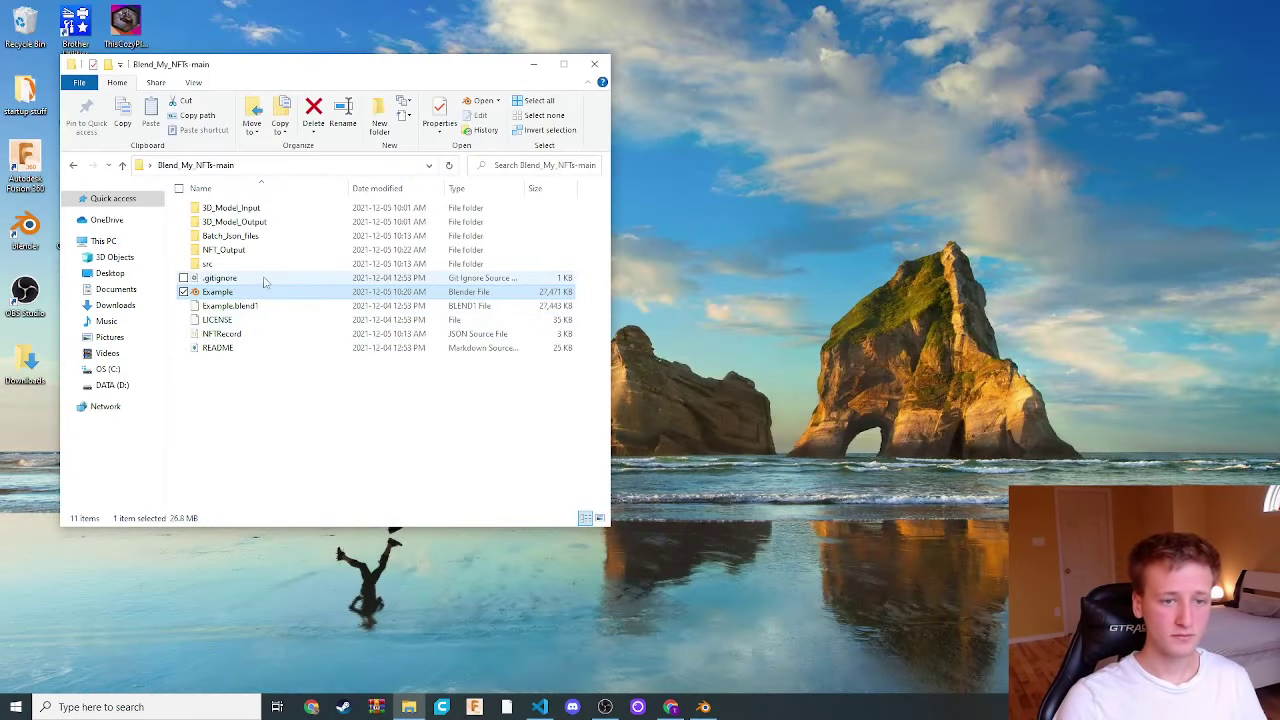
{"action": "left_click", "coordinate": [240, 250]}
{"action": "double_click", "coordinate": [247, 256]}
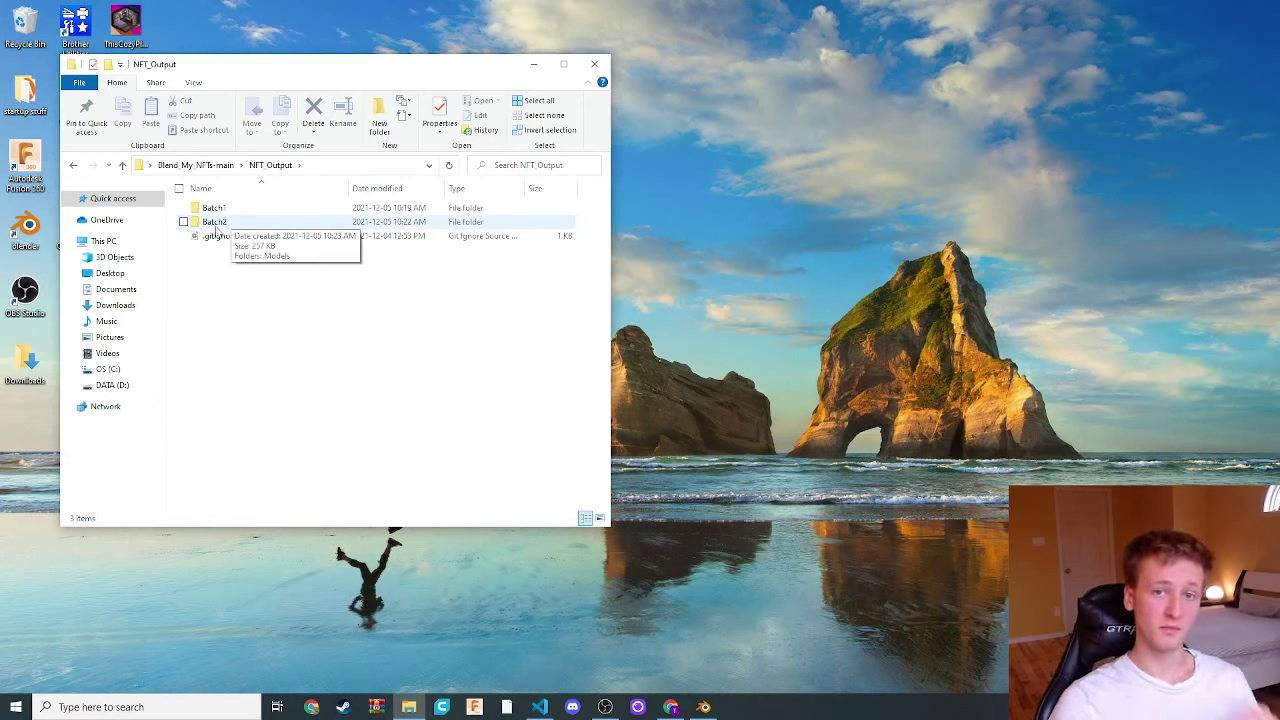
Open the Models folder of Batch2 and inspect Model_Spheres_and_Cubes-5 from several angles in 3D Viewer
{"action": "double_click", "coordinate": [215, 223]}
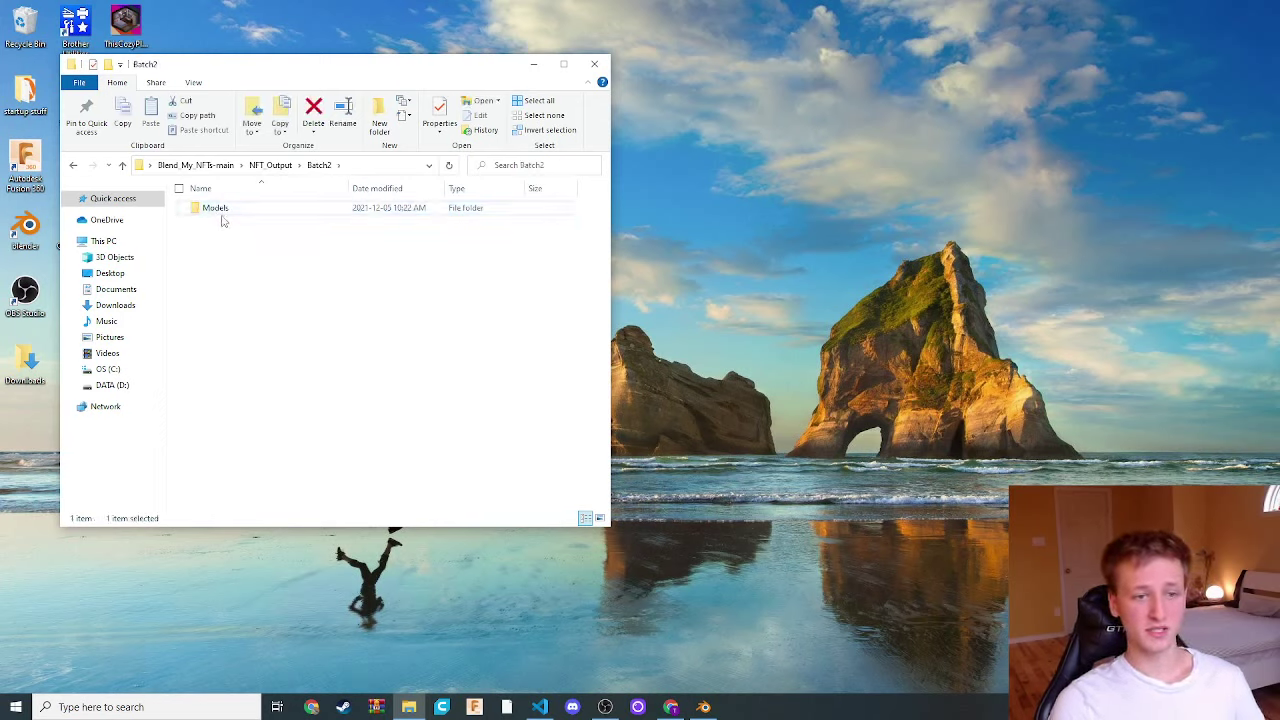
{"action": "double_click", "coordinate": [224, 209]}
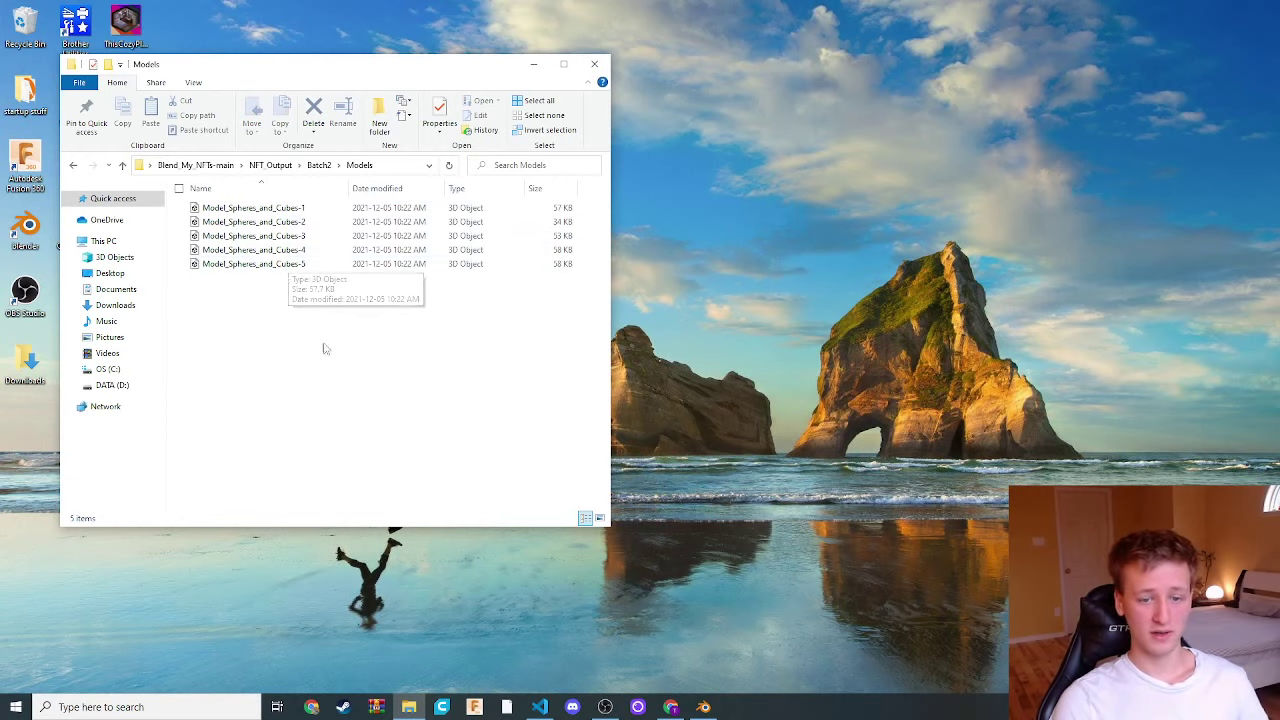
{"action": "double_click", "coordinate": [290, 264]}
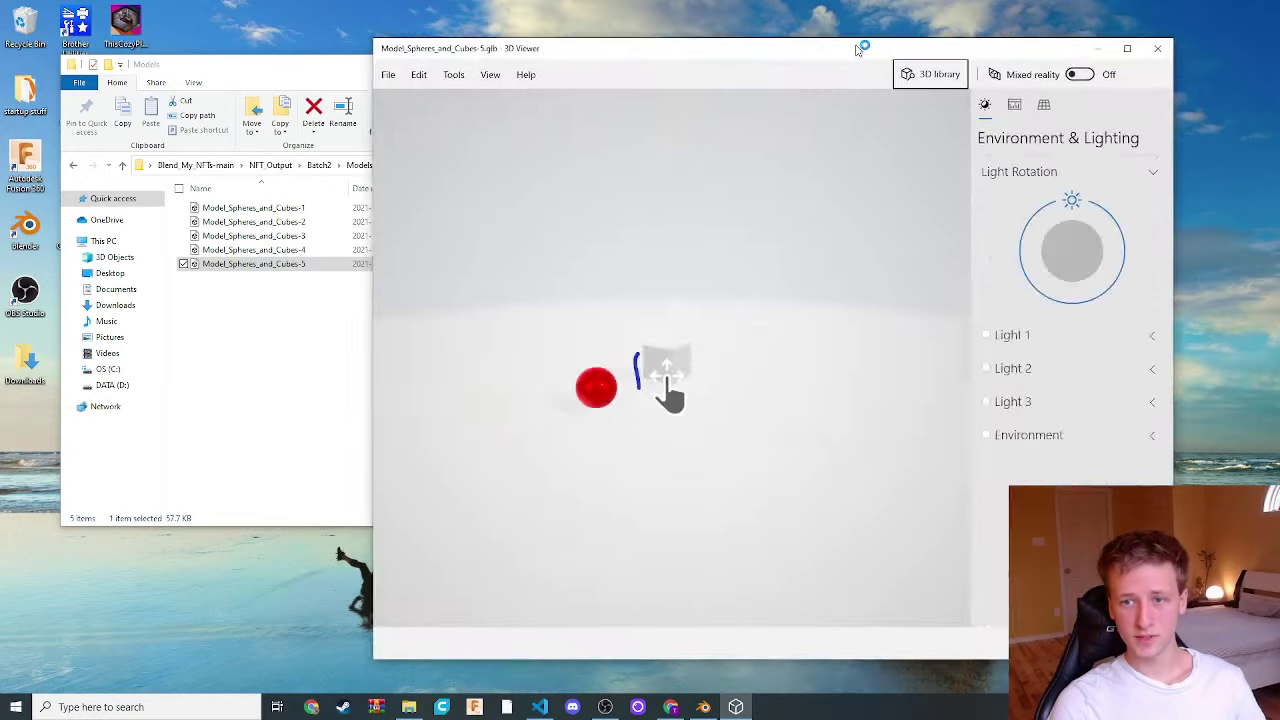
{"action": "left_click_drag", "start_coordinate": [857, 50], "coordinate": [866, 16]}
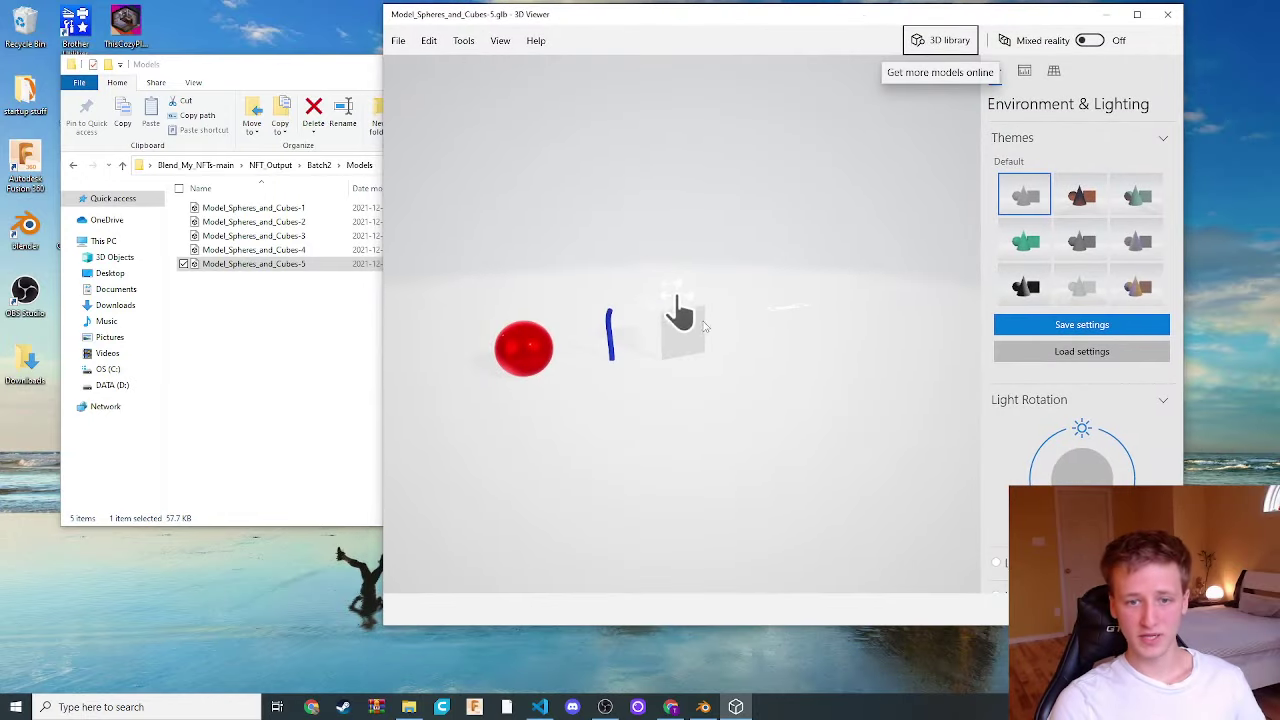
{"action": "left_click_drag", "start_coordinate": [584, 313], "coordinate": [466, 323]}
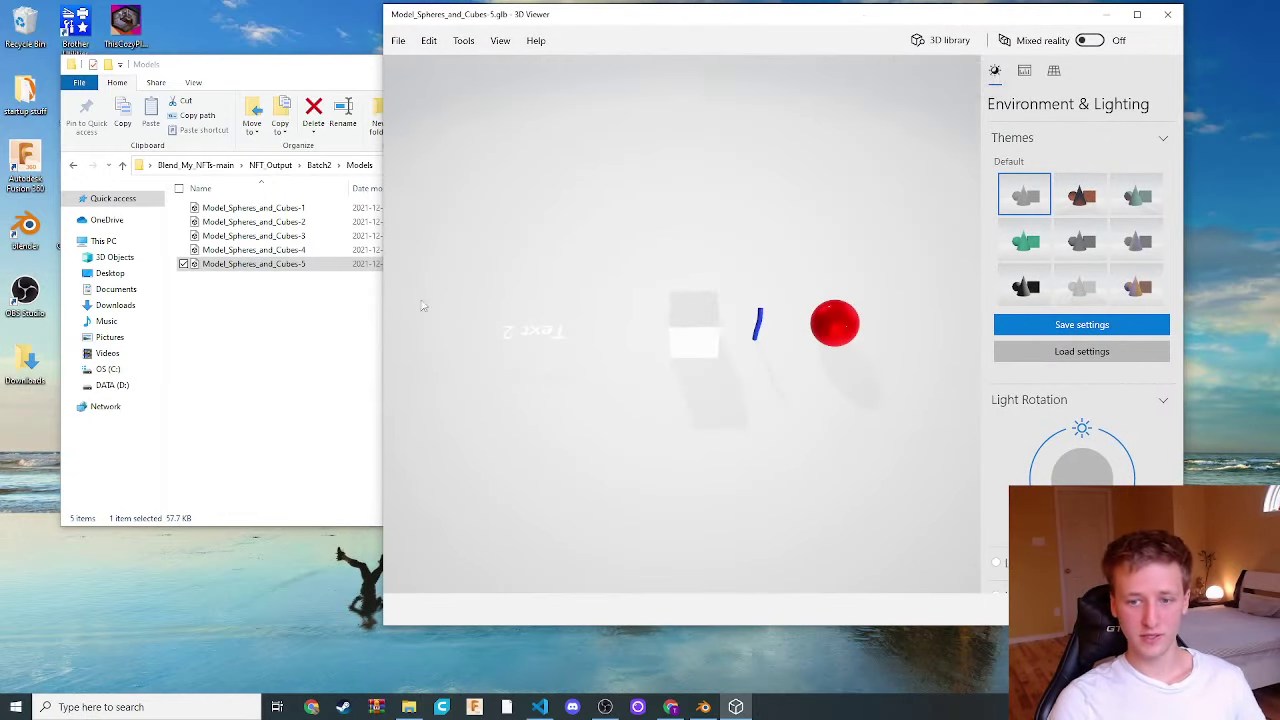
View Model_Spheres_and_Cubes-4, -3, -2 and -1 from Batch2 one after another in 3D Viewer
{"action": "left_click", "coordinate": [241, 251]}
{"action": "double_click", "coordinate": [241, 254]}
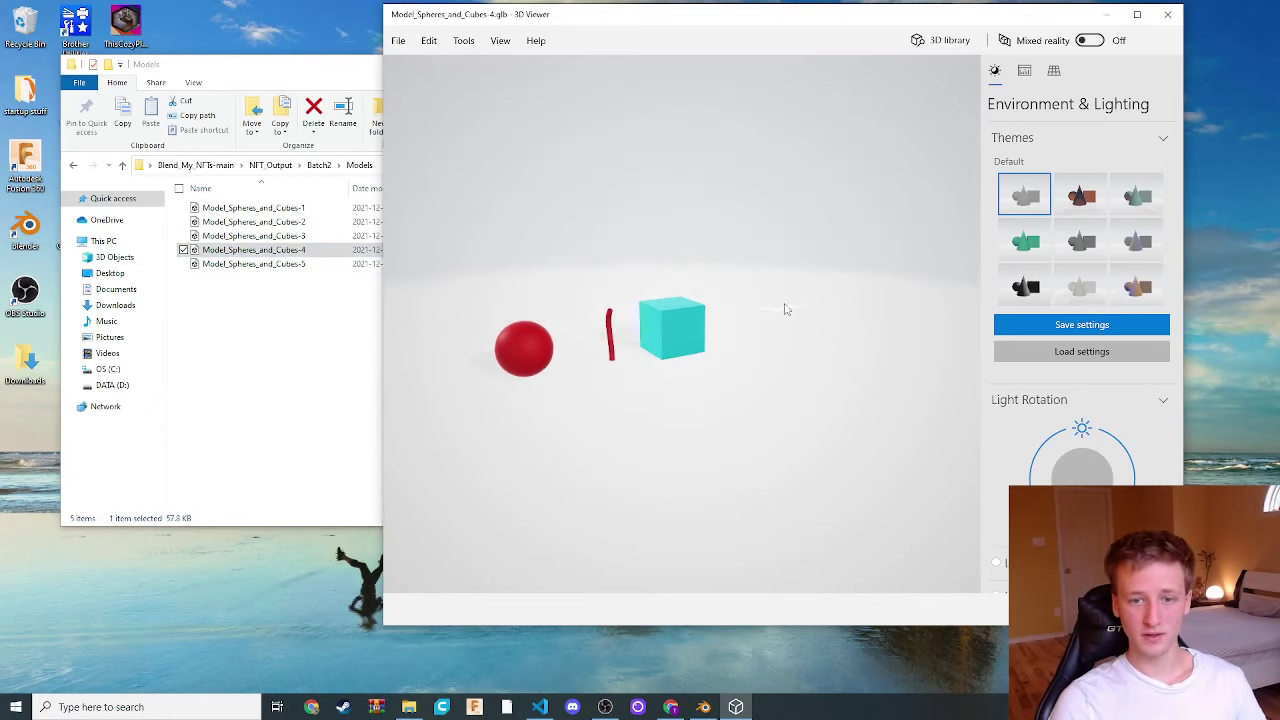
{"action": "left_click", "coordinate": [255, 238]}
{"action": "double_click", "coordinate": [255, 238]}
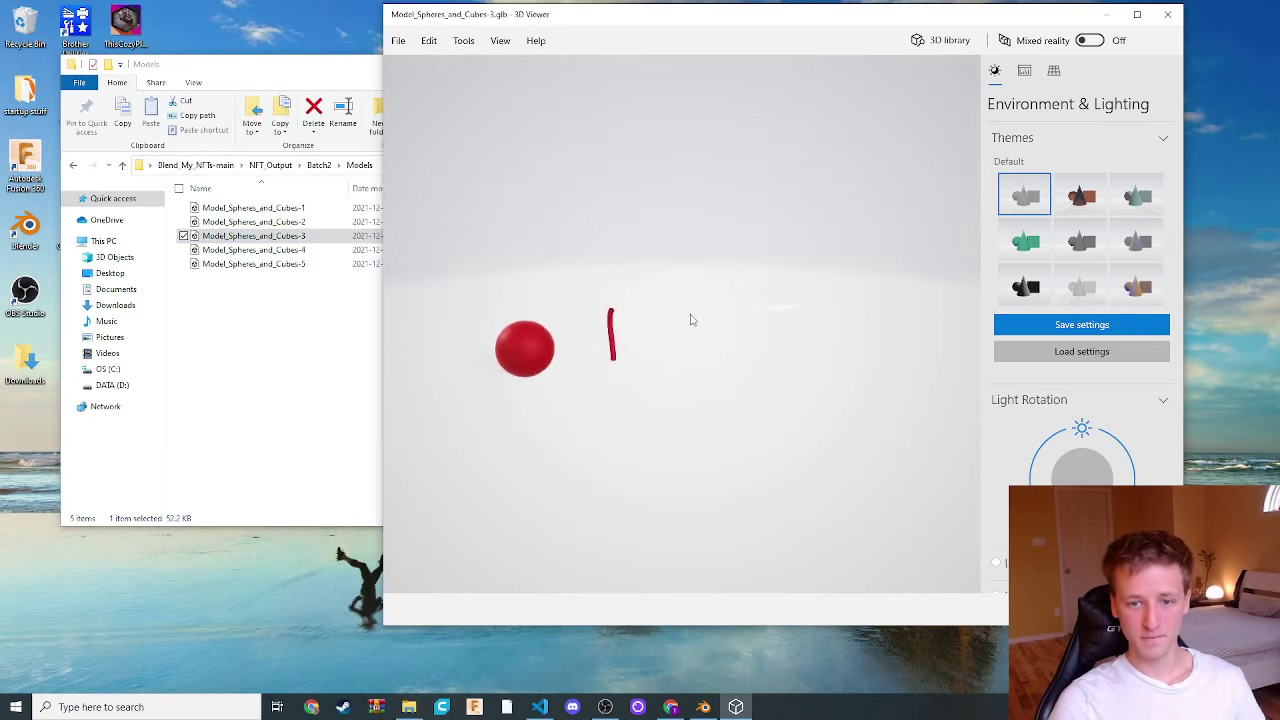
{"action": "double_click", "coordinate": [254, 222]}
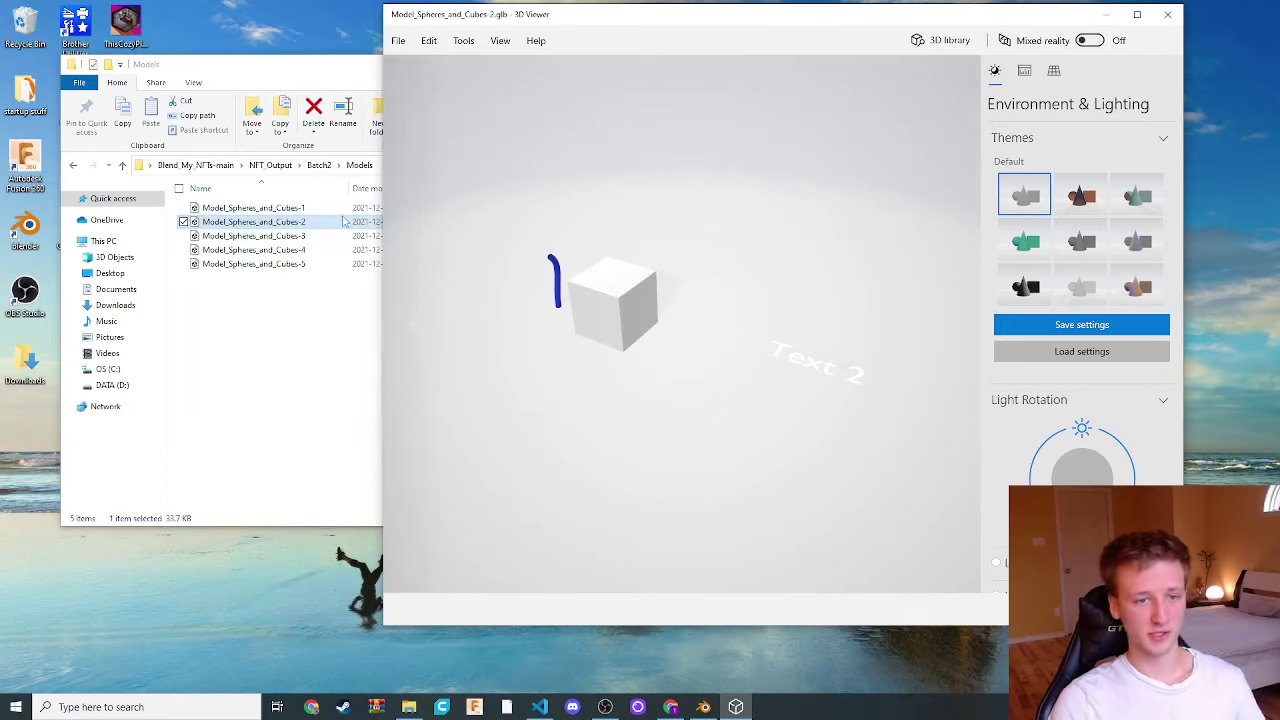
{"action": "key", "text": "alt+Tab"}
{"action": "key", "text": "Up"}
{"action": "key", "text": "Return"}
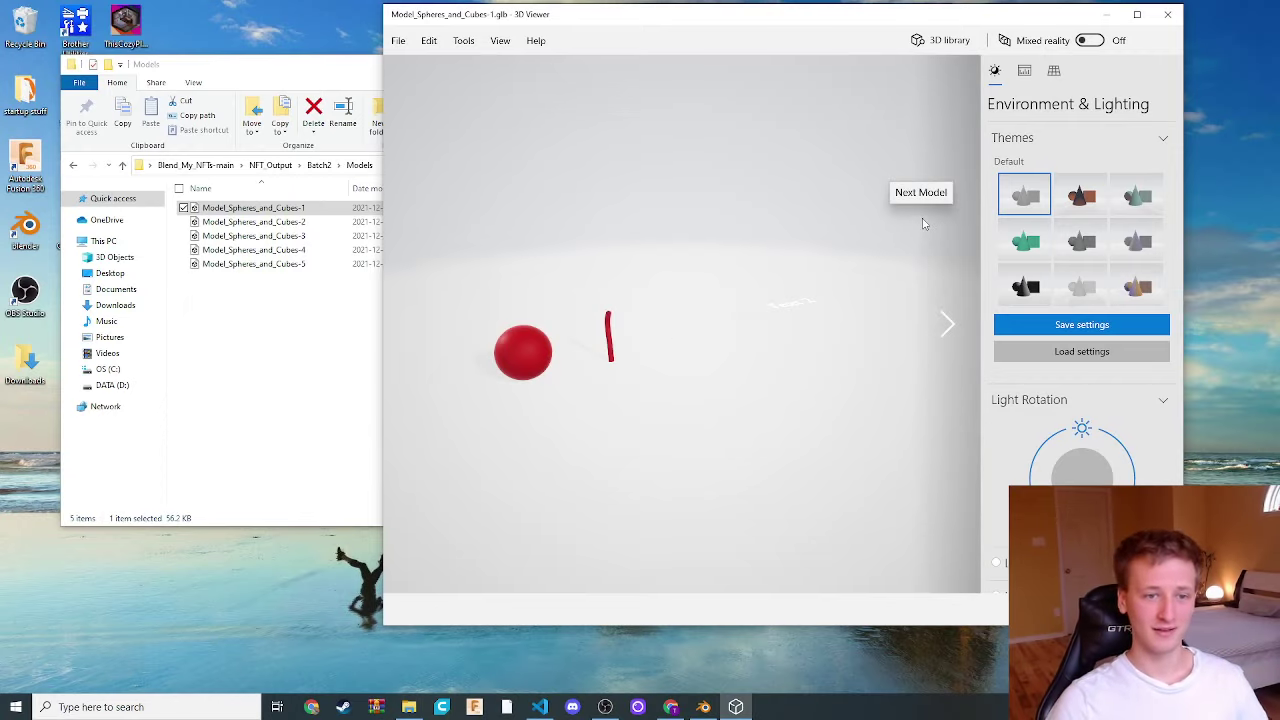
Return to the NFT_Output folder in File Explorer and move the 3D Viewer and File Explorer windows apart
{"action": "left_click", "coordinate": [122, 165]}
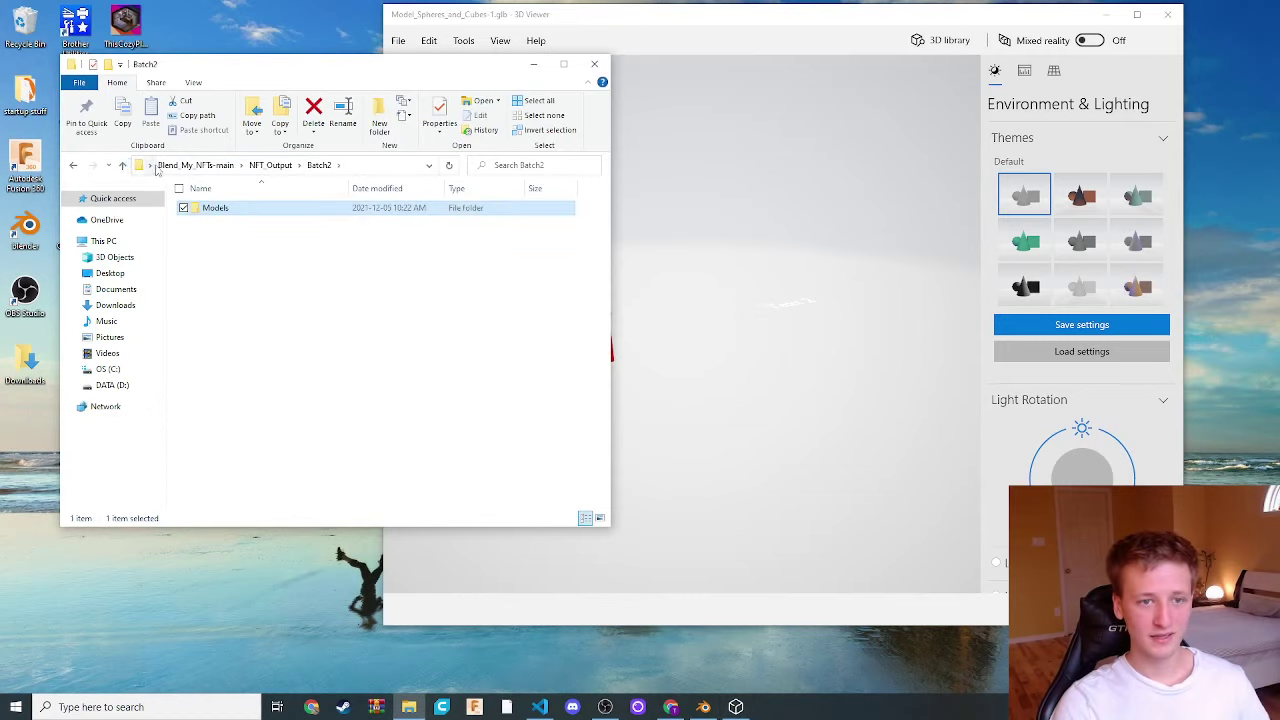
{"action": "left_click", "coordinate": [122, 165]}
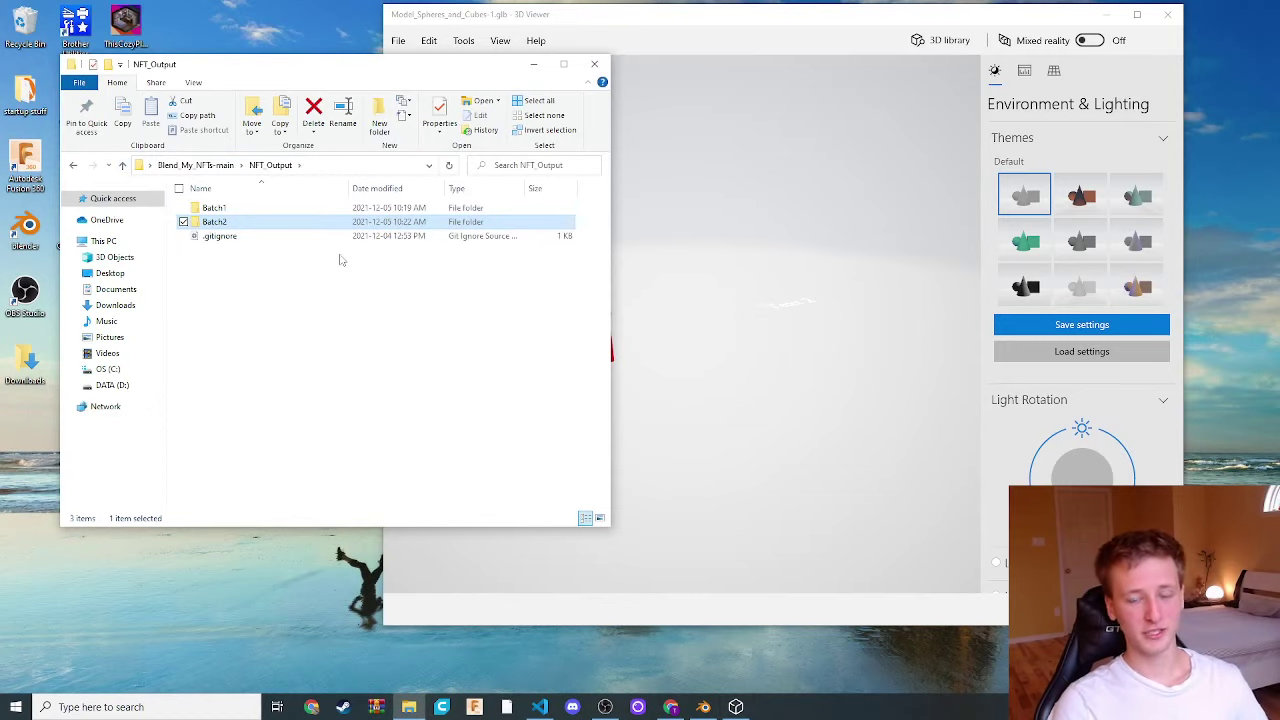
{"action": "left_click", "coordinate": [680, 105]}
{"action": "left_click_drag", "start_coordinate": [1106, 25], "coordinate": [1222, 23]}
{"action": "left_click_drag", "start_coordinate": [419, 70], "coordinate": [358, 24]}
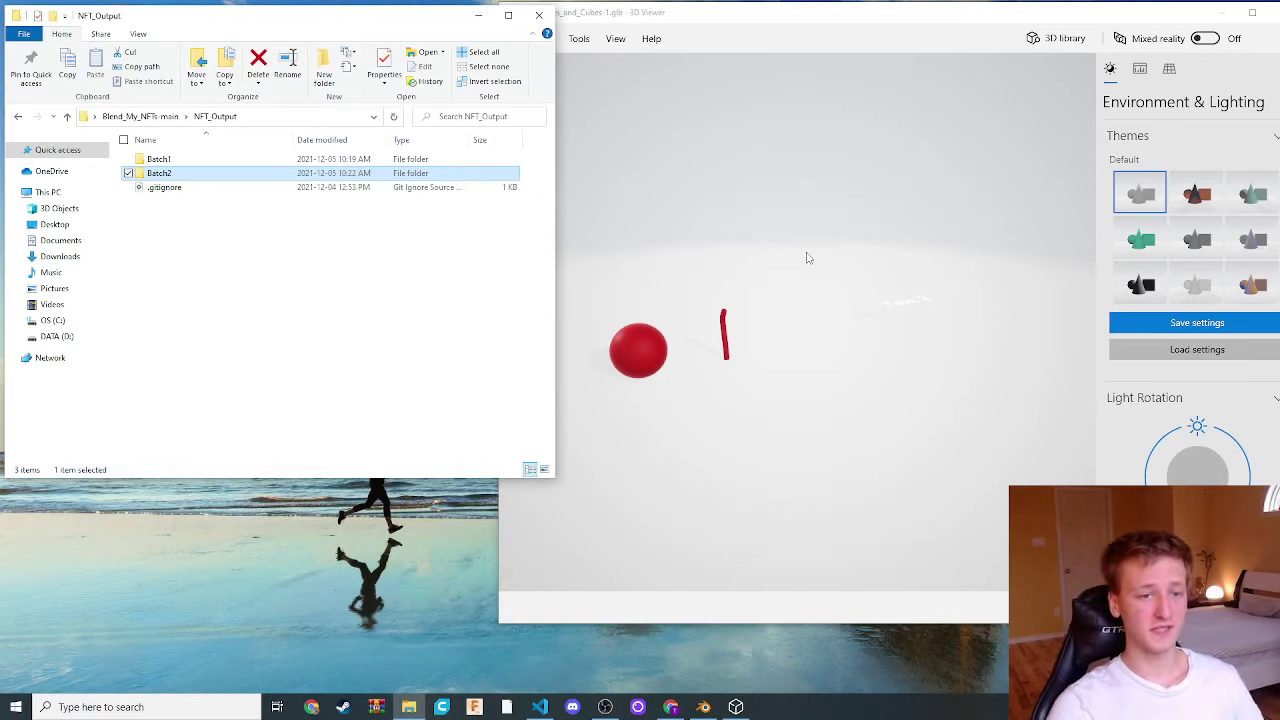
Delete the Batch1 and Batch2 folders from NFT_Output and close 3D Viewer
{"action": "left_click", "coordinate": [532, 176]}
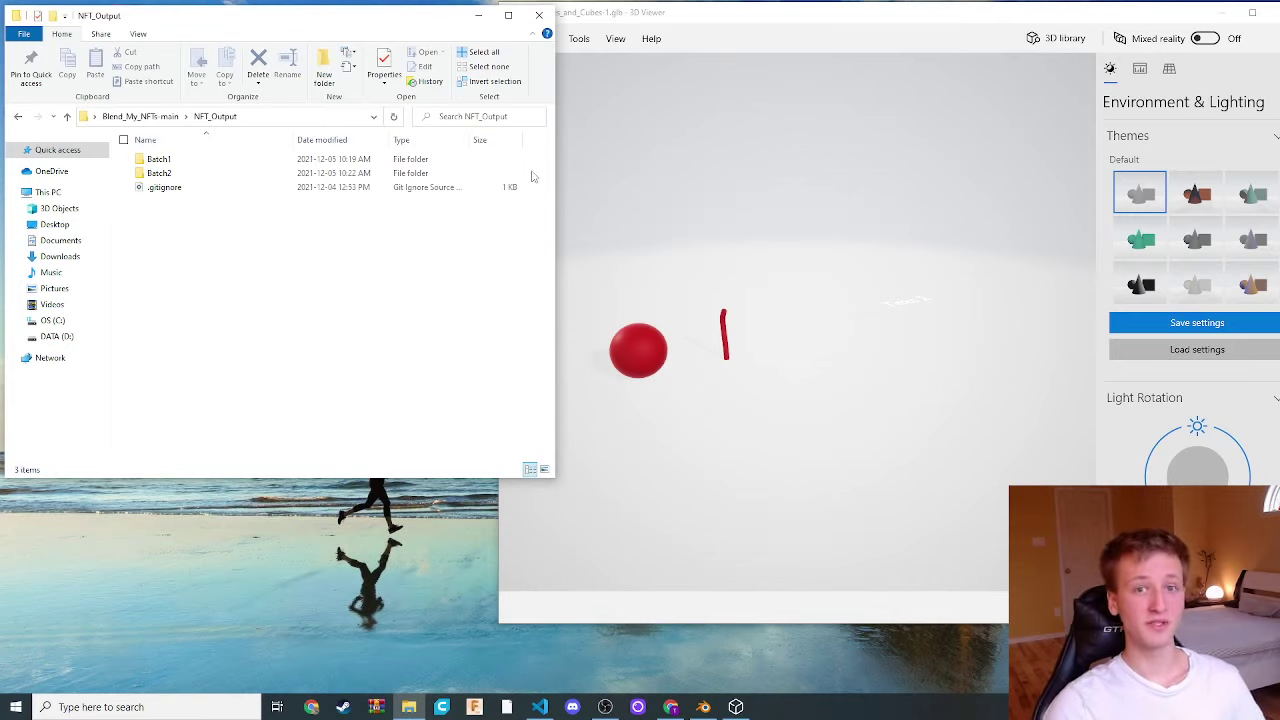
{"action": "left_click", "coordinate": [67, 116]}
{"action": "double_click", "coordinate": [161, 204]}
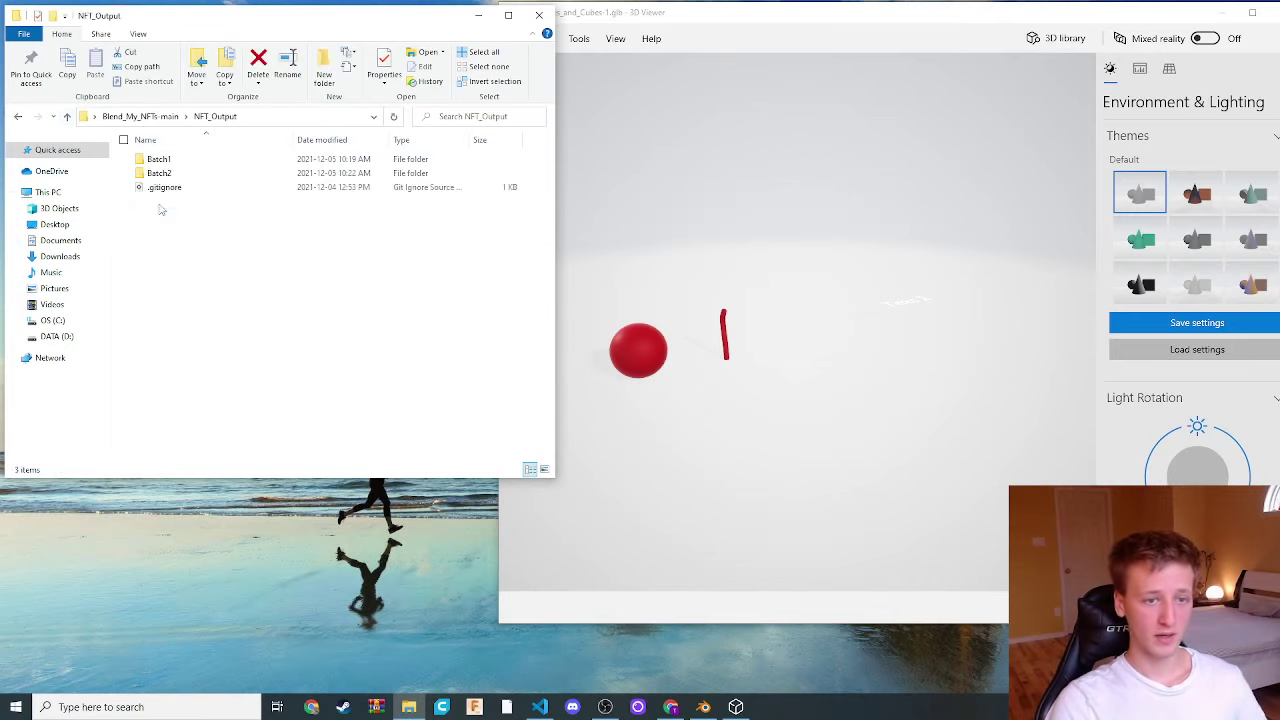
{"action": "left_click_drag", "start_coordinate": [530, 158], "coordinate": [240, 176]}
{"action": "right_click", "coordinate": [222, 174]}
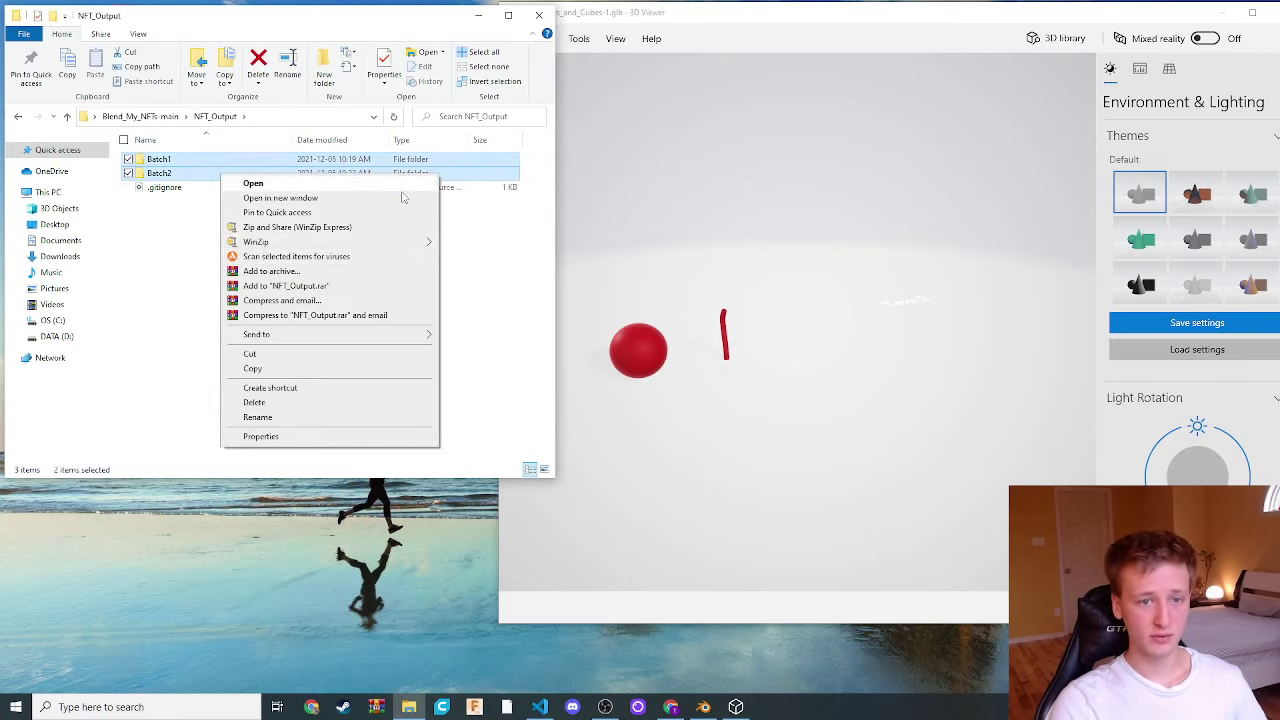
{"action": "left_click", "coordinate": [255, 402]}
{"action": "left_click", "coordinate": [1272, 12]}
{"action": "left_click_drag", "start_coordinate": [342, 18], "coordinate": [389, 20]}
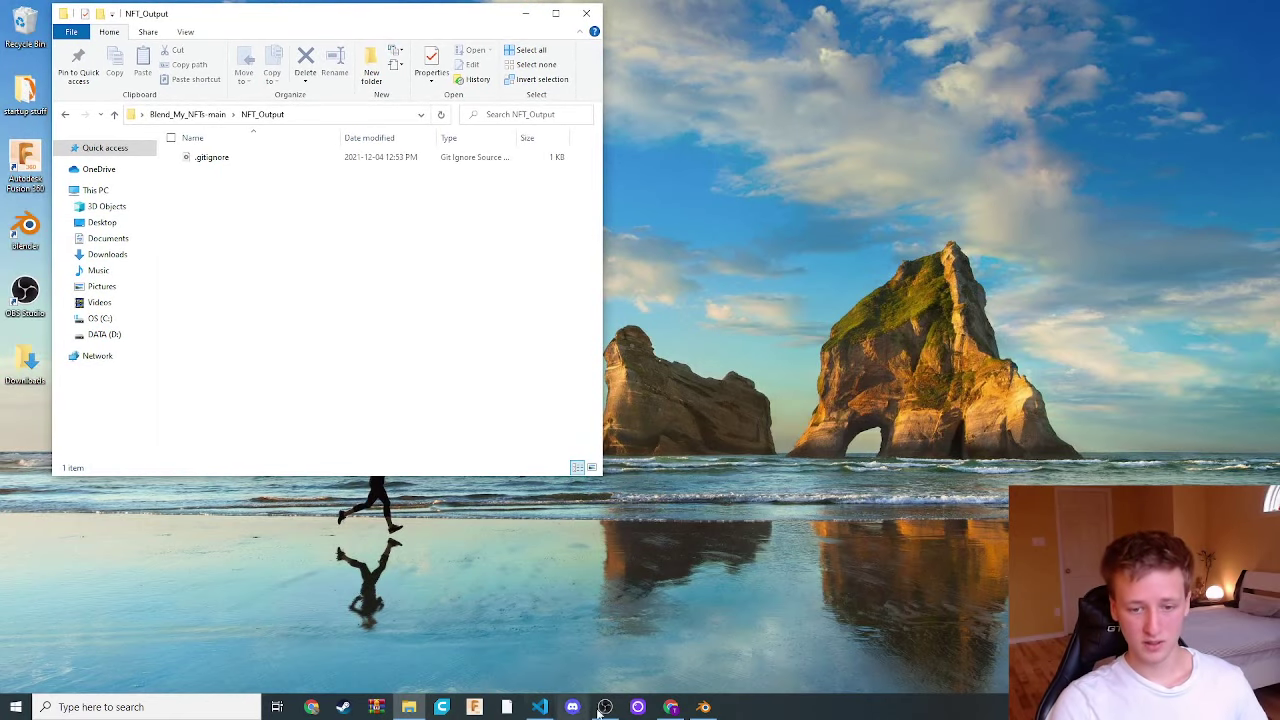
Switch to Visual Studio Code and set enableMetaData to True in the metadata section of config.py
{"action": "left_click", "coordinate": [539, 707]}
{"action": "scroll", "coordinate": [640, 380], "scroll_direction": "down", "scroll_amount": 10}
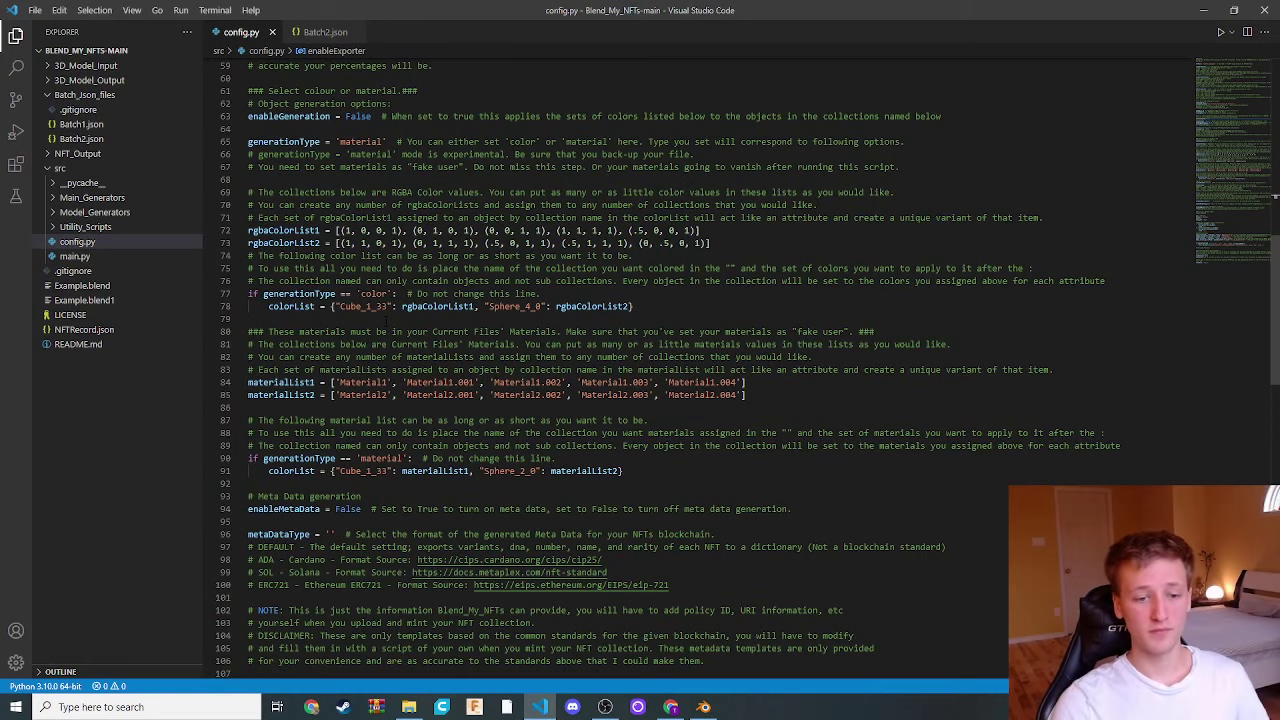
{"action": "scroll", "coordinate": [700, 370], "scroll_direction": "up", "scroll_amount": 6}
{"action": "scroll", "coordinate": [700, 370], "scroll_direction": "down", "scroll_amount": 8}
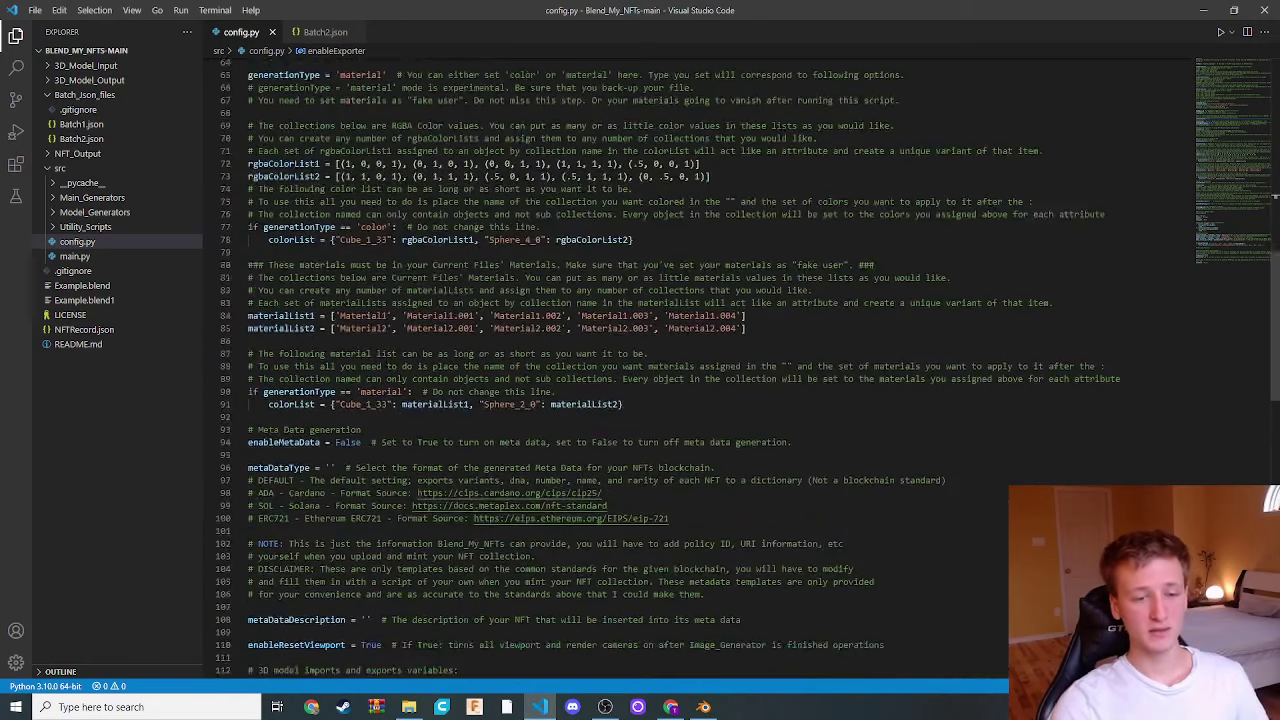
{"action": "scroll", "coordinate": [700, 370], "scroll_direction": "down", "scroll_amount": 4}
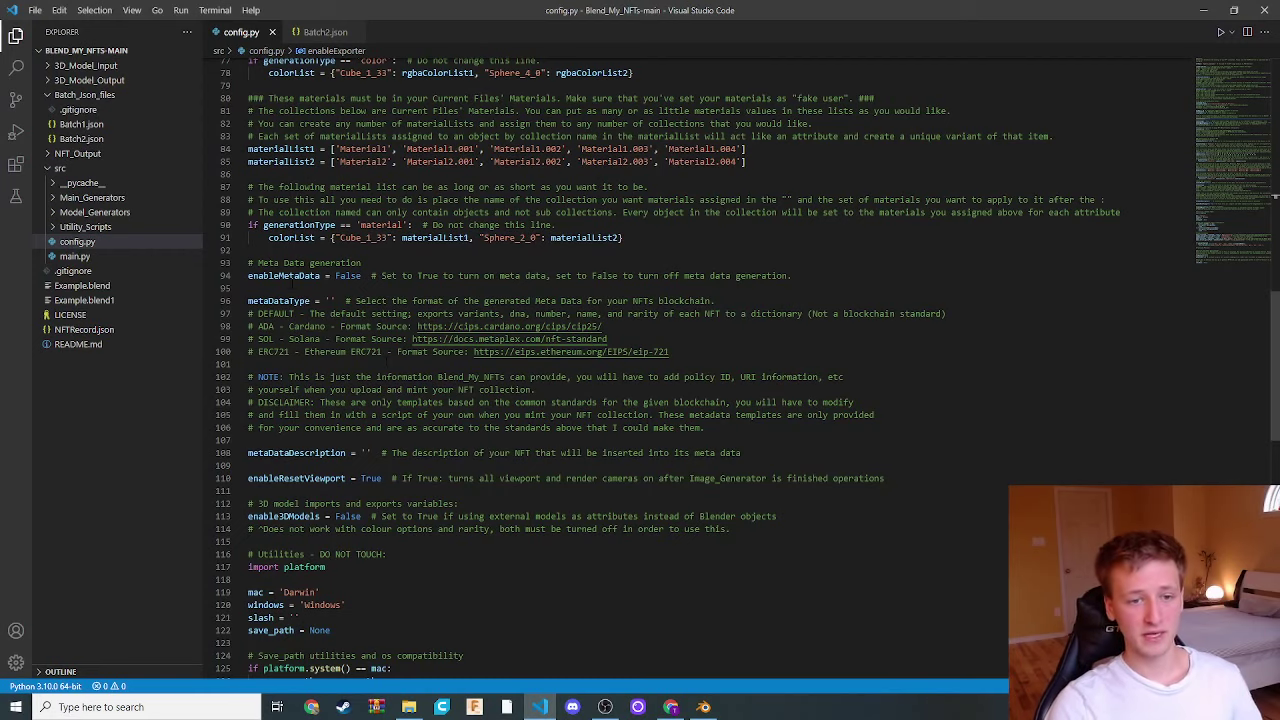
{"action": "double_click", "coordinate": [284, 276]}
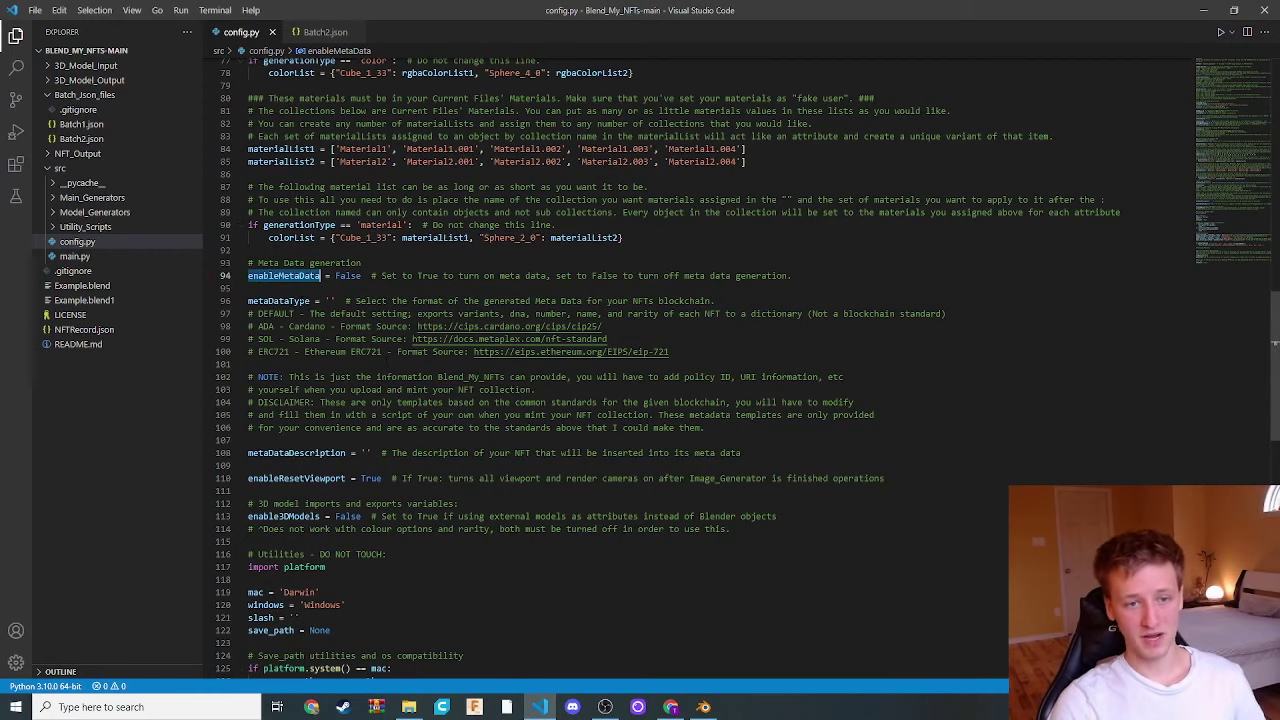
{"action": "key", "text": "ctrl+a"}
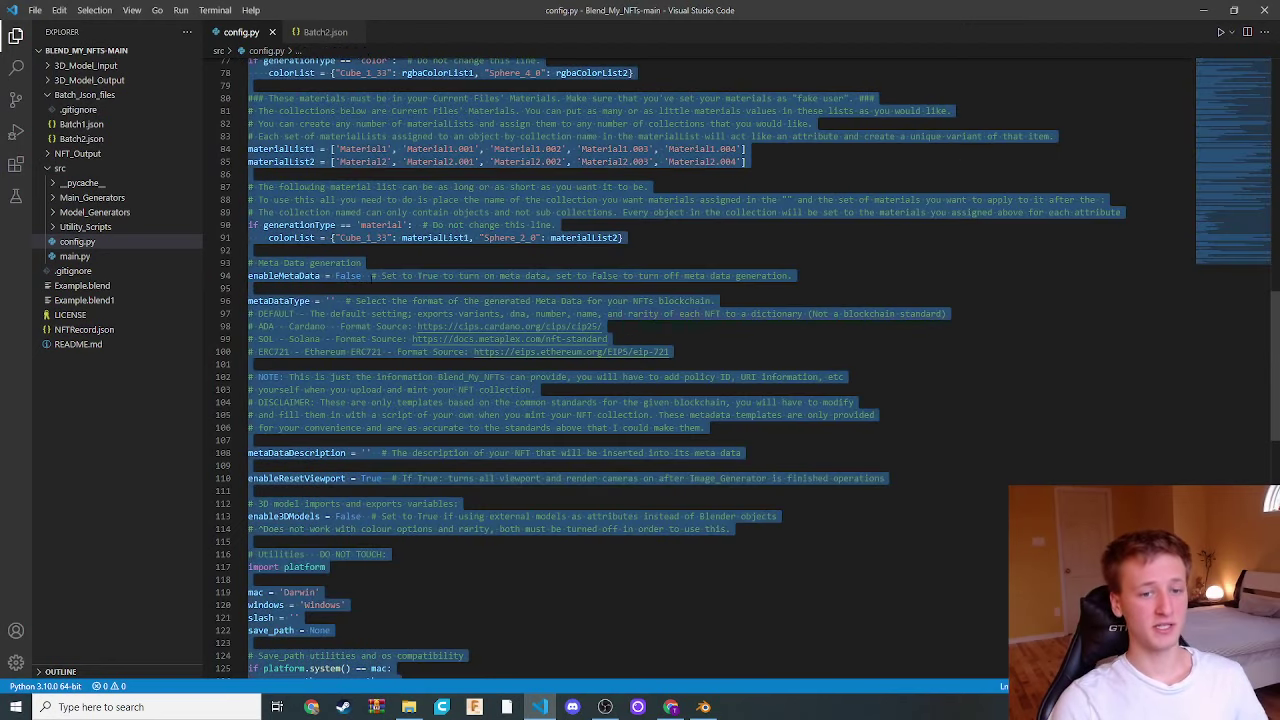
{"action": "double_click", "coordinate": [347, 276]}
{"action": "type", "text": "True"}
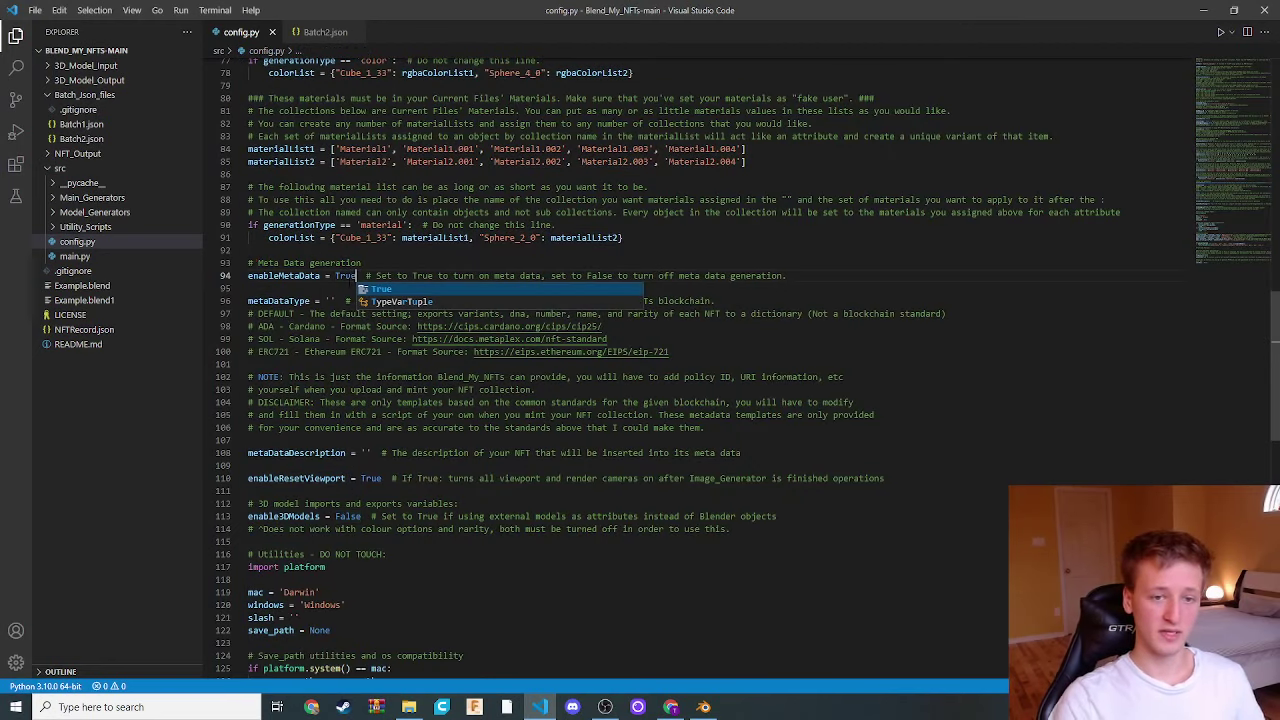
Review the metaDataType options in config.py, reading what the DEFAULT format exports
{"action": "left_click", "coordinate": [311, 313]}
{"action": "scroll", "coordinate": [312, 280], "scroll_direction": "down", "scroll_amount": 1}
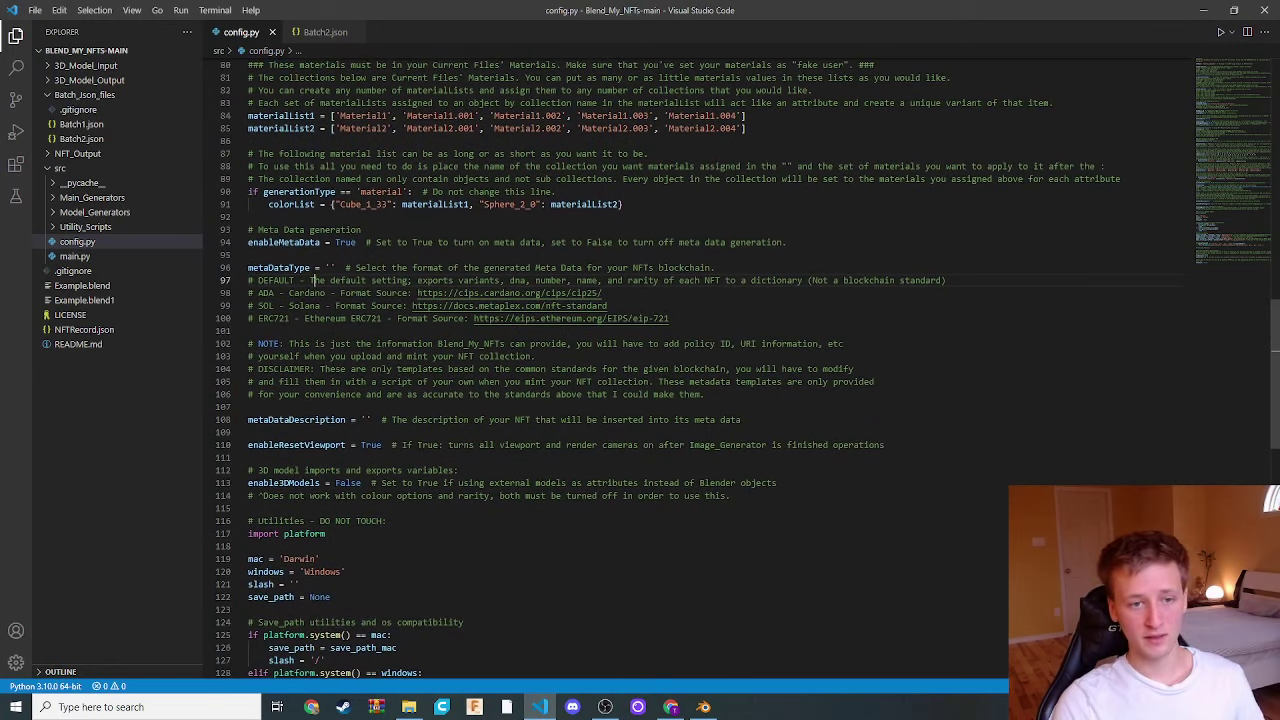
{"action": "left_click_drag", "start_coordinate": [330, 318], "coordinate": [248, 280]}
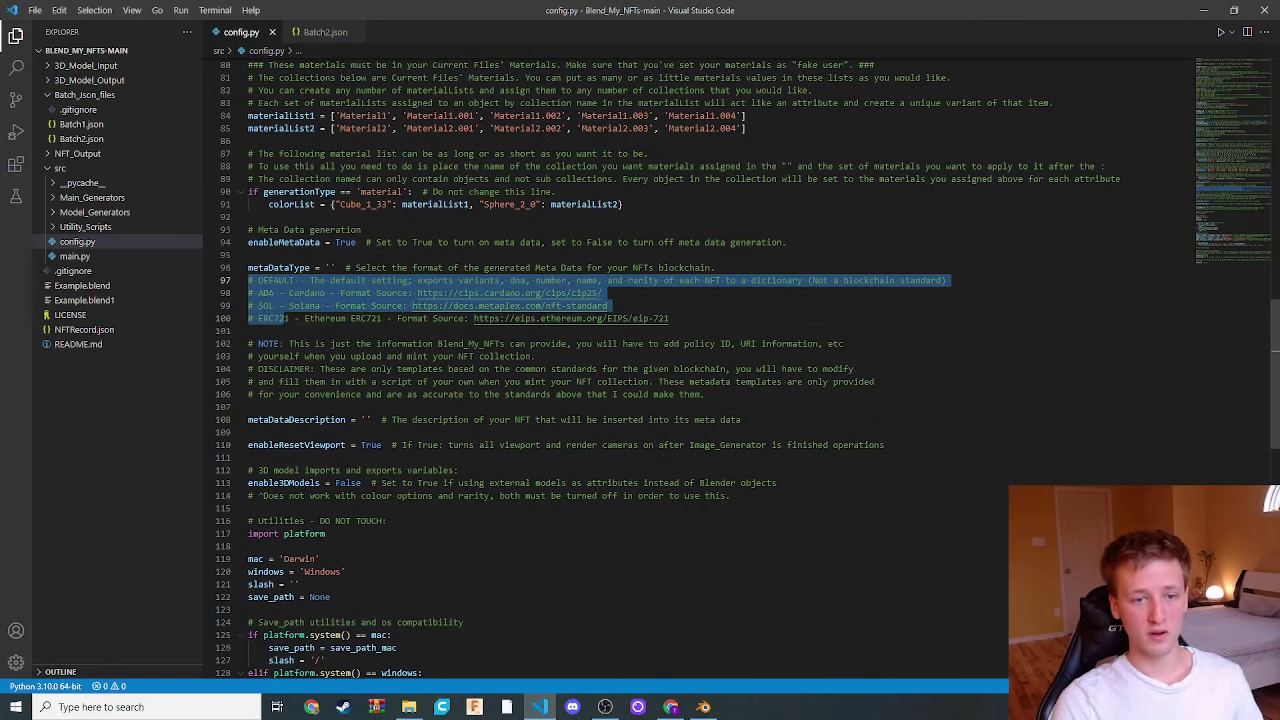
{"action": "left_click", "coordinate": [330, 318]}
{"action": "key", "text": "End"}
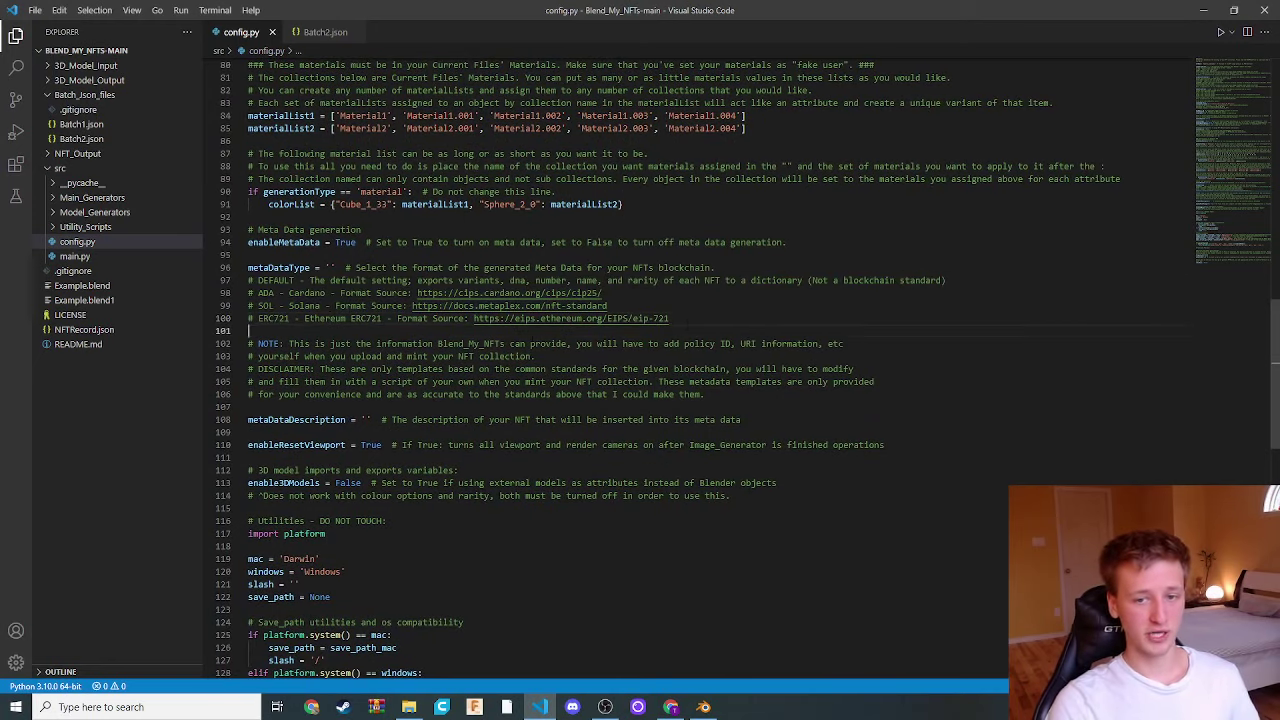
{"action": "double_click", "coordinate": [276, 280]}
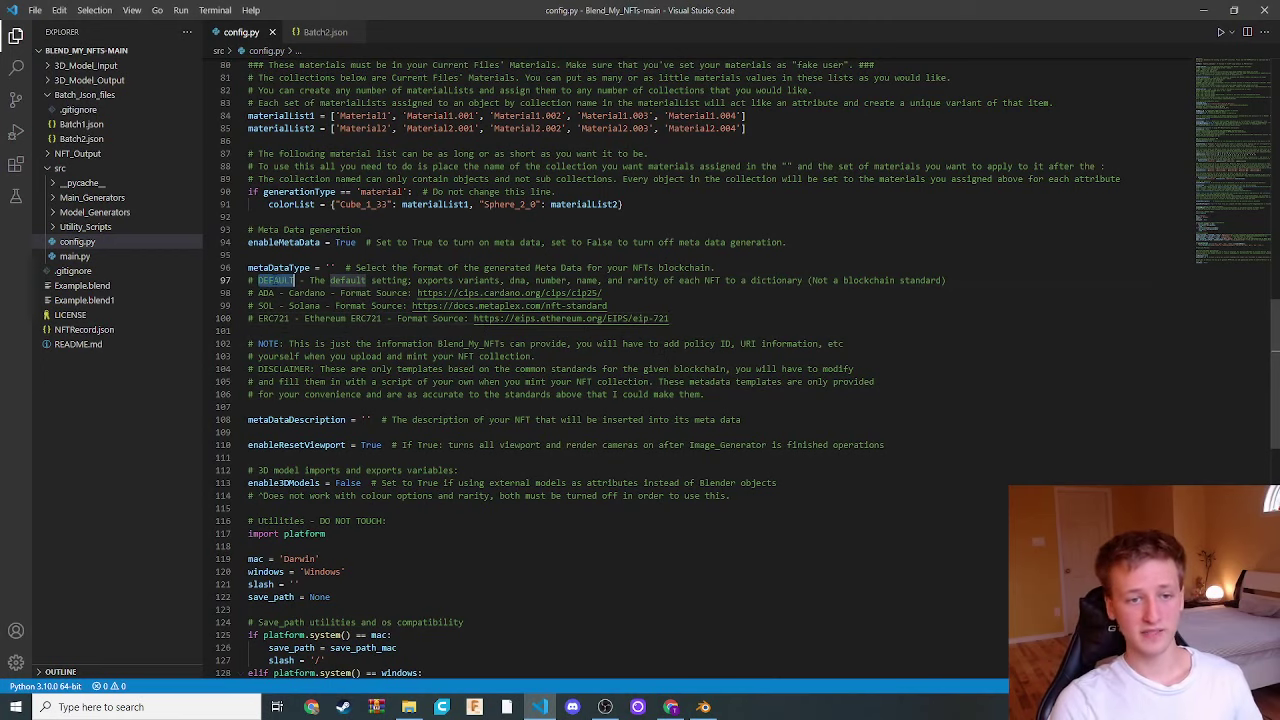
{"action": "left_click_drag", "start_coordinate": [448, 281], "coordinate": [768, 282]}
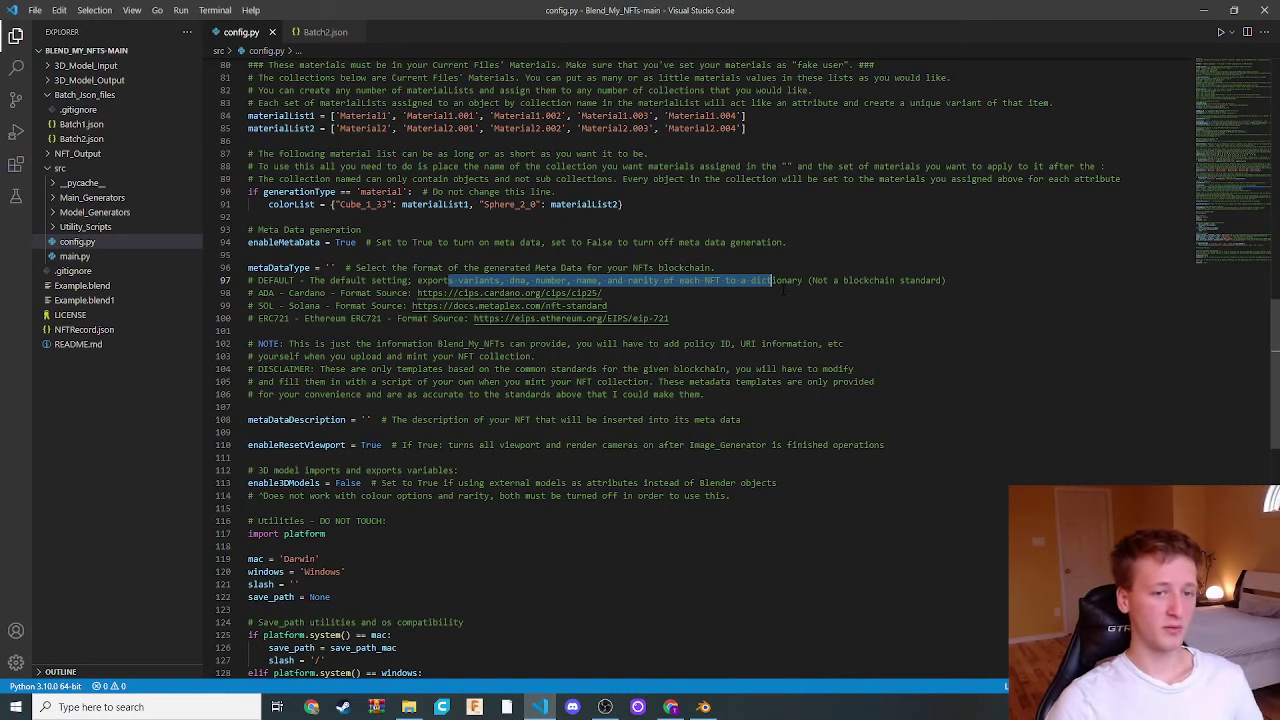
Examine the ADA, SOL and ERC721 metadata formats and their format source links in config.py
{"action": "double_click", "coordinate": [266, 293]}
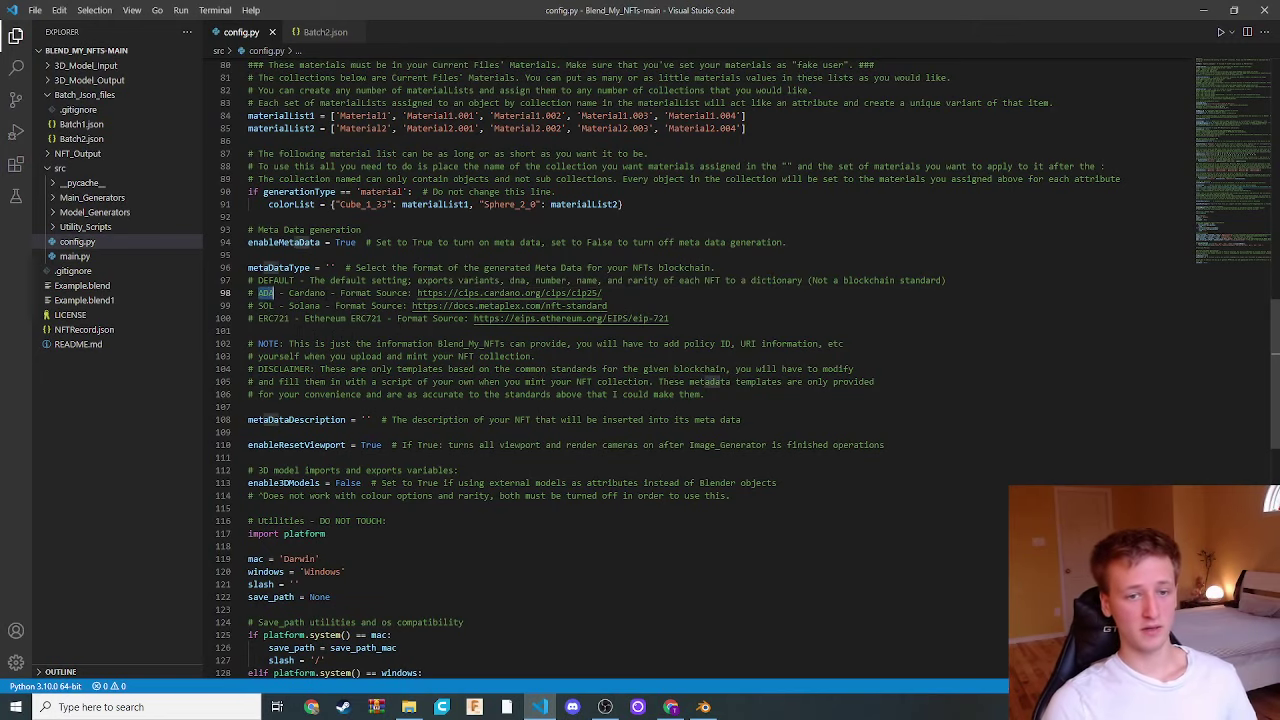
{"action": "mouse_move", "coordinate": [414, 293]}
{"action": "left_mouse_down"}
{"action": "mouse_move", "coordinate": [652, 296]}
{"action": "mouse_move", "coordinate": [409, 305]}
{"action": "left_mouse_up"}
{"action": "left_click", "coordinate": [249, 330]}
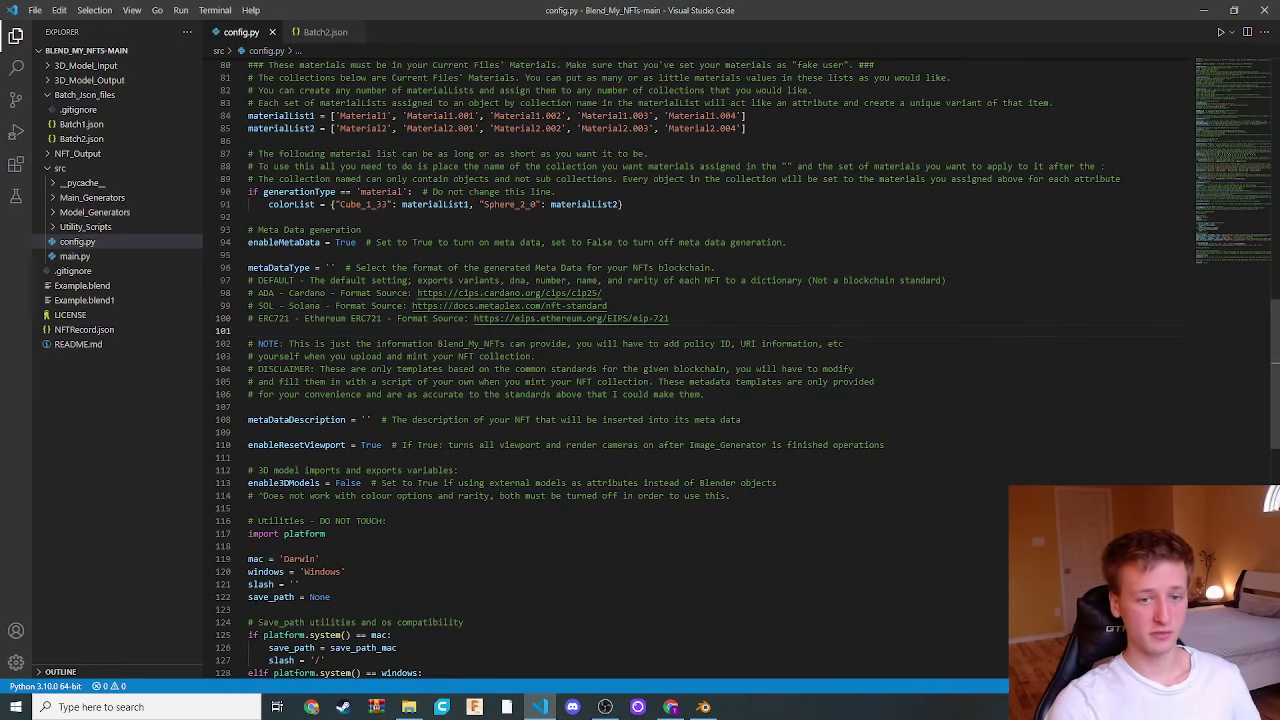
{"action": "left_click", "coordinate": [601, 293]}
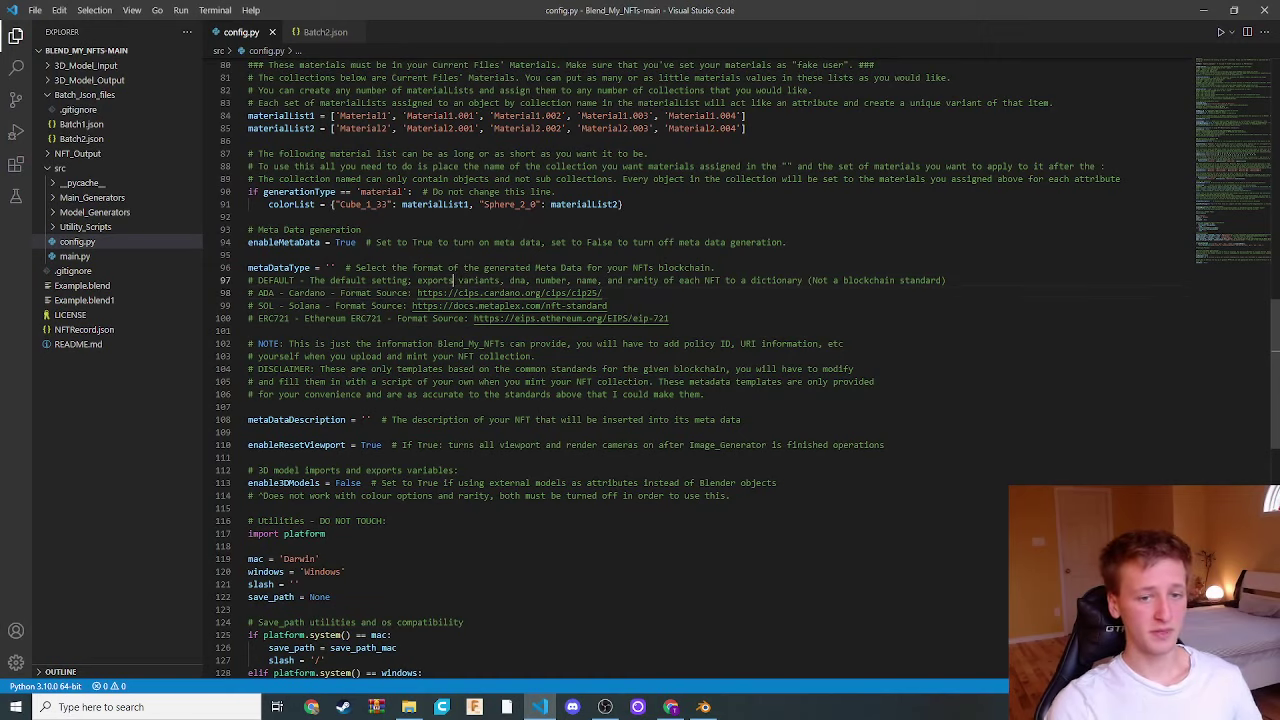
{"action": "left_click", "coordinate": [360, 305]}
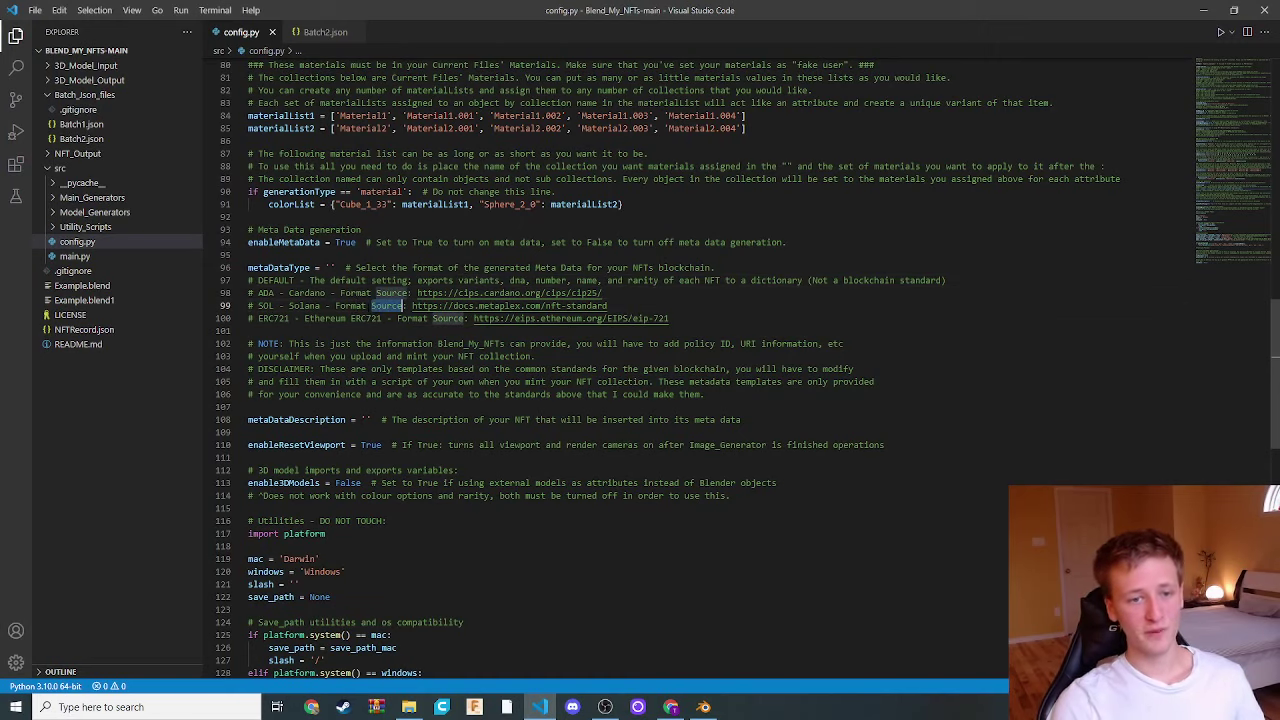
{"action": "double_click", "coordinate": [355, 305]}
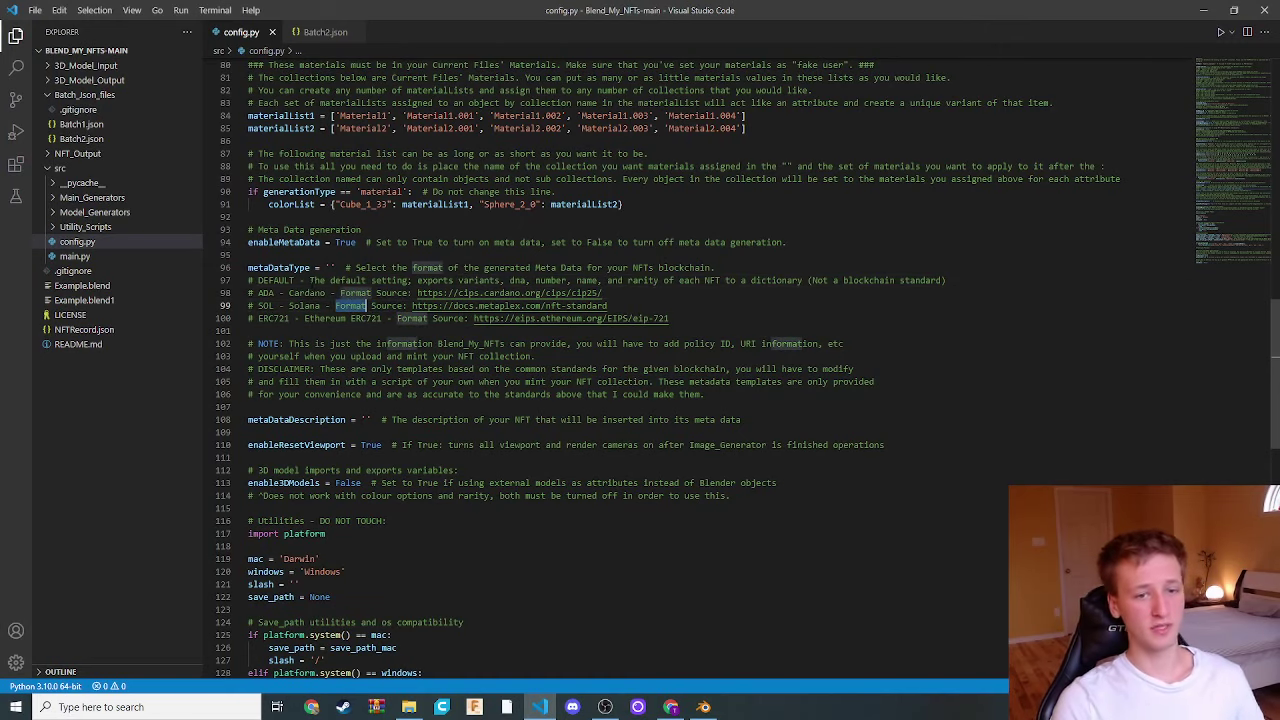
{"action": "left_click", "coordinate": [276, 318]}
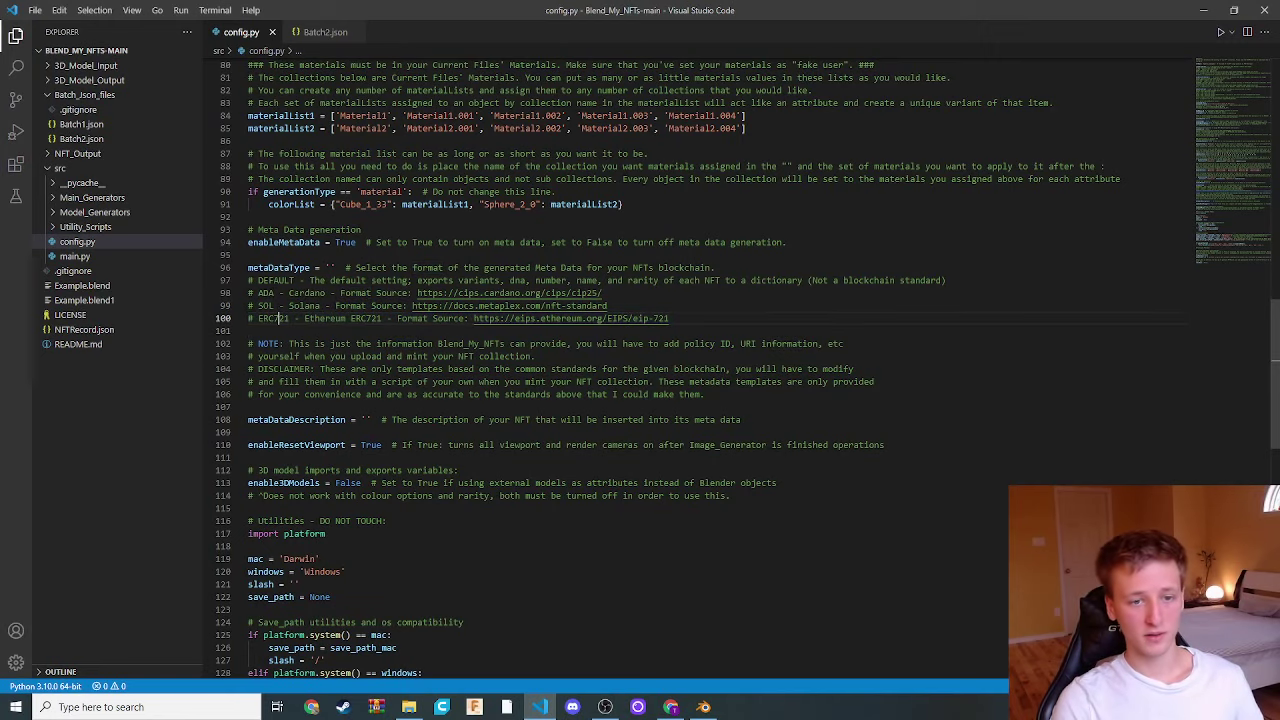
{"action": "double_click", "coordinate": [307, 293]}
{"action": "left_click", "coordinate": [291, 306]}
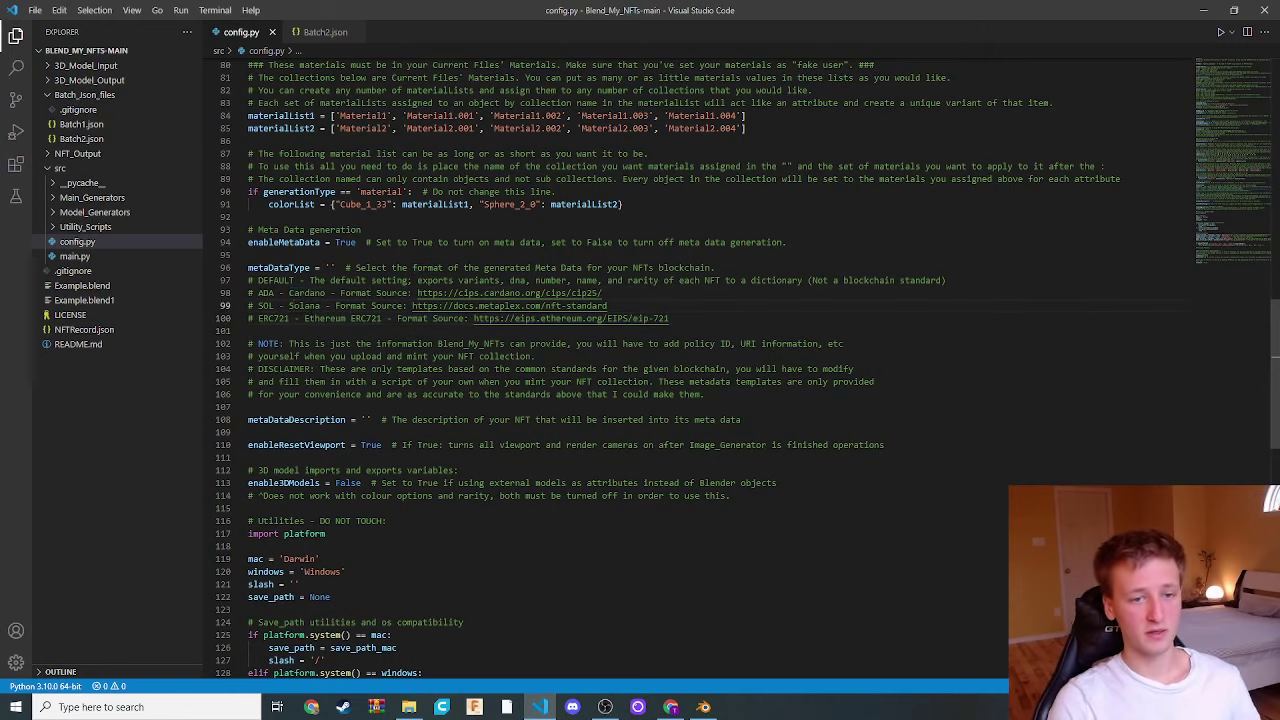
{"action": "double_click", "coordinate": [325, 318]}
{"action": "double_click", "coordinate": [366, 318]}
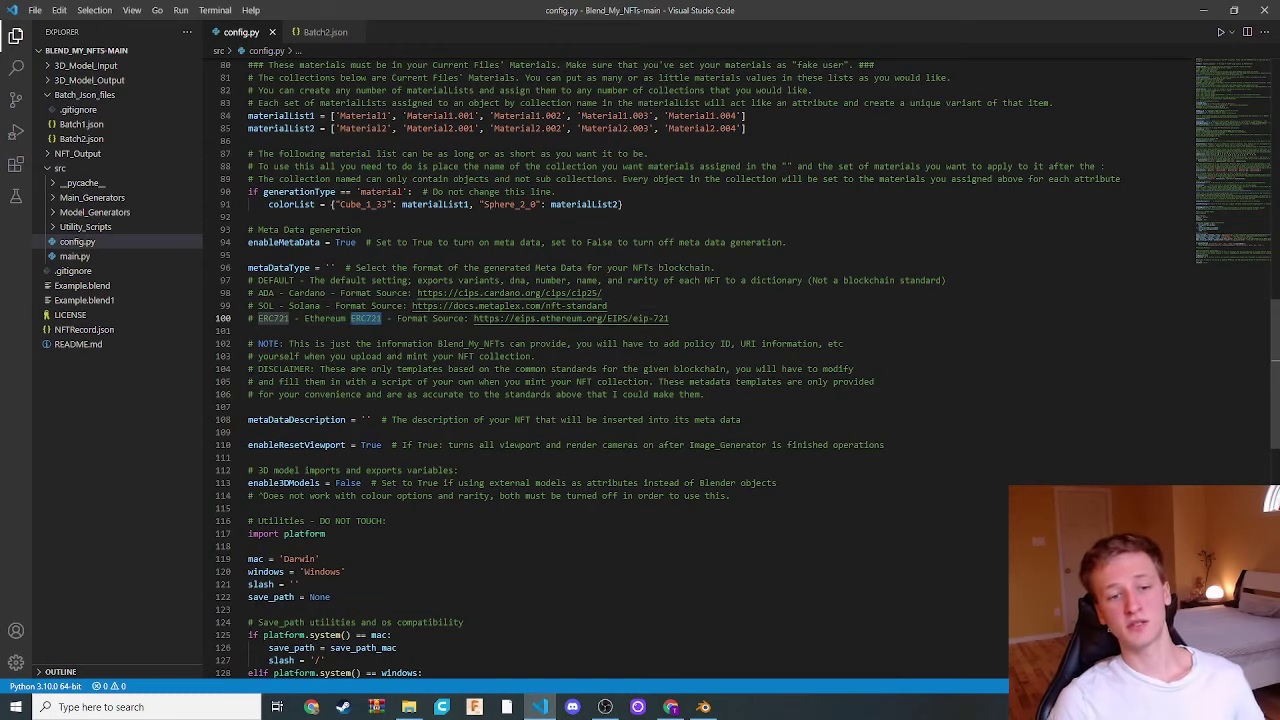
Set metaDataType to SOL in config.py, copying the name from the list of blockchain formats in the comments
{"action": "double_click", "coordinate": [265, 293]}
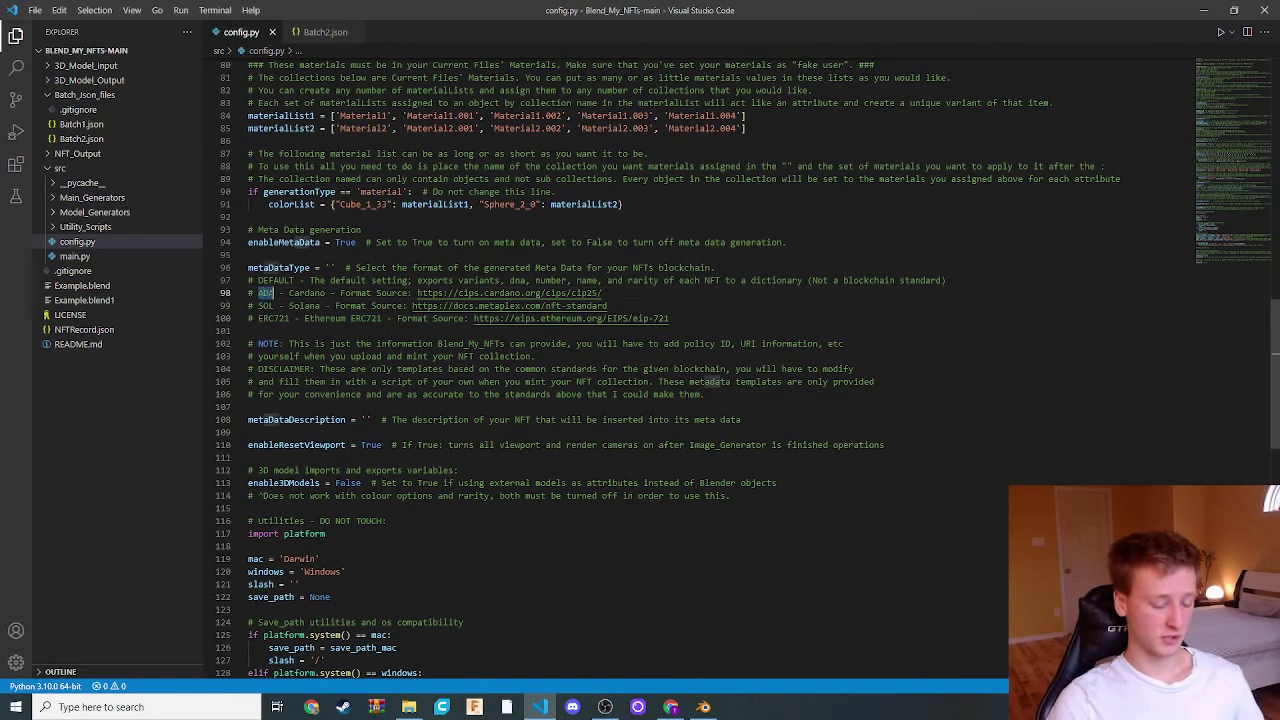
{"action": "double_click", "coordinate": [265, 306]}
{"action": "key", "text": "ctrl+c"}
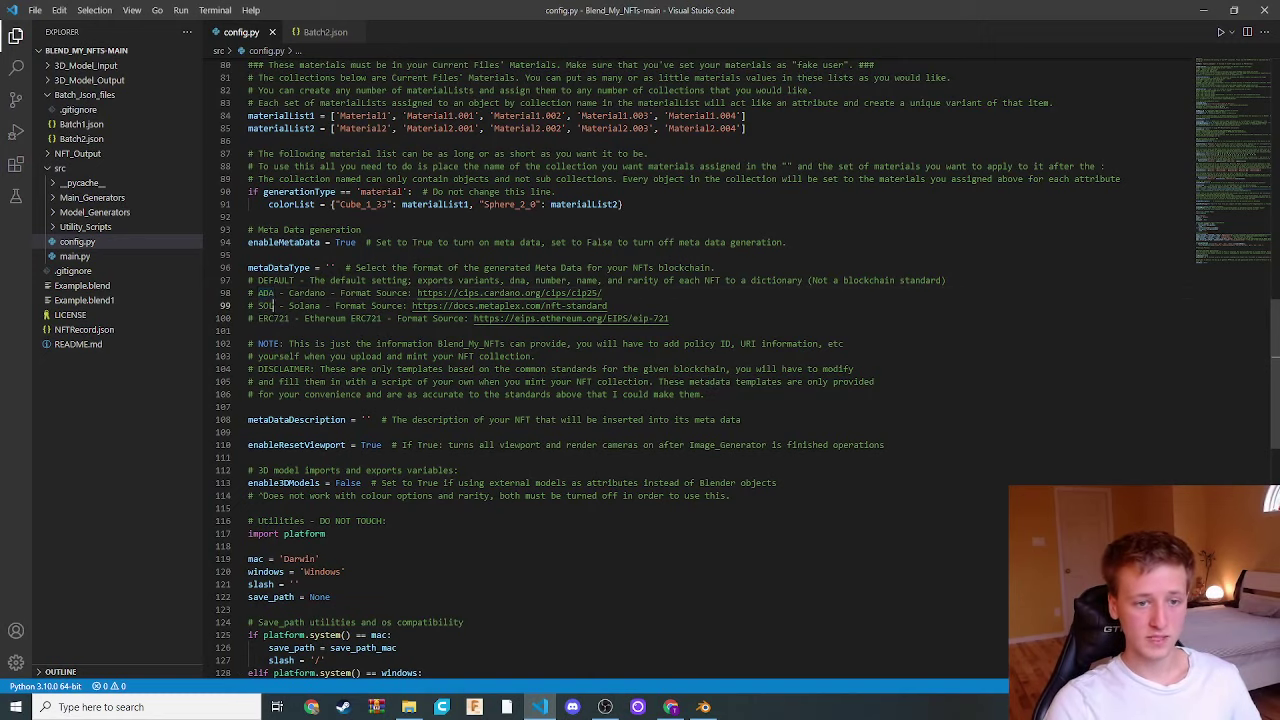
{"action": "left_click", "coordinate": [329, 267]}
{"action": "key", "text": "ctrl+v"}
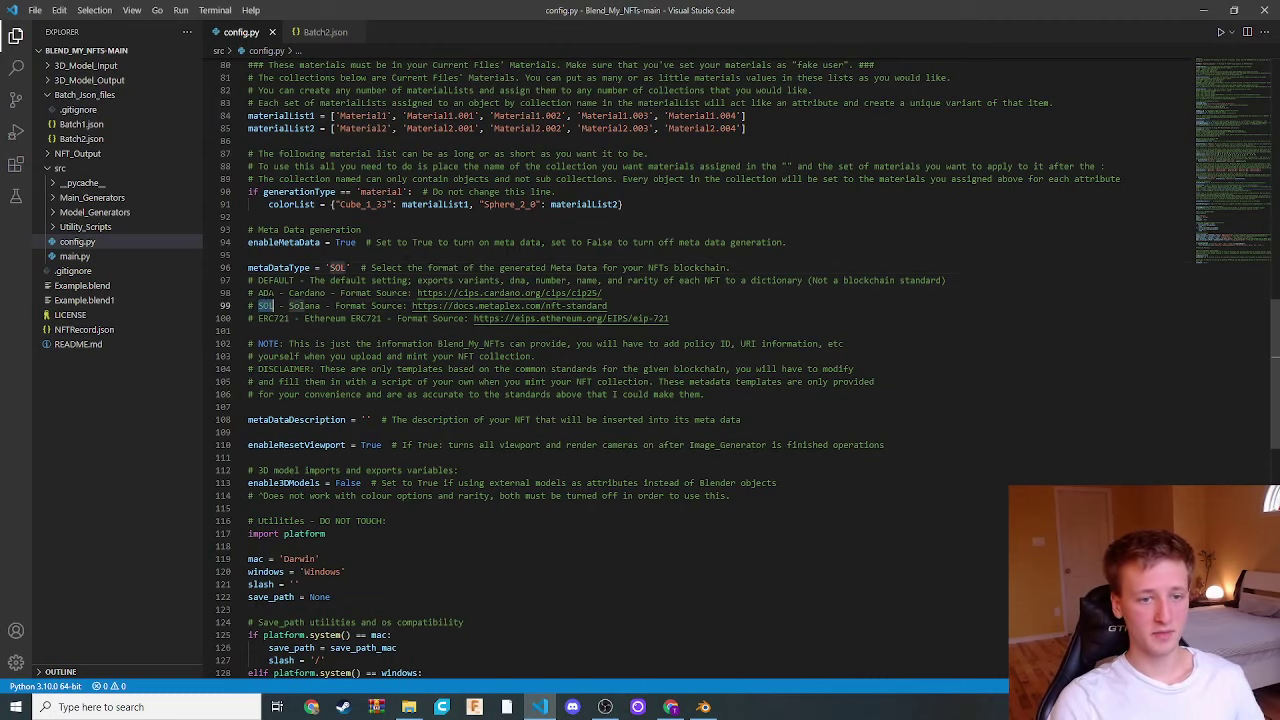
{"action": "double_click", "coordinate": [285, 280]}
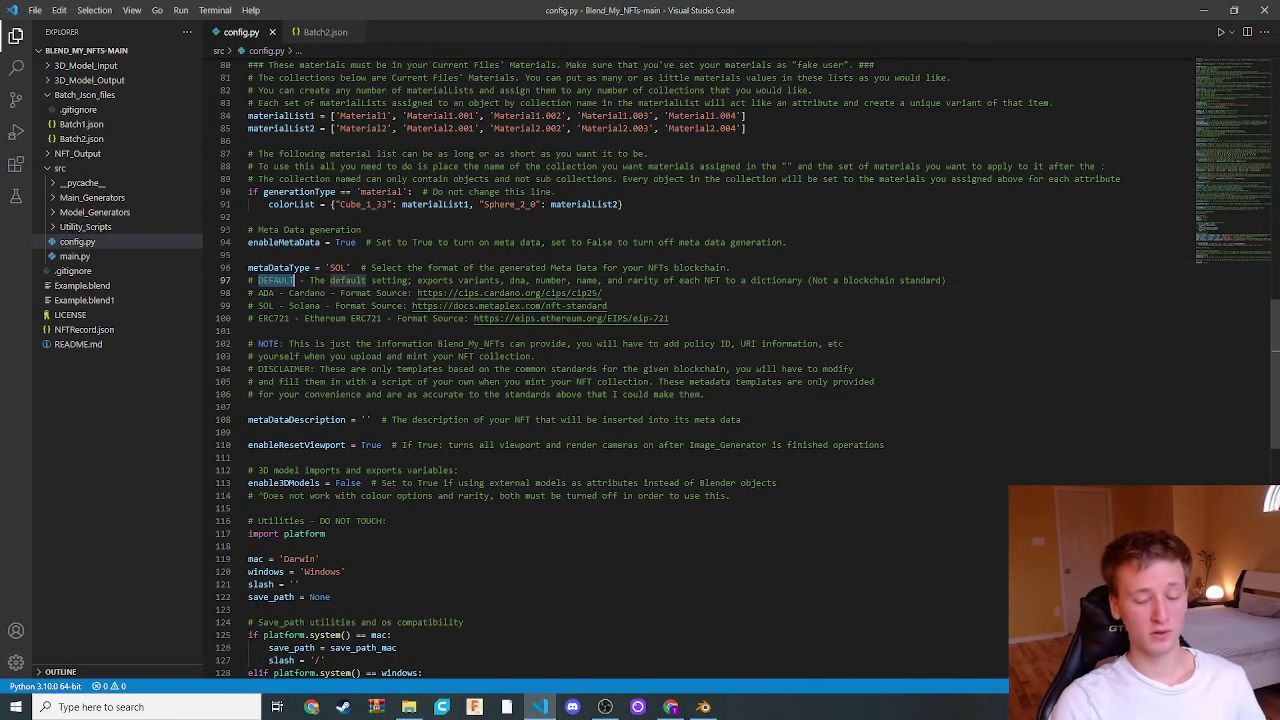
{"action": "double_click", "coordinate": [338, 267]}
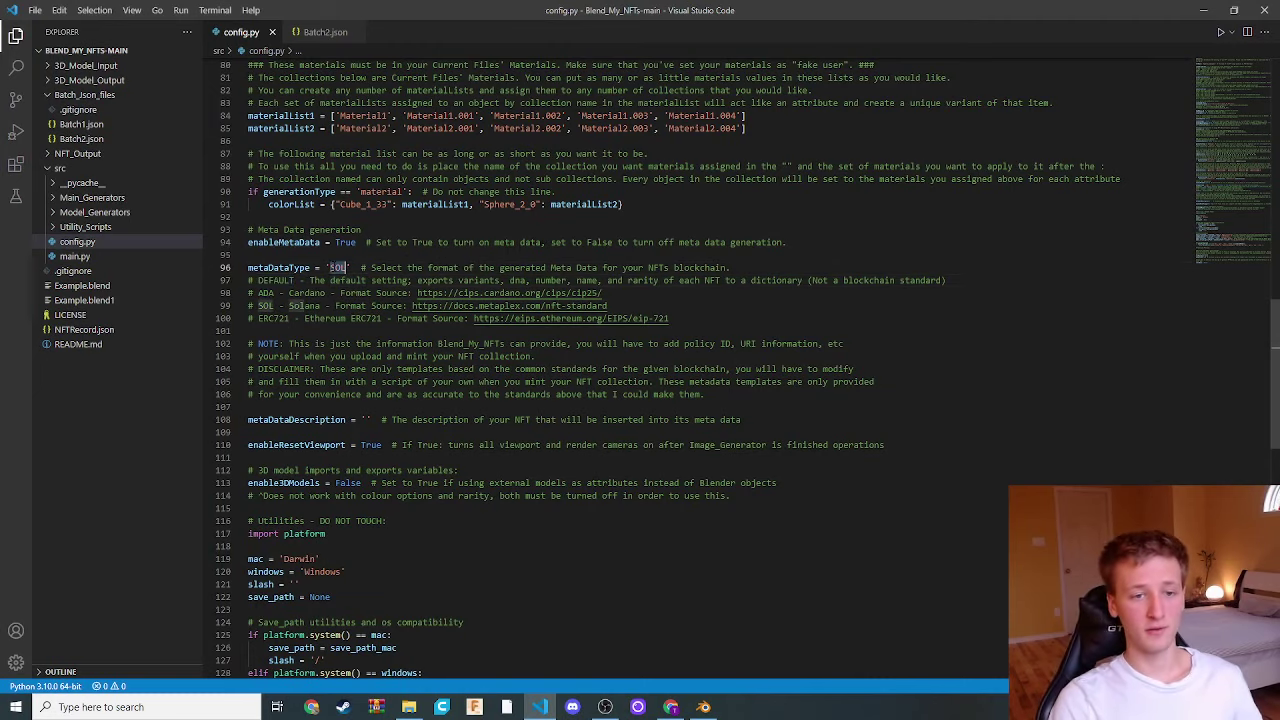
{"action": "left_click_drag", "start_coordinate": [248, 280], "coordinate": [289, 318]}
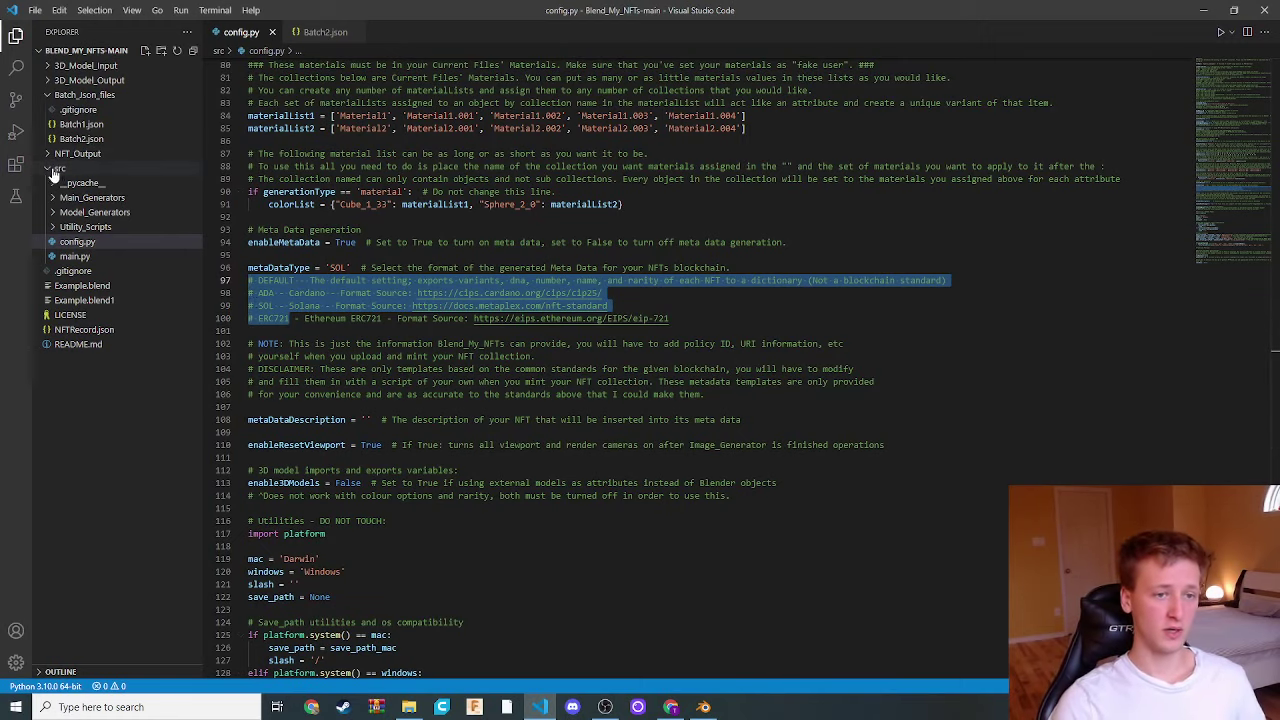
Open metaData.py from the Main_Generators folder and examine the DEFAULT and SOL metadata templates in returnMetaData
{"action": "left_click", "coordinate": [56, 206]}
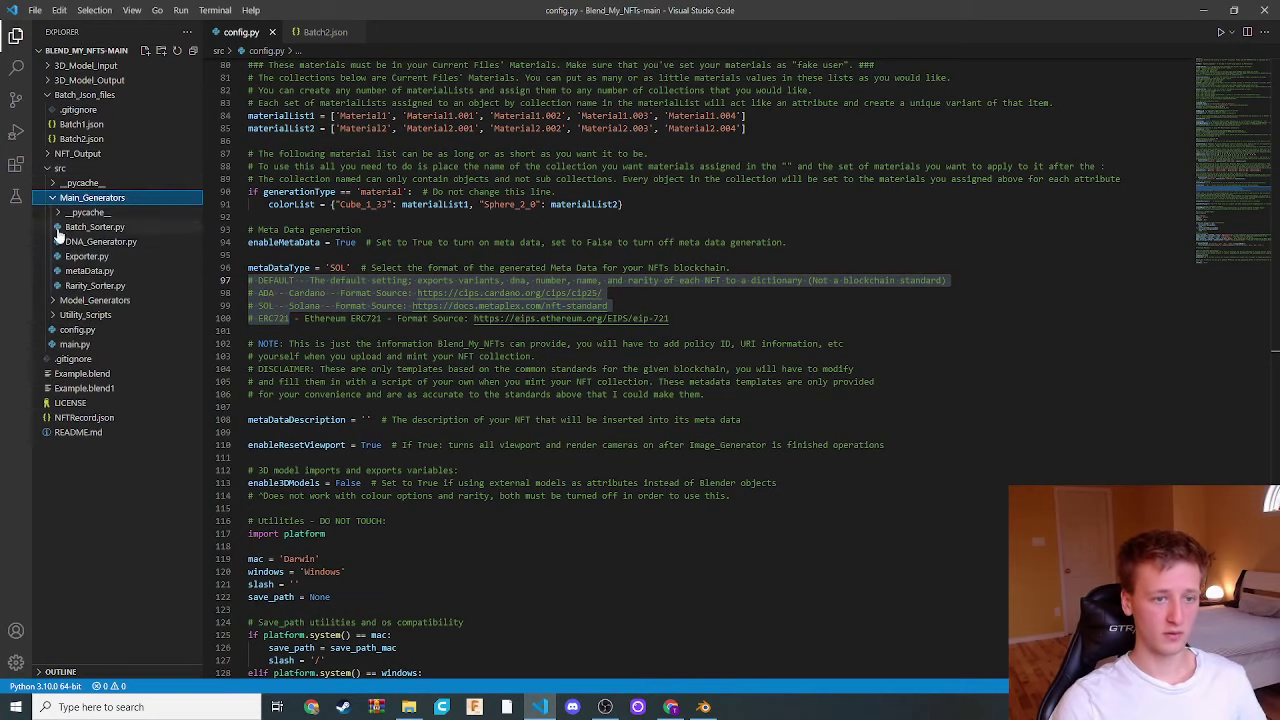
{"action": "left_click", "coordinate": [99, 274]}
{"action": "scroll", "coordinate": [600, 360], "scroll_direction": "down", "scroll_amount": 8}
{"action": "scroll", "coordinate": [600, 360], "scroll_direction": "up", "scroll_amount": 8}
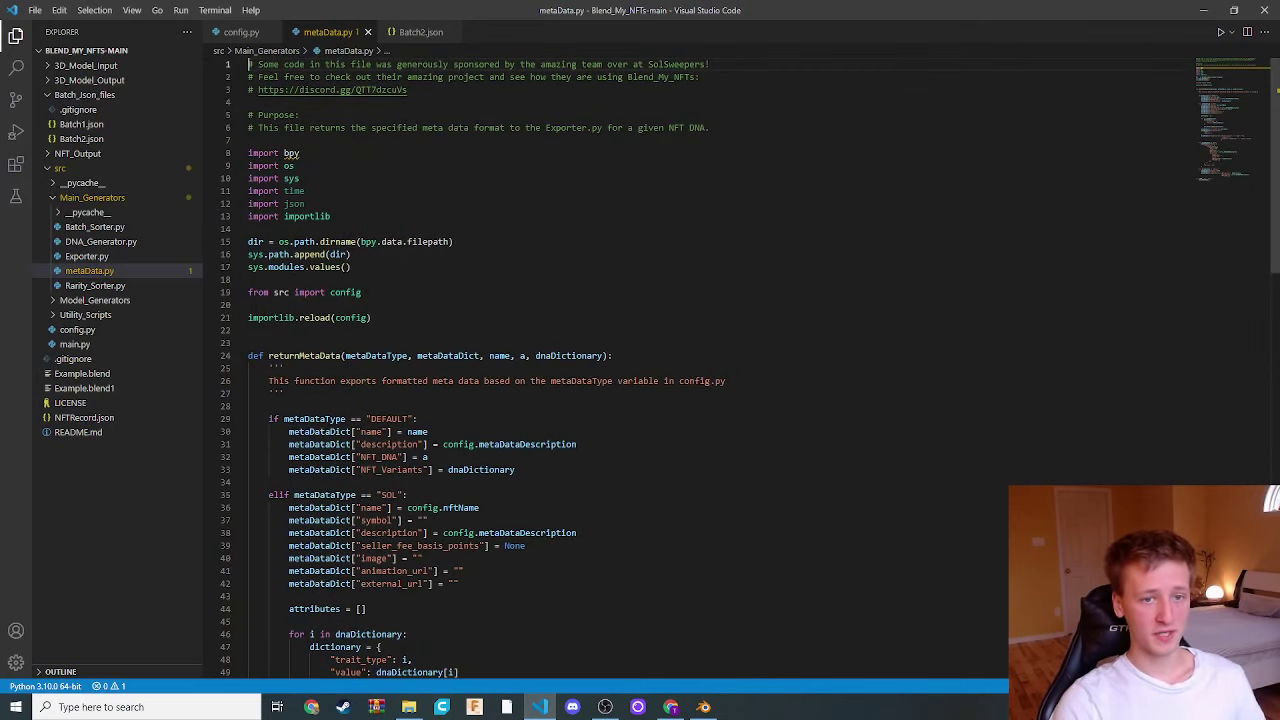
{"action": "scroll", "coordinate": [640, 368], "scroll_direction": "down", "scroll_amount": 9}
{"action": "scroll", "coordinate": [640, 368], "scroll_direction": "up", "scroll_amount": 3}
{"action": "scroll", "coordinate": [640, 368], "scroll_direction": "down", "scroll_amount": 2}
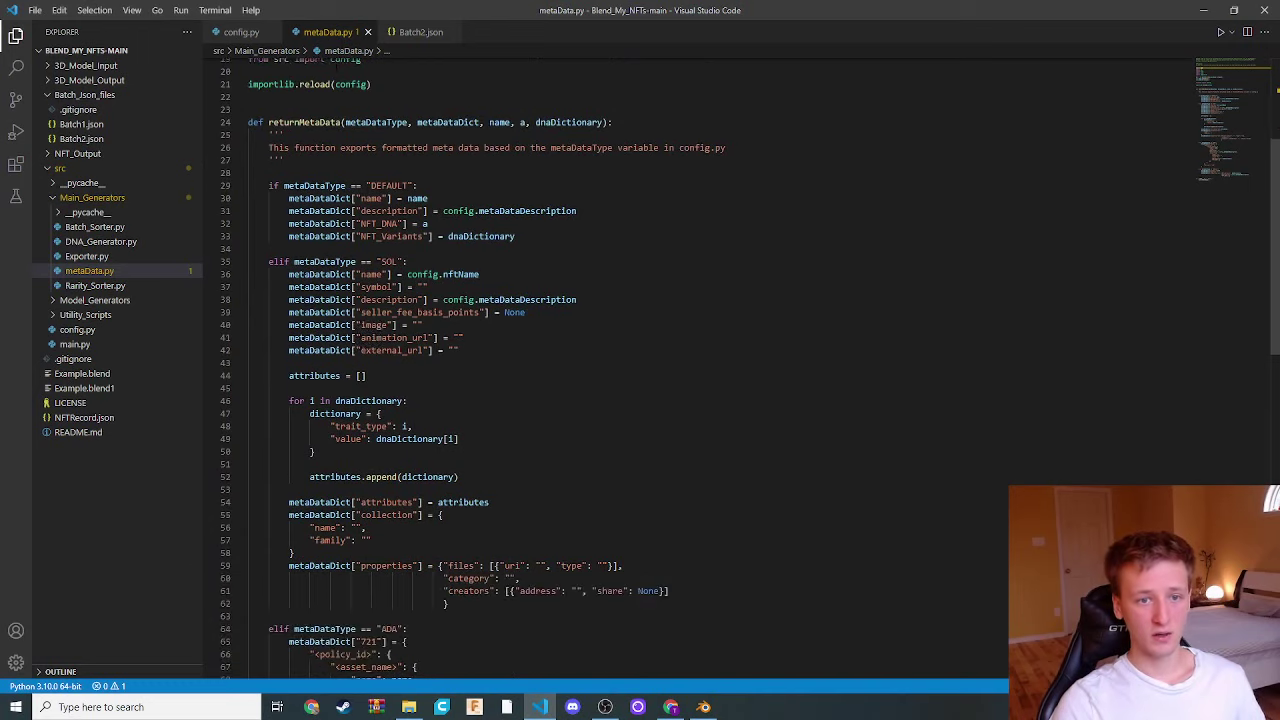
{"action": "scroll", "coordinate": [640, 368], "scroll_direction": "up", "scroll_amount": 2}
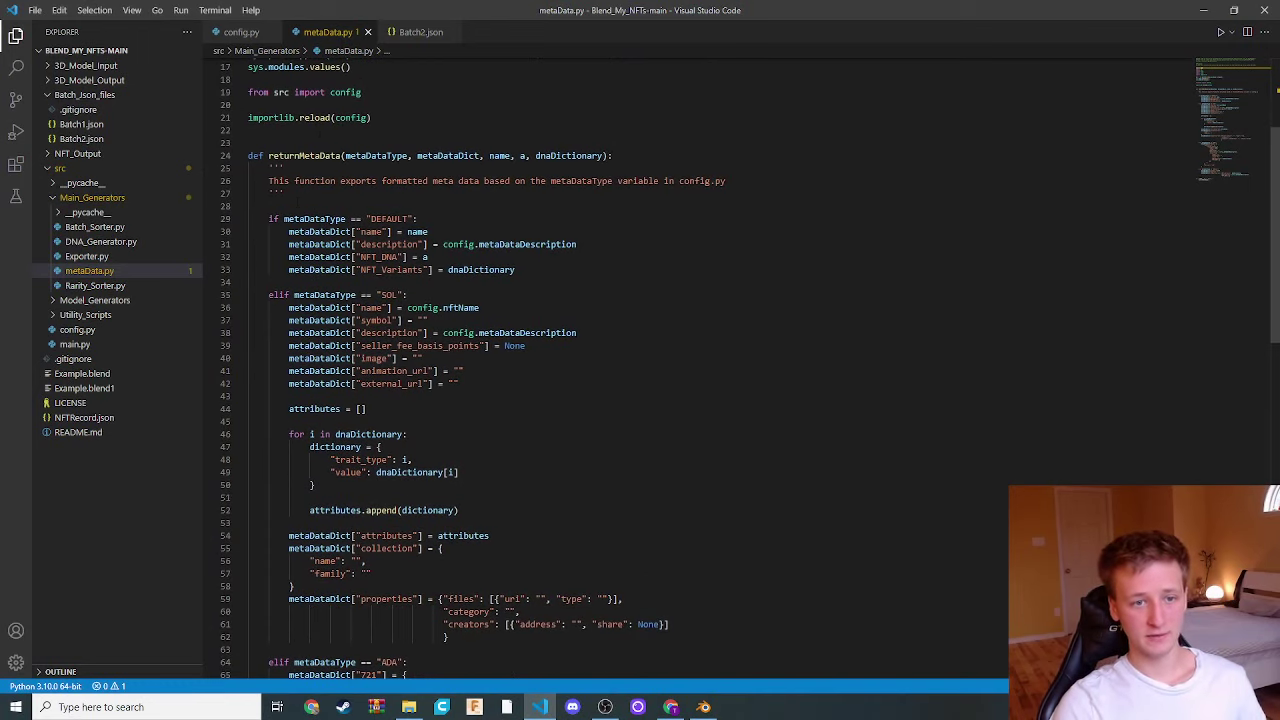
{"action": "left_click", "coordinate": [417, 218]}
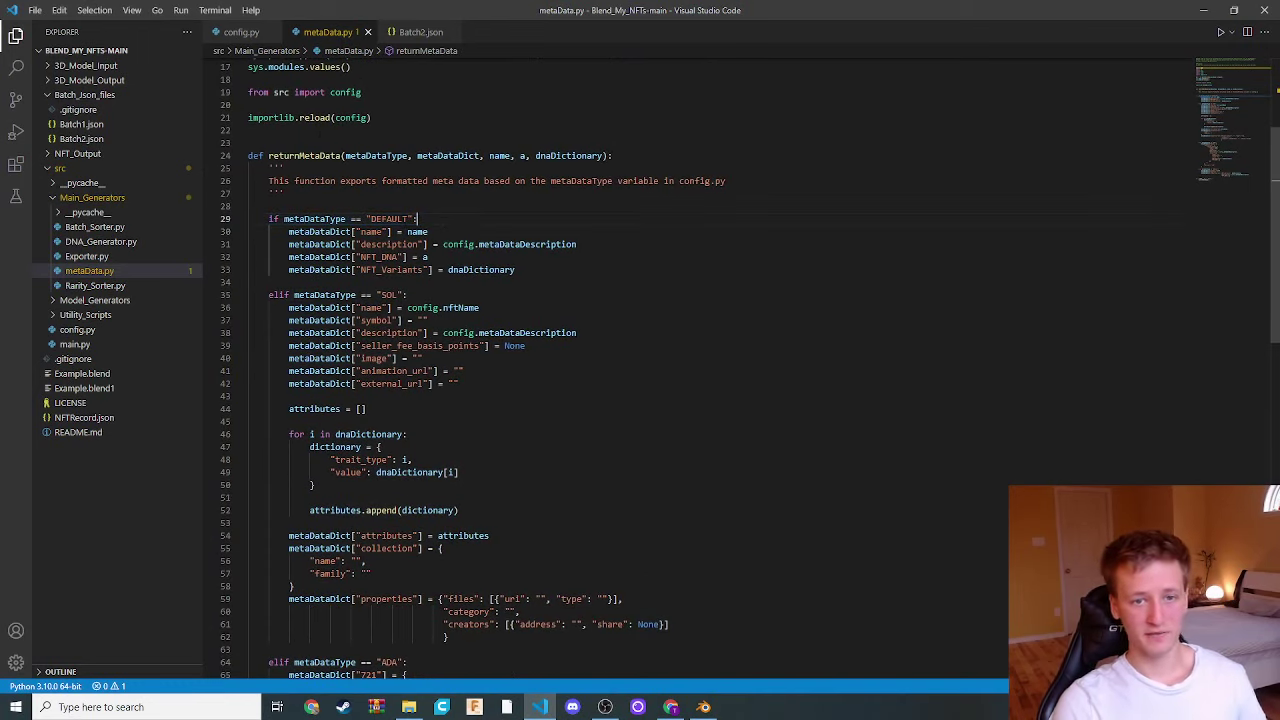
Examine the ADA and ERC721 metadata templates in metaData.py, and close the file
{"action": "scroll", "coordinate": [640, 368], "scroll_direction": "down", "scroll_amount": 11}
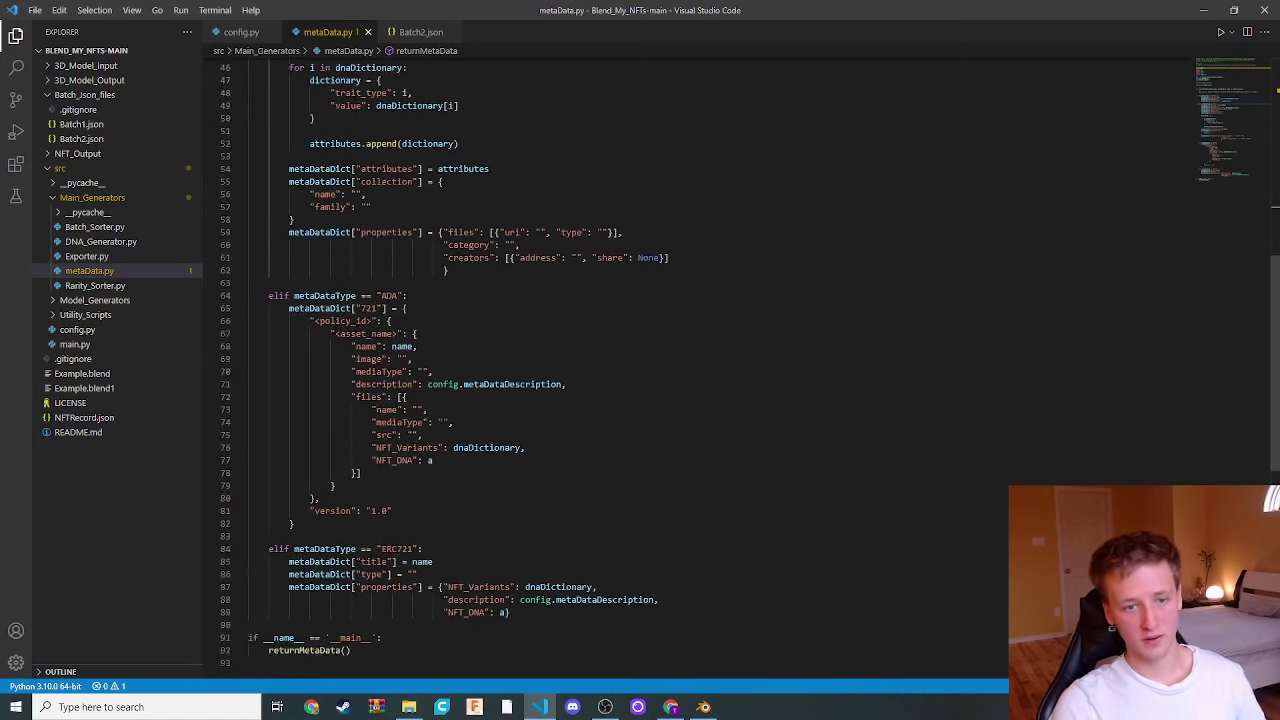
{"action": "double_click", "coordinate": [389, 228]}
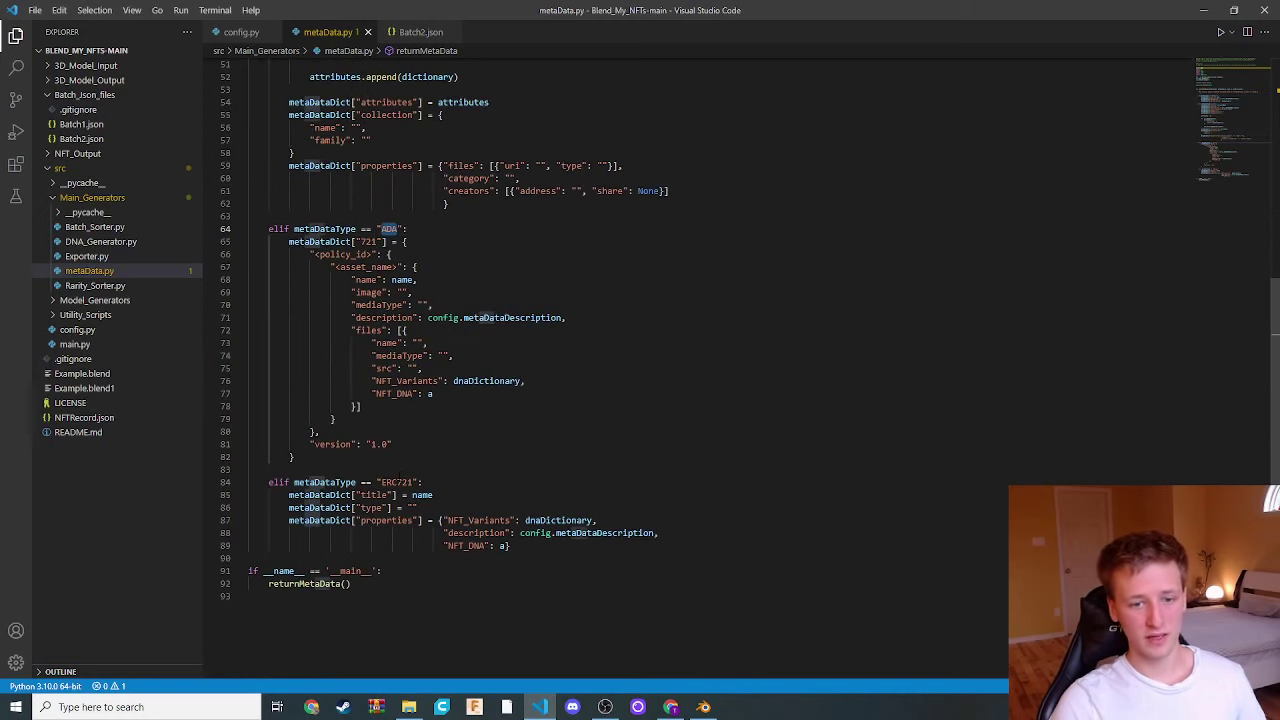
{"action": "double_click", "coordinate": [396, 482]}
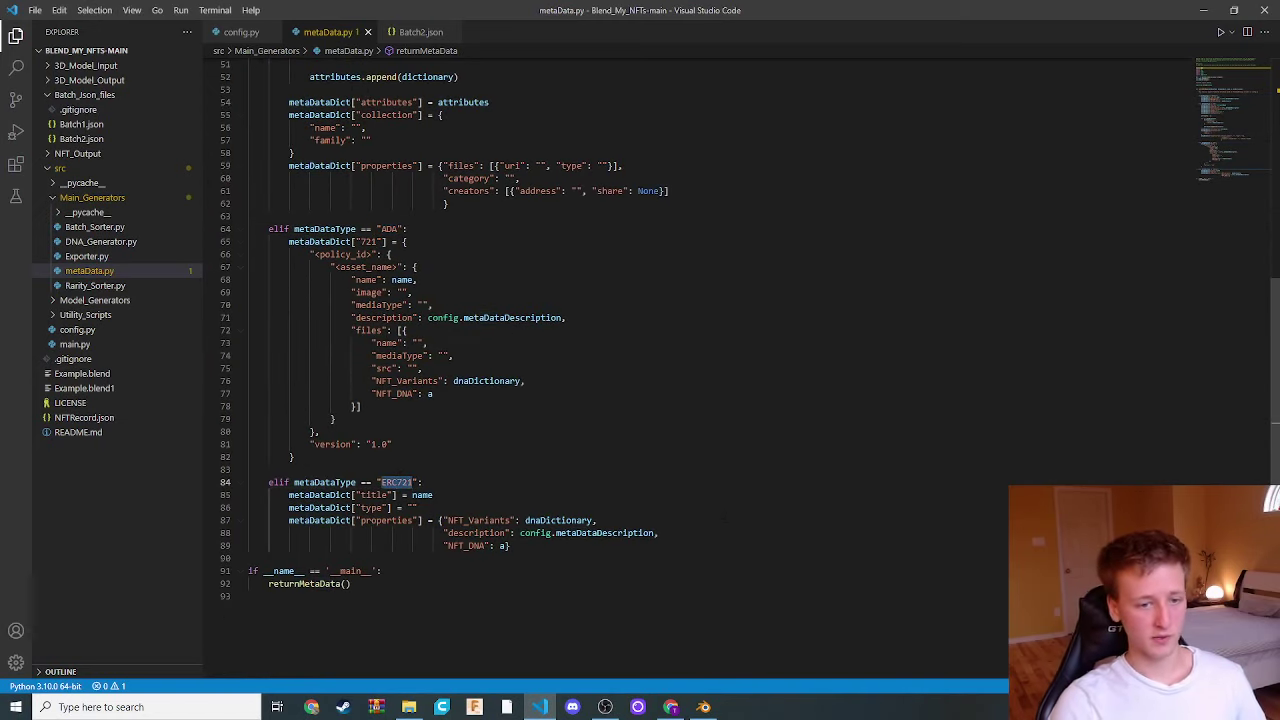
{"action": "scroll", "coordinate": [640, 368], "scroll_direction": "up", "scroll_amount": 14}
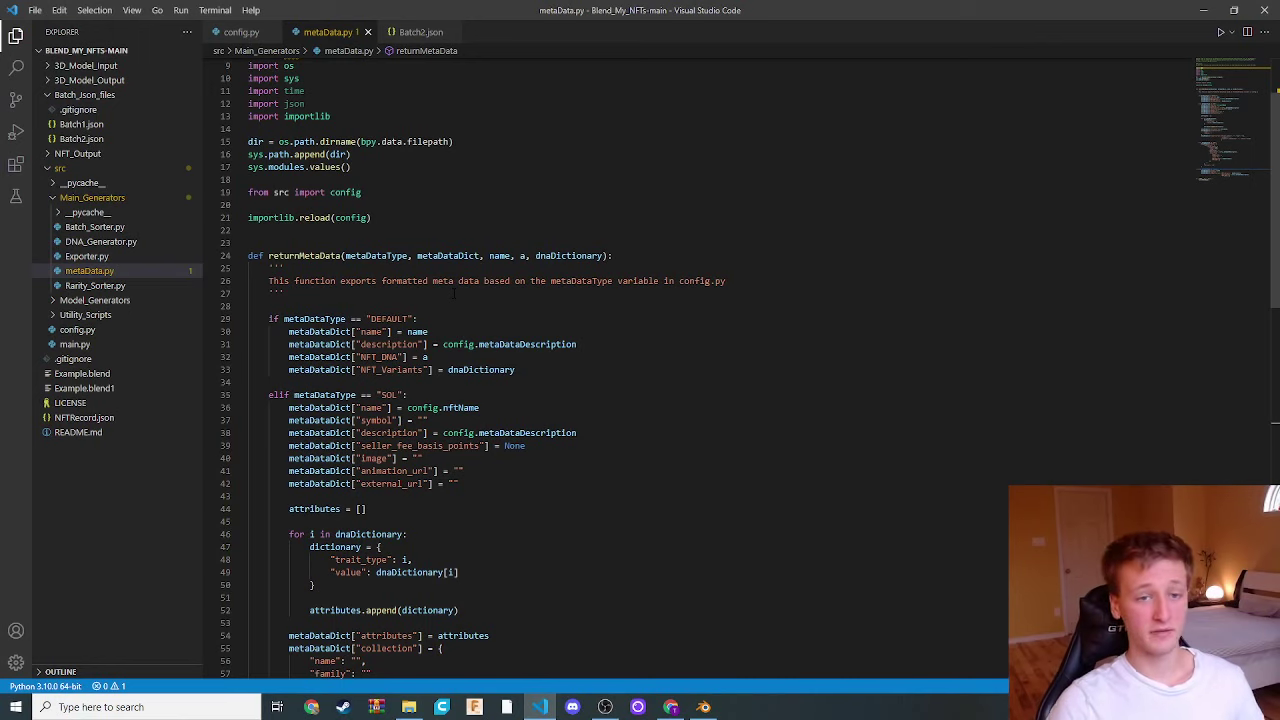
{"action": "left_click", "coordinate": [367, 32]}
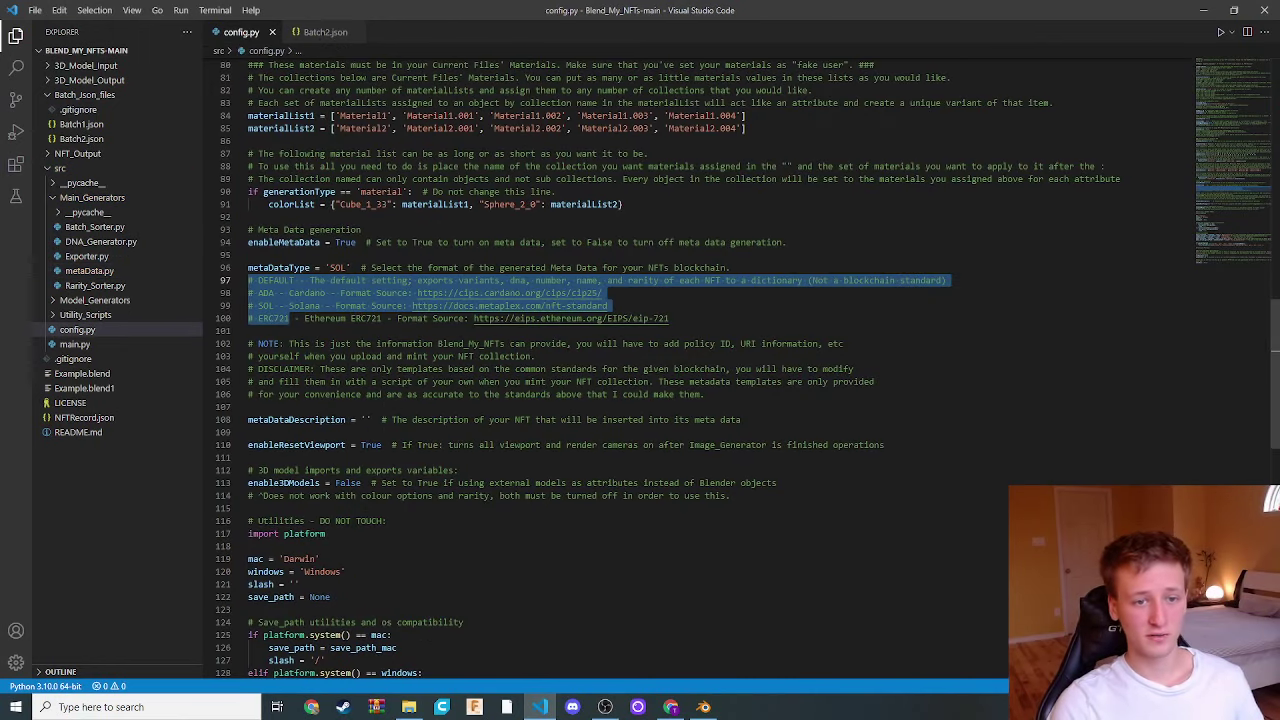
Check the enableMetaData setting in config.py and switch to File Explorer, going back to the Blend_My_NFTs-main folder
{"action": "left_click", "coordinate": [336, 242]}
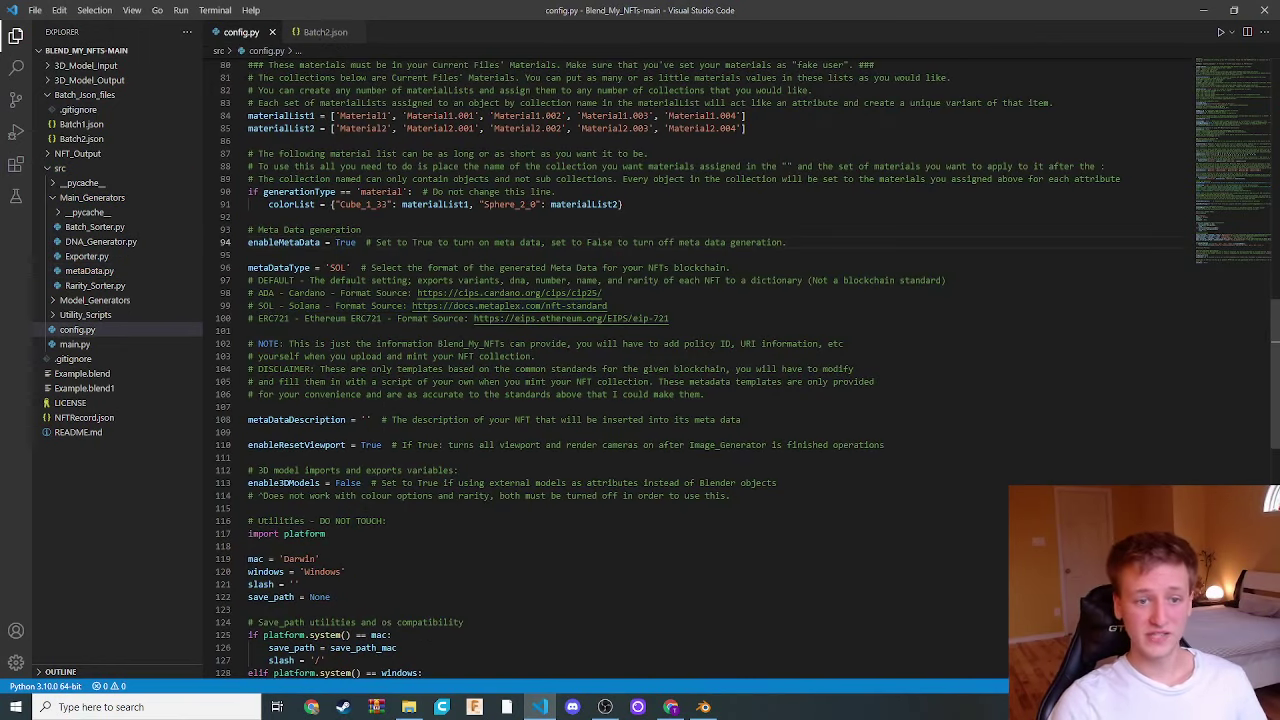
{"action": "double_click", "coordinate": [345, 242]}
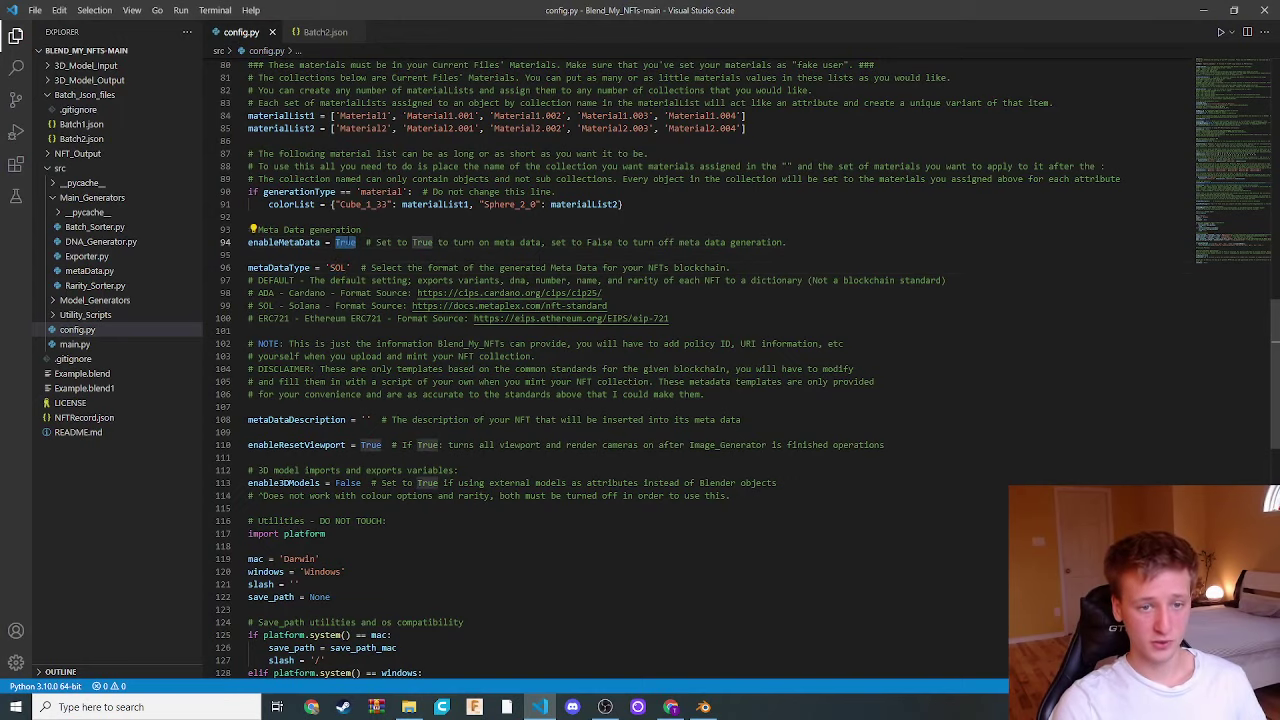
{"action": "left_click", "coordinate": [540, 256]}
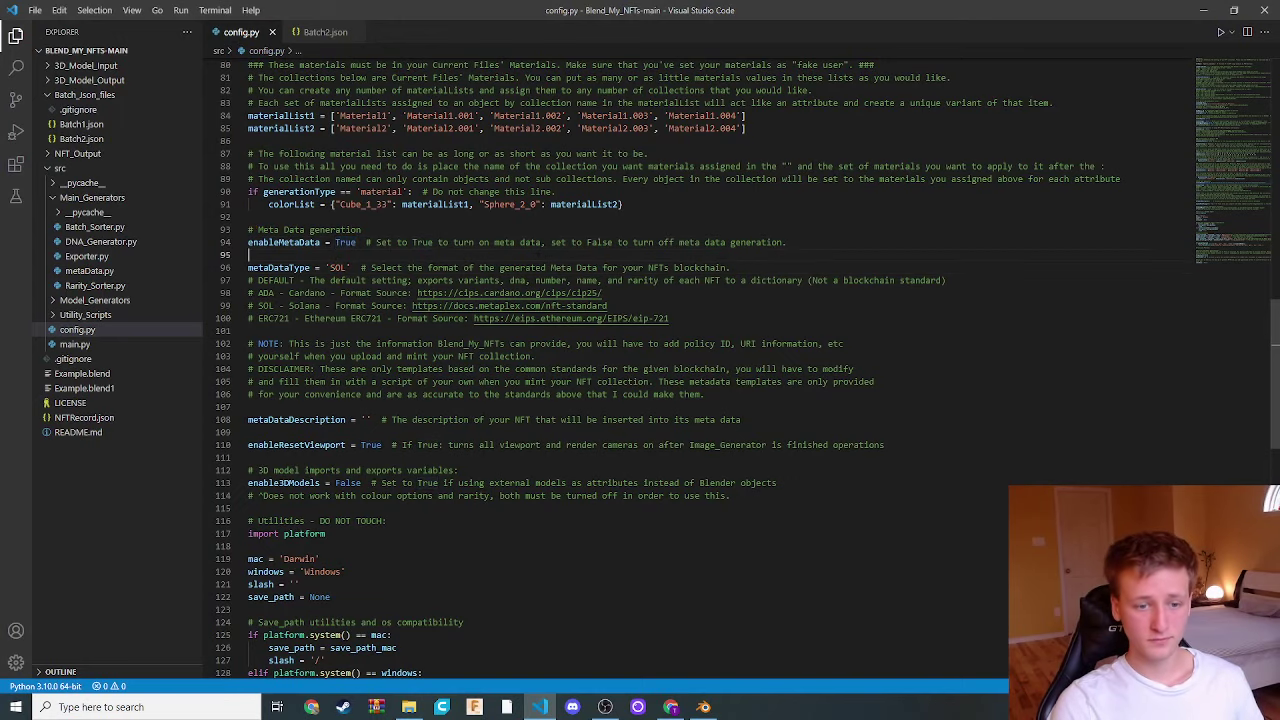
{"action": "left_click", "coordinate": [1204, 10]}
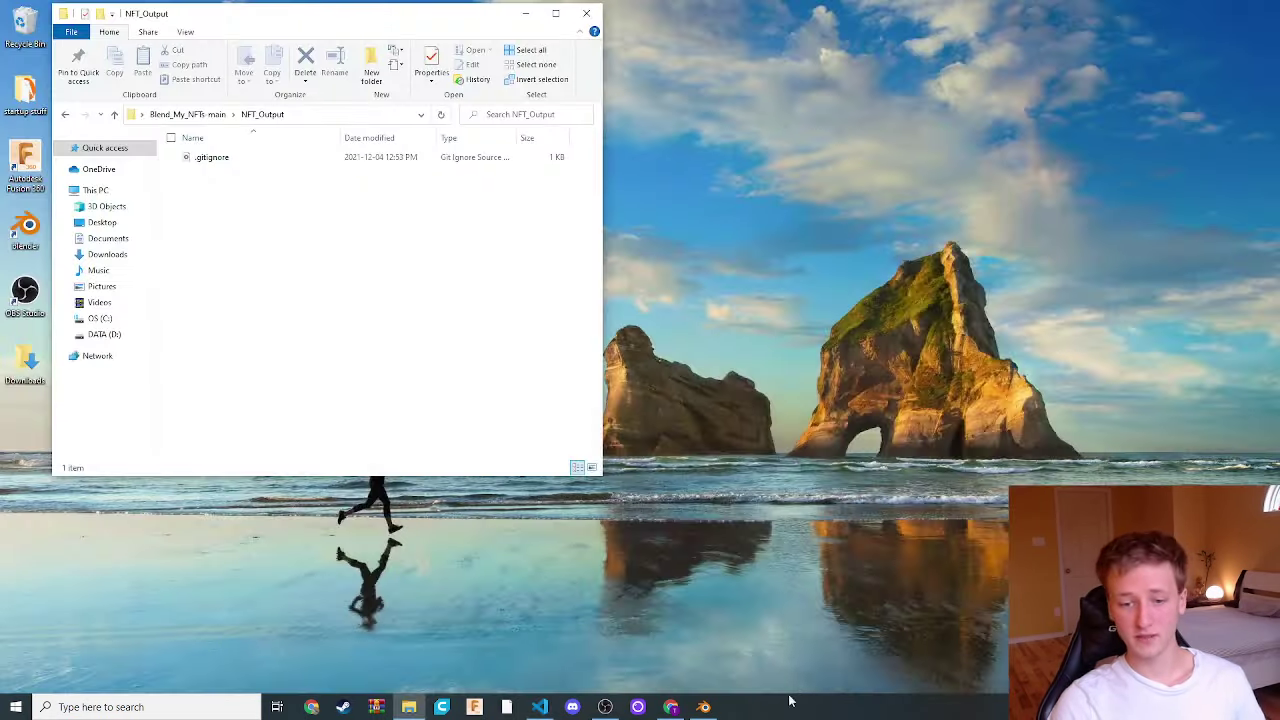
{"action": "left_click", "coordinate": [65, 114]}
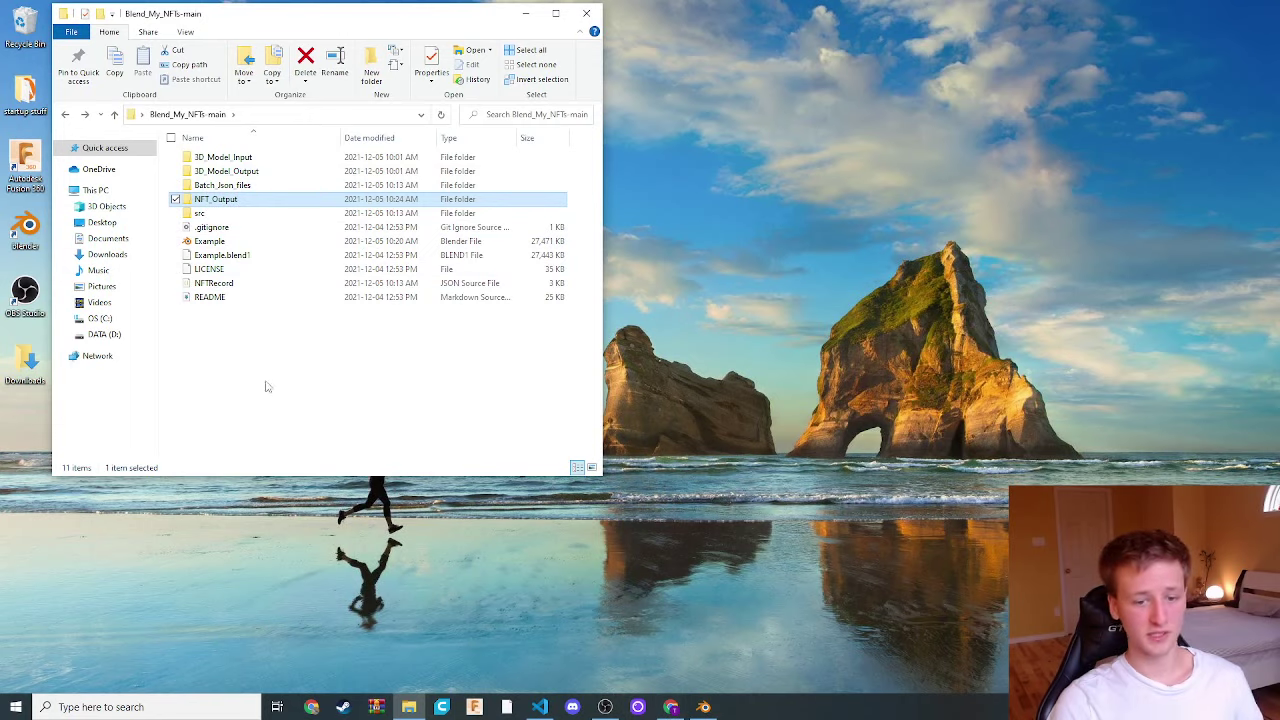
Switch back to Visual Studio Code and set renderBatch to 1 in config.py
{"action": "left_click", "coordinate": [539, 707]}
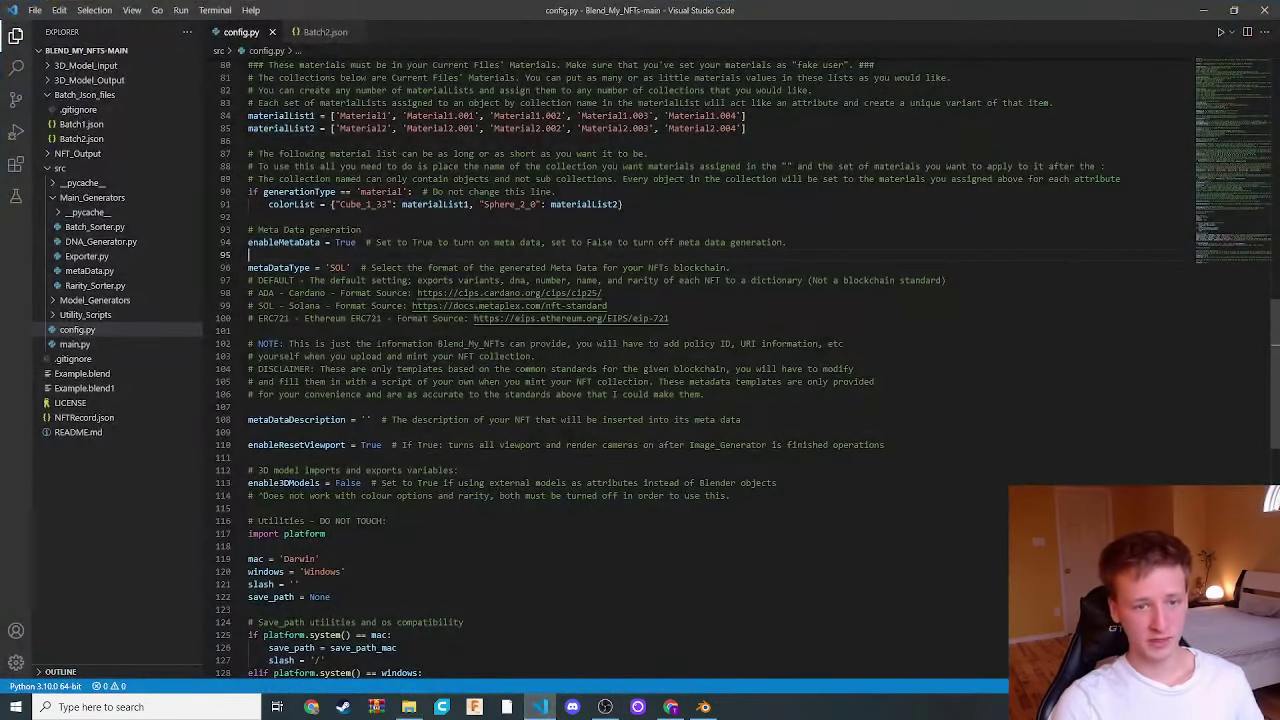
{"action": "scroll", "coordinate": [650, 370], "scroll_direction": "up", "scroll_amount": 10}
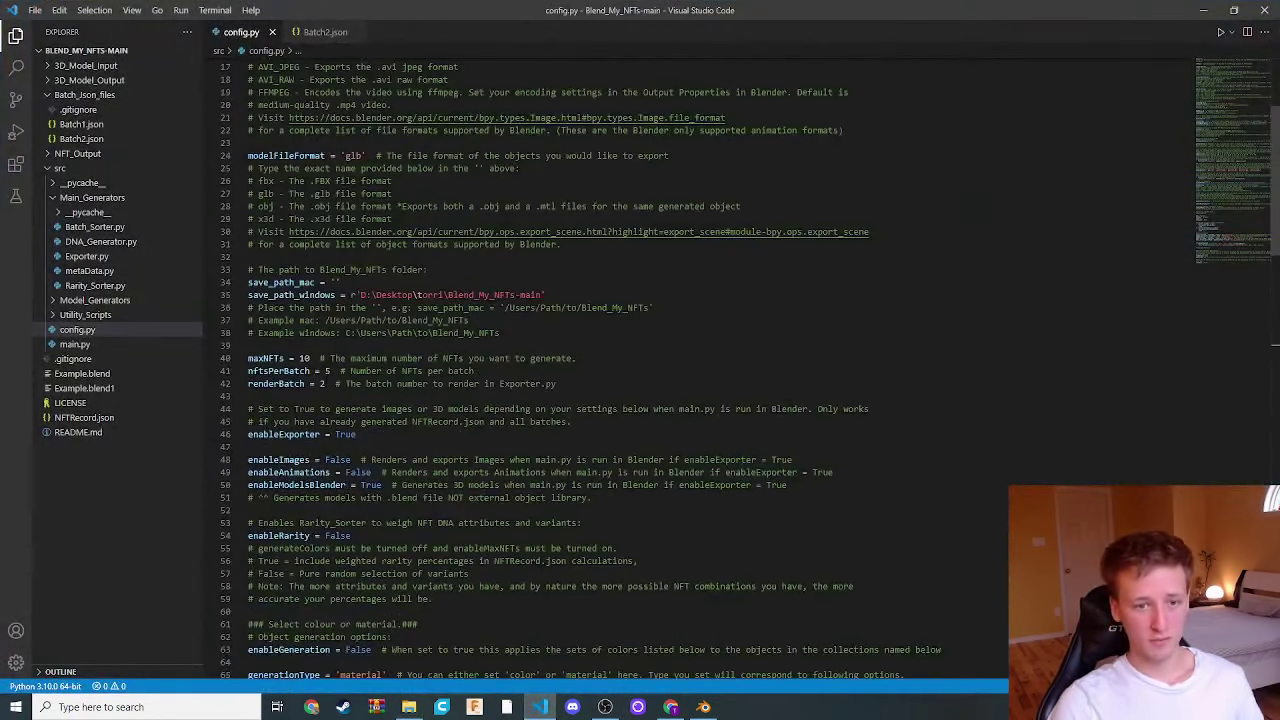
{"action": "left_click", "coordinate": [323, 383]}
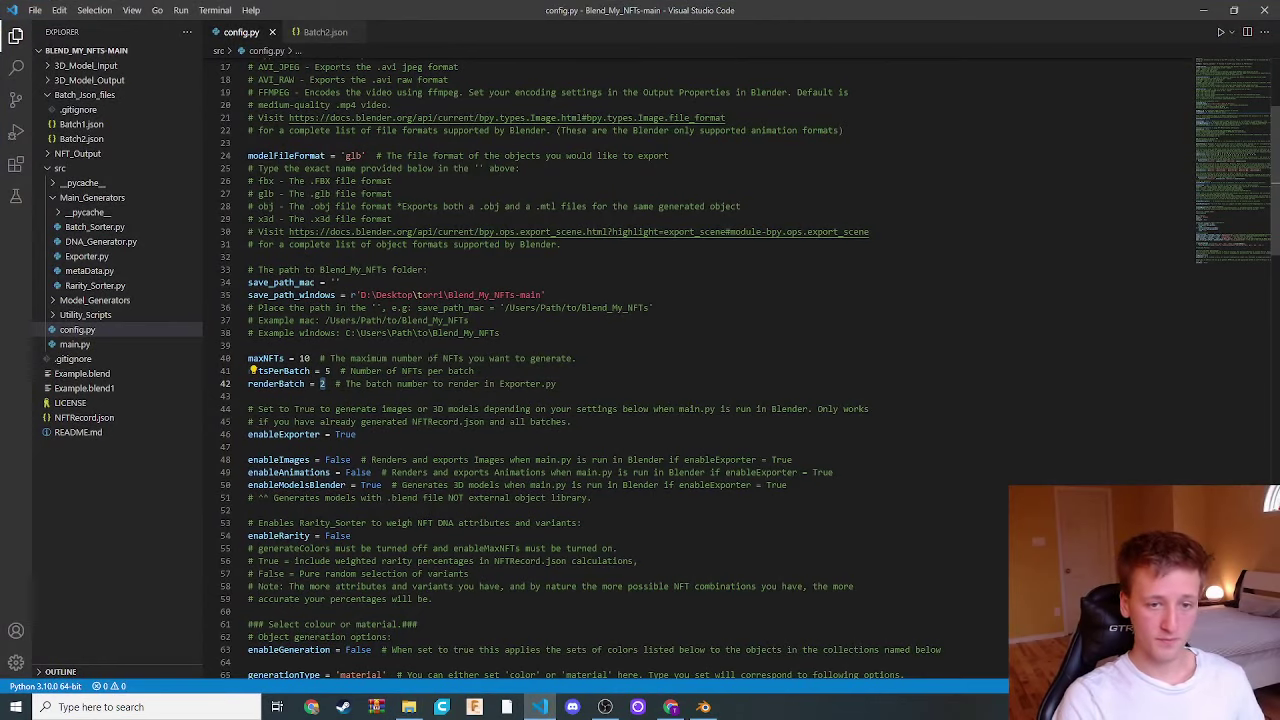
Switch to Blender and run the main.py script to export the batch with its metadata
{"action": "left_click", "coordinate": [1203, 10]}
{"action": "left_click", "coordinate": [704, 707]}
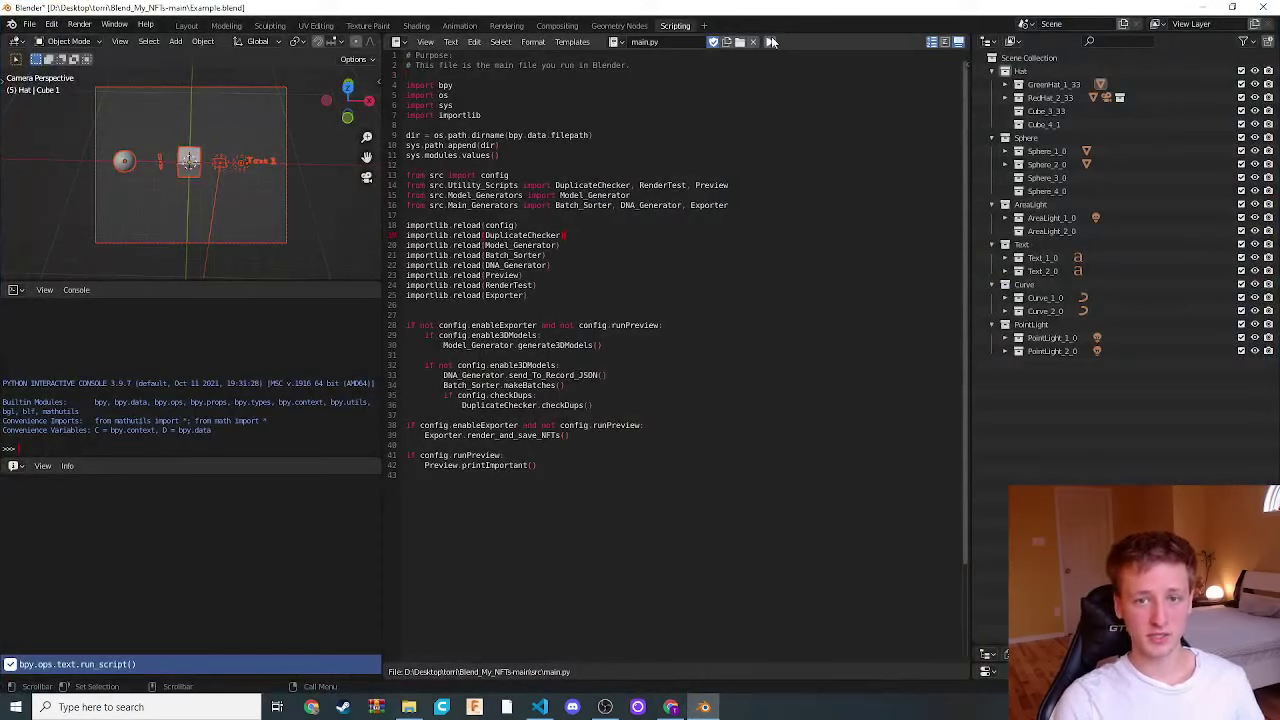
{"action": "left_click", "coordinate": [771, 41]}
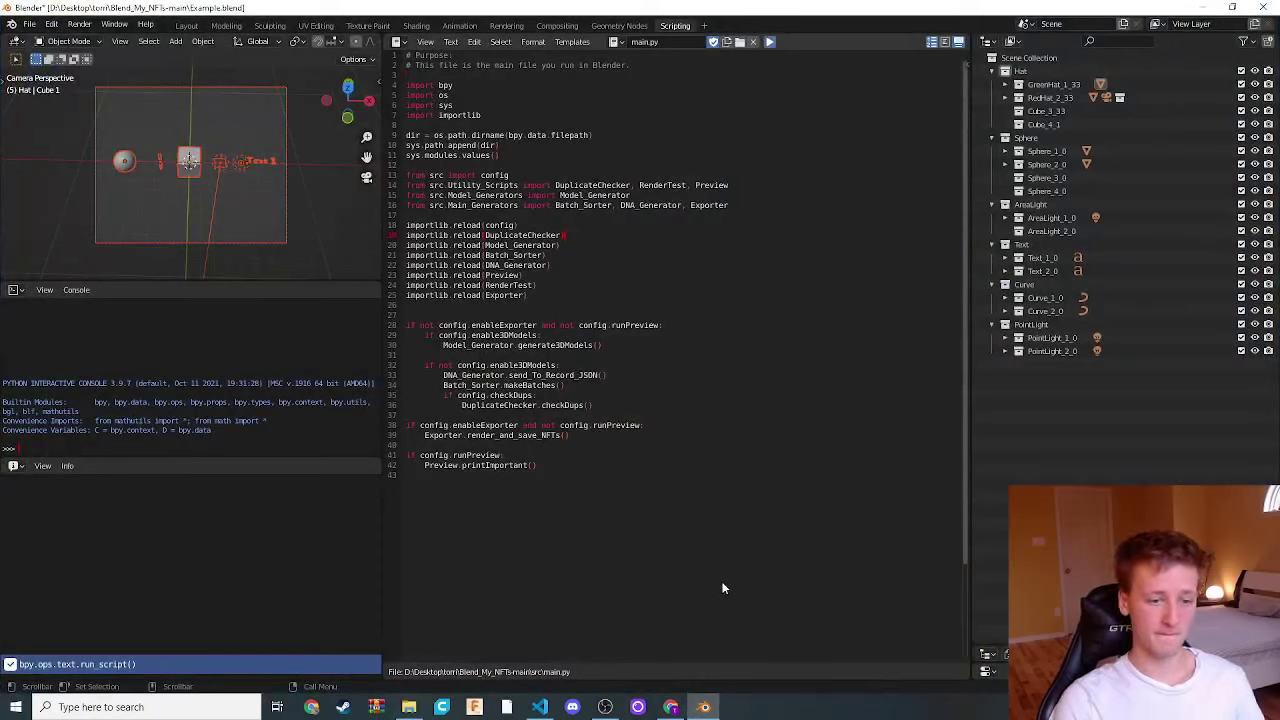
{"action": "key", "text": "alt+p"}
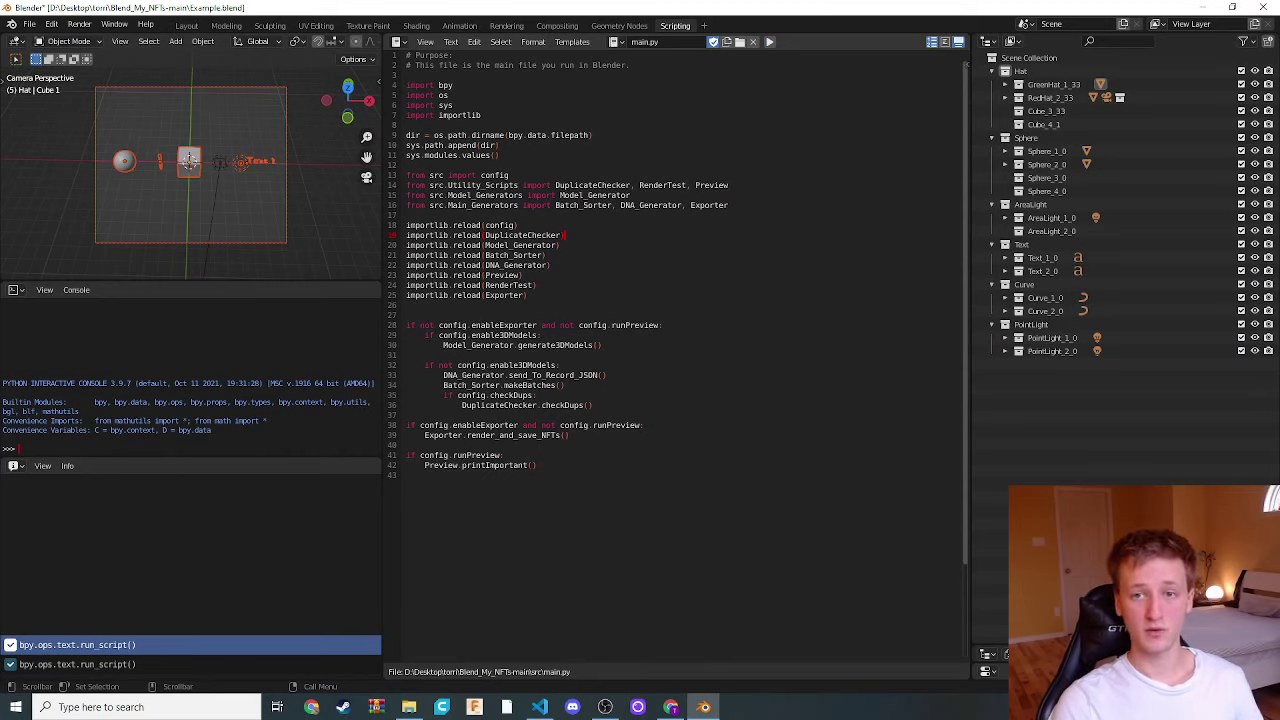
Switch to File Explorer and open the Models folder of Batch1 in NFT_Output to check the exported models
{"action": "left_click", "coordinate": [1205, 8]}
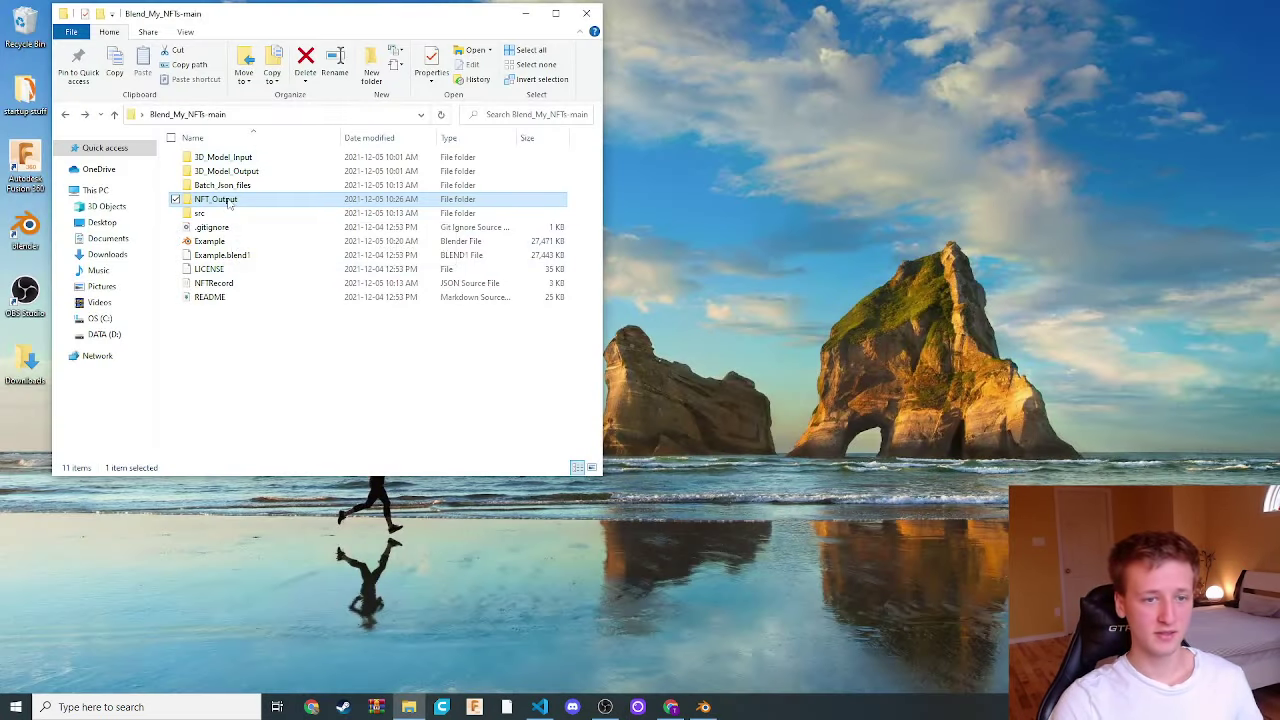
{"action": "double_click", "coordinate": [229, 201]}
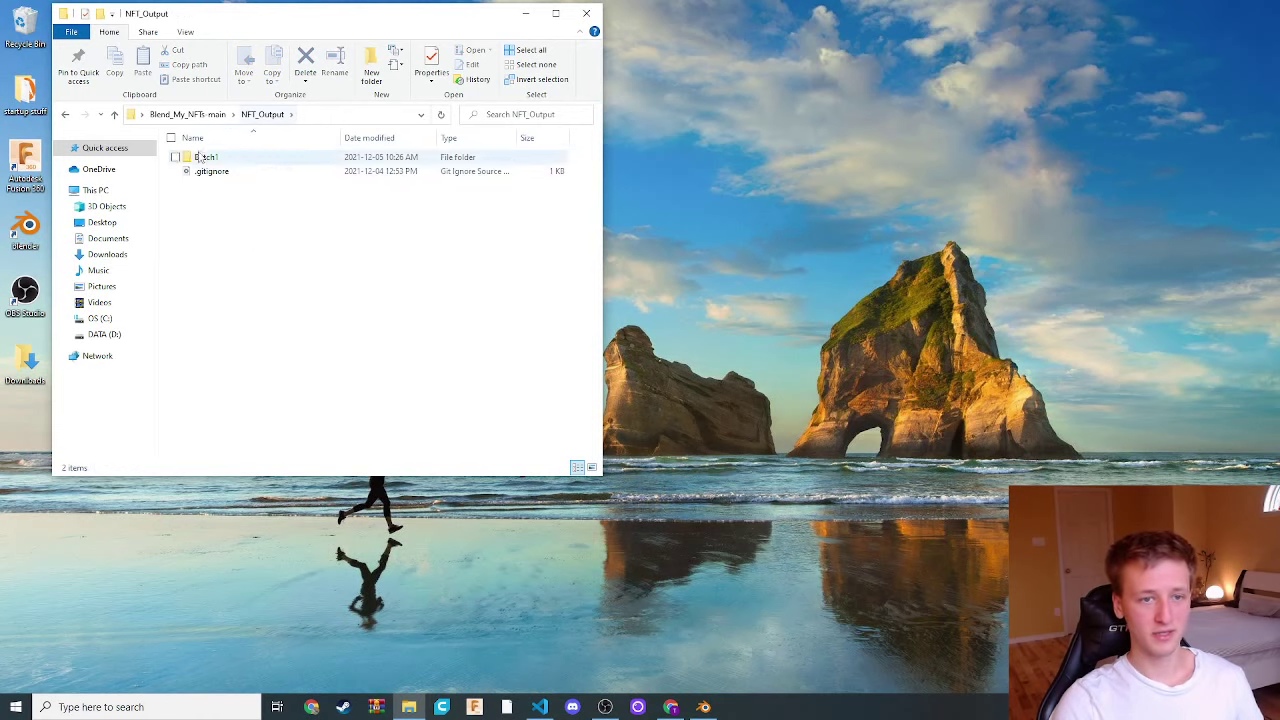
{"action": "left_click_drag", "start_coordinate": [347, 15], "coordinate": [586, 42]}
{"action": "double_click", "coordinate": [446, 185]}
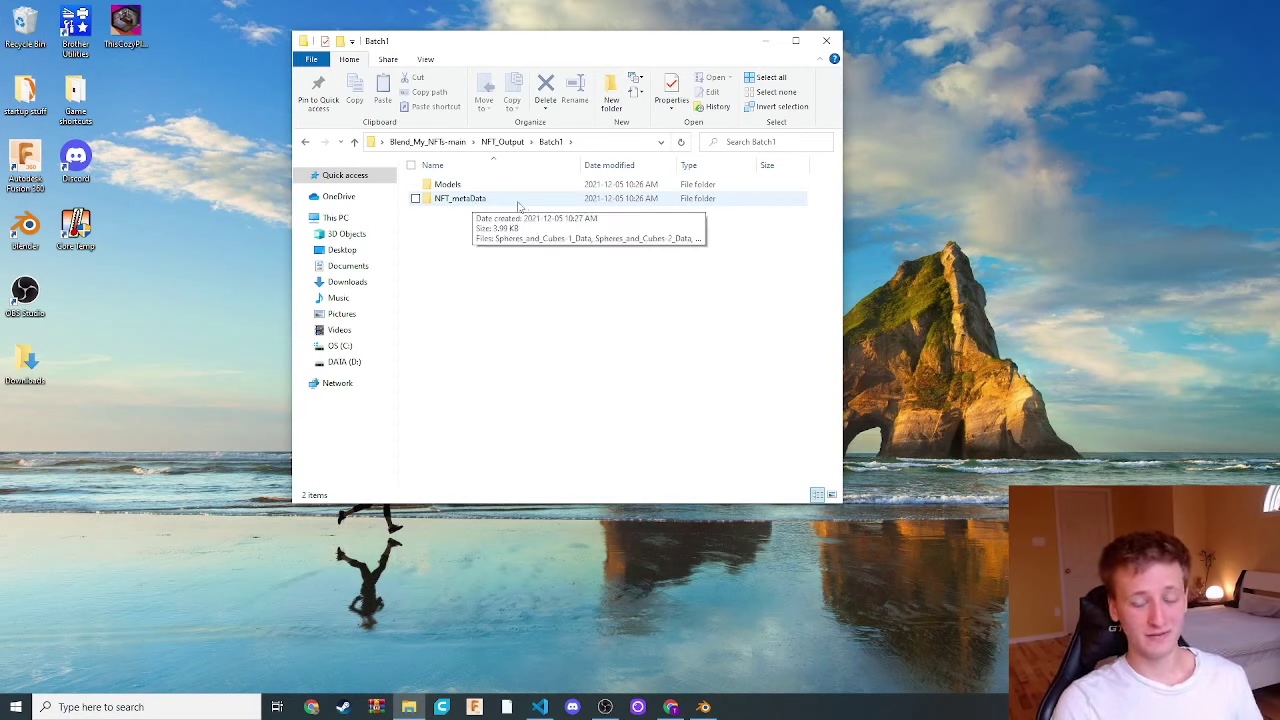
{"action": "double_click", "coordinate": [450, 184]}
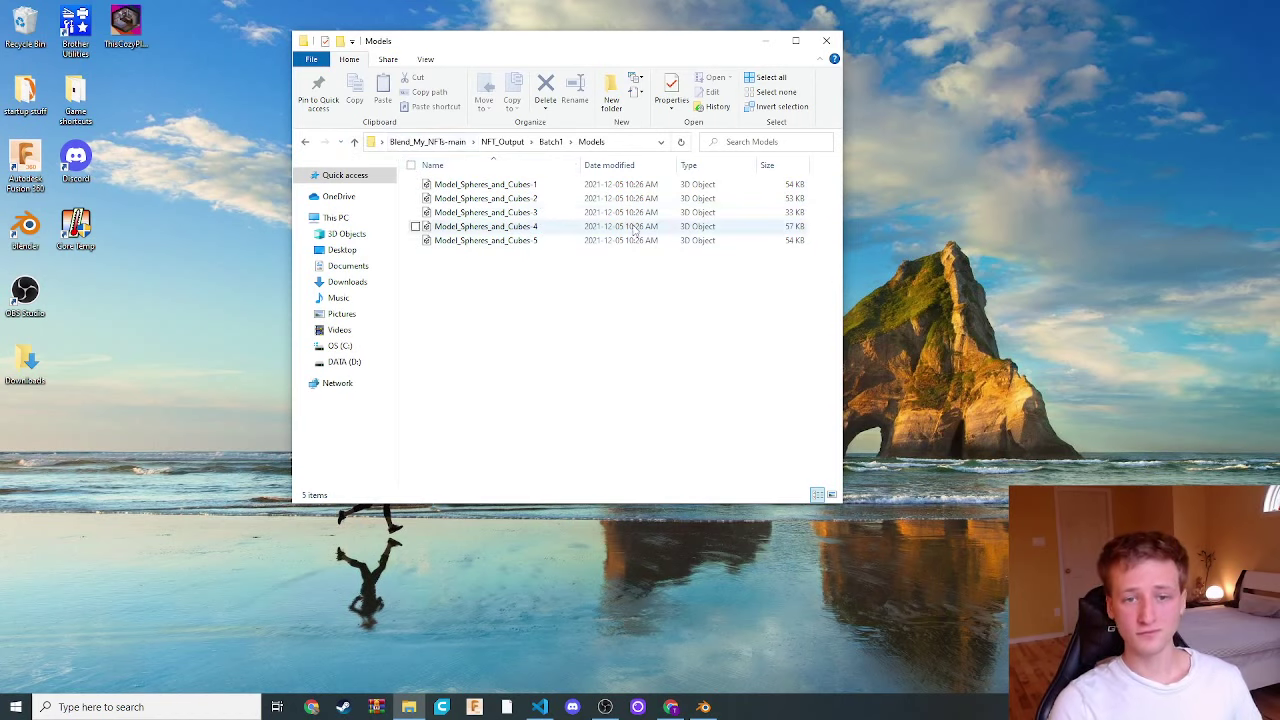
Open Spheres_and_Cubes-1_Data.json from Batch1's NFT_metaData folder in Visual Studio Code and review its Solana-format fields
{"action": "left_click", "coordinate": [354, 141]}
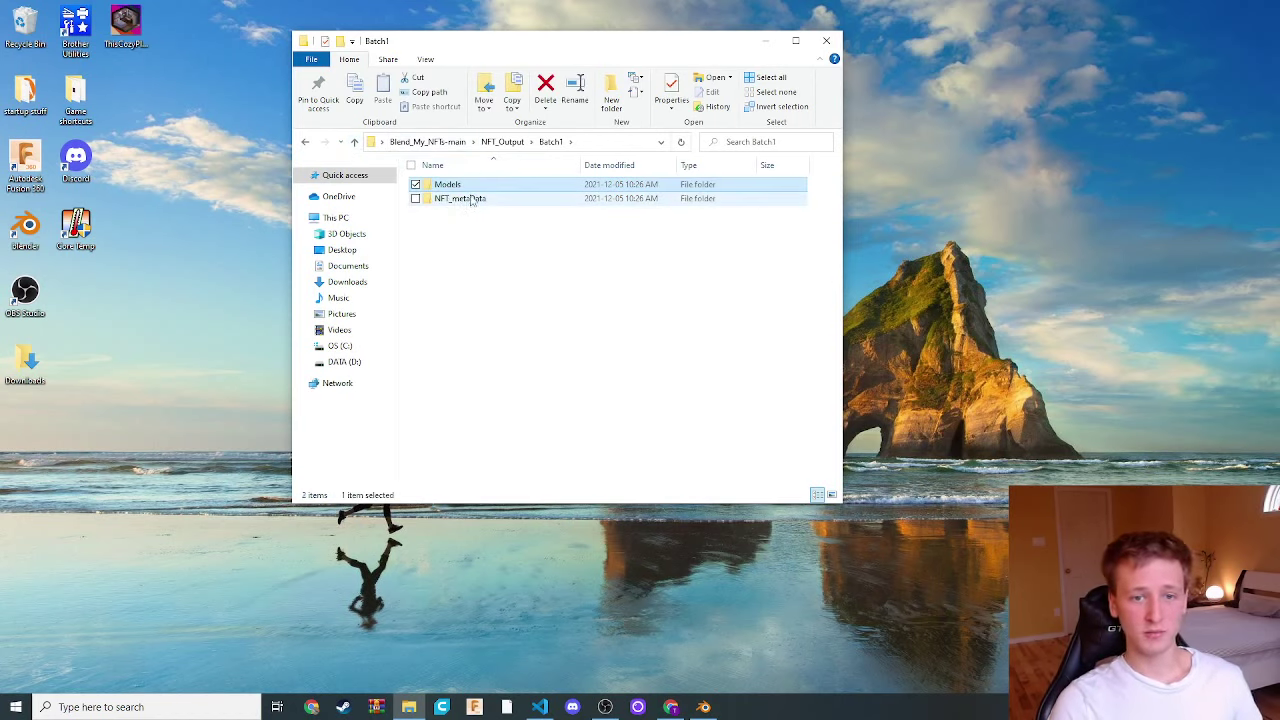
{"action": "double_click", "coordinate": [466, 200]}
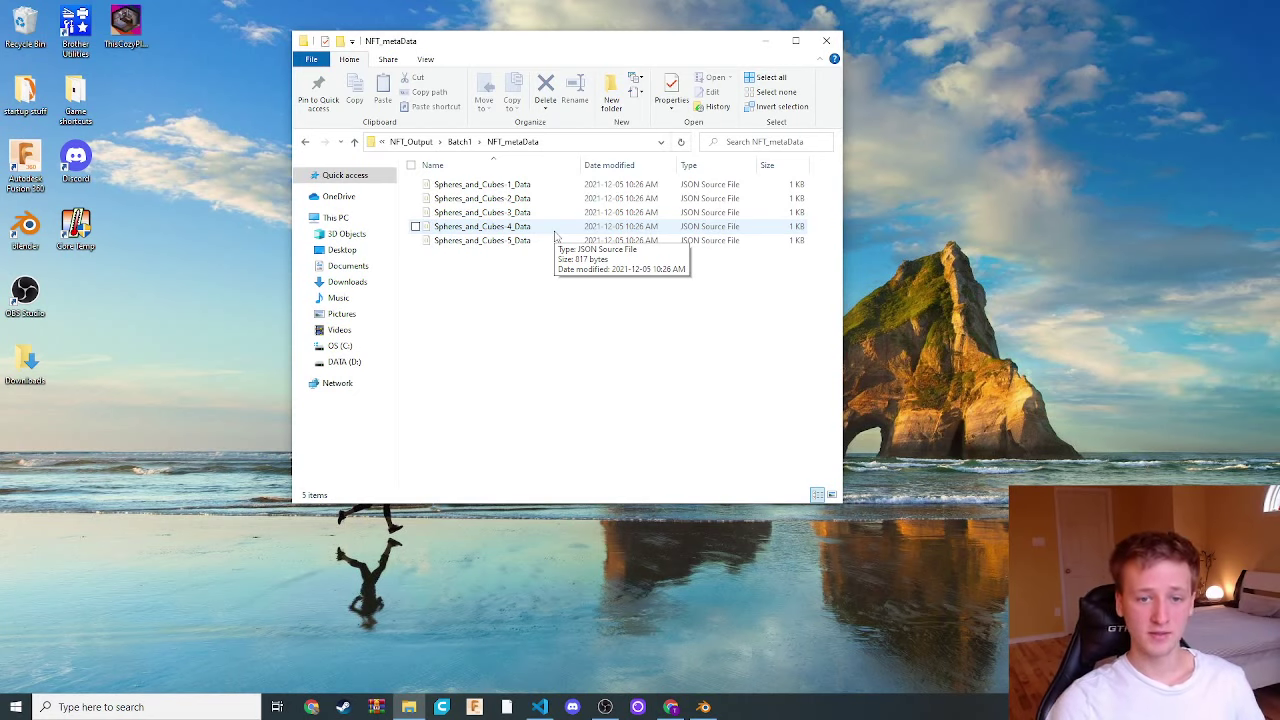
{"action": "double_click", "coordinate": [541, 185]}
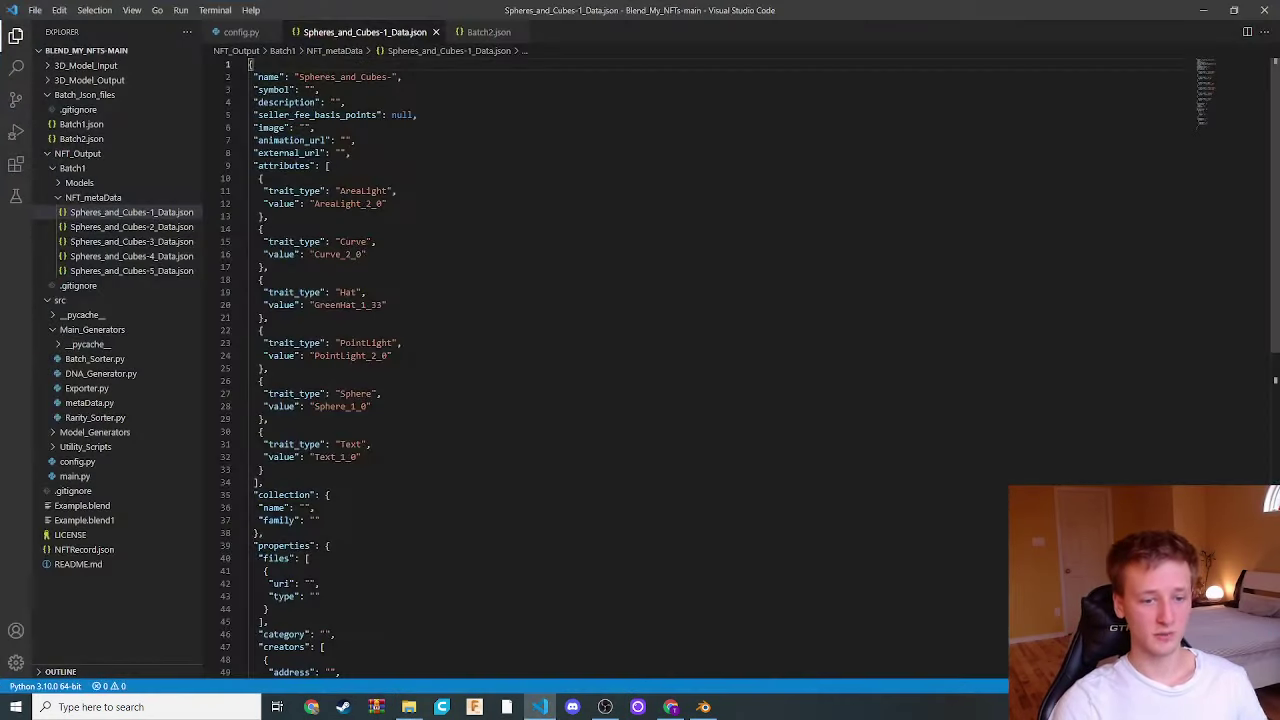
{"action": "scroll", "coordinate": [404, 401], "scroll_direction": "down", "scroll_amount": 5}
{"action": "scroll", "coordinate": [353, 510], "scroll_direction": "up", "scroll_amount": 5}
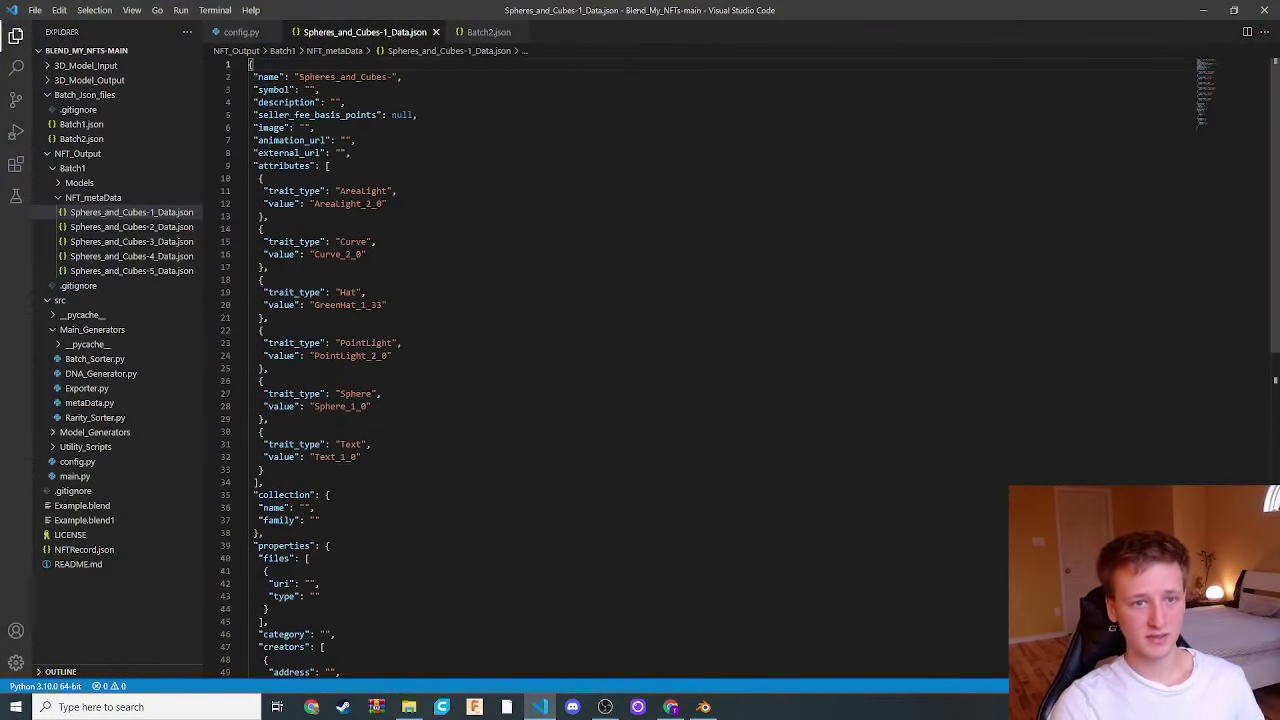
Examine the name, trait_type and value attributes, collection and properties fields in Spheres_and_Cubes-1_Data.json
{"action": "left_click_drag", "start_coordinate": [253, 77], "coordinate": [376, 445]}
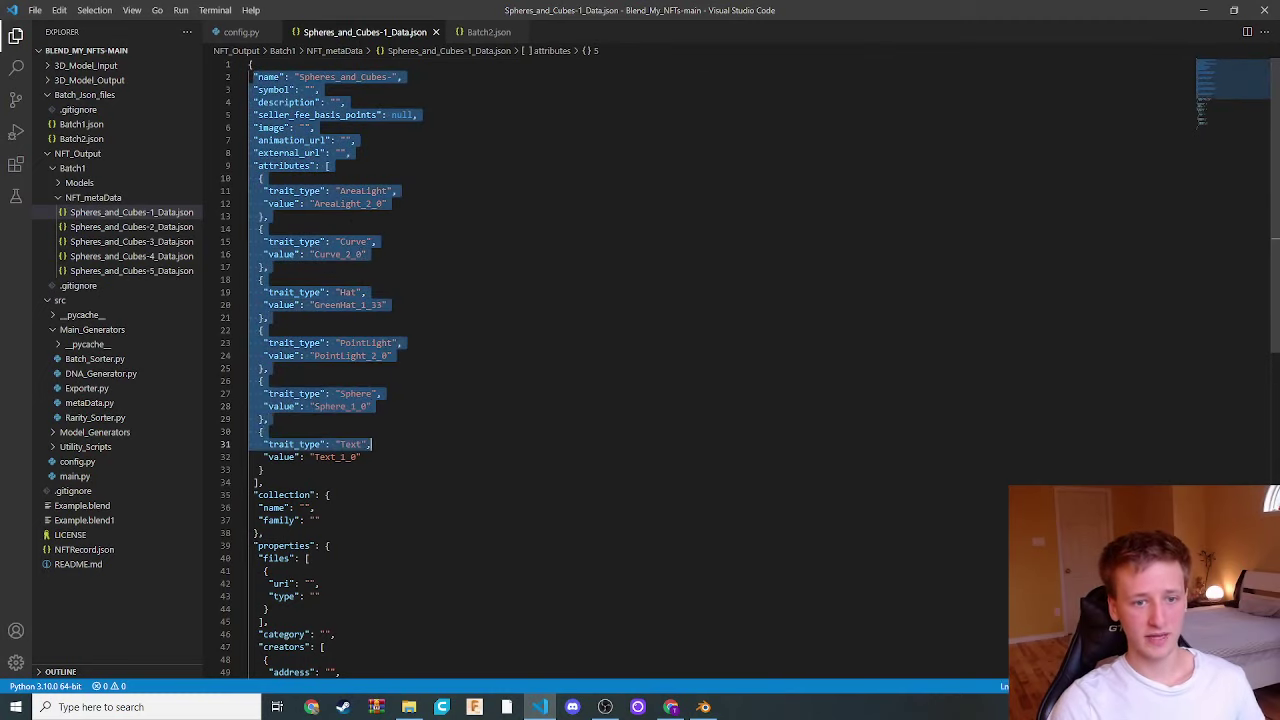
{"action": "left_click", "coordinate": [376, 445]}
{"action": "scroll", "coordinate": [362, 490], "scroll_direction": "down", "scroll_amount": 7}
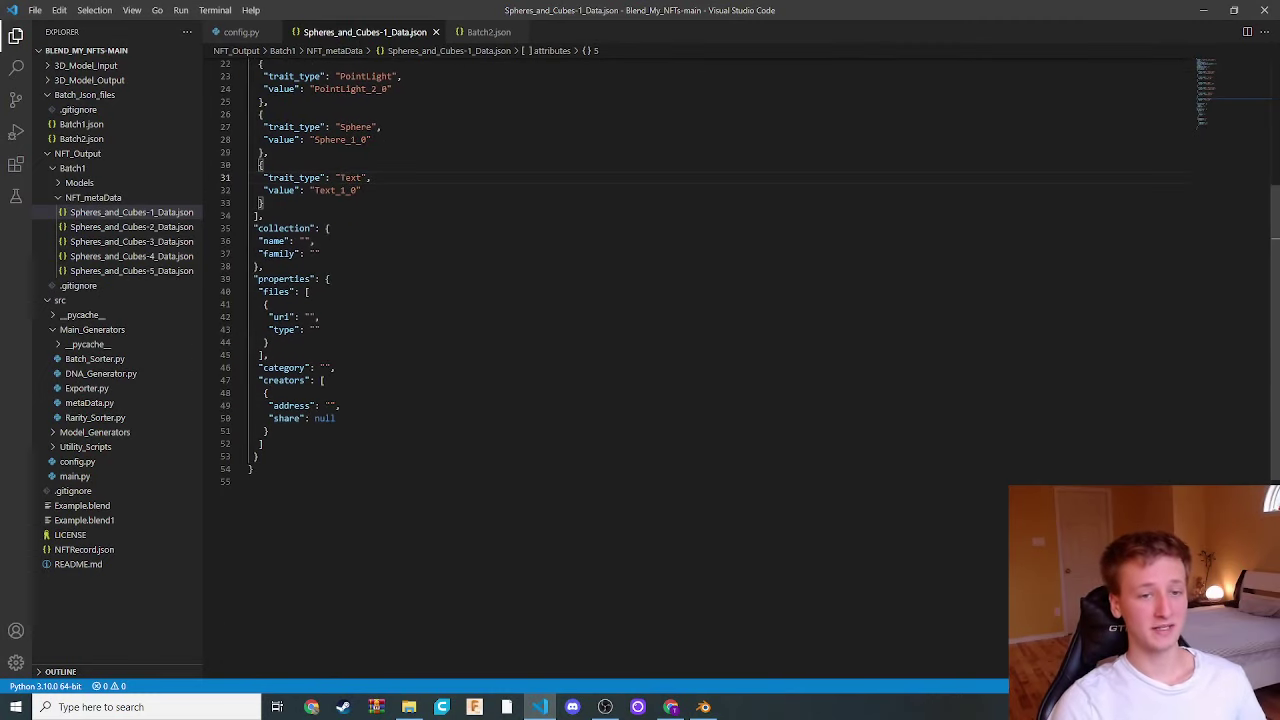
{"action": "scroll", "coordinate": [345, 492], "scroll_direction": "up", "scroll_amount": 5}
{"action": "left_click_drag", "start_coordinate": [361, 457], "coordinate": [325, 444]}
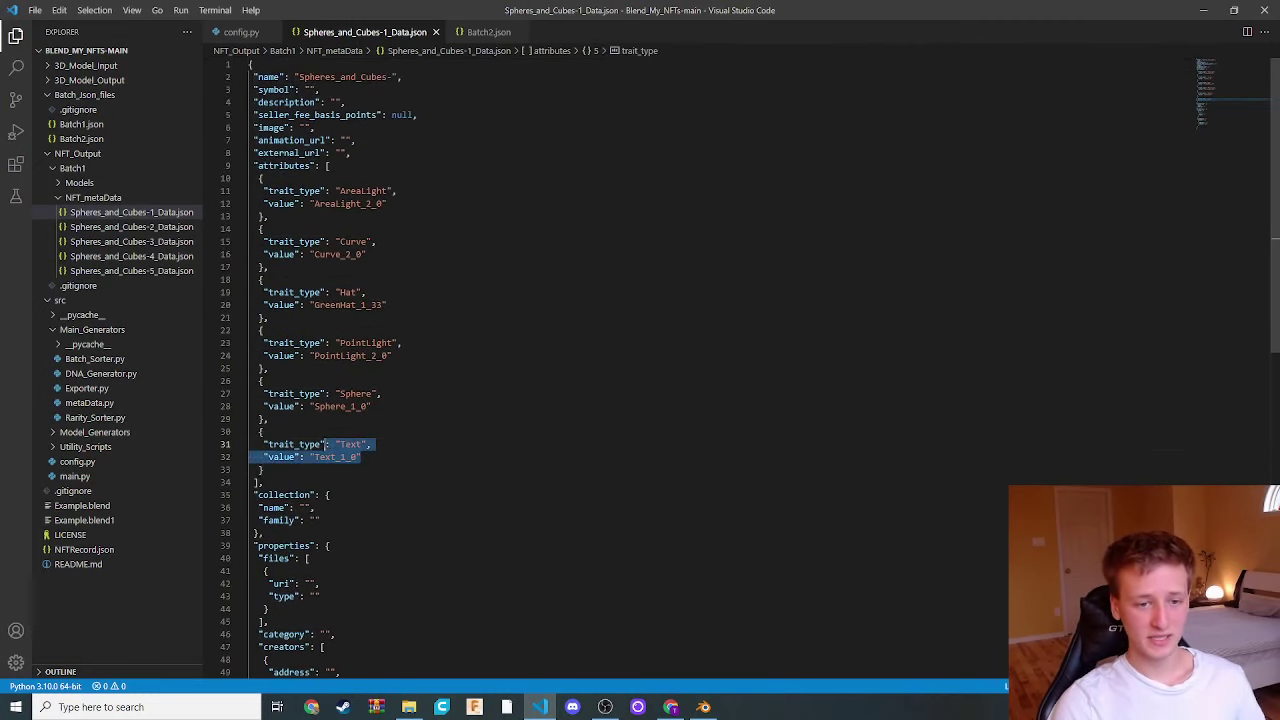
{"action": "double_click", "coordinate": [353, 393]}
{"action": "double_click", "coordinate": [340, 406]}
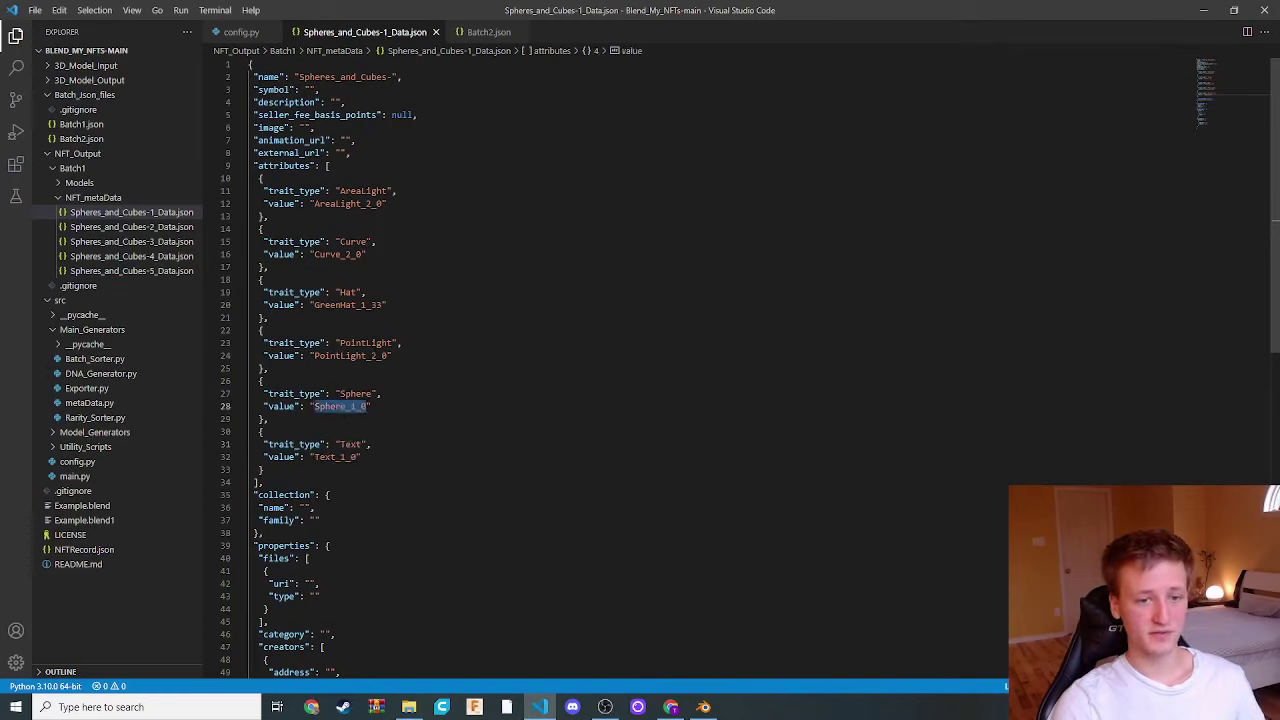
{"action": "left_click", "coordinate": [362, 356]}
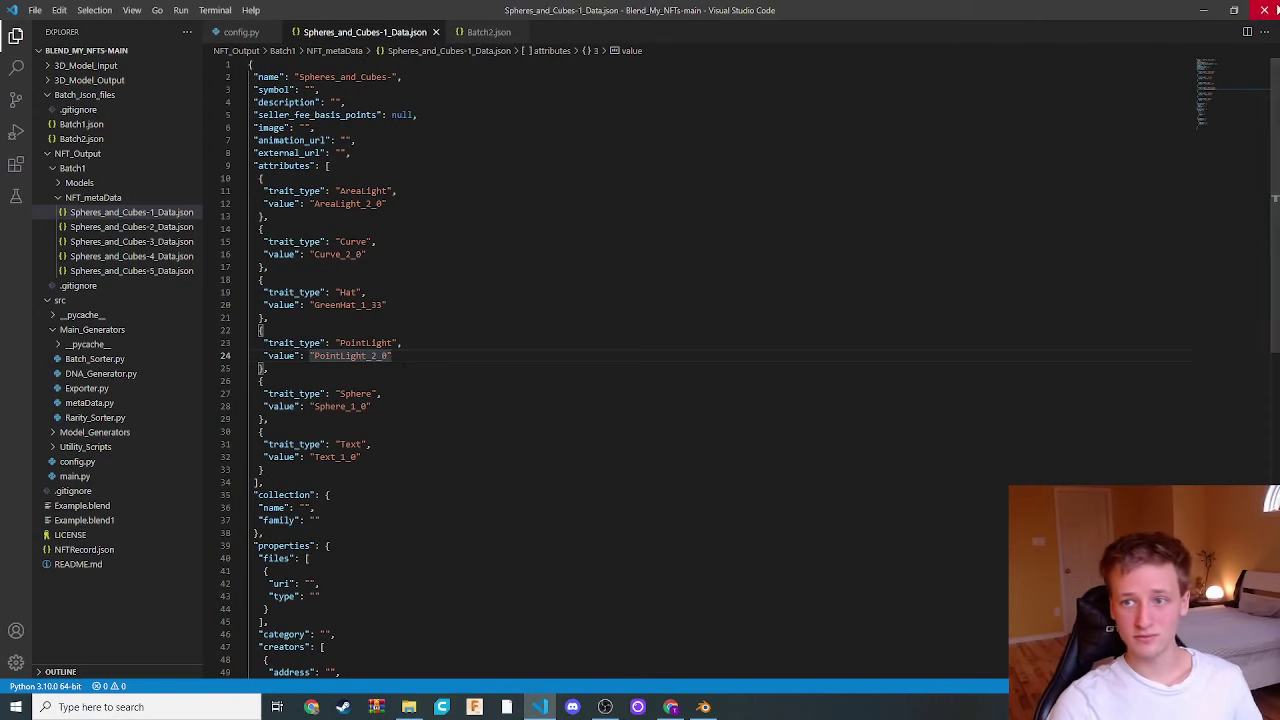
Close the Spheres_and_Cubes-1_Data.json and Batch2.json files and minimize the code editor
{"action": "left_click", "coordinate": [435, 32]}
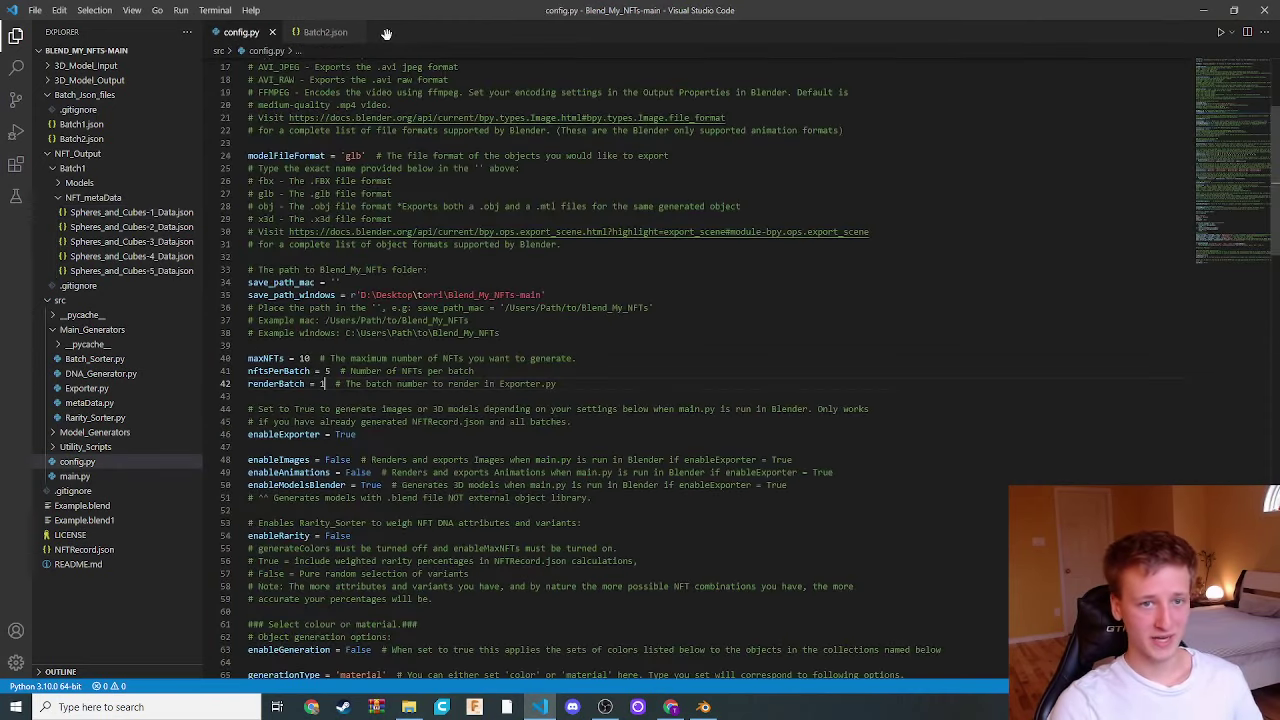
{"action": "left_click", "coordinate": [355, 32]}
{"action": "left_click", "coordinate": [1199, 12]}
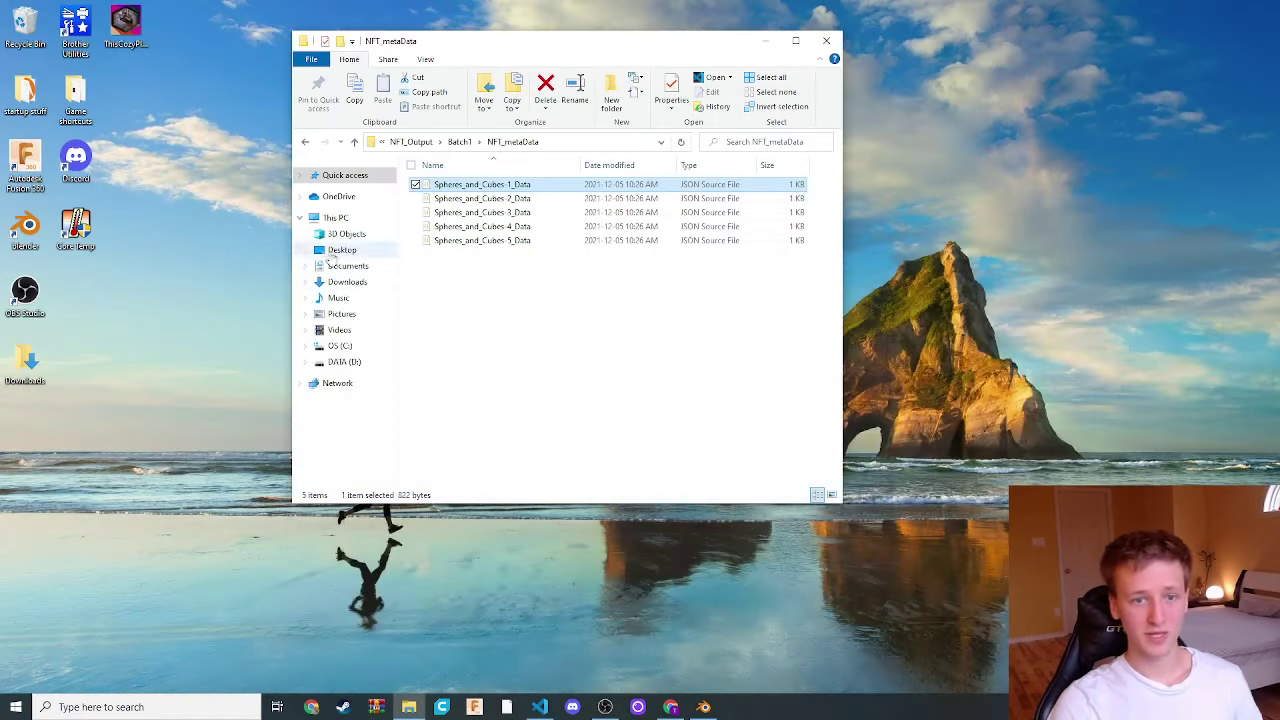
Go back up from NFT_metaData to the Blend_My_NFTs-main folder, check the NFT_Output folder, and close File Explorer
{"action": "left_click_drag", "start_coordinate": [543, 280], "coordinate": [482, 172]}
{"action": "left_click", "coordinate": [355, 142]}
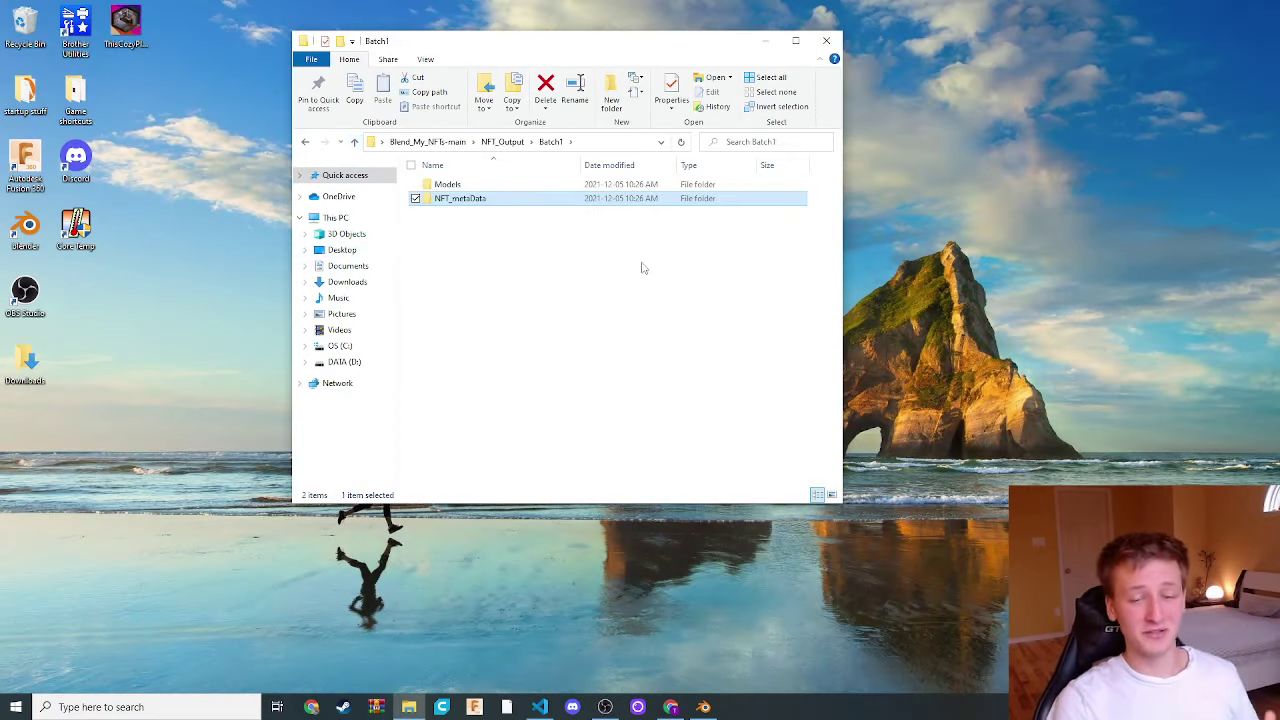
{"action": "left_click", "coordinate": [355, 142]}
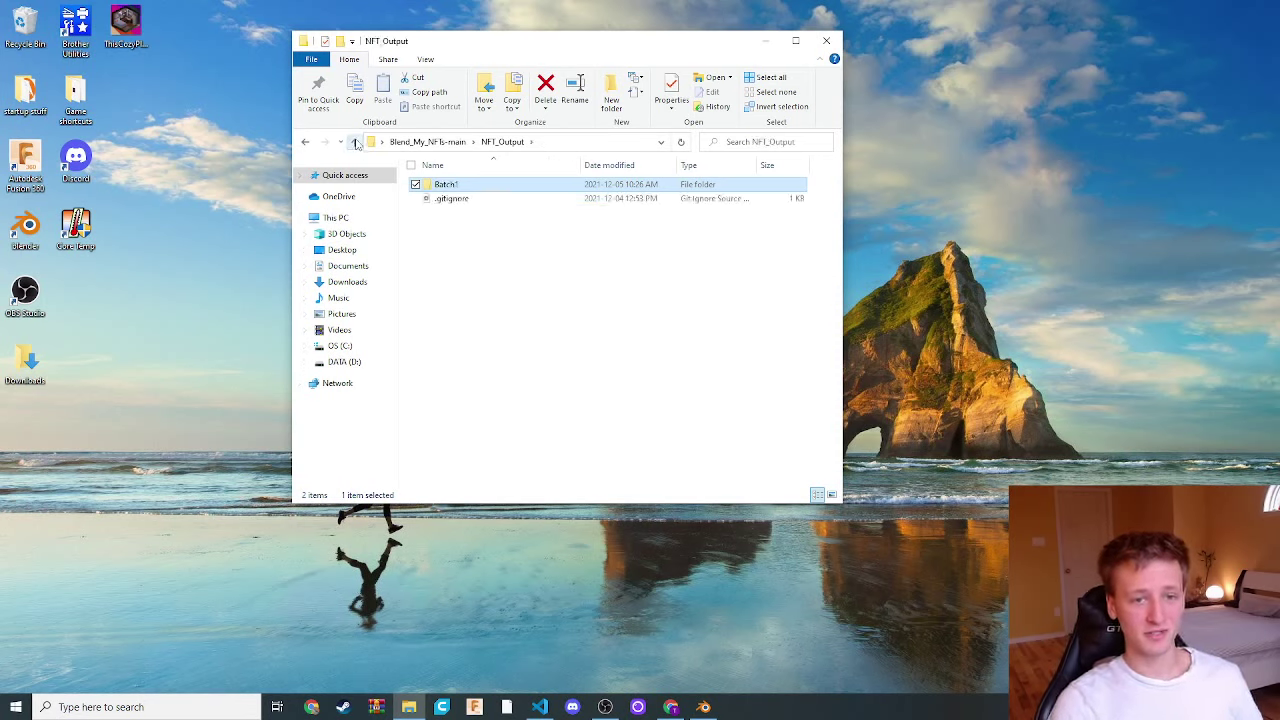
{"action": "left_click", "coordinate": [355, 142]}
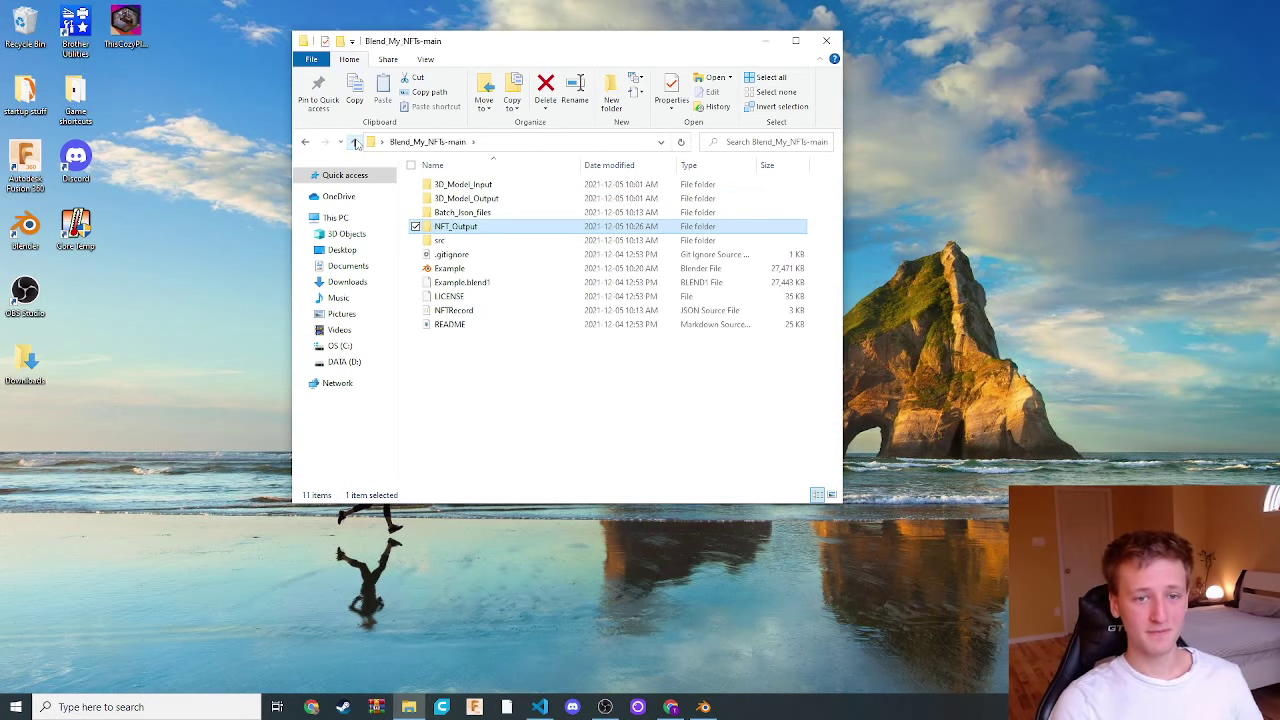
{"action": "double_click", "coordinate": [477, 226]}
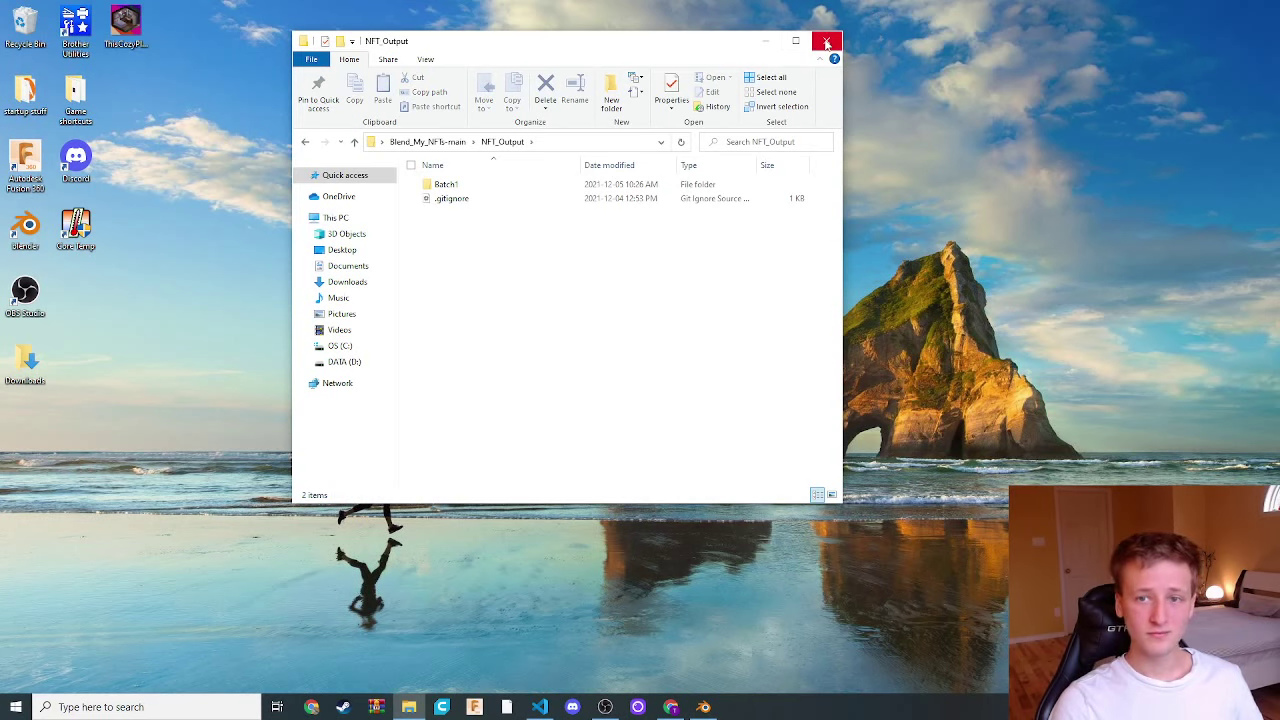
{"action": "left_click", "coordinate": [826, 42]}
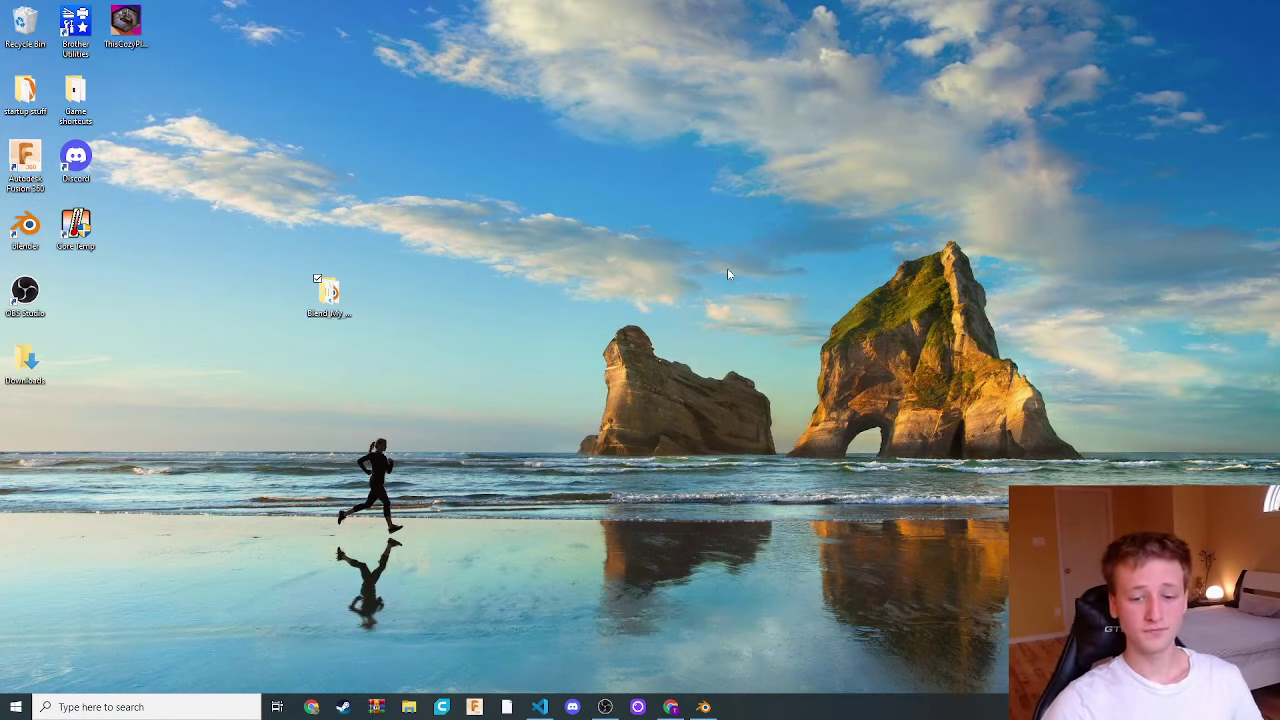
Switch to Chrome and look over the Blend_My_NFTs GitHub repository page, including its file list and README setup instructions
{"action": "left_click", "coordinate": [670, 707]}
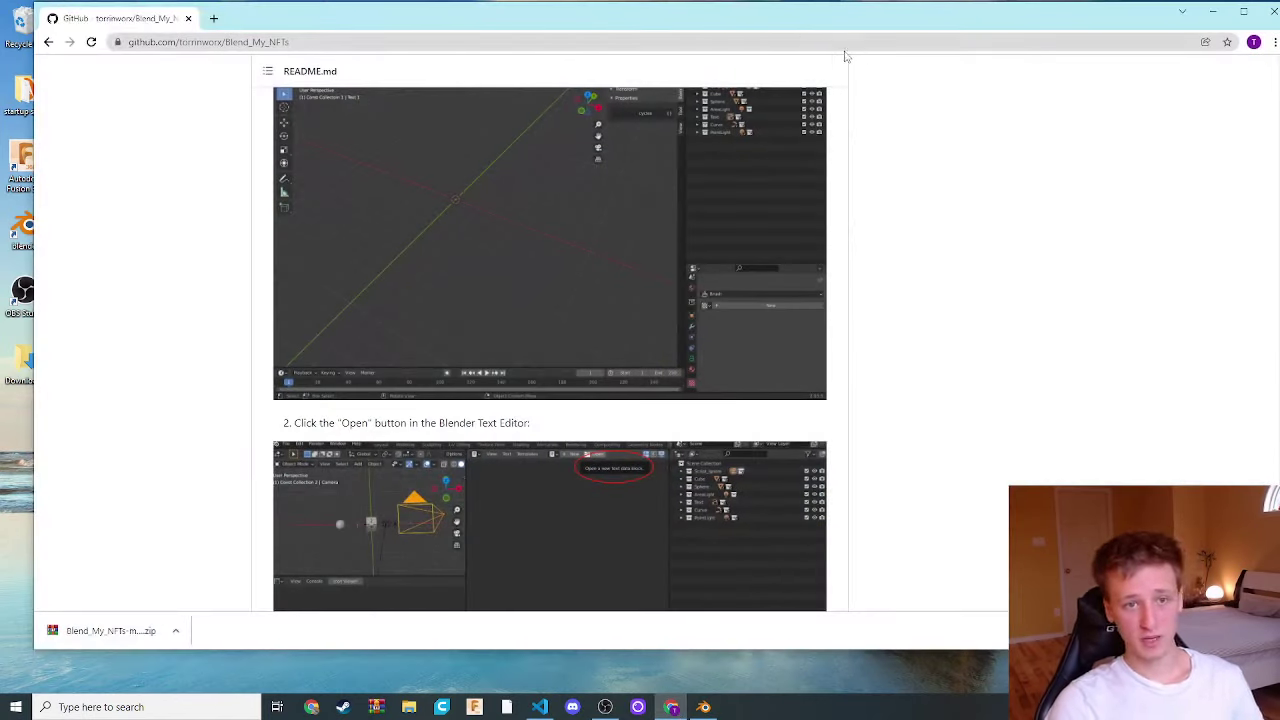
{"action": "scroll", "coordinate": [715, 340], "scroll_direction": "up", "scroll_amount": 4}
{"action": "scroll", "coordinate": [726, 315], "scroll_direction": "up", "scroll_amount": 20}
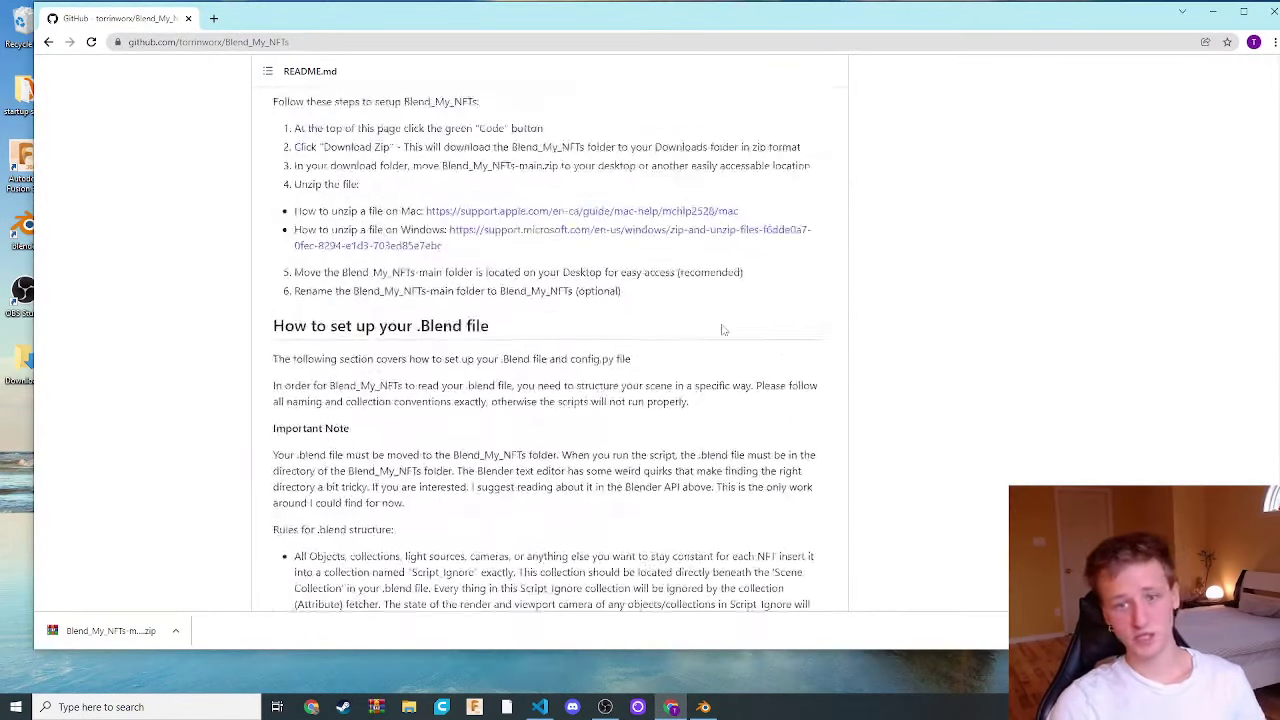
{"action": "scroll", "coordinate": [724, 330], "scroll_direction": "up", "scroll_amount": 10}
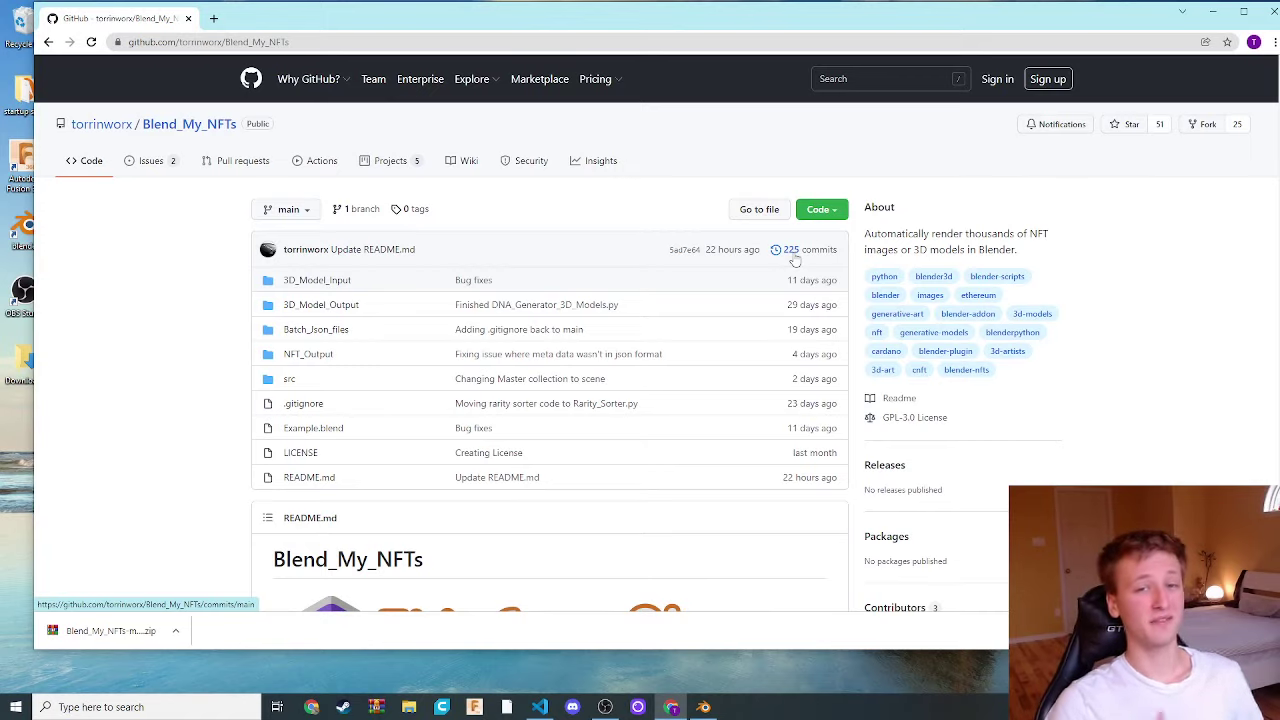
{"action": "scroll", "coordinate": [191, 300], "scroll_direction": "down", "scroll_amount": 20}
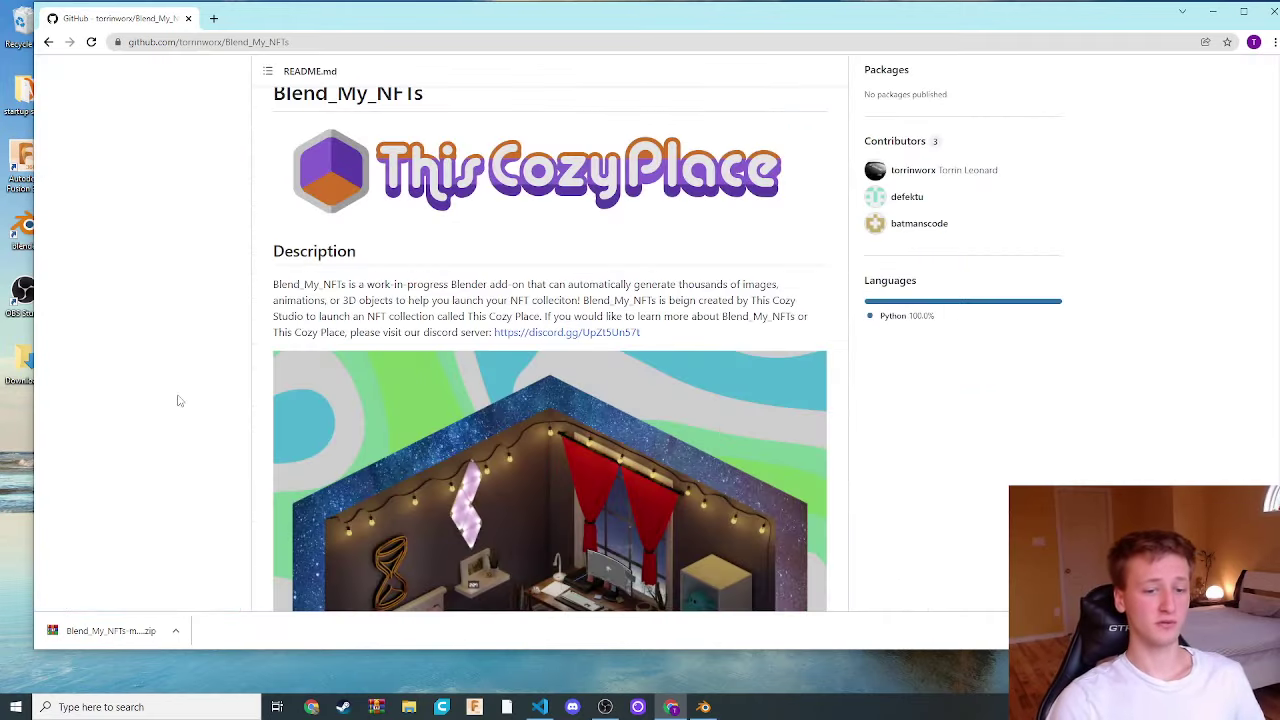
{"action": "scroll", "coordinate": [237, 309], "scroll_direction": "down", "scroll_amount": 15}
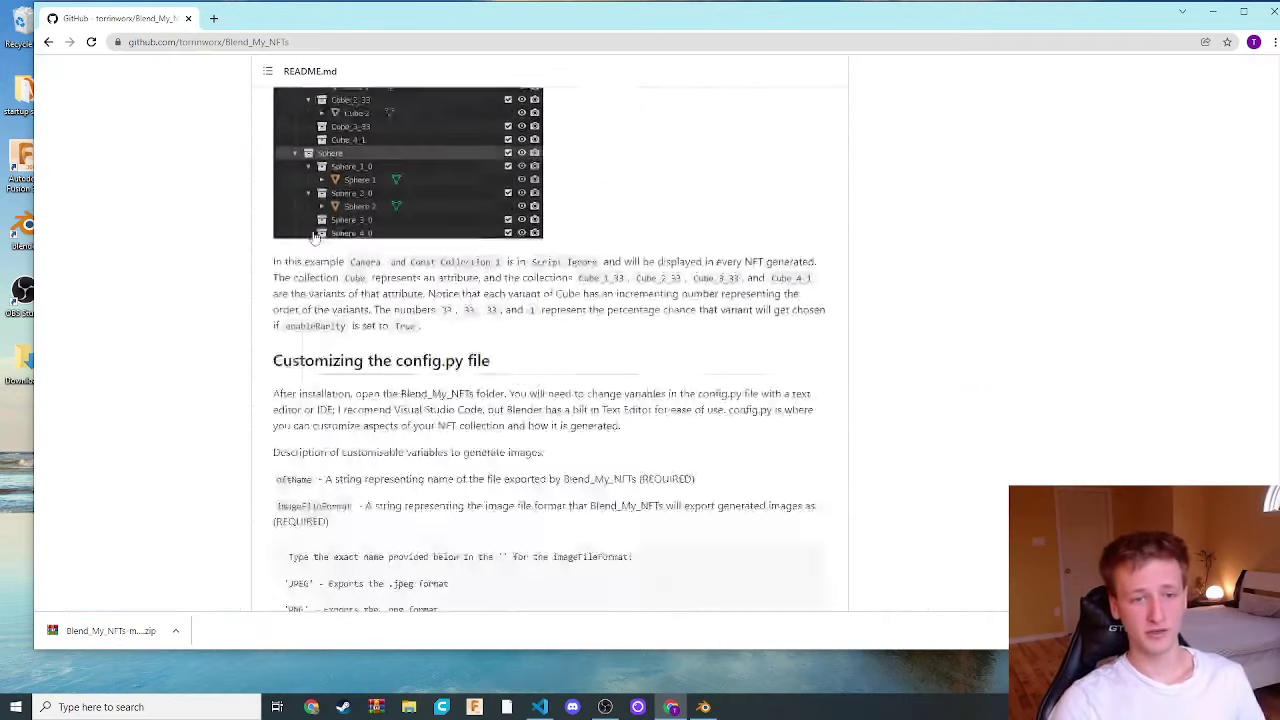
{"action": "scroll", "coordinate": [237, 309], "scroll_direction": "up", "scroll_amount": 17}
{"action": "scroll", "coordinate": [231, 313], "scroll_direction": "up", "scroll_amount": 15}
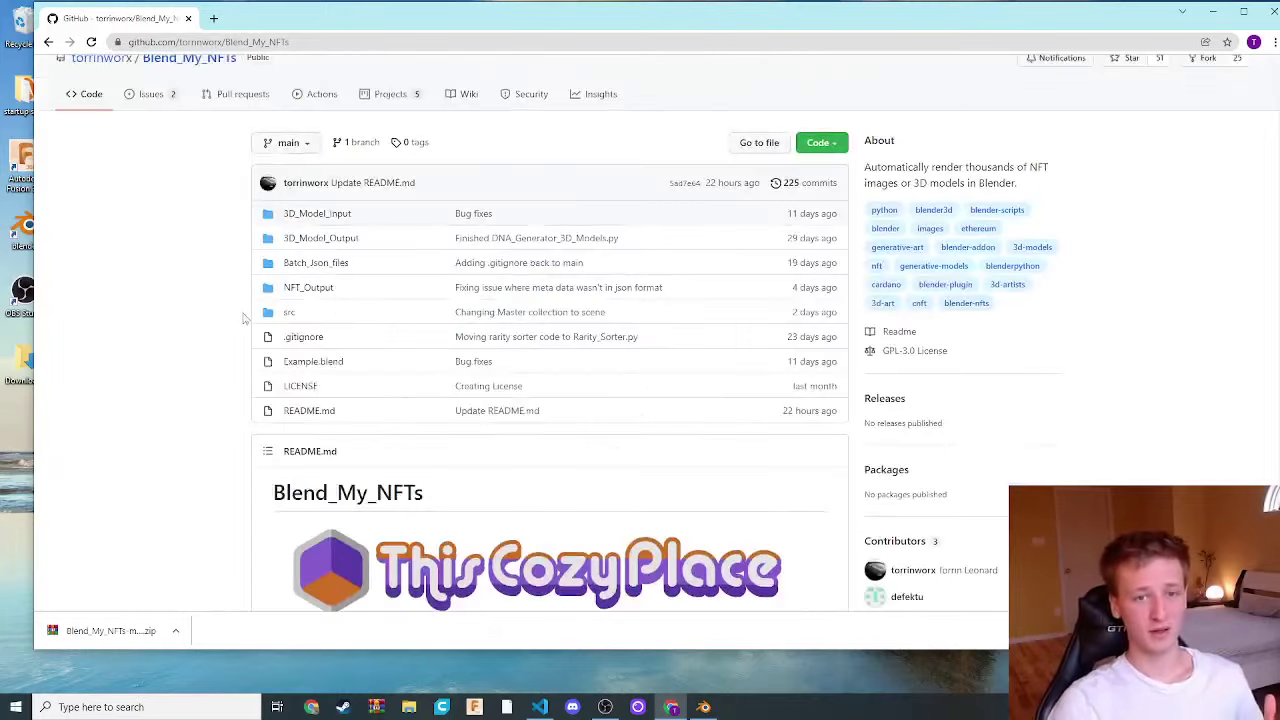